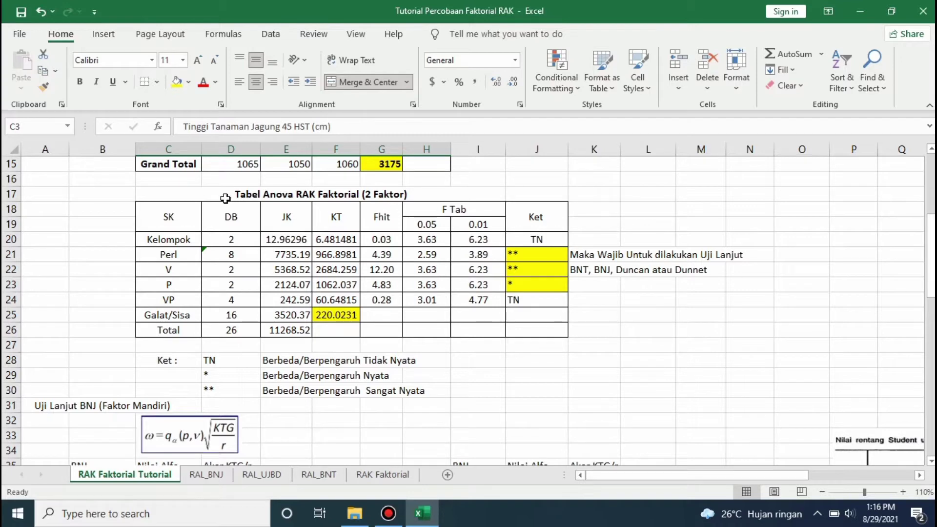
# - Examine the Anova table, focusing on the significance marks in the Ket column for Perl, V and P
pyautogui.click(184, 193)
pyautogui.moveTo(184, 192); pyautogui.dragTo(534, 326)
pyautogui.click(623, 329)
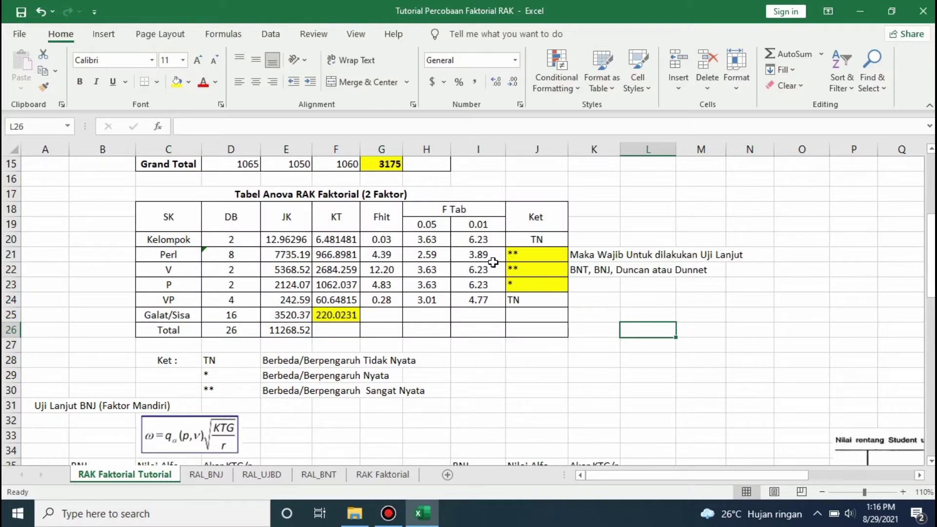
pyautogui.click(539, 257)
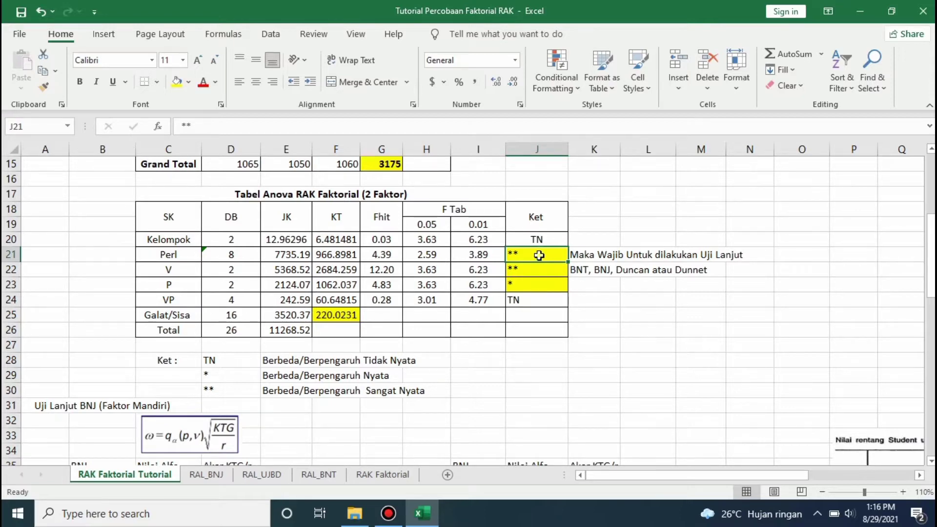
pyautogui.moveTo(539, 255); pyautogui.dragTo(539, 286)
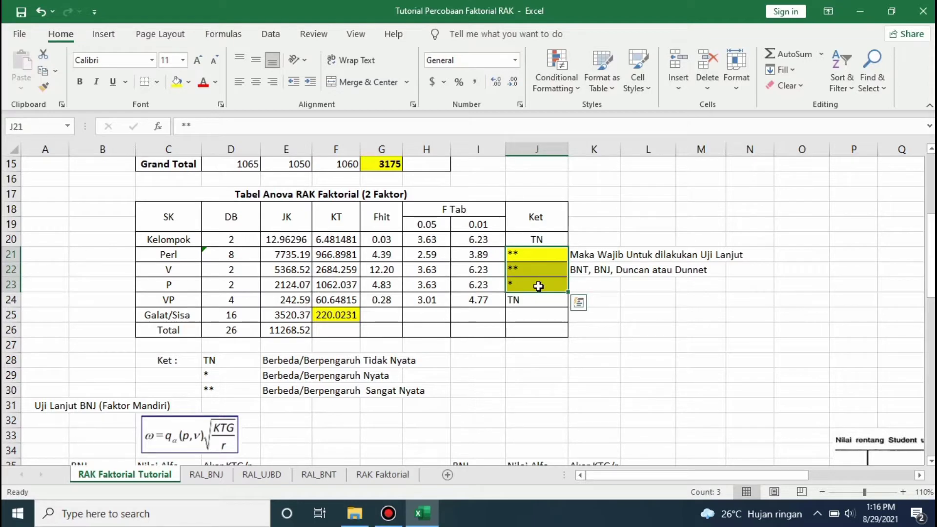
pyautogui.moveTo(535, 257); pyautogui.dragTo(538, 286)
pyautogui.moveTo(518, 252); pyautogui.dragTo(525, 286)
pyautogui.click(612, 285)
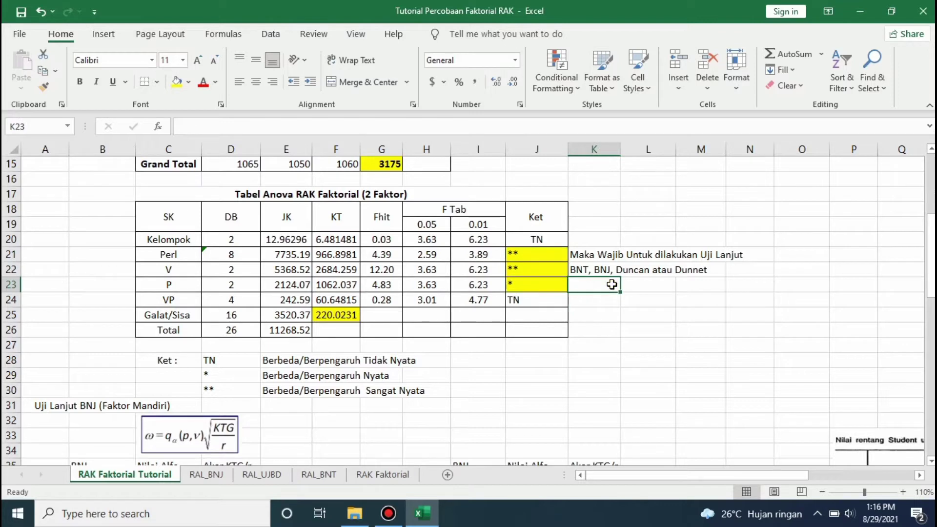
pyautogui.moveTo(543, 255); pyautogui.dragTo(543, 285)
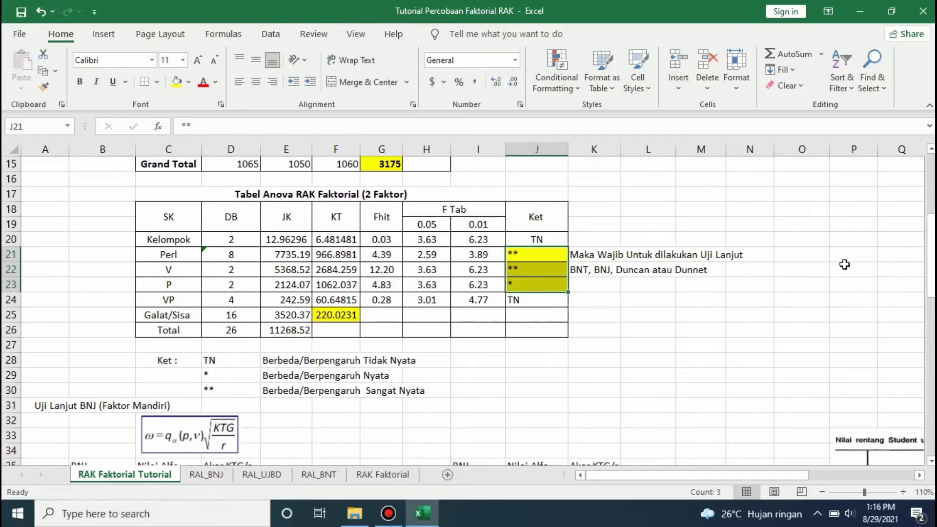
# - Review the BNJ follow-up test sections for the single factors and the factor interaction beneath the Anova table
pyautogui.moveTo(932, 252); pyautogui.dragTo(927, 307)
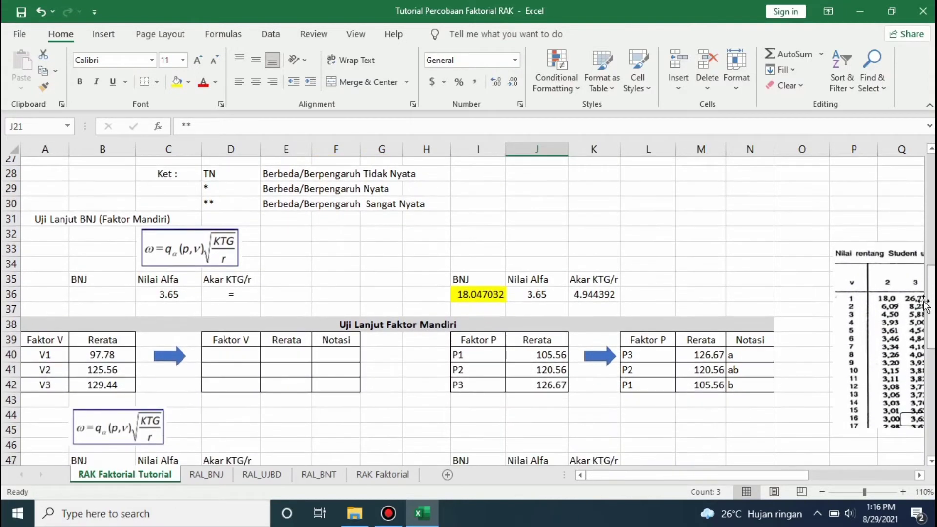
pyautogui.click(742, 473)
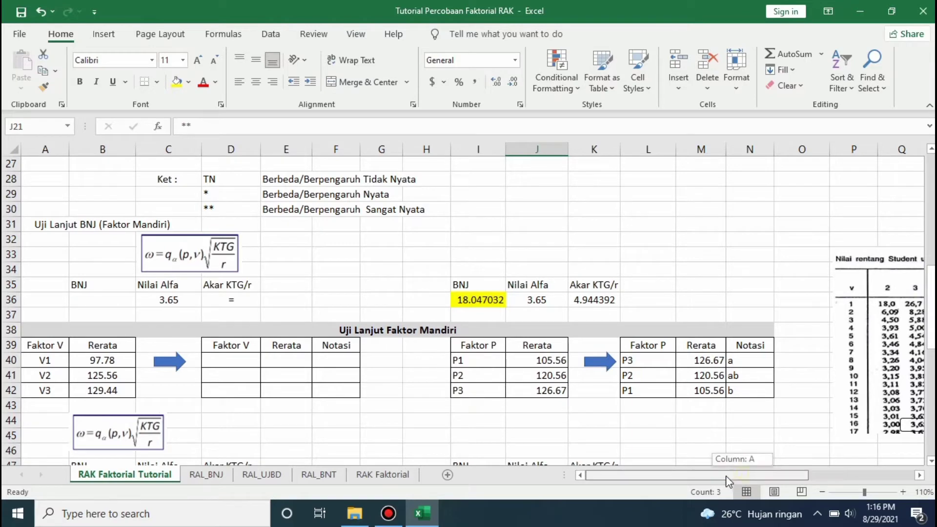
pyautogui.moveTo(932, 318); pyautogui.dragTo(931, 326)
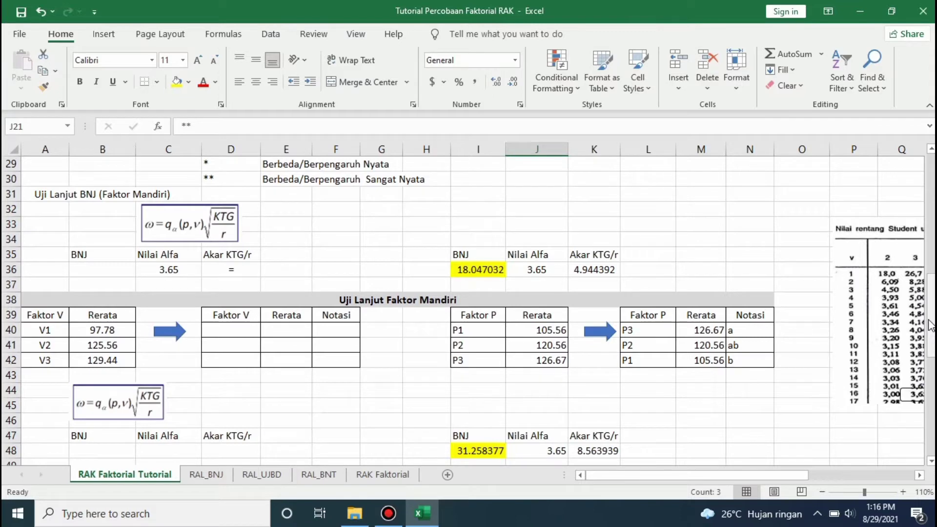
pyautogui.click(103, 195)
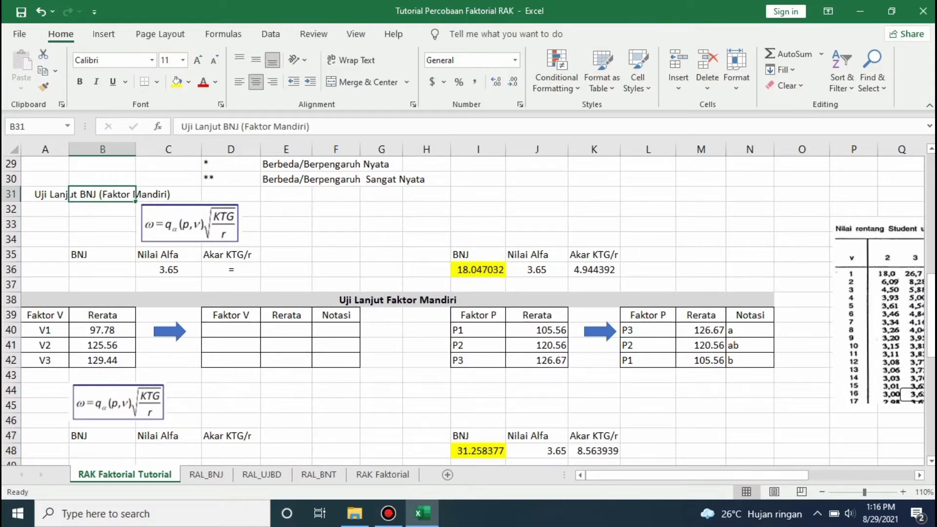
pyautogui.scroll(-3, 158, 375)
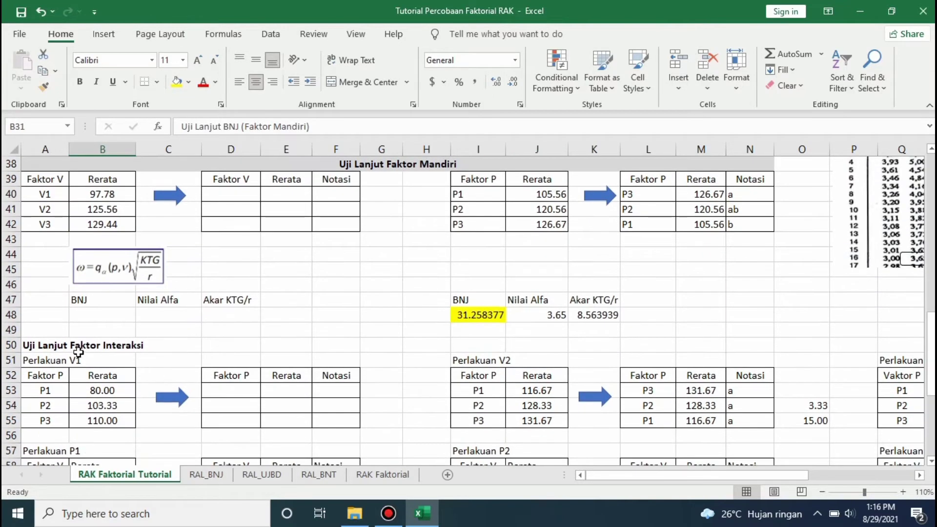
pyautogui.click(52, 347)
pyautogui.moveTo(52, 347); pyautogui.dragTo(225, 350)
pyautogui.scroll(6, 72, 352)
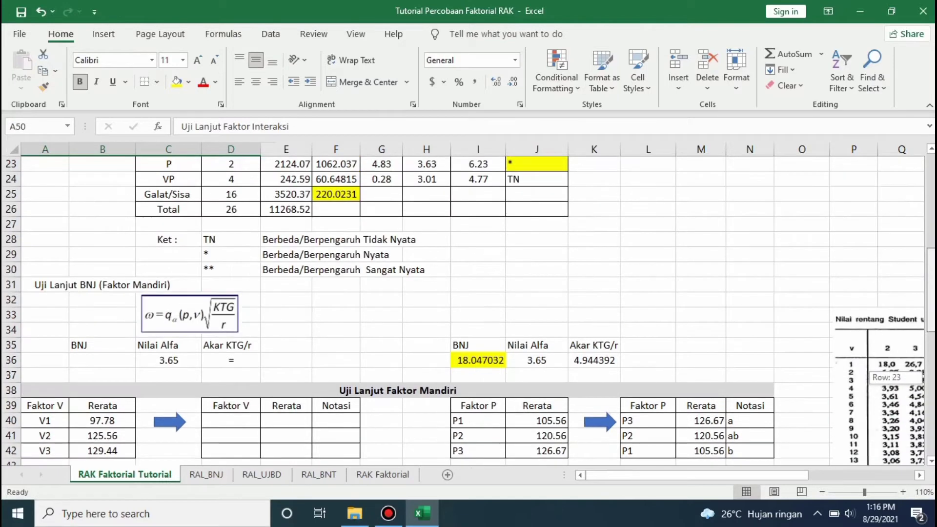
pyautogui.moveTo(46, 349); pyautogui.dragTo(198, 349)
pyautogui.click(311, 360)
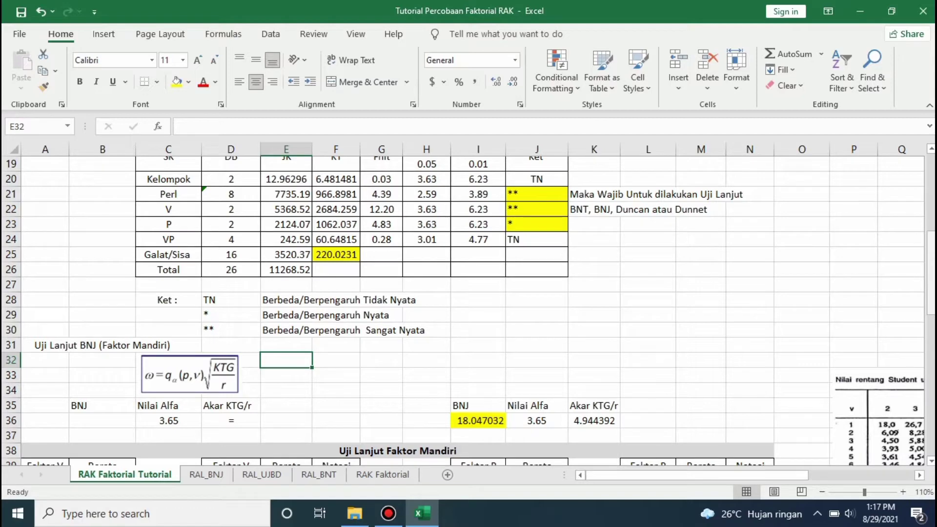
# - Move the upper BNJ formula picture slightly left so it sits above the BNJ and Nilai Alfa headings
pyautogui.moveTo(931, 304); pyautogui.dragTo(932, 340)
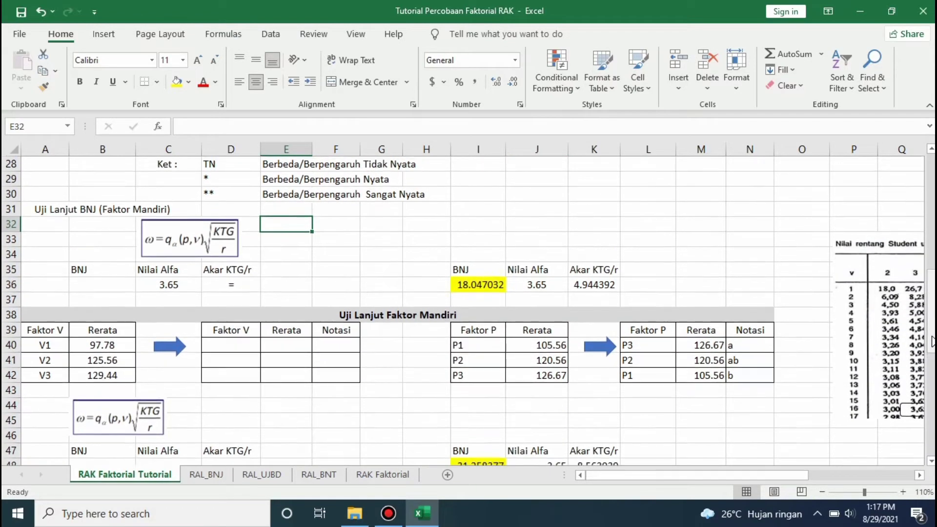
pyautogui.click(100, 284)
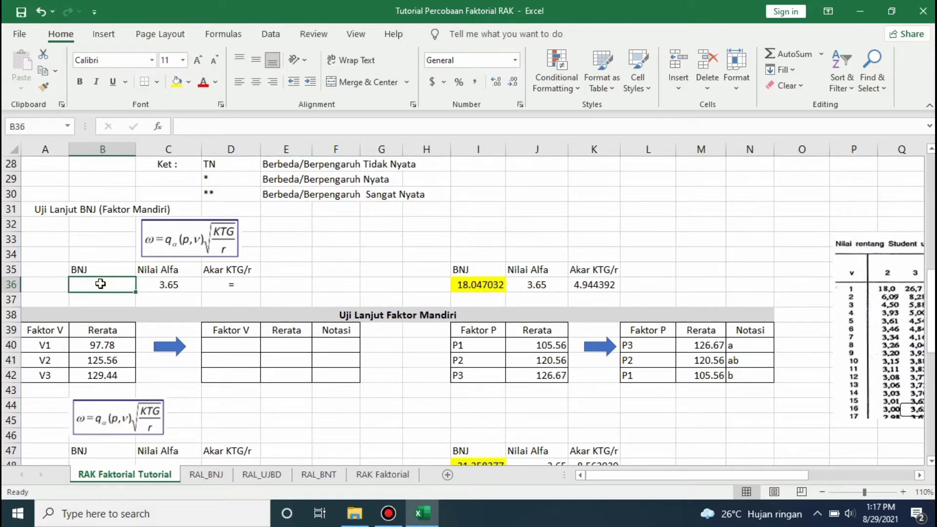
pyautogui.click(158, 253)
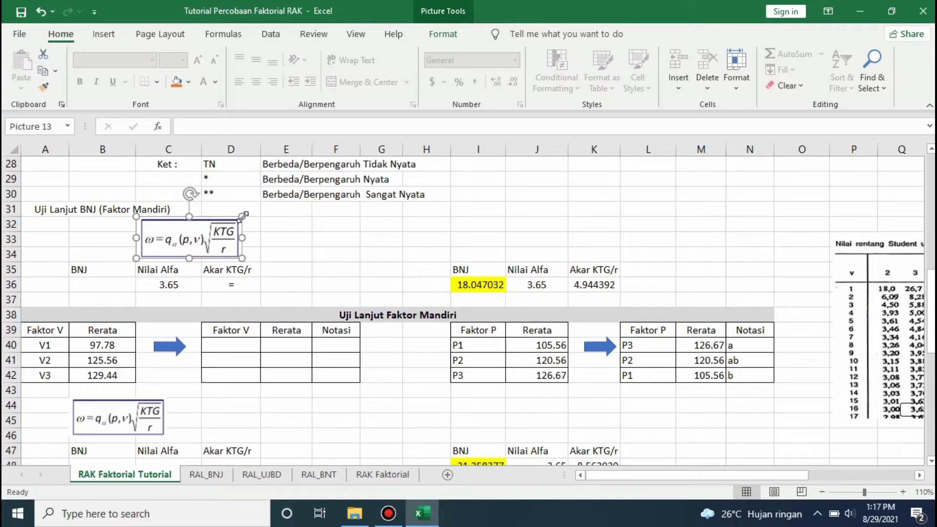
pyautogui.click(95, 283)
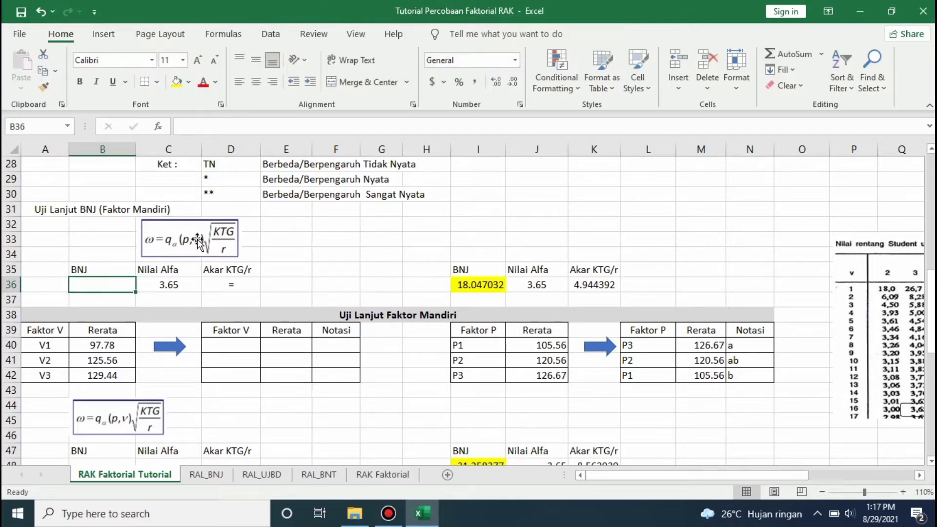
pyautogui.moveTo(197, 239); pyautogui.dragTo(163, 241)
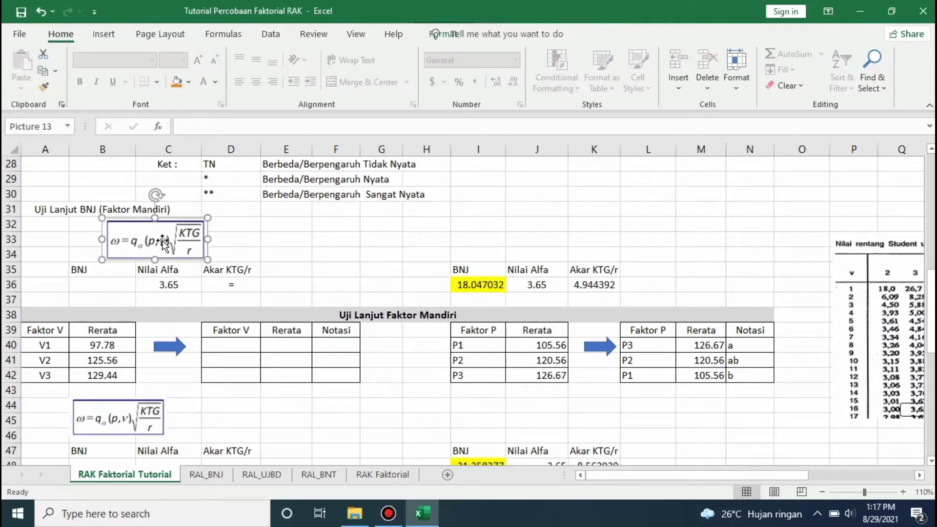
pyautogui.click(122, 282)
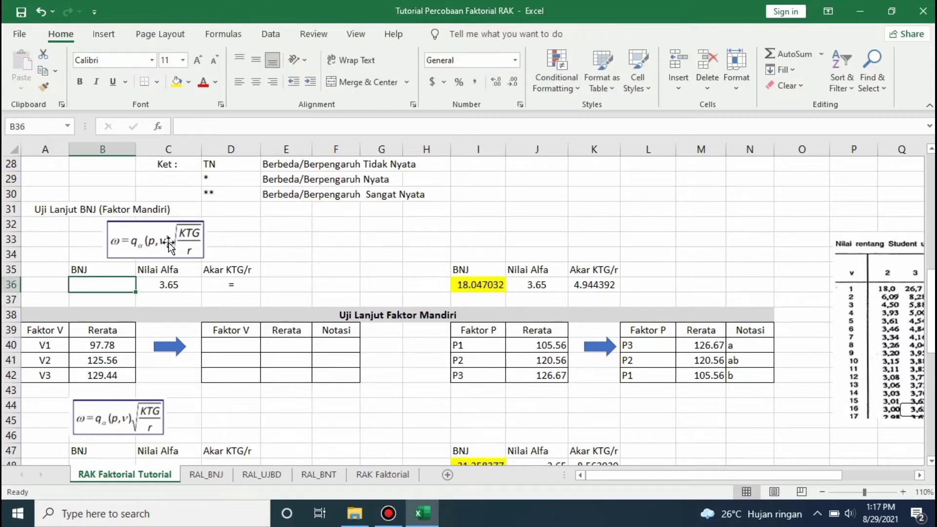
# - Clear the lone equals sign from cell D36 under Akar KTG/r and nudge the BNJ formula picture slightly
pyautogui.click(136, 244)
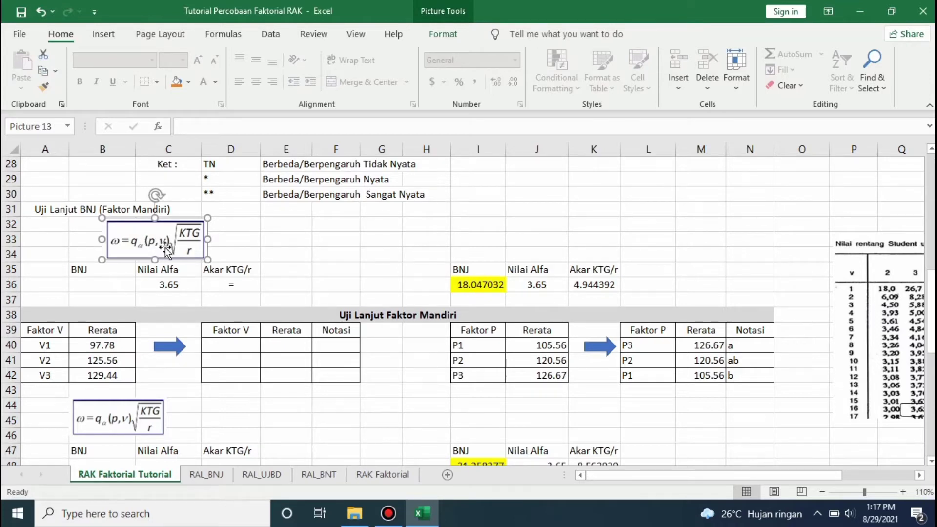
pyautogui.click(171, 284)
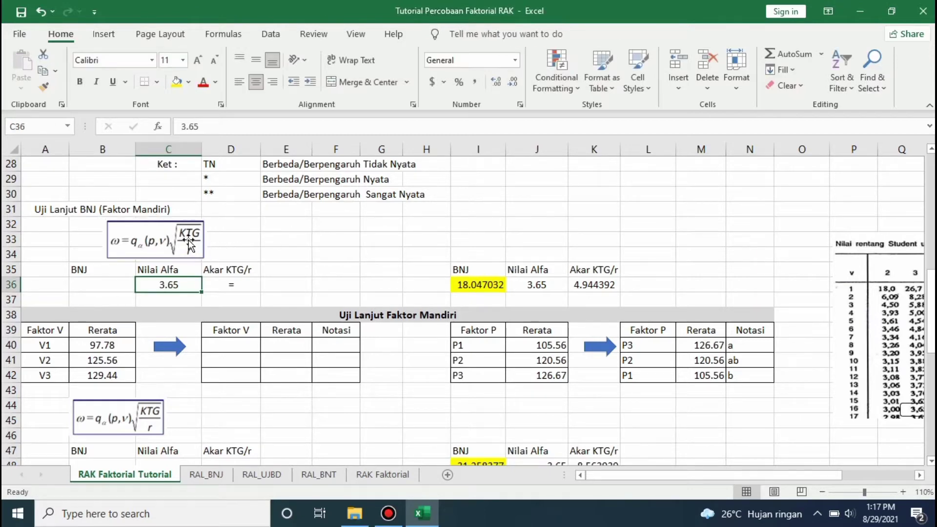
pyautogui.click(222, 285)
pyautogui.press('BackSpace')
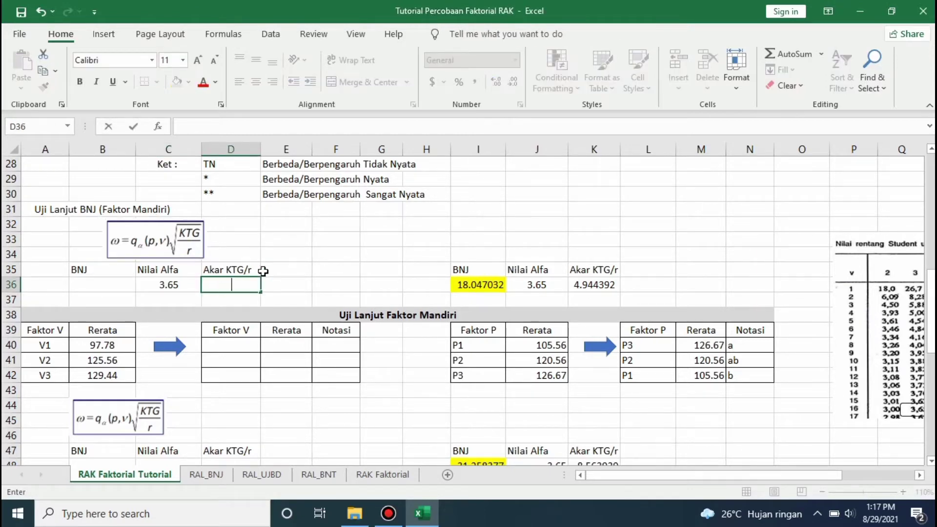
pyautogui.click(191, 252)
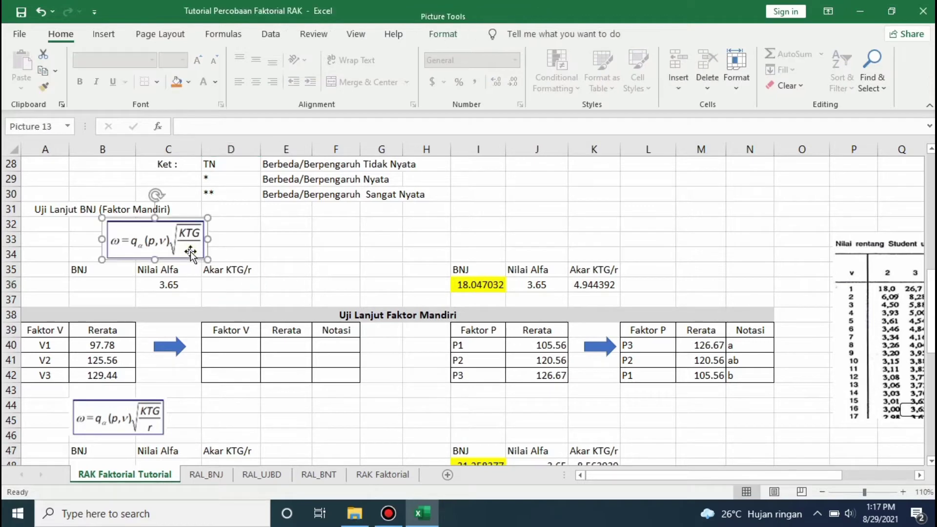
pyautogui.click(291, 269)
pyautogui.click(198, 255)
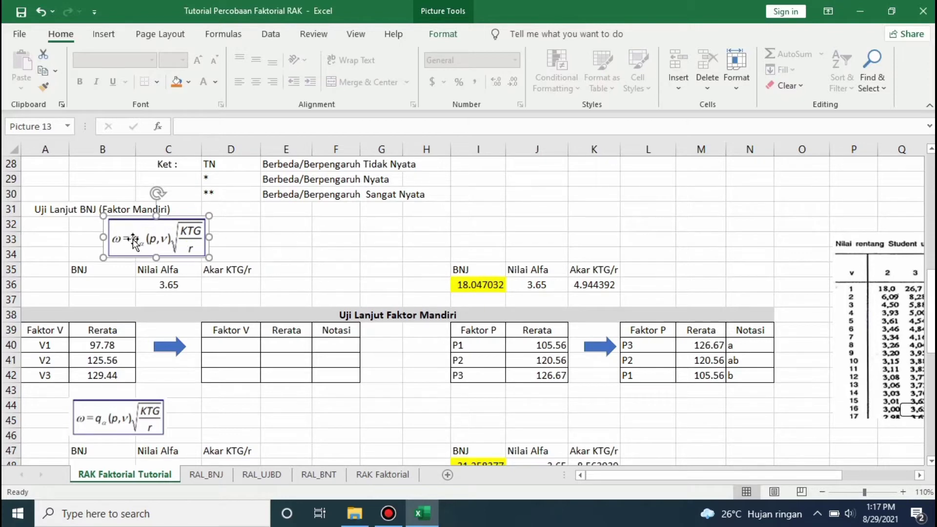
# - Move the Student range table picture for α = 0,05 next to the upper BNJ formula
pyautogui.click(851, 284)
pyautogui.moveTo(850, 284)
pyautogui.mouseDown()
pyautogui.moveTo(509, 276)
pyautogui.moveTo(270, 242)
pyautogui.moveTo(264, 225)
pyautogui.mouseUp()
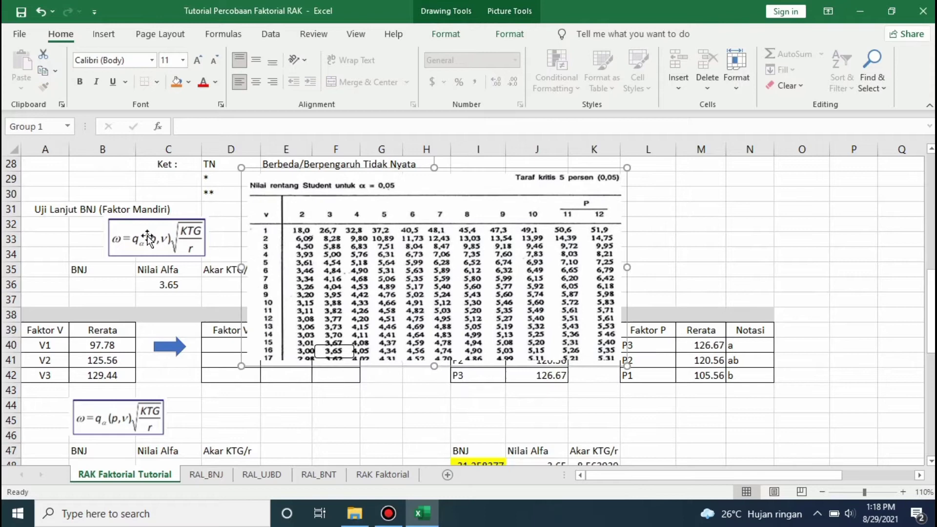
pyautogui.click(116, 241)
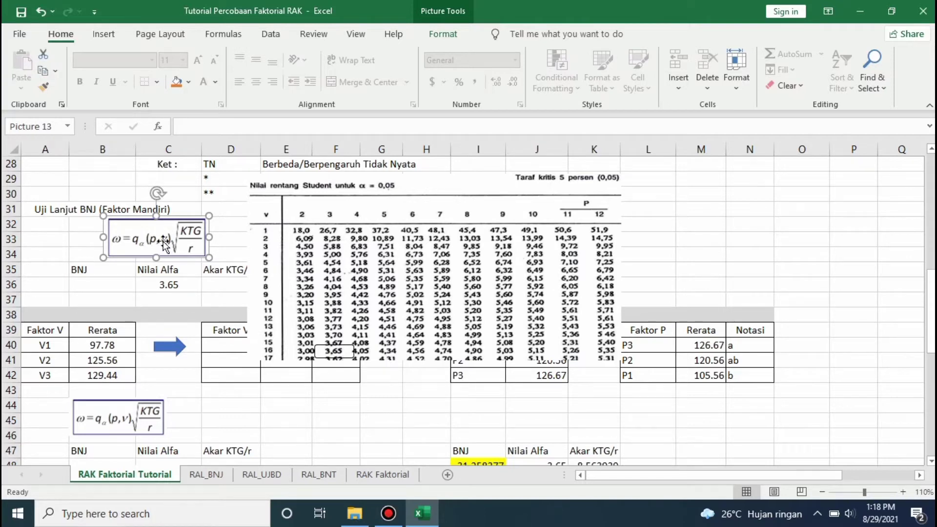
# - Highlight the Galat/Sisa degrees of freedom in cell D25 of the Anova table with yellow fill
pyautogui.scroll(3, 900, 245)
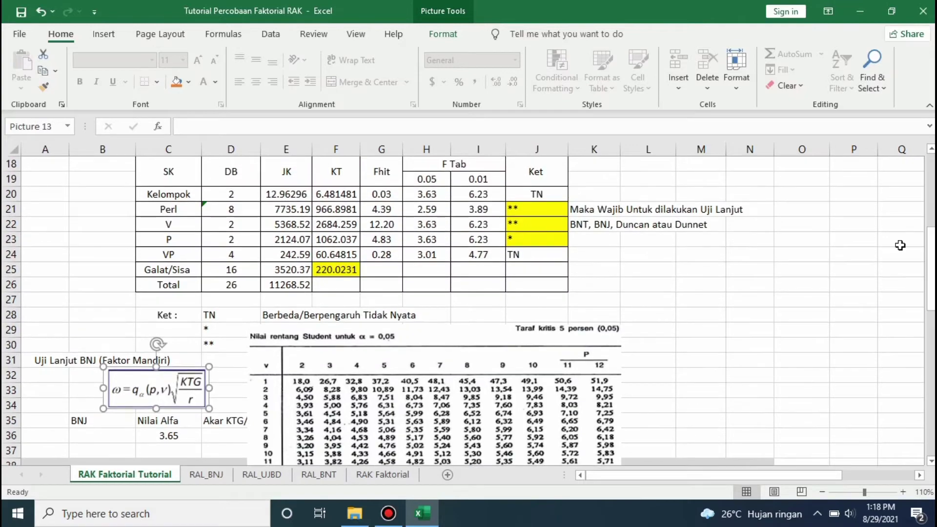
pyautogui.click(246, 272)
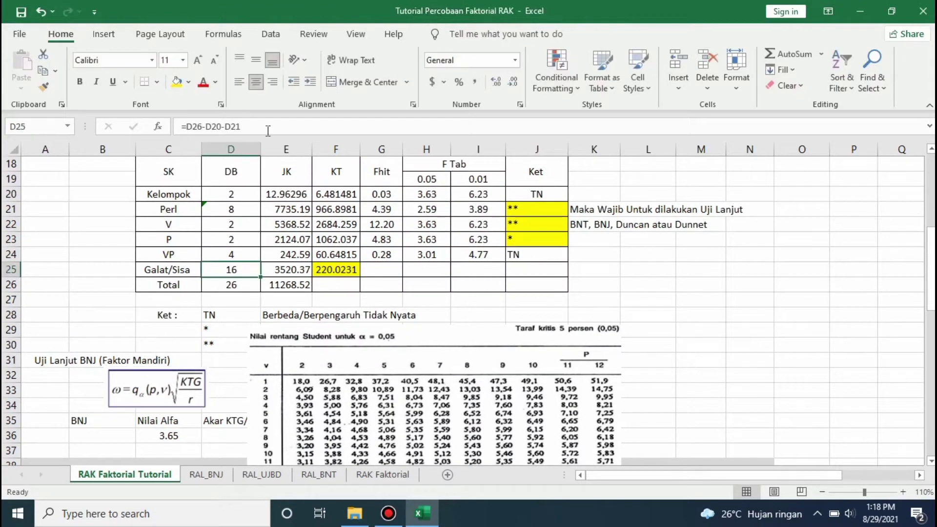
pyautogui.click(177, 82)
pyautogui.moveTo(933, 258); pyautogui.dragTo(934, 294)
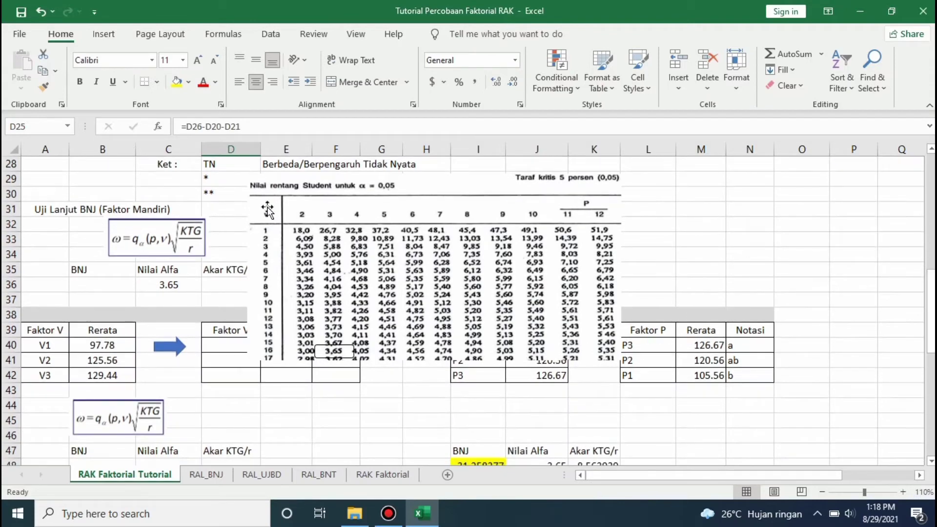
# - Shrink the Student range table picture and place it over columns L to Q beside rows 28 to 36
pyautogui.click(400, 318)
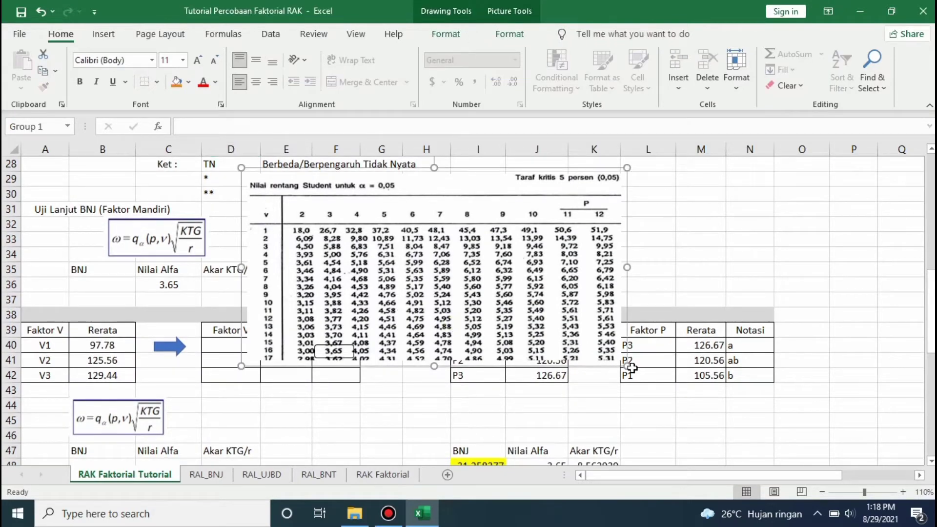
pyautogui.moveTo(632, 367); pyautogui.dragTo(703, 421)
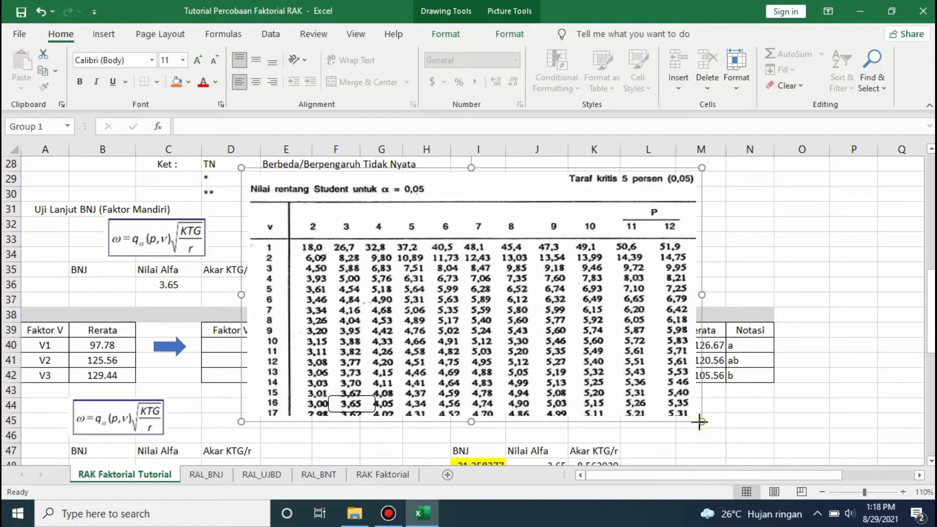
pyautogui.moveTo(702, 421); pyautogui.dragTo(555, 329)
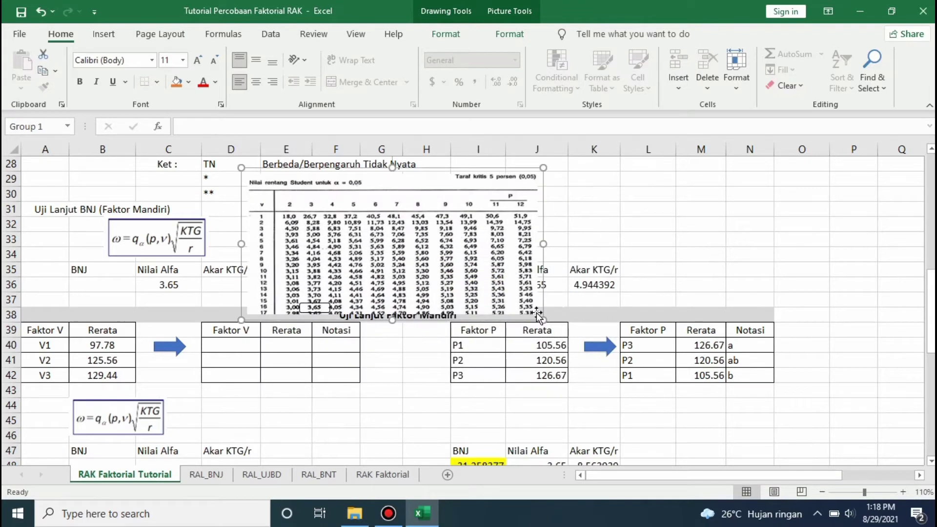
pyautogui.moveTo(472, 248); pyautogui.dragTo(831, 231)
# - Check the treatment combinations V1P1, V1P2 and V1P3 in the plant height data table
pyautogui.click(58, 210)
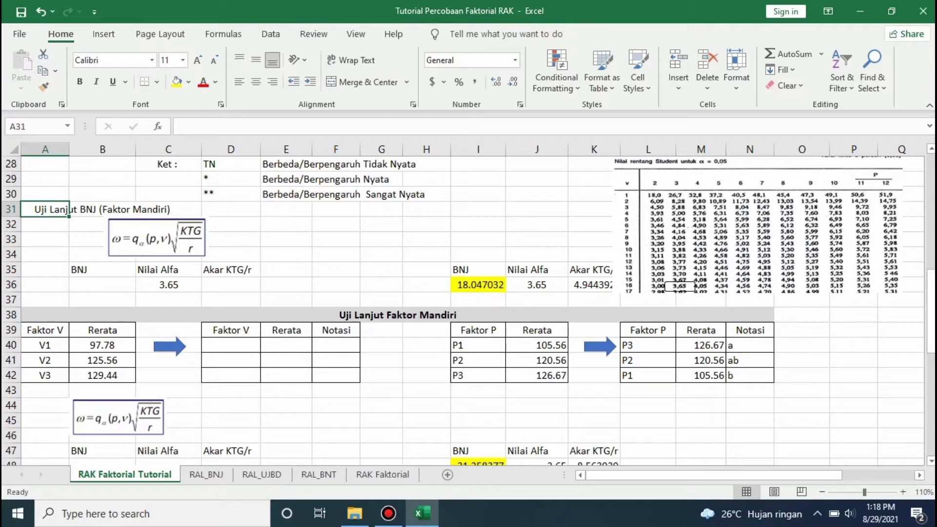
pyautogui.moveTo(932, 300); pyautogui.dragTo(481, 345)
pyautogui.moveTo(932, 308); pyautogui.dragTo(932, 195)
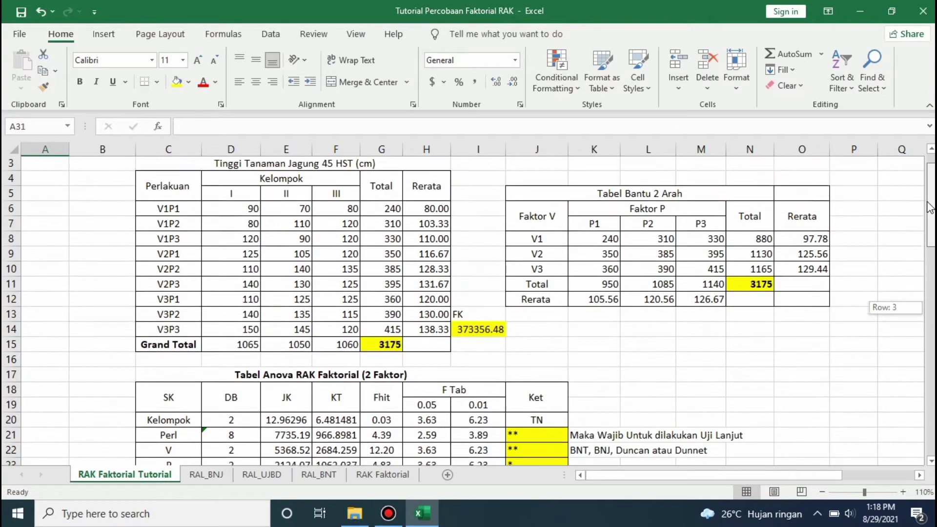
pyautogui.click(196, 209)
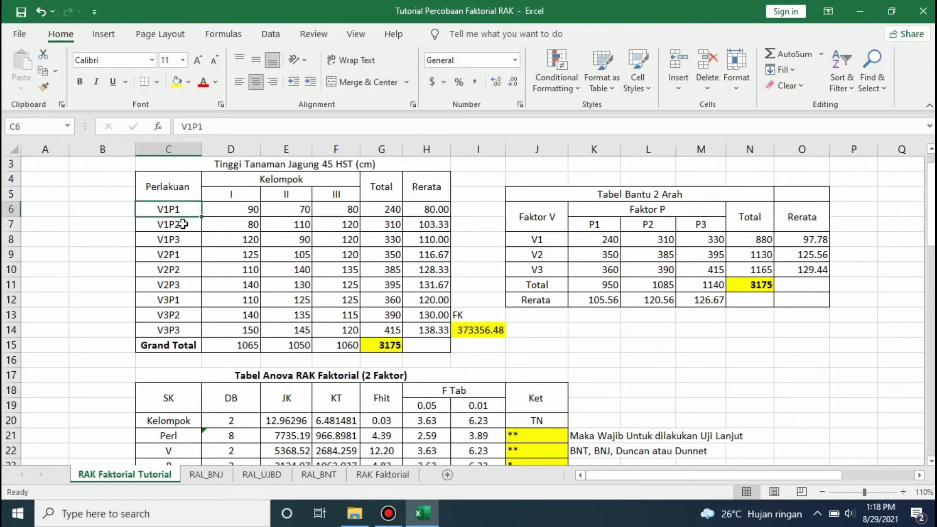
pyautogui.click(182, 224)
pyautogui.click(182, 235)
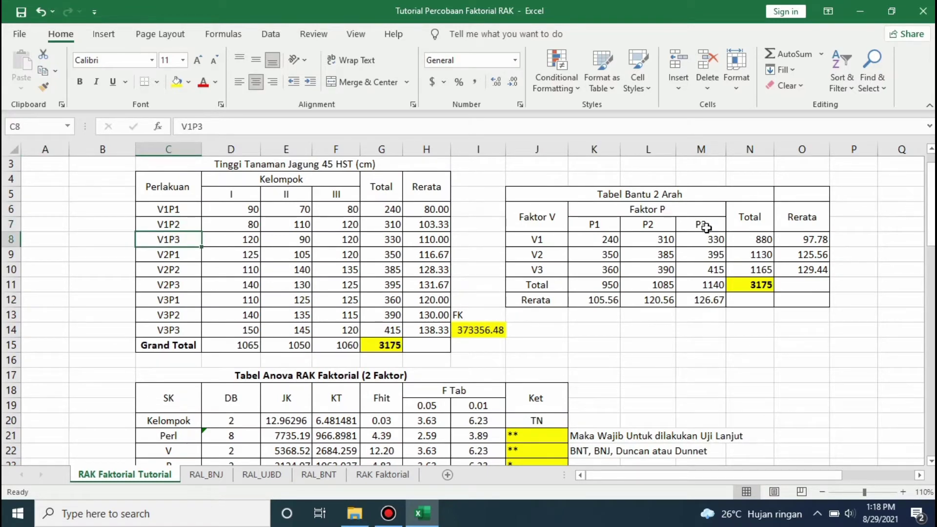
# - Check the P1 to P3 and V1 to V3 factor levels in the Tabel Bantu 2 Arah
pyautogui.moveTo(592, 233); pyautogui.dragTo(687, 227)
pyautogui.moveTo(550, 241); pyautogui.dragTo(548, 270)
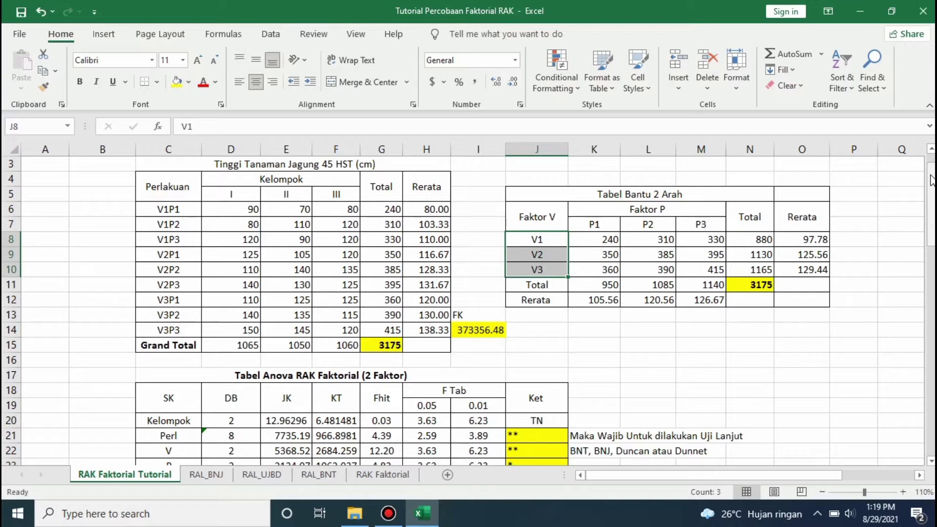
# - Enter the formula =SQRT(F25/3*3) in cell D36 under Akar KTG/r, referencing the Galat/Sisa KT value
pyautogui.moveTo(931, 180); pyautogui.dragTo(931, 282)
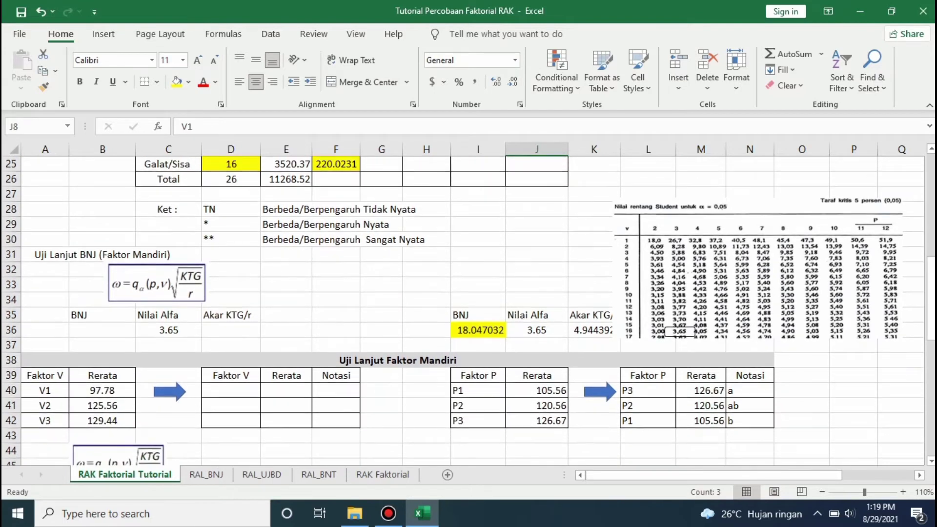
pyautogui.click(241, 327)
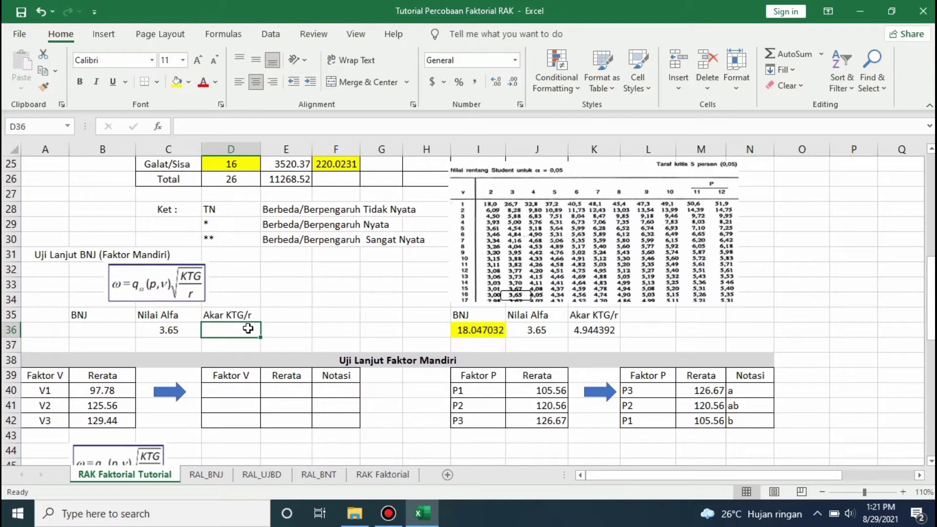
pyautogui.write('=')
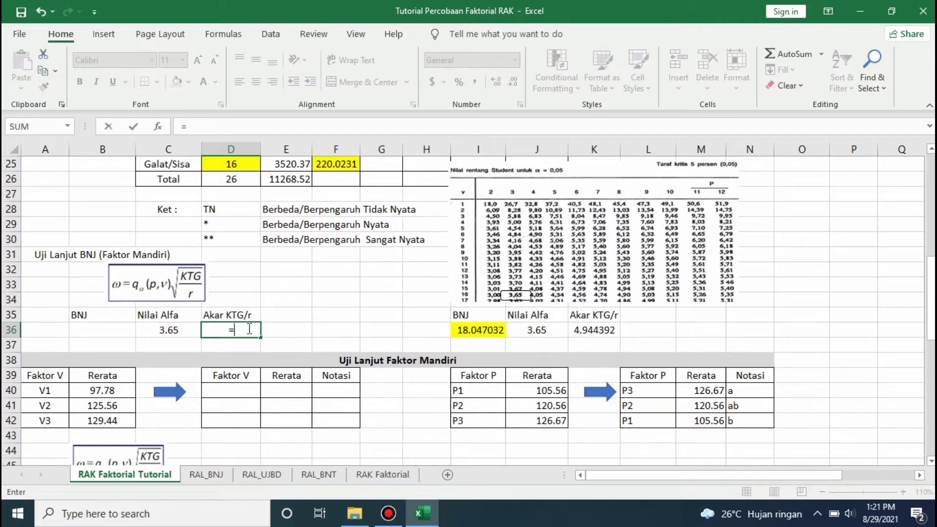
pyautogui.write('sqrt')
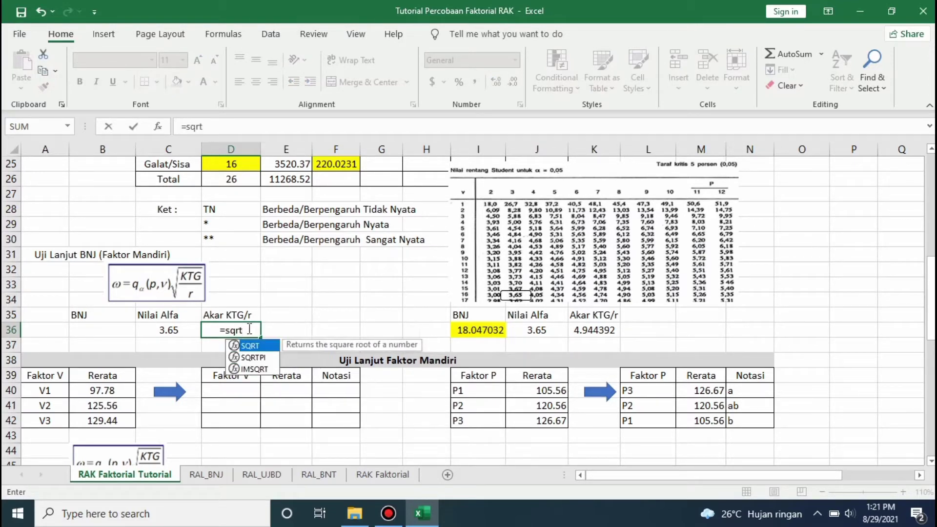
pyautogui.write('(')
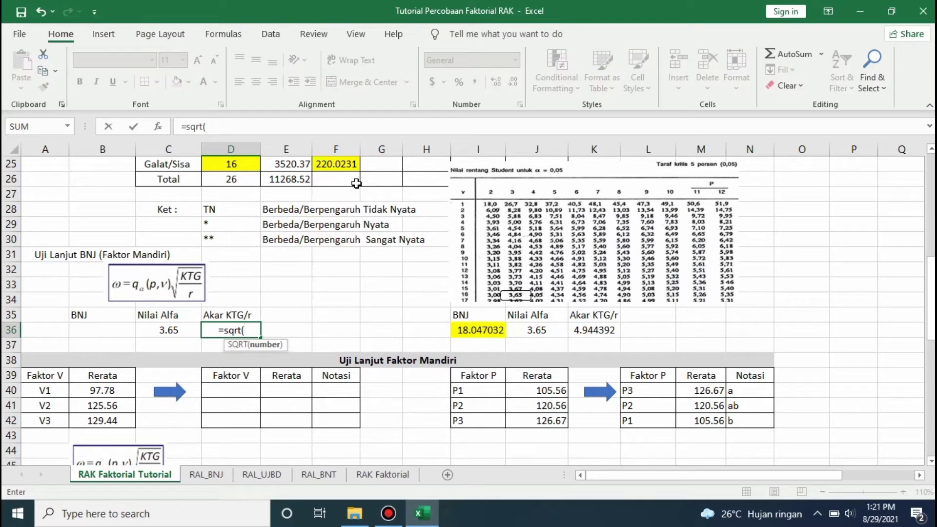
pyautogui.scroll(3, 481, 282)
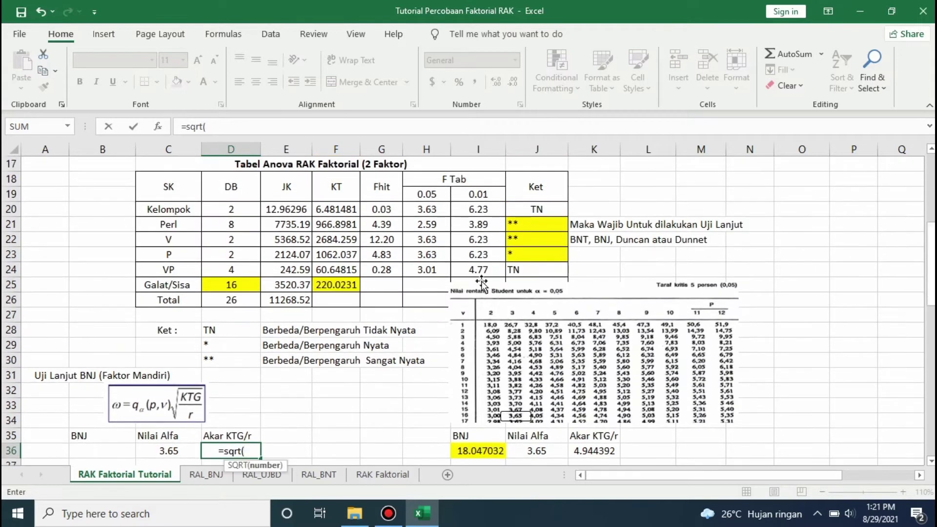
pyautogui.click(338, 286)
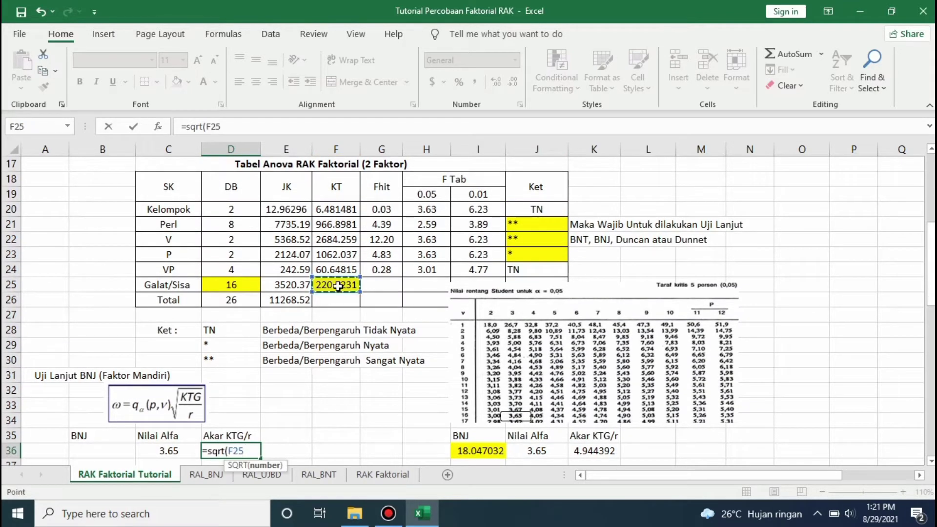
pyautogui.scroll(-3, 338, 286)
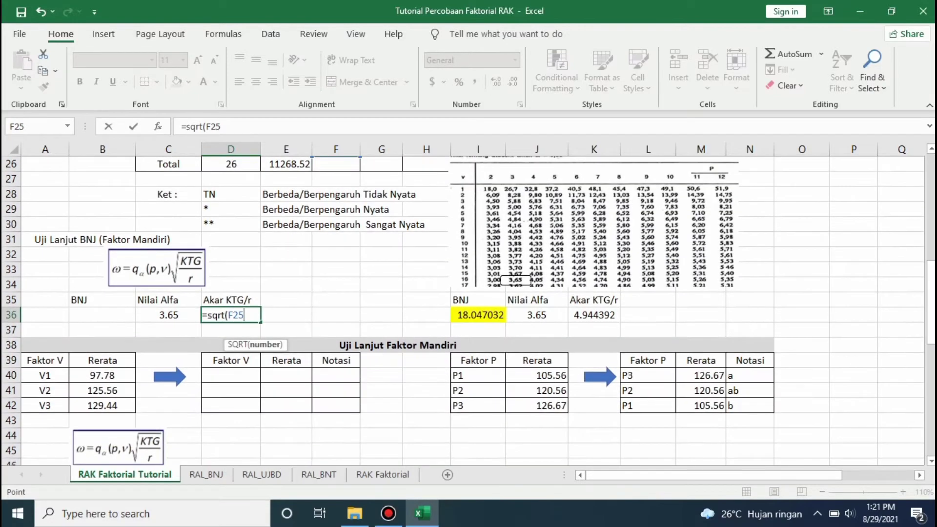
pyautogui.write('/')
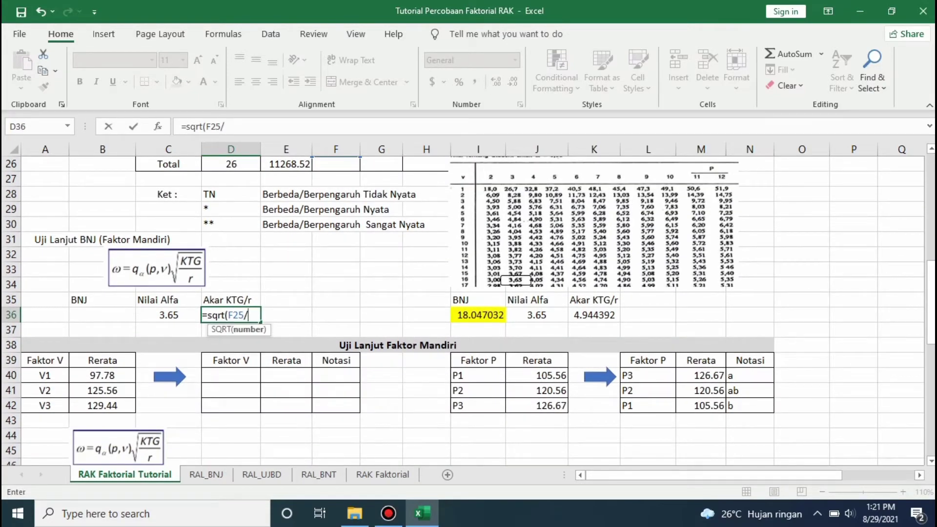
pyautogui.write('3*')
pyautogui.write('#')
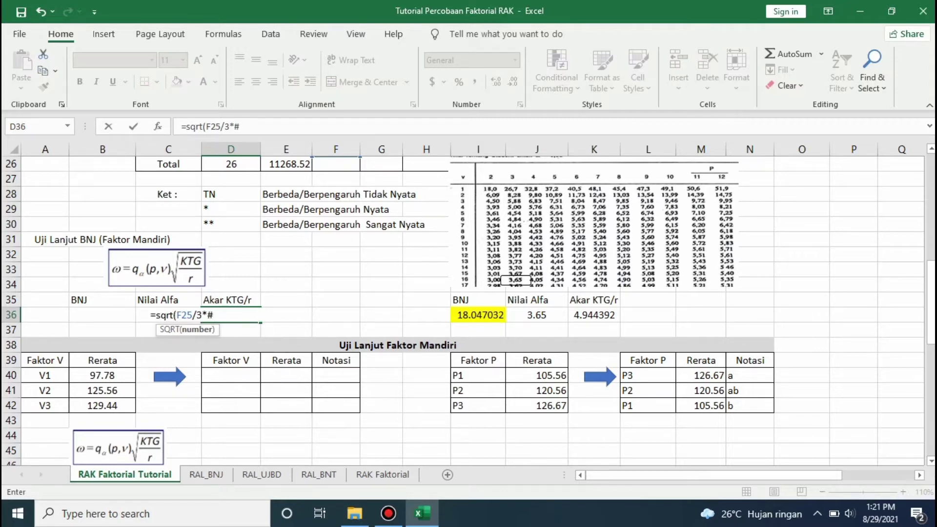
pyautogui.press('BackSpace')
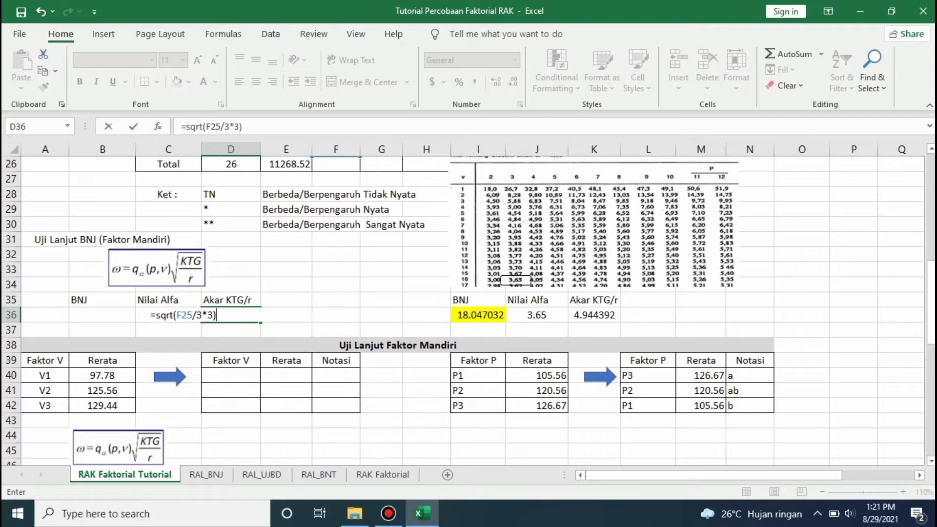
pyautogui.press('Return')
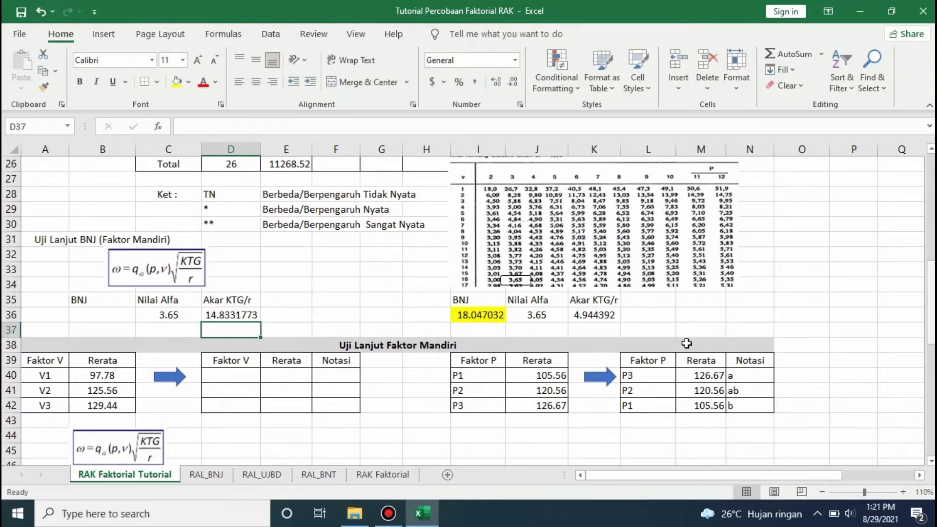
# - Correct the Akar KTG/r formula in D36 by bracketing the divisor, making it =SQRT(F25/(3*3))
pyautogui.click(238, 316)
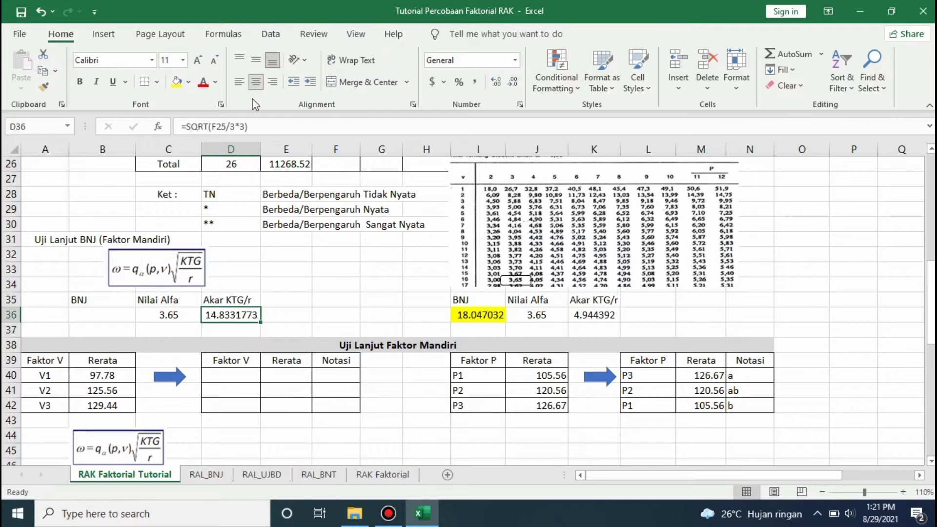
pyautogui.click(228, 126)
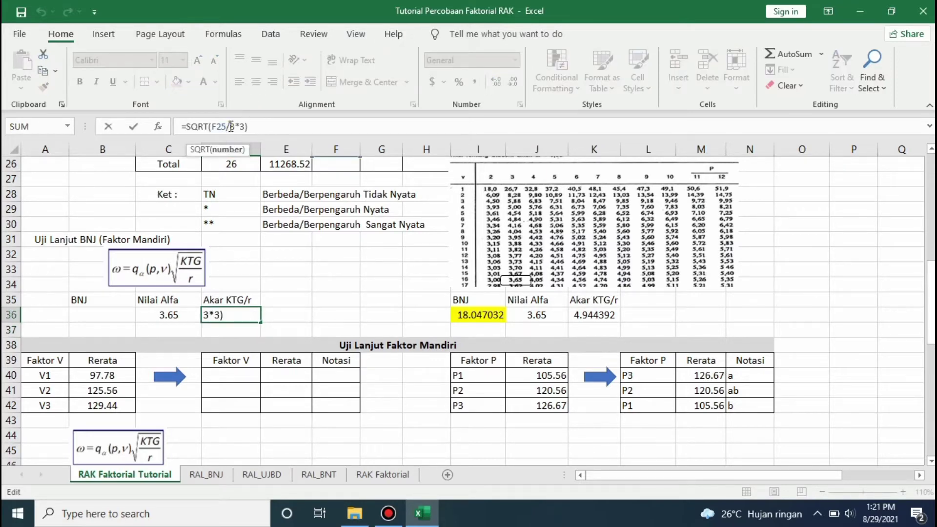
pyautogui.write('(')
pyautogui.click(268, 124)
pyautogui.write(')')
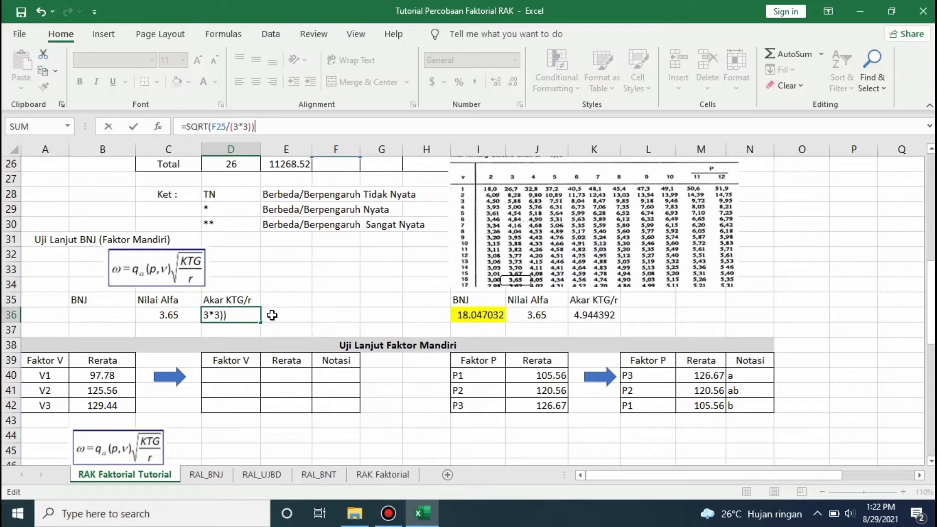
pyautogui.press('Return')
pyautogui.click(240, 315)
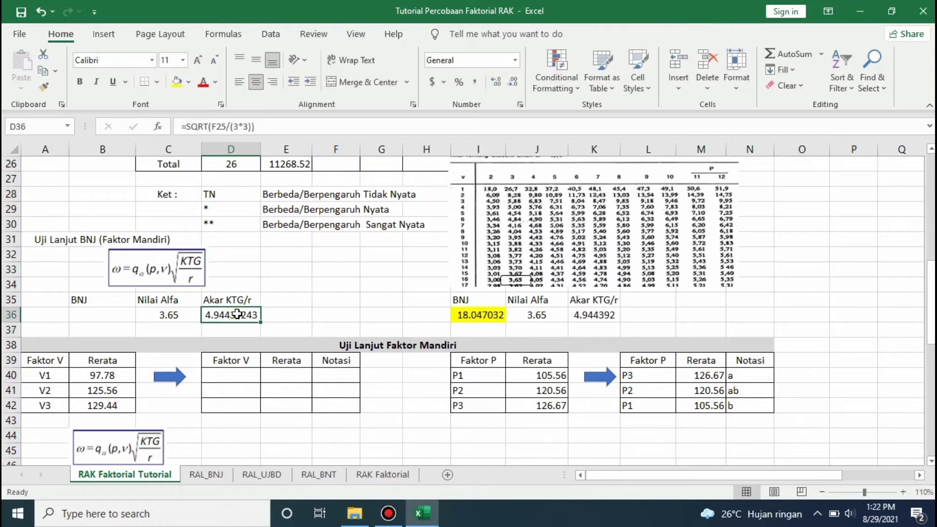
# - Calculate the BNJ value in cell B36 by multiplying Nilai Alfa by Akar KTG/r with =C36*D36
pyautogui.click(131, 317)
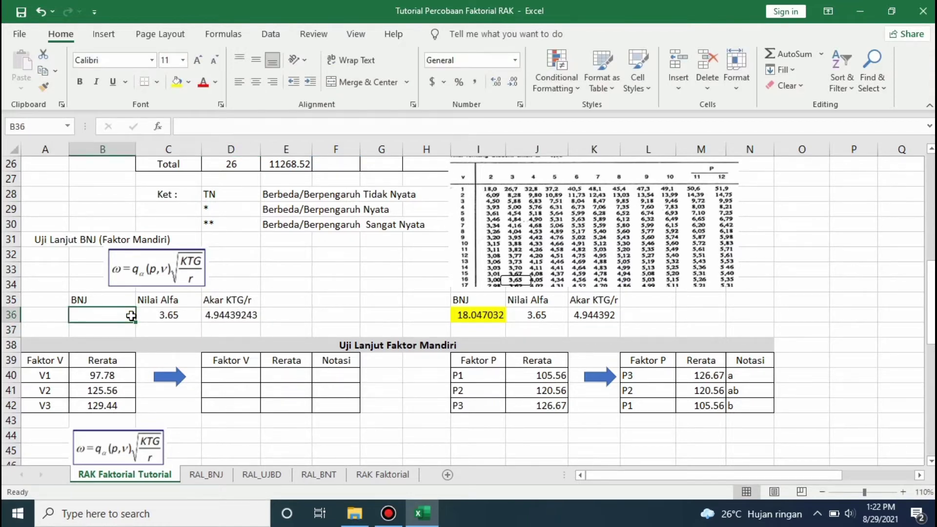
pyautogui.write('=')
pyautogui.press('Right')
pyautogui.write('*')
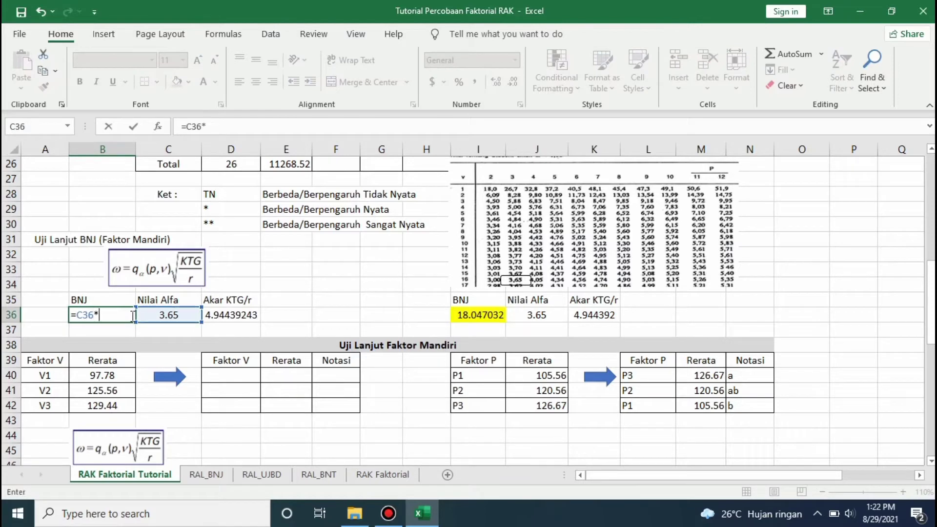
pyautogui.press('Right')
pyautogui.press('Return')
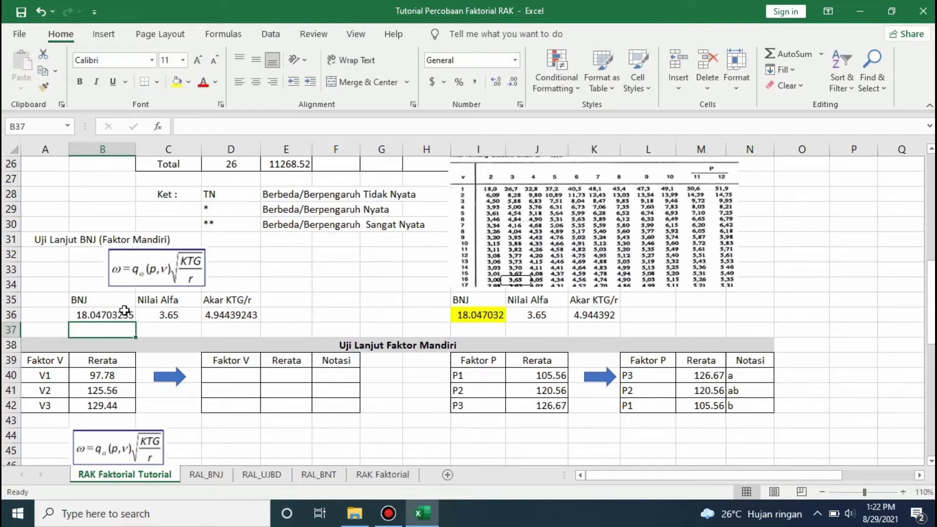
# - Highlight the calculated BNJ value in cell B36 with yellow fill
pyautogui.click(122, 315)
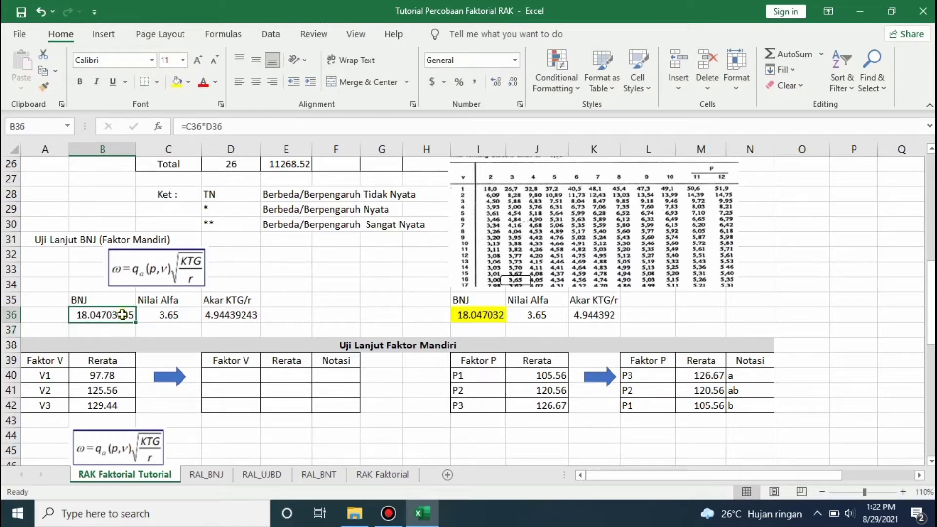
pyautogui.click(179, 82)
pyautogui.click(280, 314)
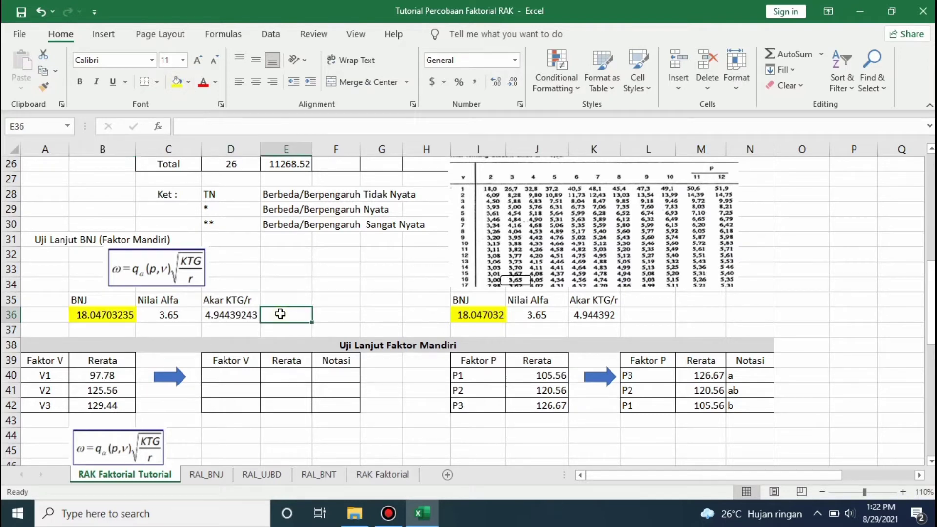
# - Examine the BNJ value in B36 together with the Faktor V tables of the Uji Lanjut Faktor Mandiri section
pyautogui.press('Left')
pyautogui.press('Left')
pyautogui.press('Left')
pyautogui.press('Left')
pyautogui.press('Down')
pyautogui.press('Down')
pyautogui.press('Down')
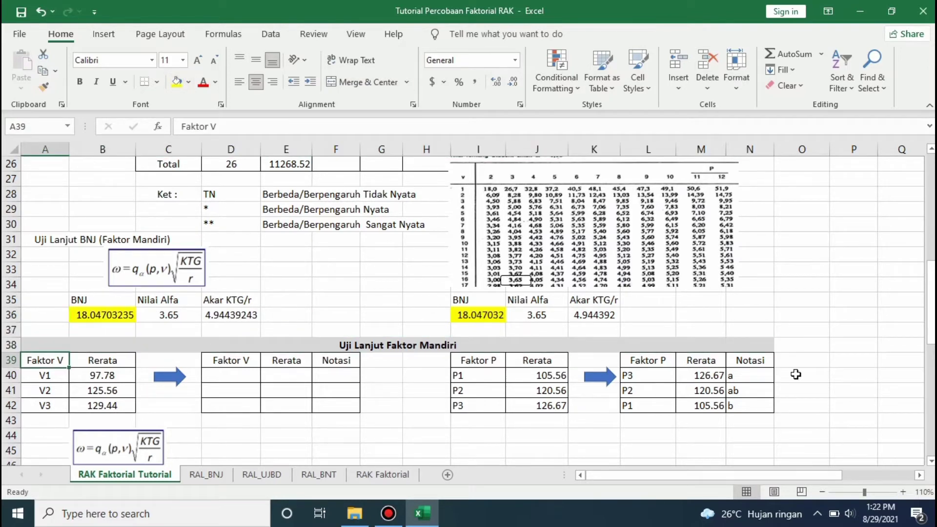
pyautogui.scroll(-2, 909, 298)
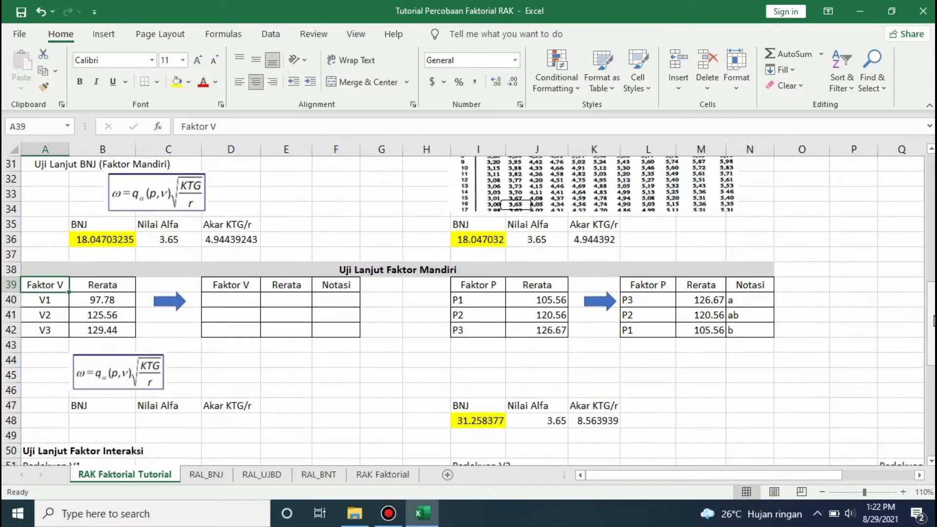
pyautogui.click(114, 240)
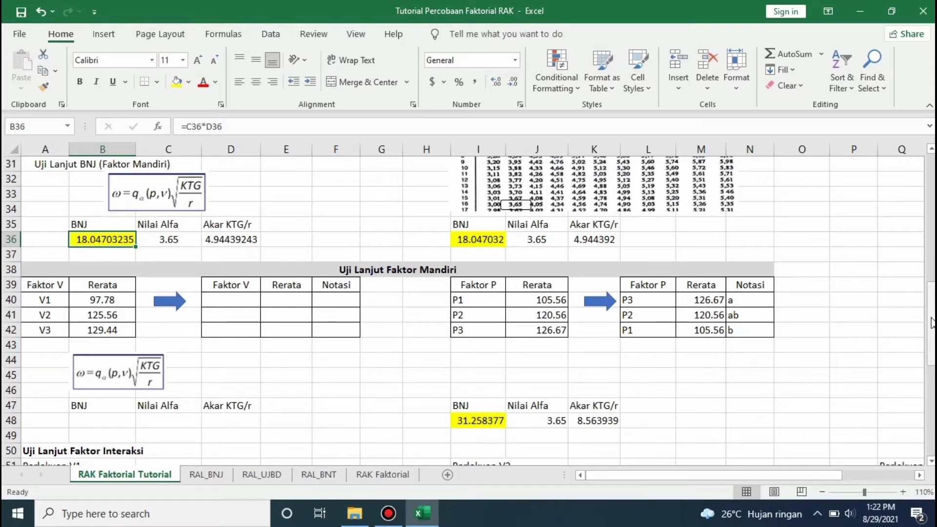
pyautogui.moveTo(933, 323); pyautogui.dragTo(932, 327)
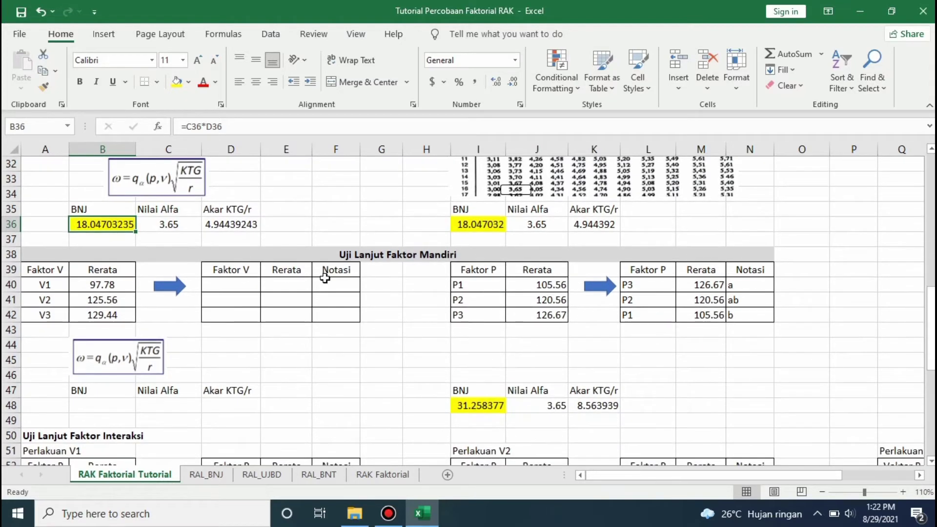
# - Compare the V1 to V3 means in the Faktor V table with the Rerata column of the Tabel Bantu 2 Arah
pyautogui.click(101, 285)
pyautogui.press('Left')
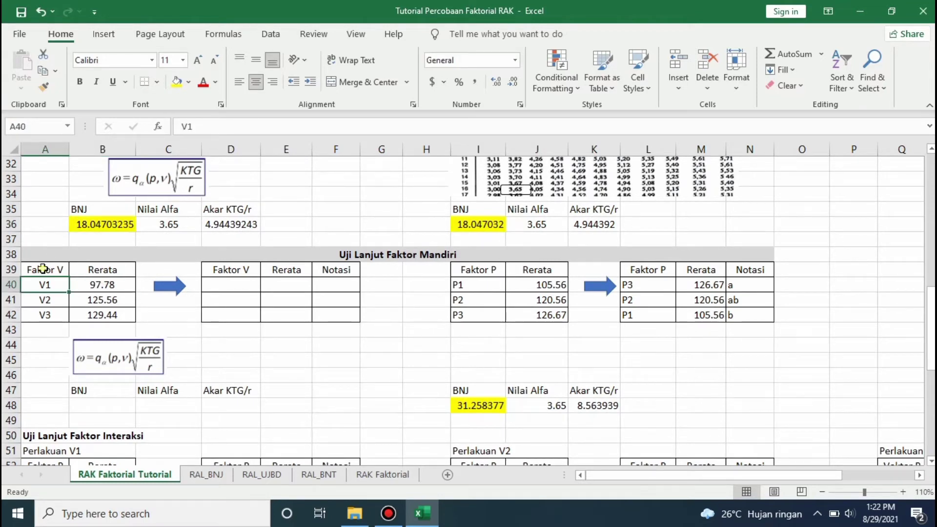
pyautogui.moveTo(43, 269); pyautogui.dragTo(103, 316)
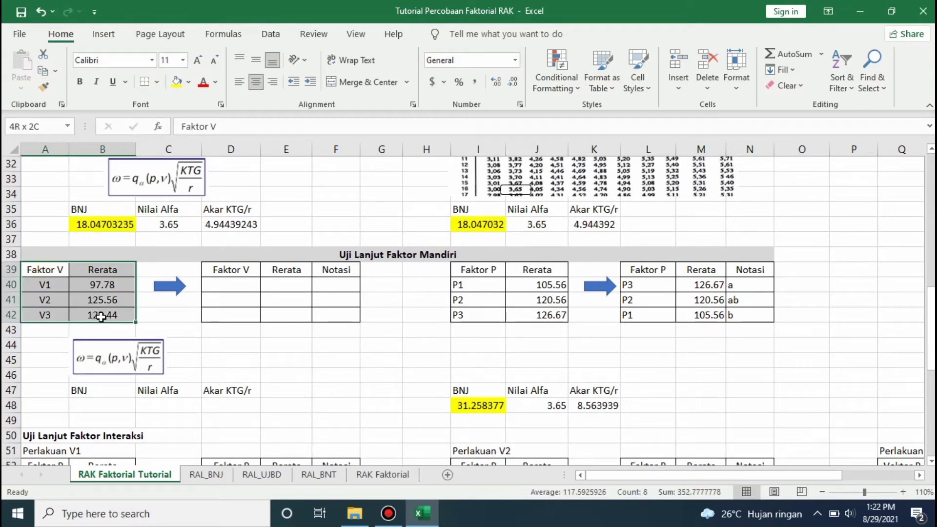
pyautogui.click(53, 273)
pyautogui.click(140, 254)
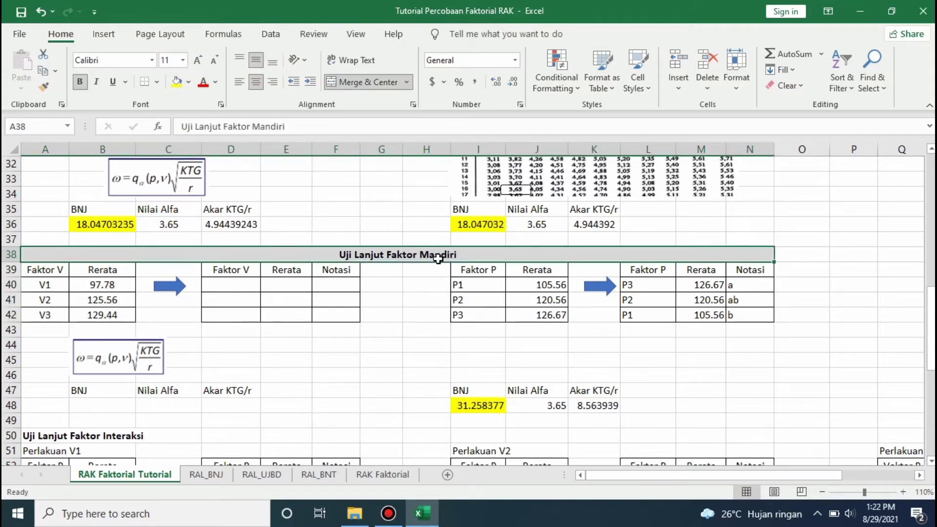
pyautogui.click(57, 271)
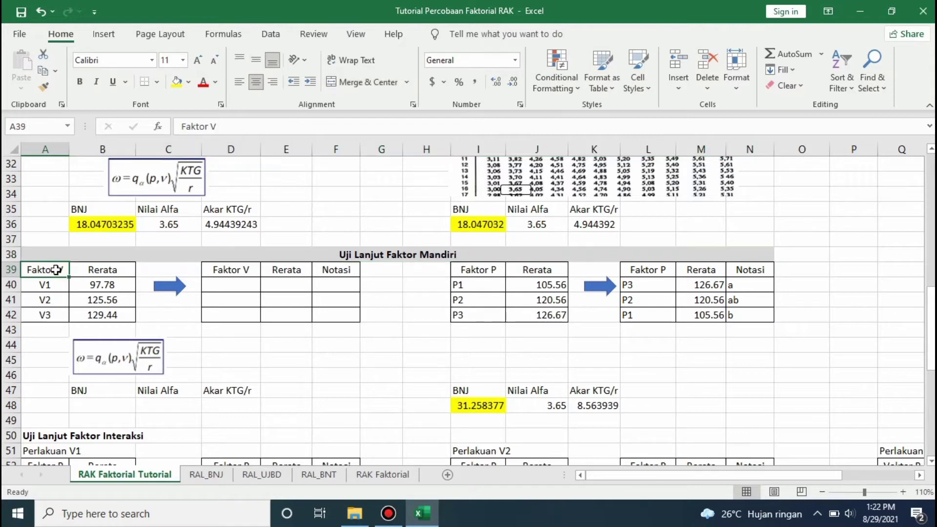
pyautogui.click(53, 284)
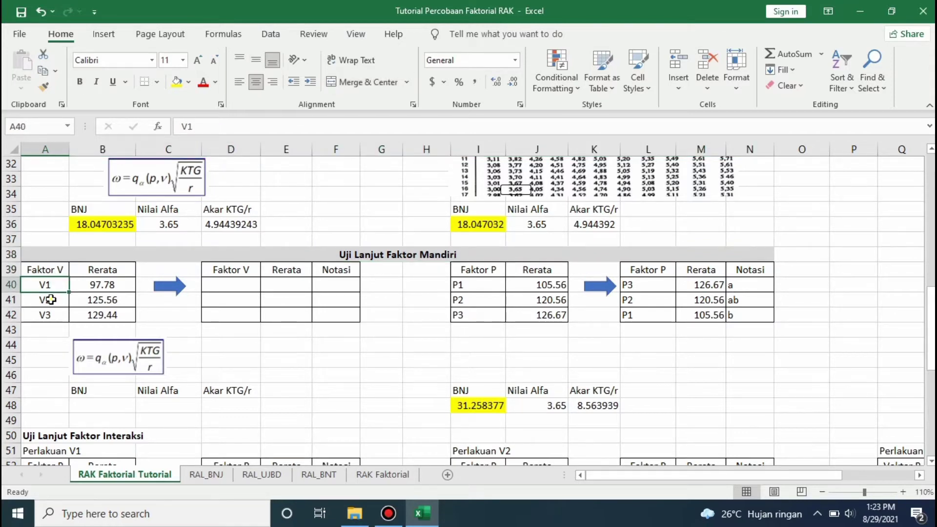
pyautogui.click(50, 299)
pyautogui.click(48, 315)
pyautogui.click(87, 287)
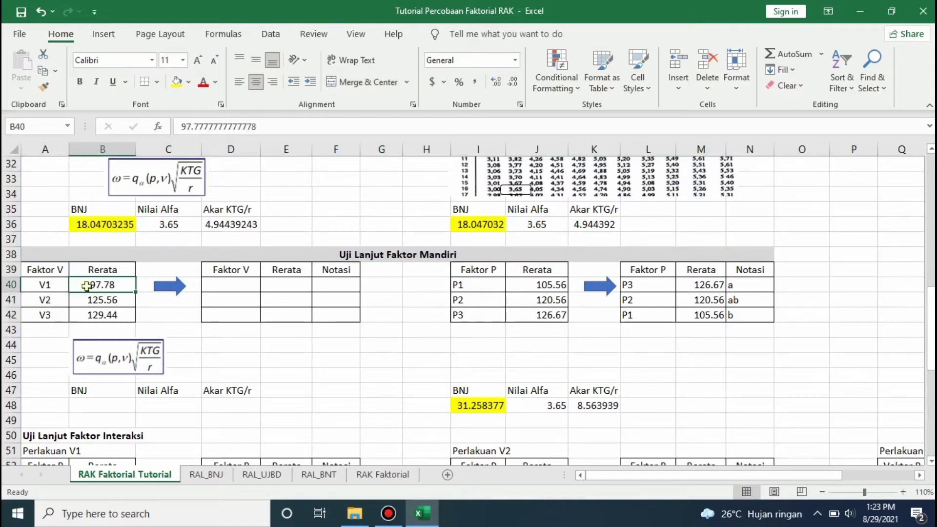
pyautogui.click(95, 302)
pyautogui.click(96, 316)
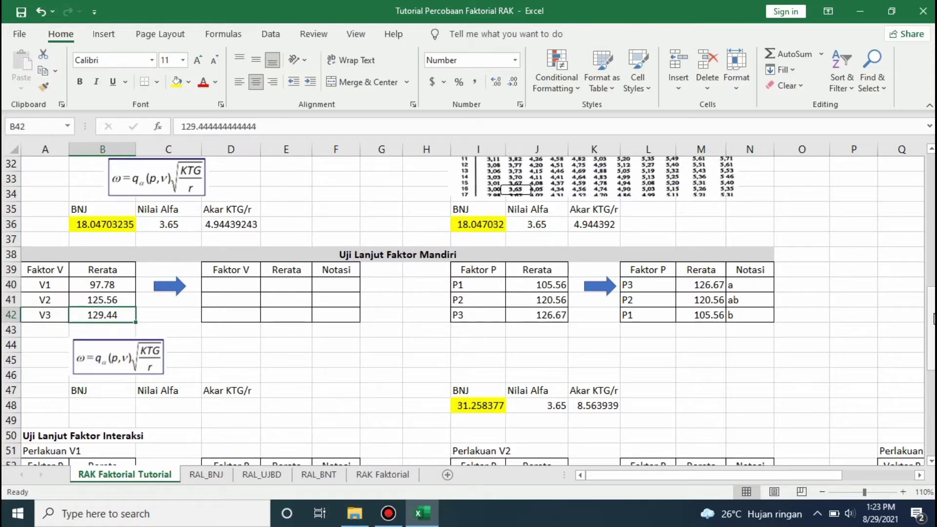
pyautogui.moveTo(932, 317); pyautogui.dragTo(932, 192)
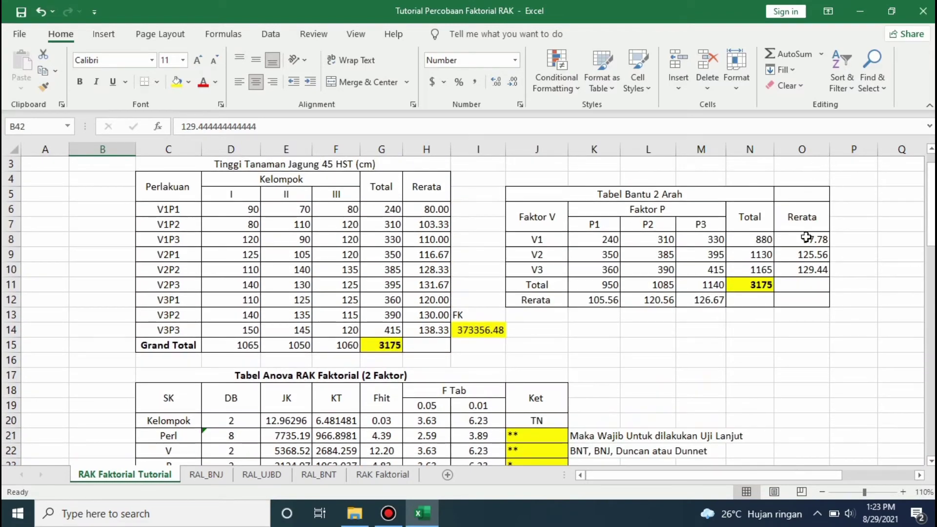
pyautogui.moveTo(807, 238); pyautogui.dragTo(806, 270)
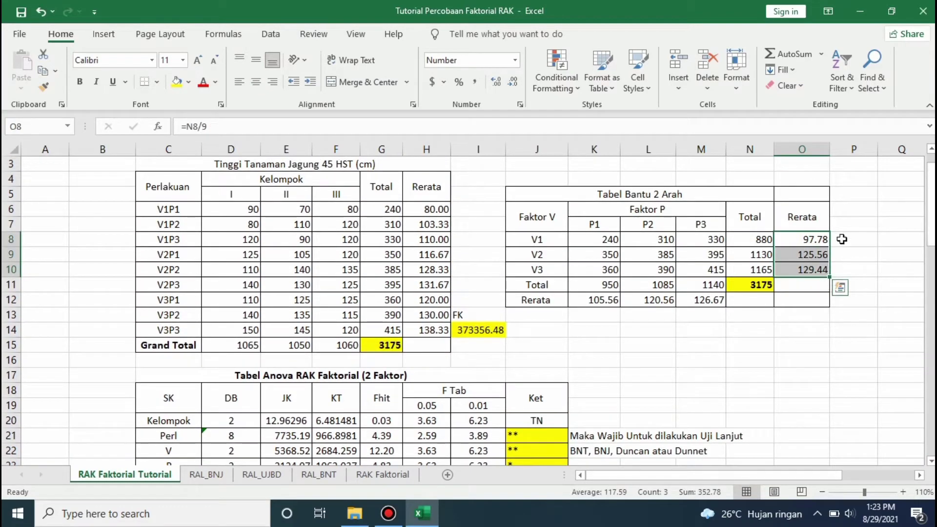
# - Copy the V1 to V3 means from the Rerata column of Tabel Bantu 2 Arah into B40:B42 as values only
pyautogui.click(563, 242)
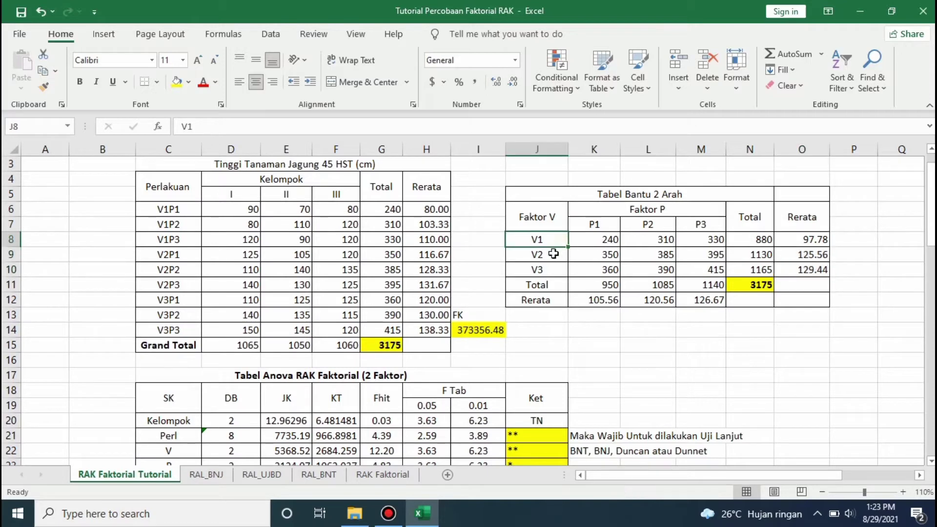
pyautogui.click(554, 255)
pyautogui.click(565, 267)
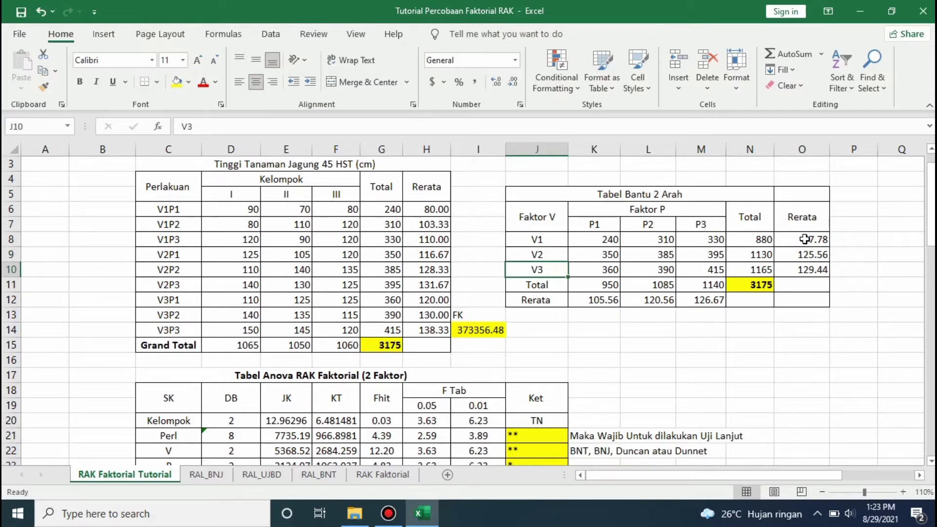
pyautogui.moveTo(805, 240); pyautogui.dragTo(807, 269)
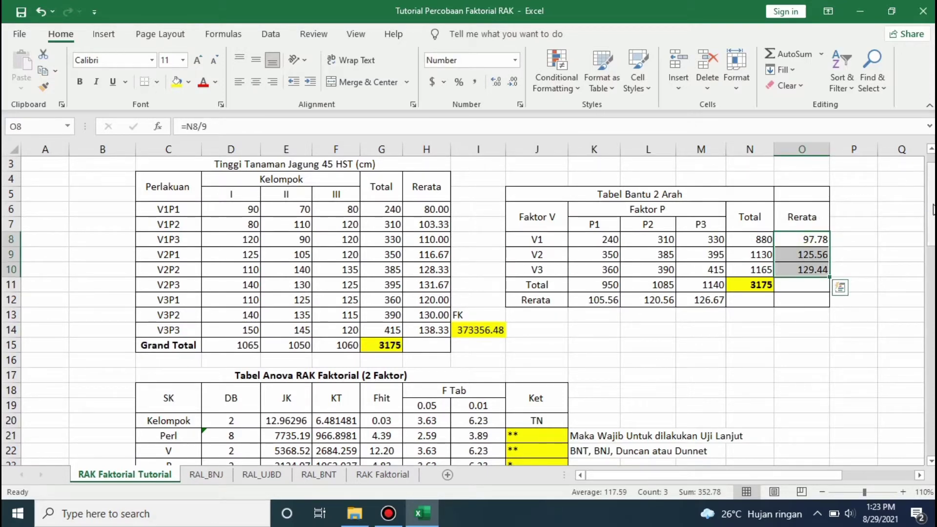
pyautogui.hotkey('ctrl', 'c')
pyautogui.scroll(-9, 835, 302)
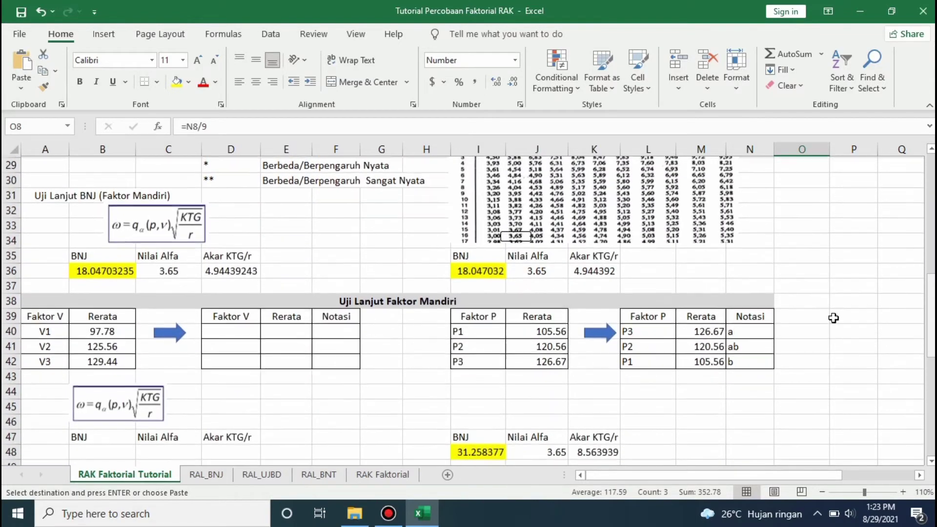
pyautogui.click(94, 334)
pyautogui.hotkey('ctrl', 'v')
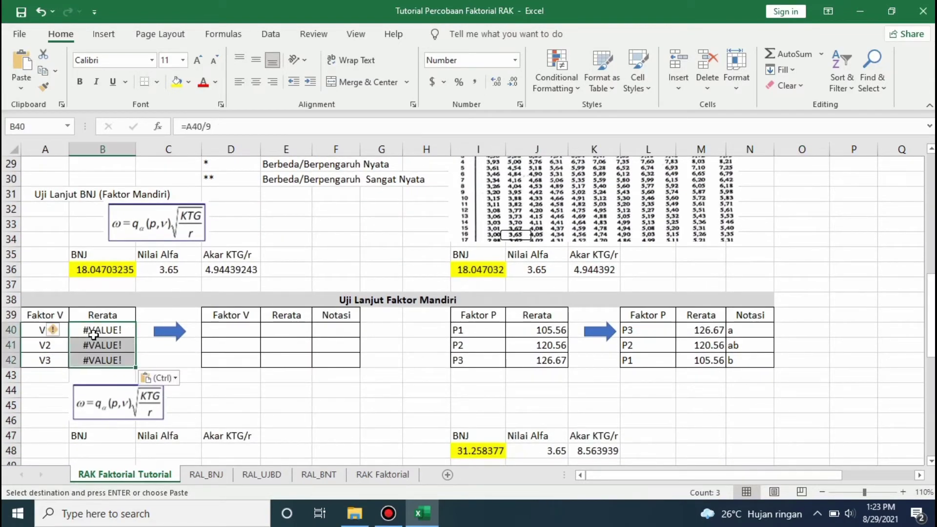
pyautogui.click(161, 378)
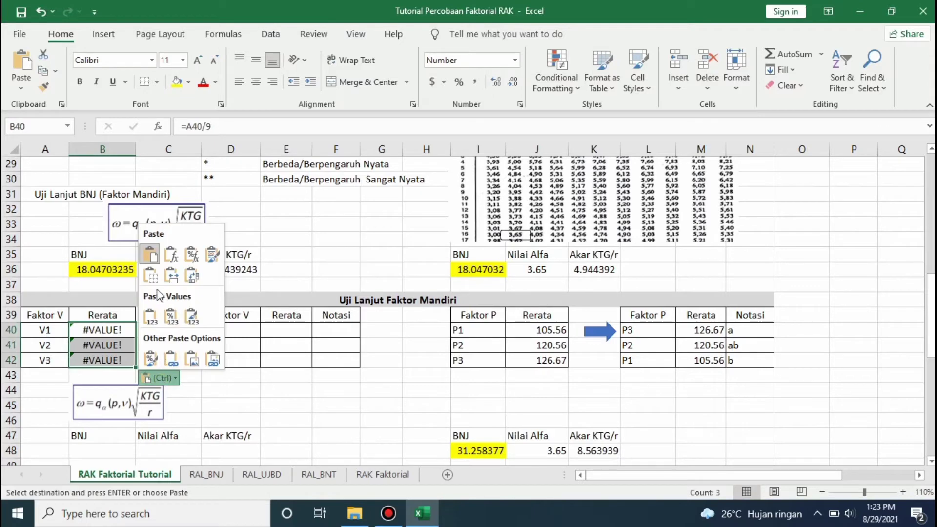
pyautogui.click(151, 317)
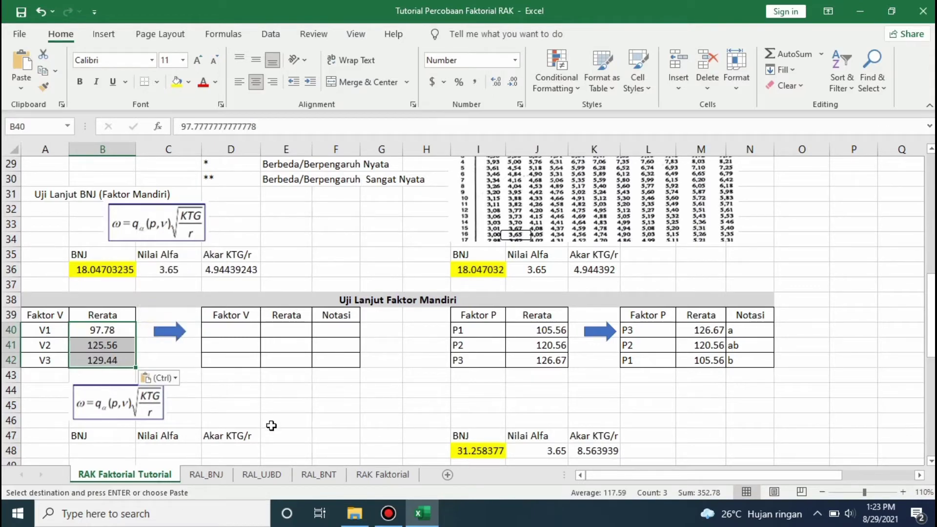
pyautogui.click(284, 416)
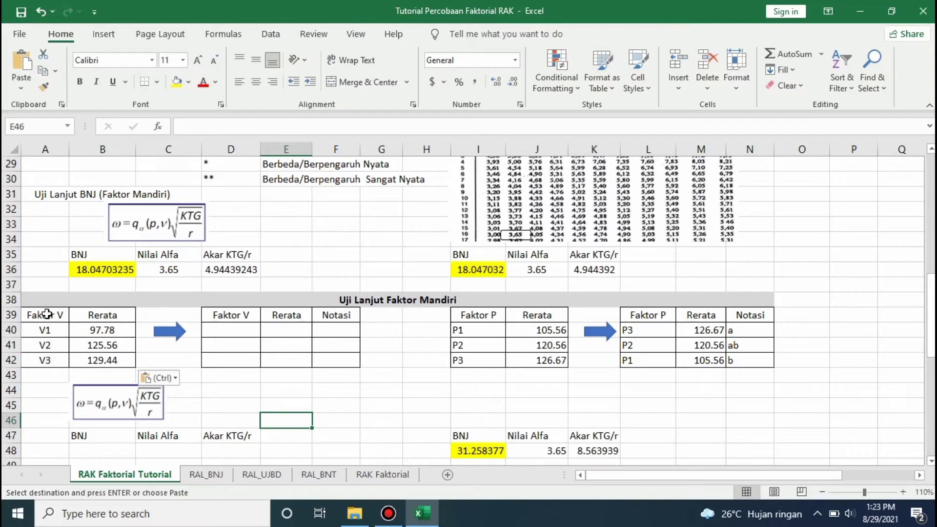
# - Copy the Faktor V labels and means in A40:B42 into the empty Faktor V table starting at D40
pyautogui.moveTo(46, 328); pyautogui.dragTo(95, 357)
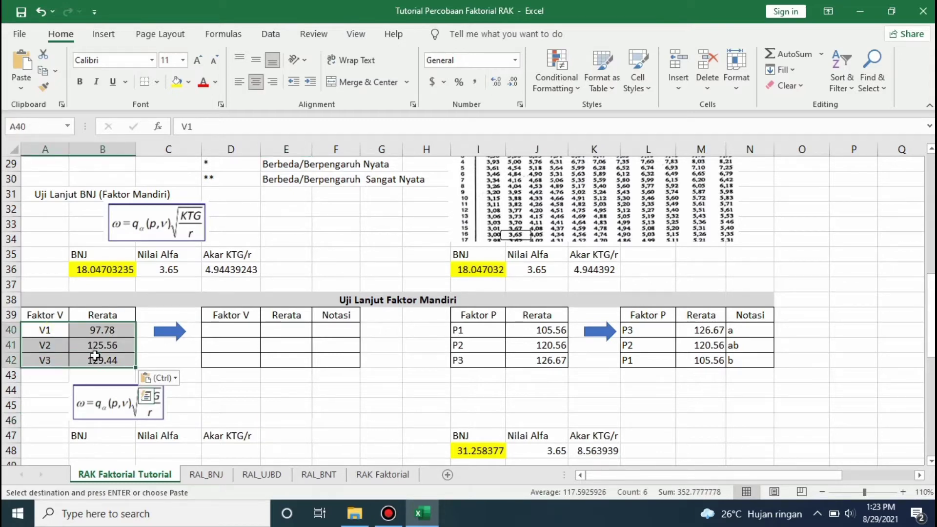
pyautogui.hotkey('ctrl', 'c')
pyautogui.click(230, 327)
pyautogui.hotkey('ctrl', 'v')
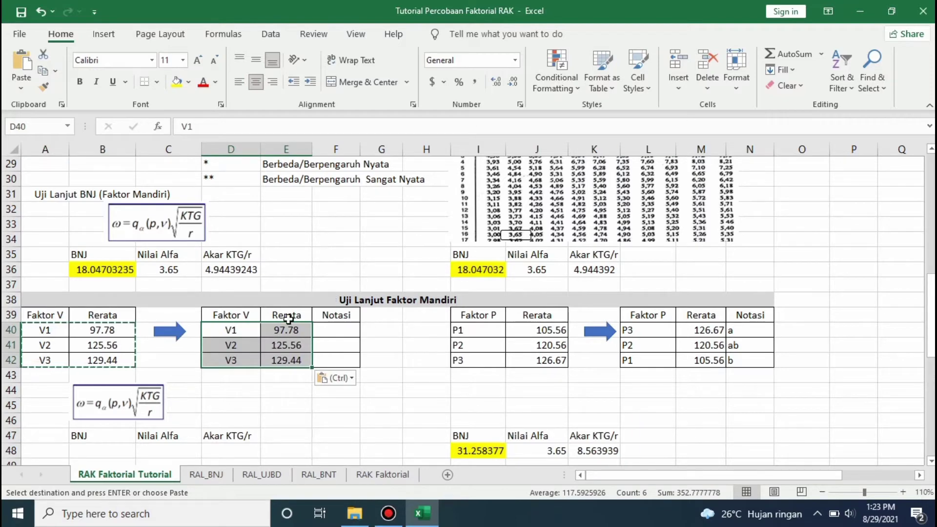
# - Sort the Faktor V table in D39:E42 by Rerata from largest to smallest, treating the first row as headers
pyautogui.moveTo(224, 320); pyautogui.dragTo(277, 358)
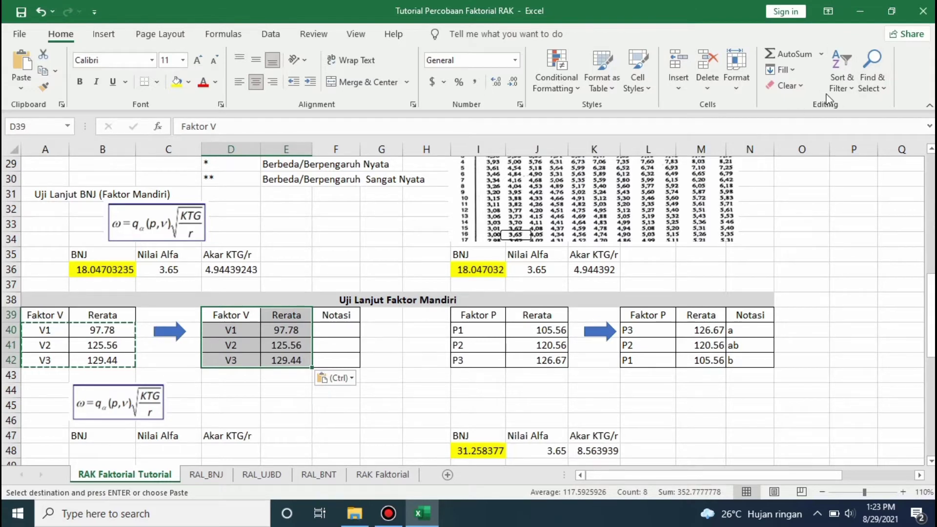
pyautogui.click(841, 81)
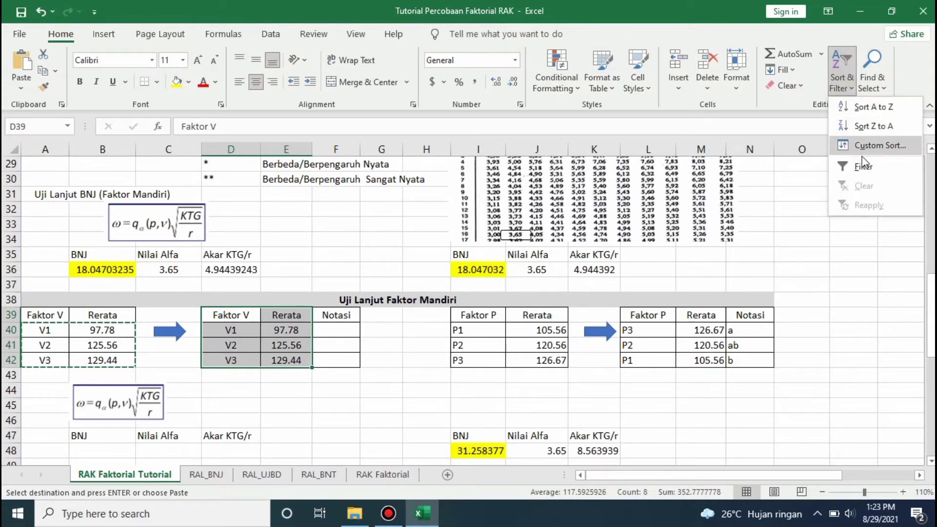
pyautogui.click(874, 145)
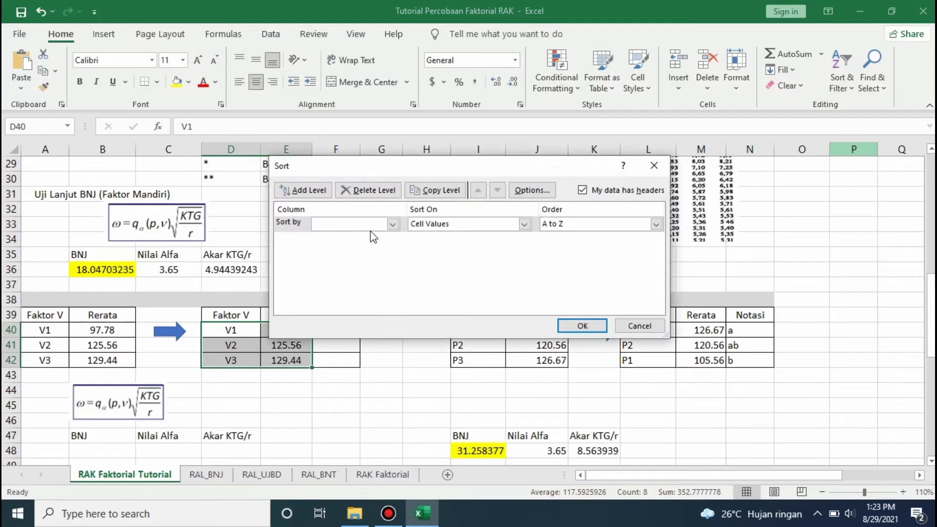
pyautogui.click(392, 224)
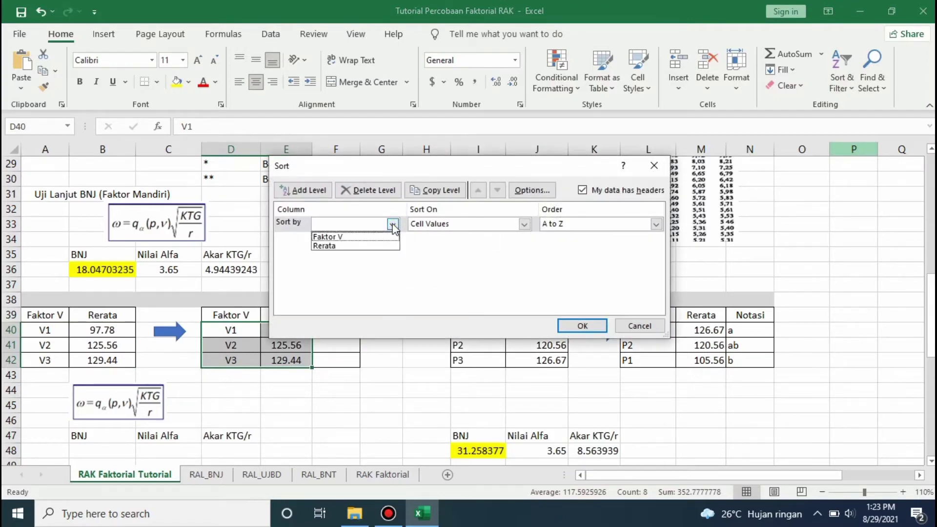
pyautogui.click(357, 245)
pyautogui.click(600, 227)
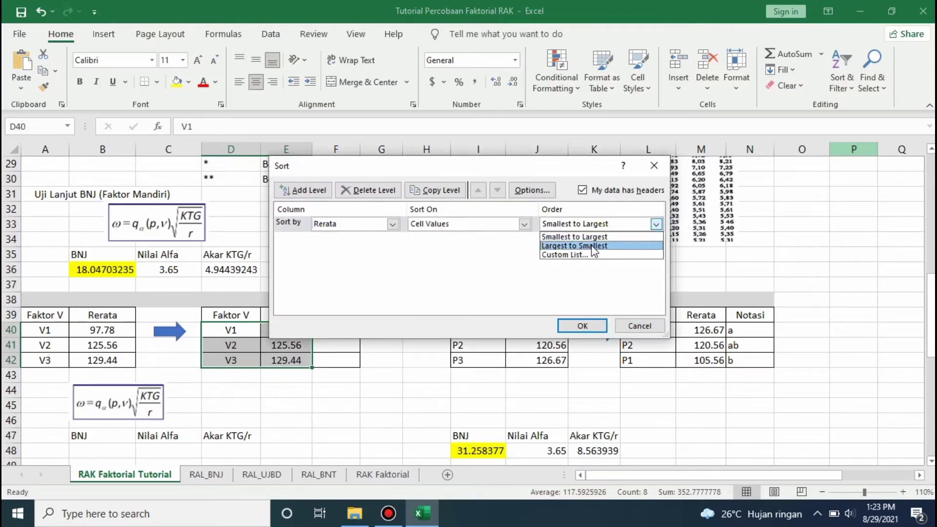
pyautogui.click(593, 245)
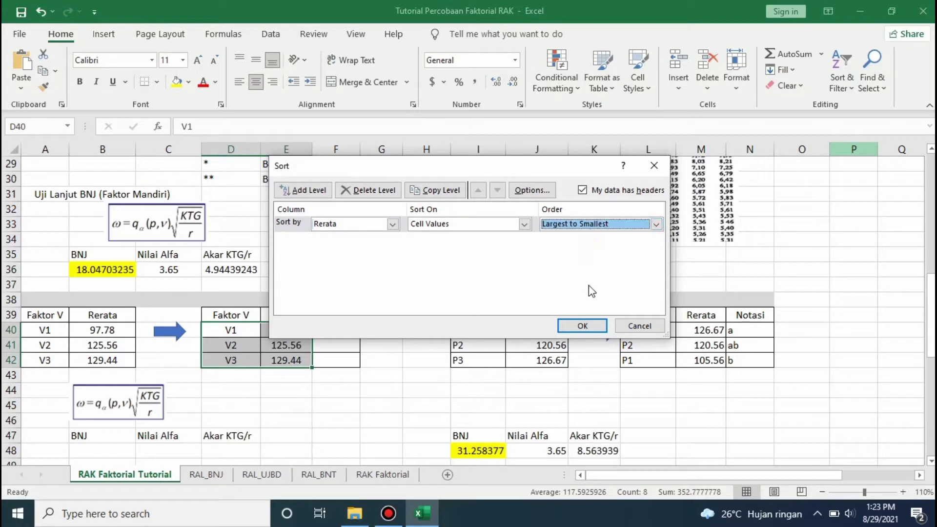
pyautogui.click(583, 326)
pyautogui.click(389, 362)
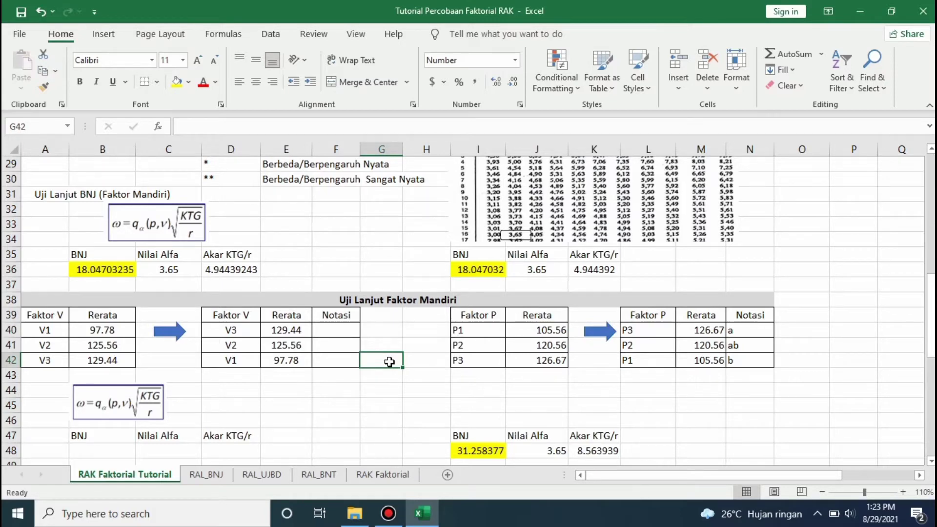
# - Enter the notation "a" for V3 in cell F40 of the sorted Faktor V table
pyautogui.press('Up')
pyautogui.press('Up')
pyautogui.press('Left')
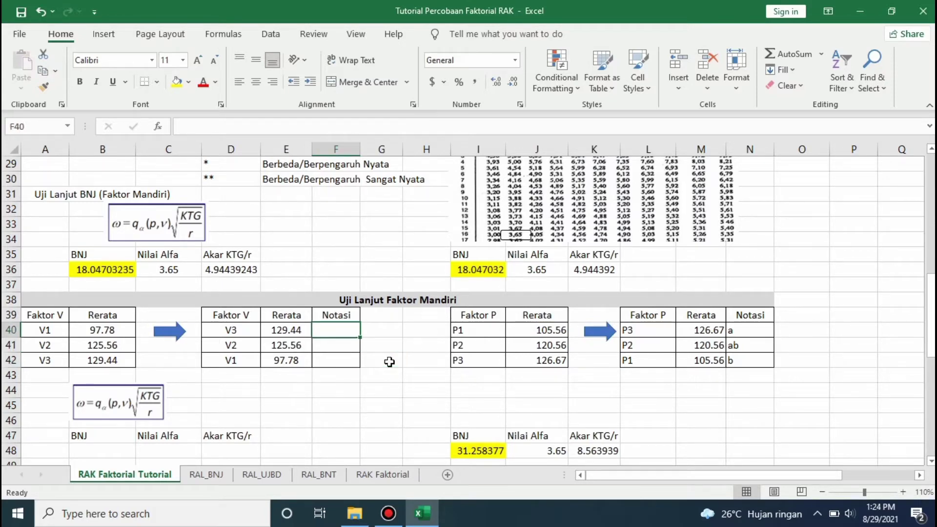
pyautogui.click(392, 332)
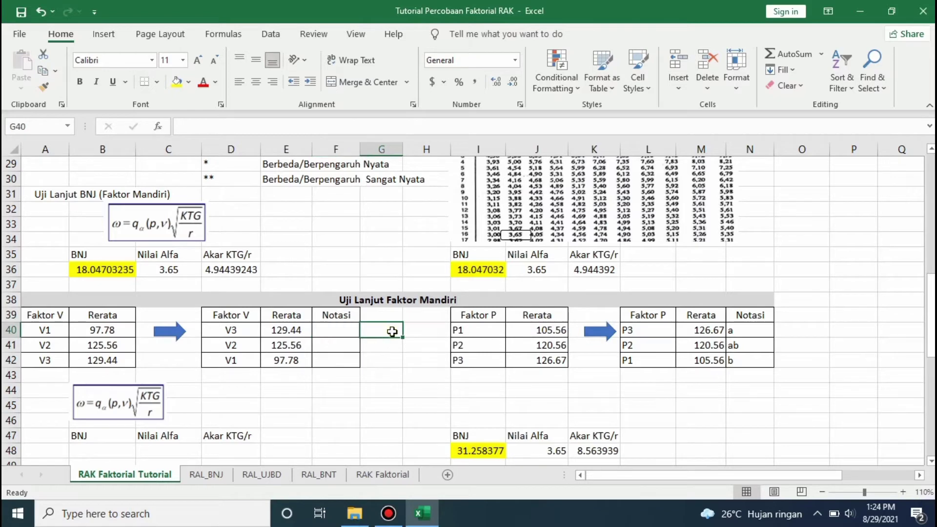
pyautogui.press('Left')
pyautogui.press('Left')
pyautogui.press('Left')
pyautogui.press('Left')
pyautogui.press('Right')
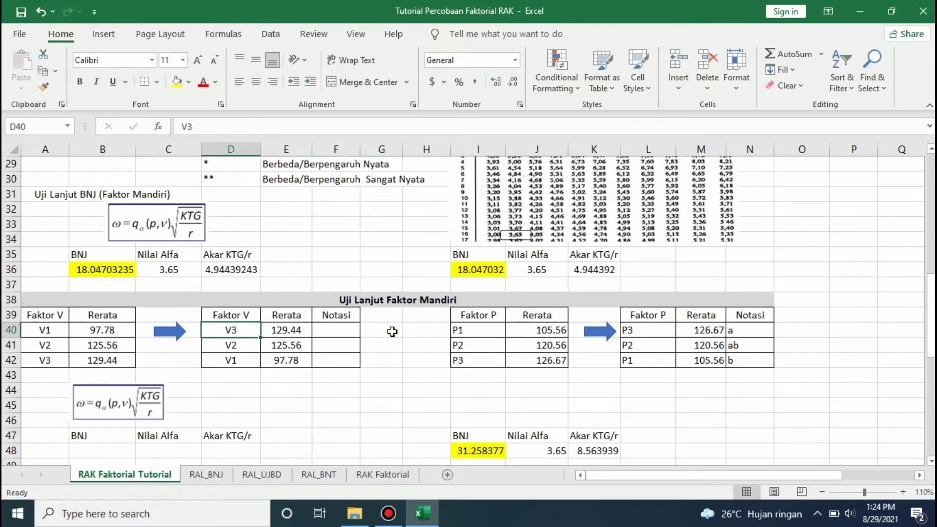
pyautogui.moveTo(234, 331); pyautogui.dragTo(336, 334)
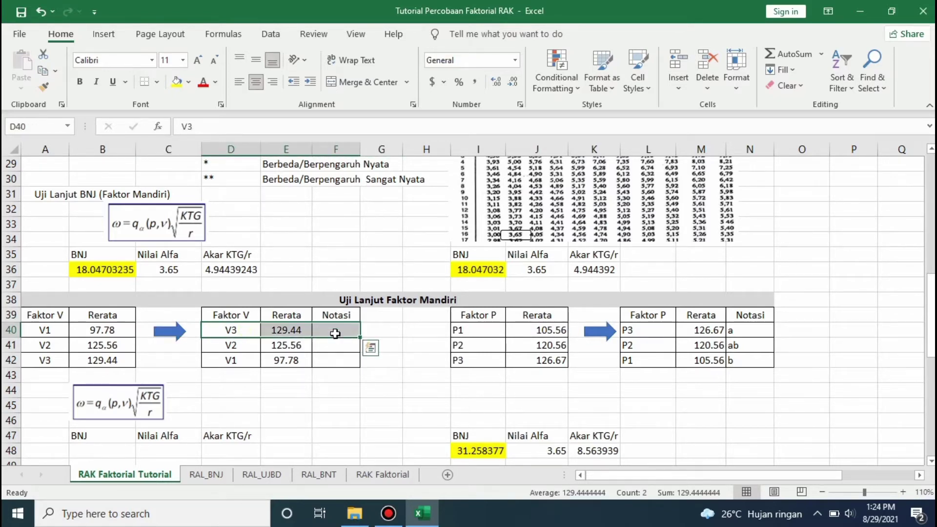
pyautogui.click(336, 333)
pyautogui.write('a')
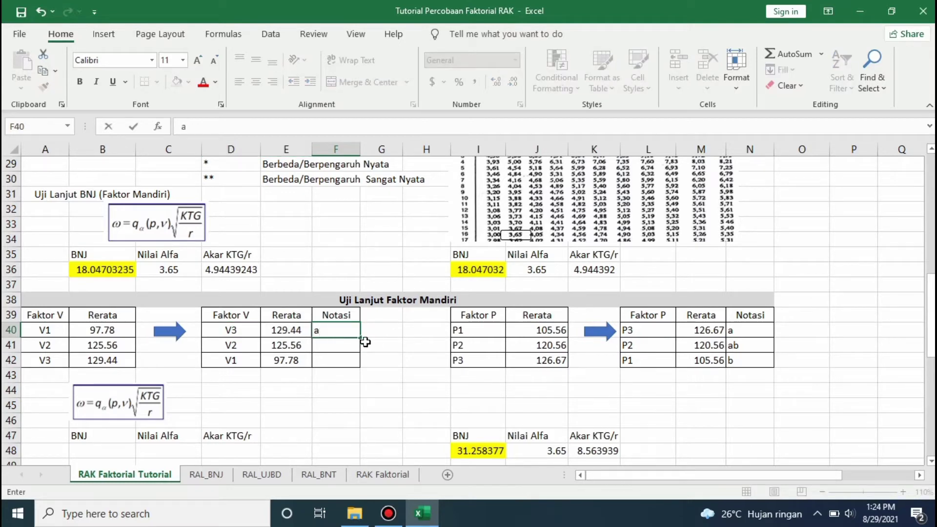
pyautogui.click(382, 346)
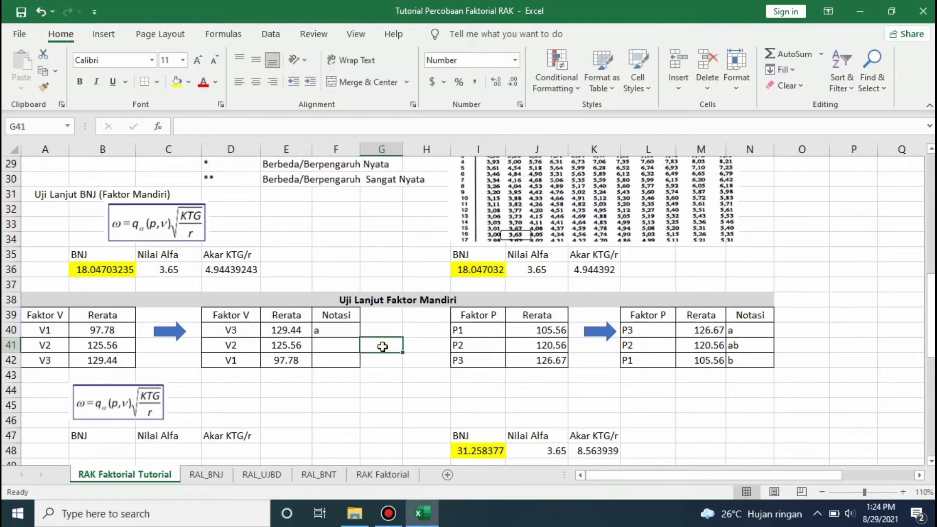
# - Calculate the difference between the V3 and V2 means in cell G41 with =E40-E41
pyautogui.moveTo(234, 345); pyautogui.dragTo(343, 343)
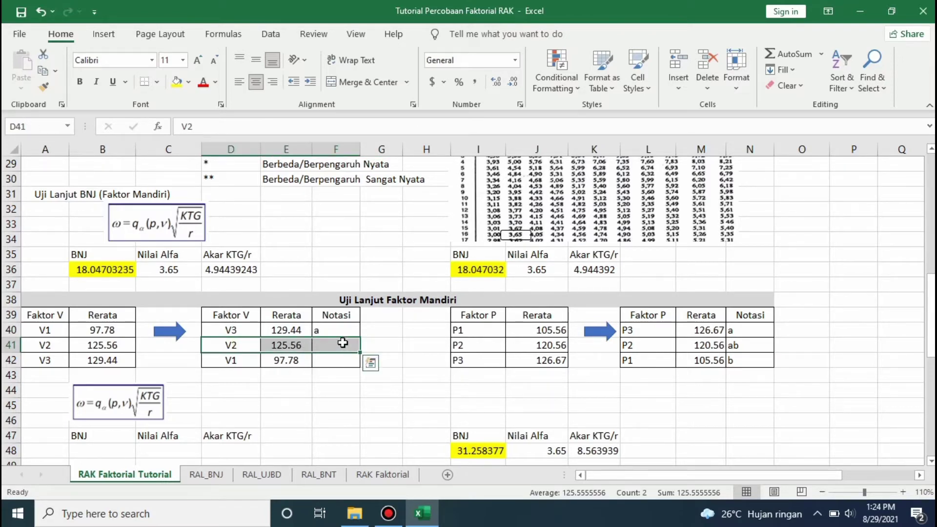
pyautogui.click(343, 344)
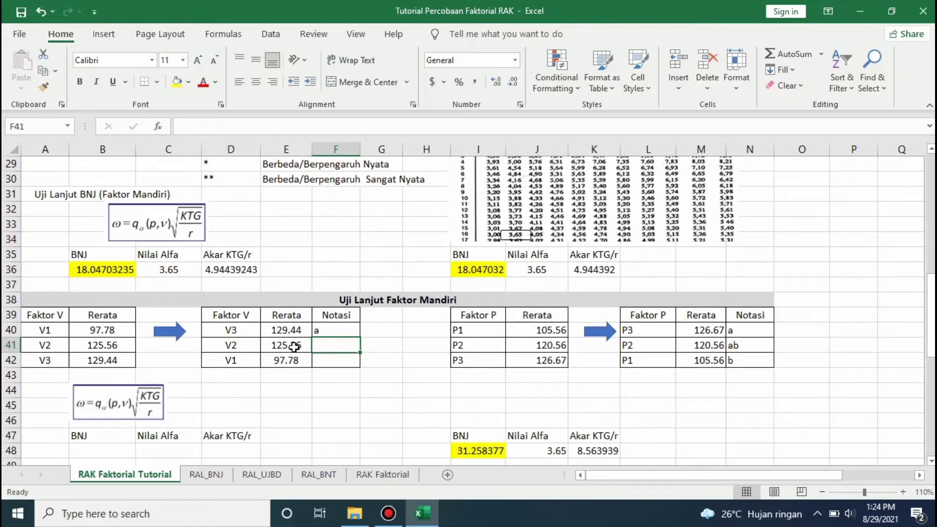
pyautogui.click(391, 348)
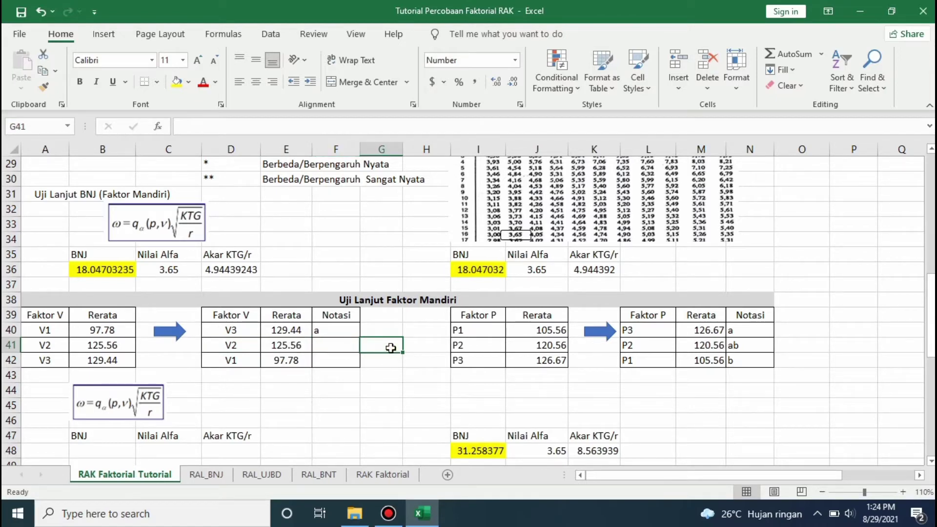
pyautogui.write('=')
pyautogui.press('Left')
pyautogui.press('Left')
pyautogui.press('Up')
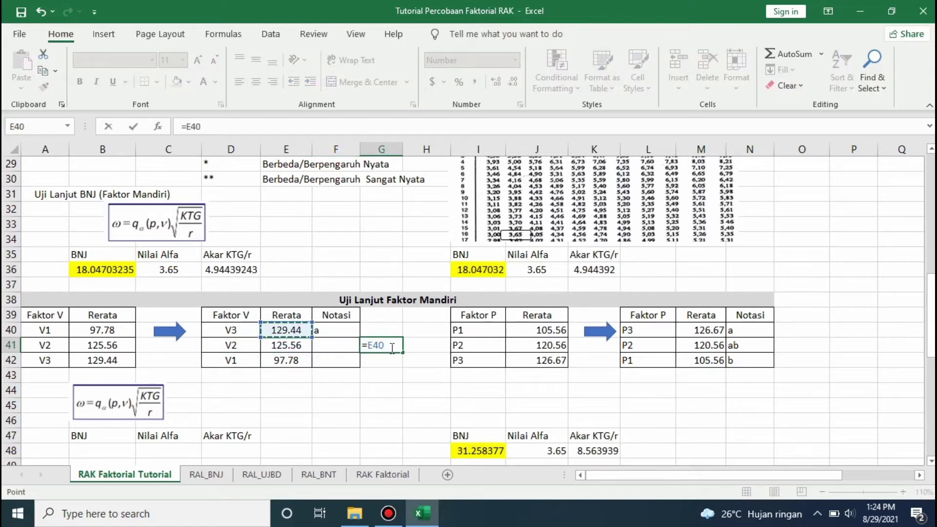
pyautogui.write('-')
pyautogui.press('Left')
pyautogui.press('Left')
pyautogui.press('Return')
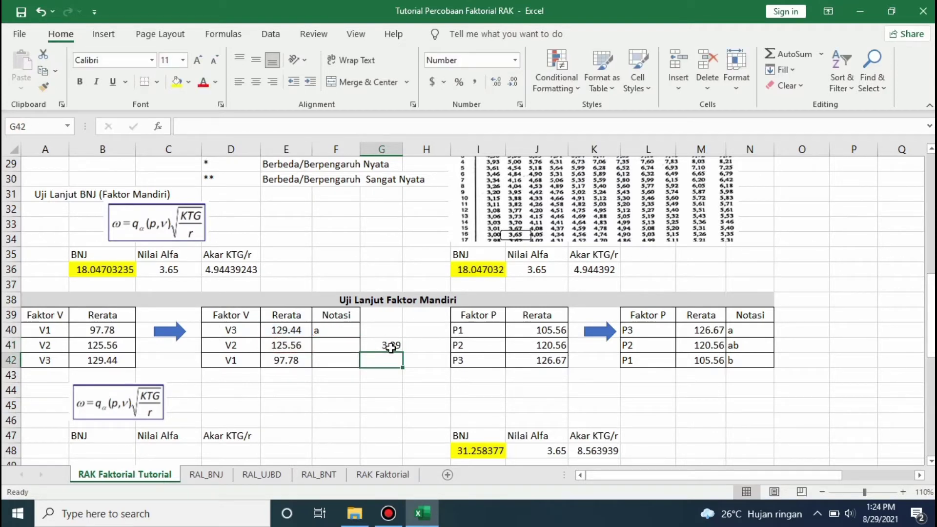
# - Compare the difference in G41 with the BNJ value in B36 and enter the notation "a" for V2 in F41
pyautogui.click(393, 347)
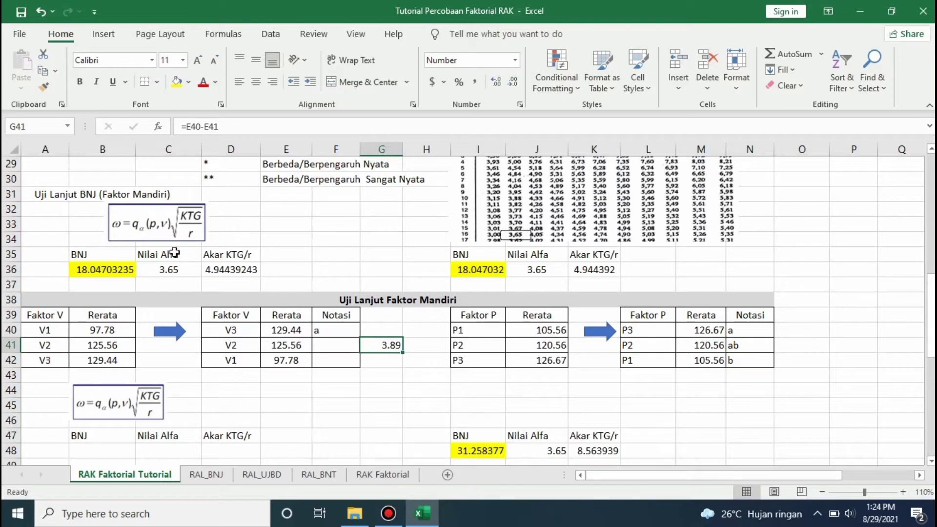
pyautogui.click(105, 271)
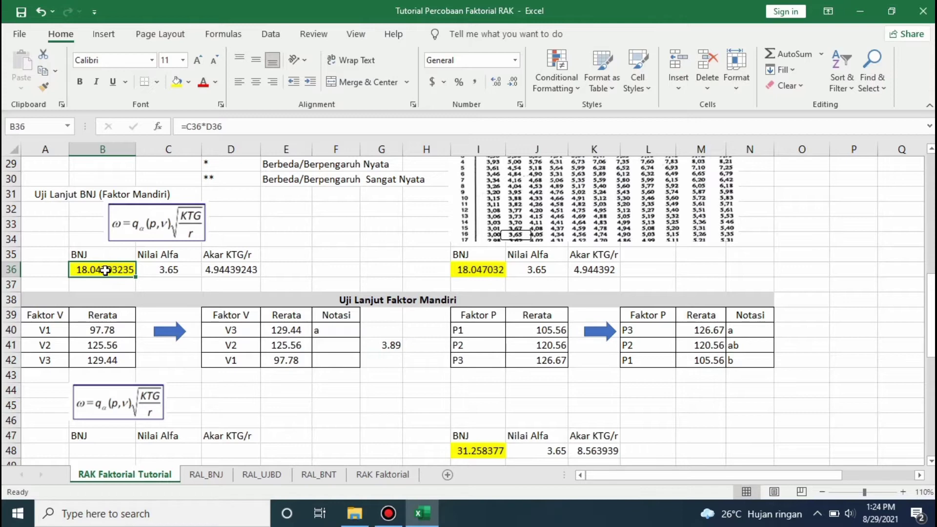
pyautogui.click(317, 347)
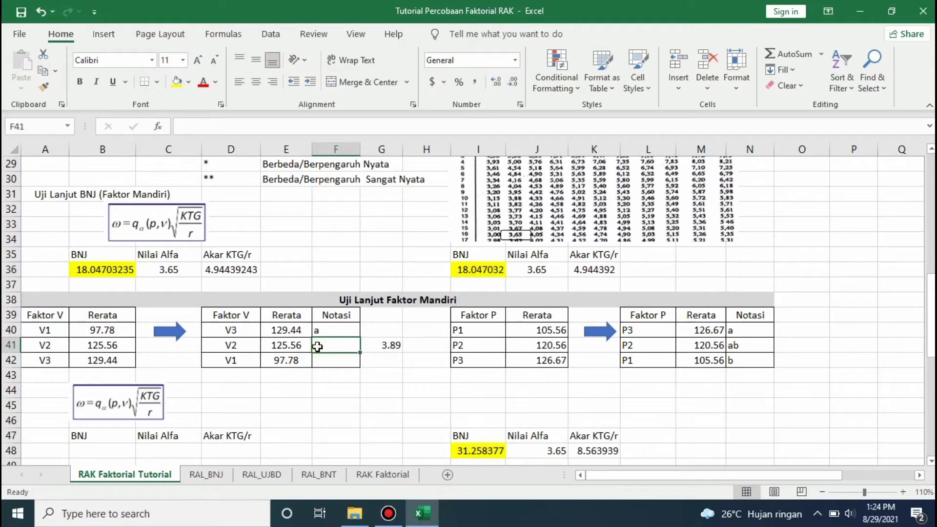
pyautogui.write('a')
pyautogui.click(395, 375)
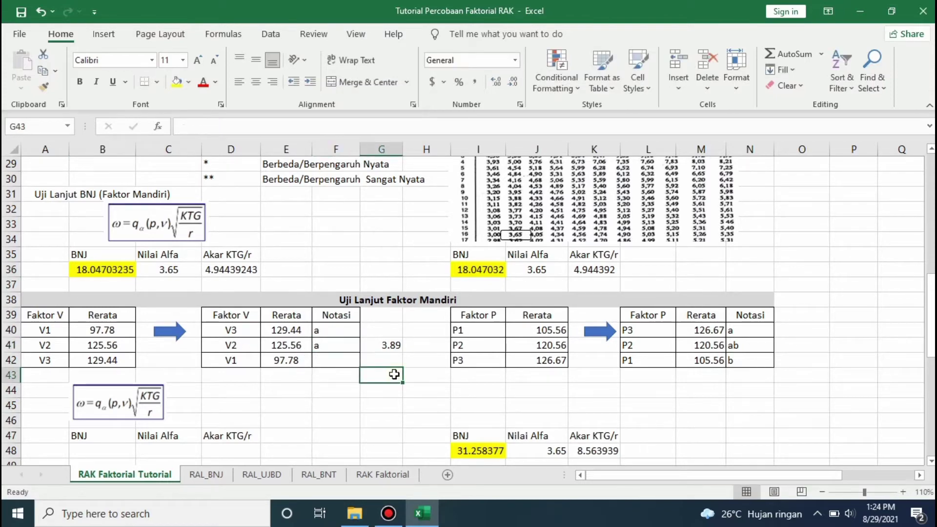
pyautogui.click(351, 345)
pyautogui.click(397, 350)
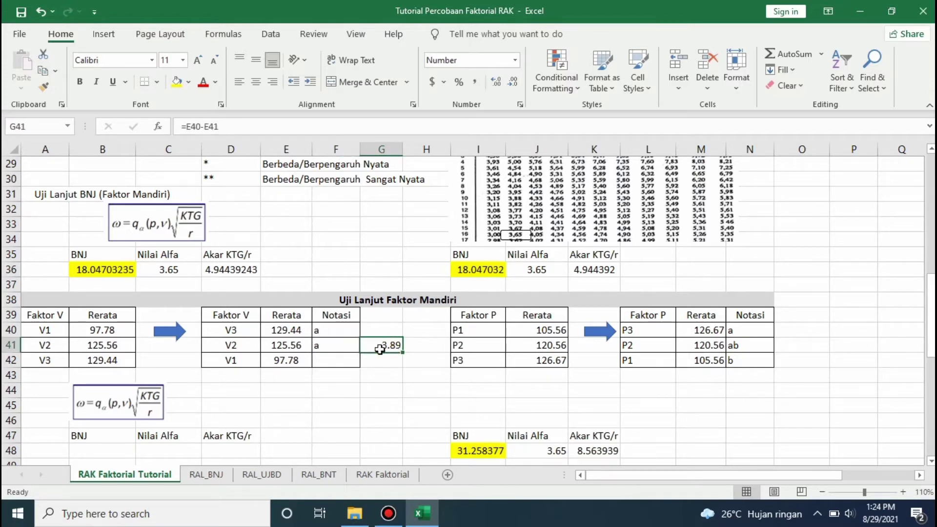
# - Calculate the difference between the V3 and V1 means in cell G42 with =E40-E42
pyautogui.click(369, 364)
pyautogui.write('=')
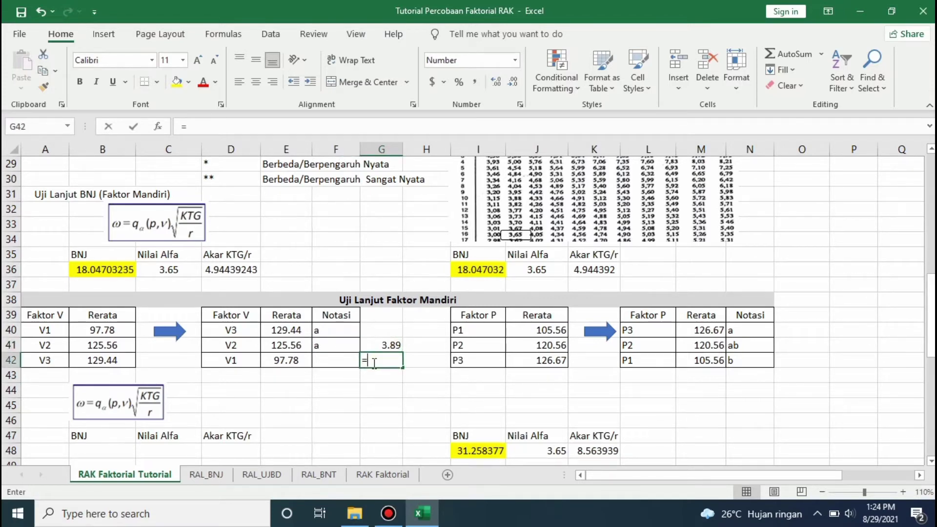
pyautogui.click(277, 332)
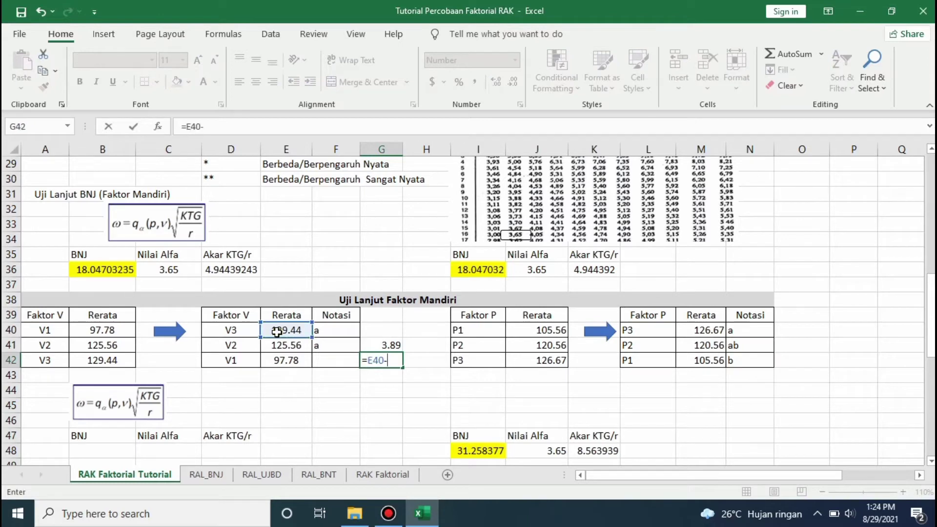
pyautogui.write('-')
pyautogui.press('Down')
pyautogui.press('Down')
pyautogui.press('Left')
pyautogui.press('Left')
pyautogui.press('Left')
pyautogui.press('Up')
pyautogui.press('Up')
pyautogui.press('Right')
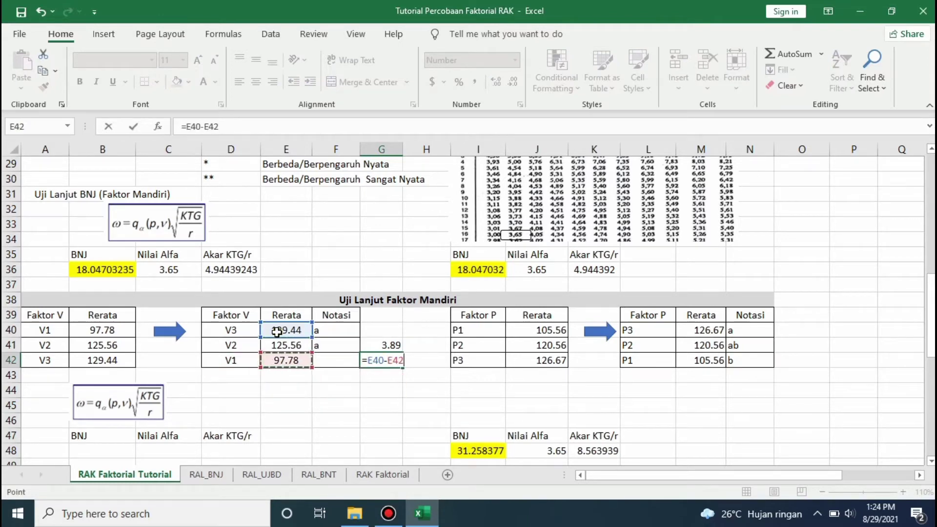
pyautogui.press('Return')
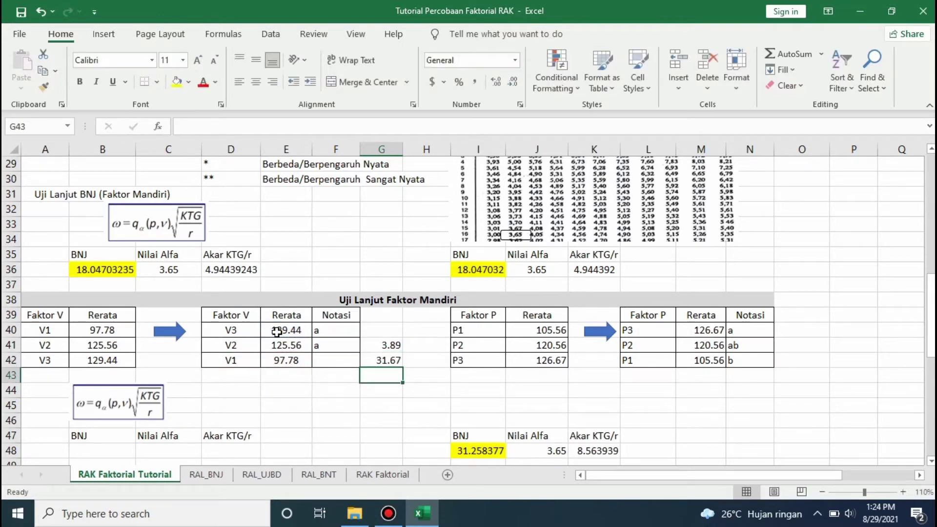
# - Highlight the V3–V1 difference in cell G42 with a yellow fill
pyautogui.click(392, 360)
pyautogui.click(176, 84)
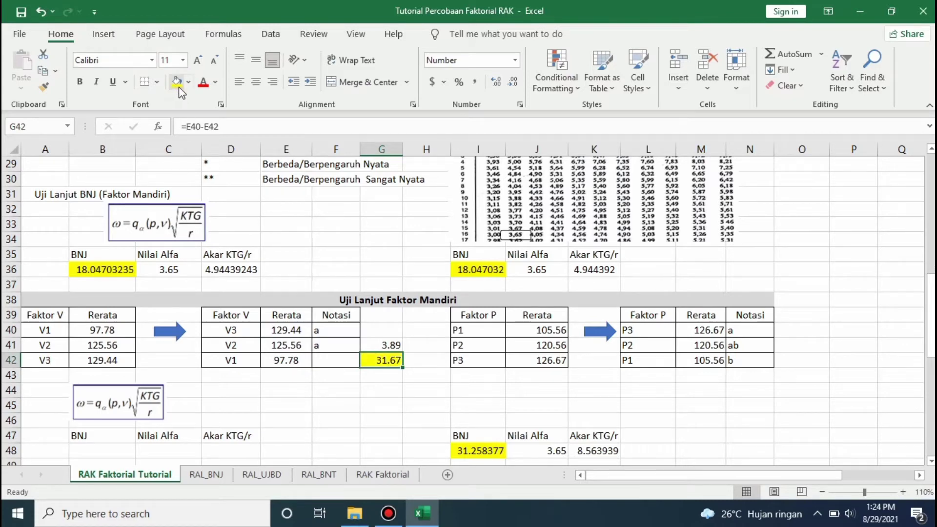
pyautogui.click(390, 374)
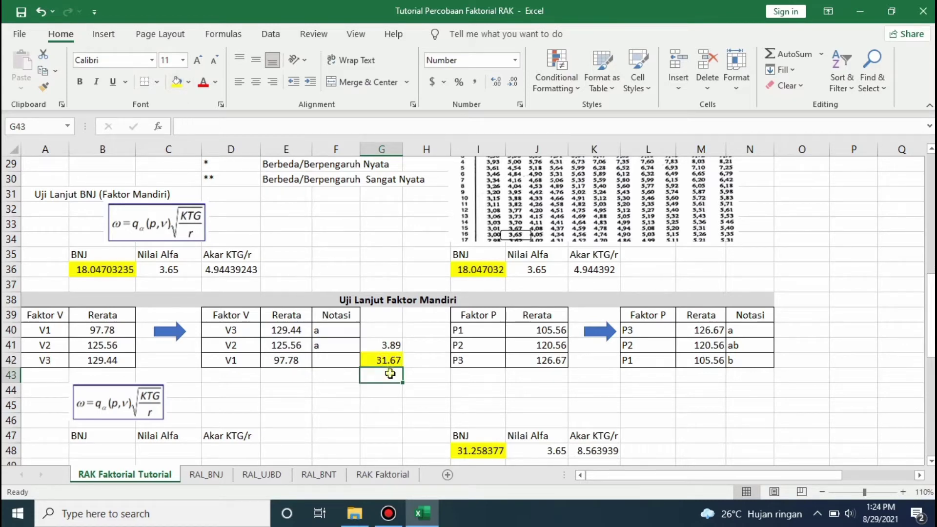
# - Compare the difference in G42 with the BNJ value in B36 and enter the notation "b" for V1 in F42
pyautogui.click(297, 335)
pyautogui.click(276, 364)
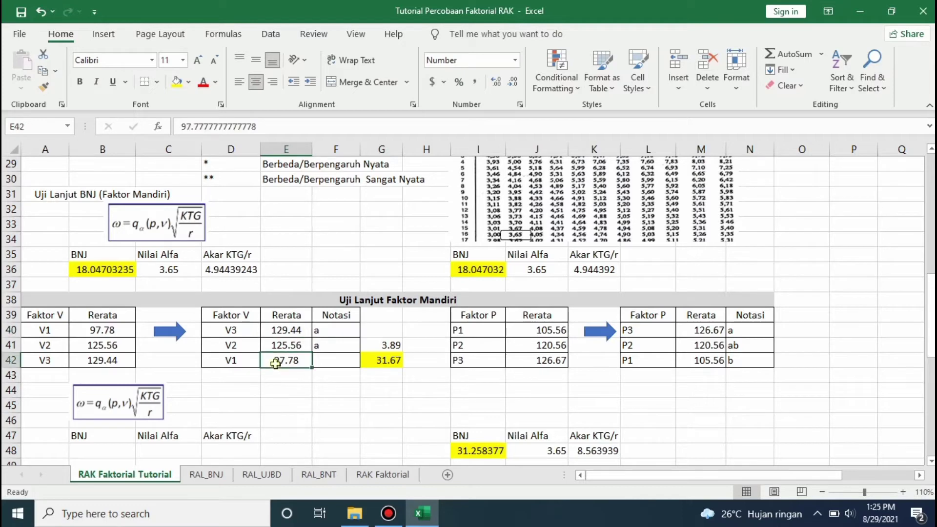
pyautogui.click(389, 361)
pyautogui.click(111, 275)
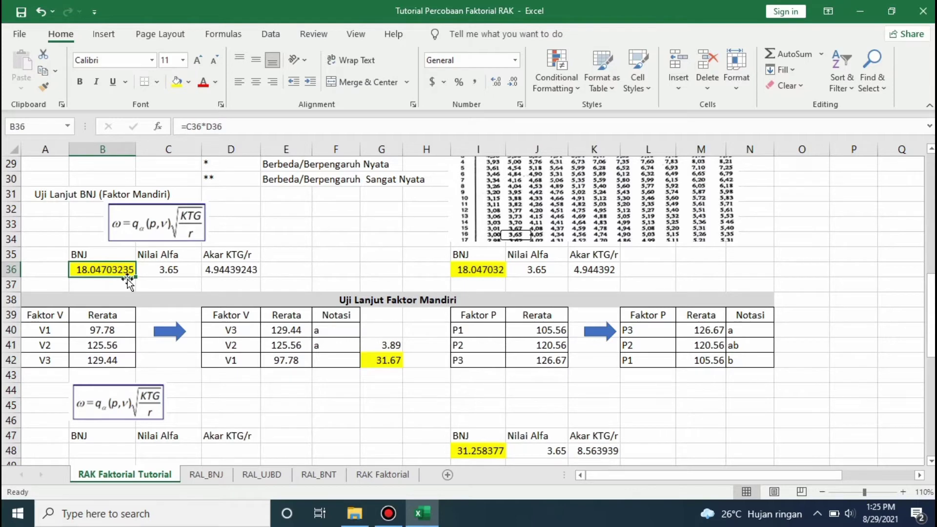
pyautogui.click(322, 359)
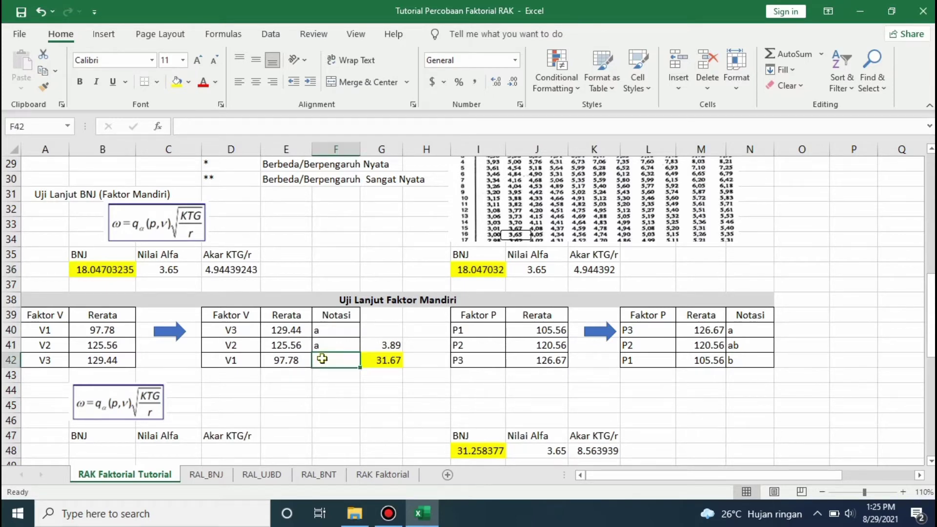
pyautogui.click(240, 328)
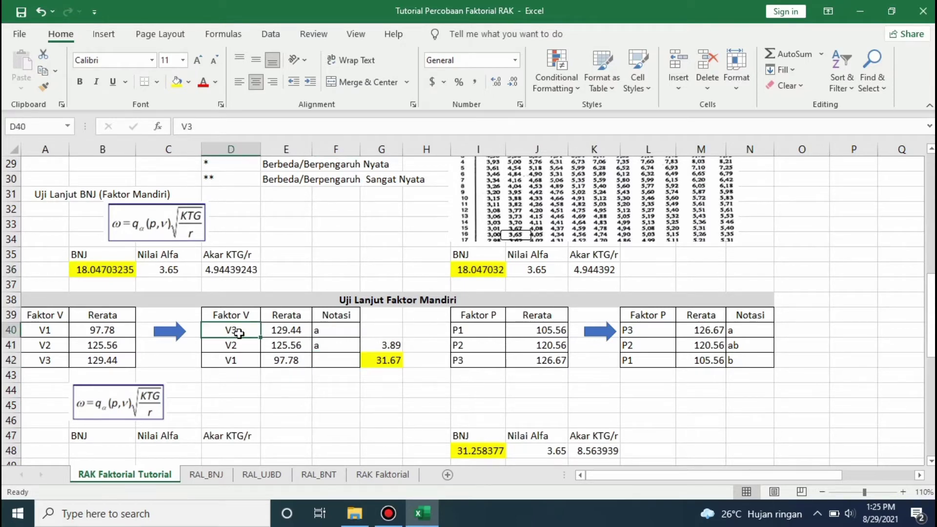
pyautogui.click(237, 361)
pyautogui.click(325, 363)
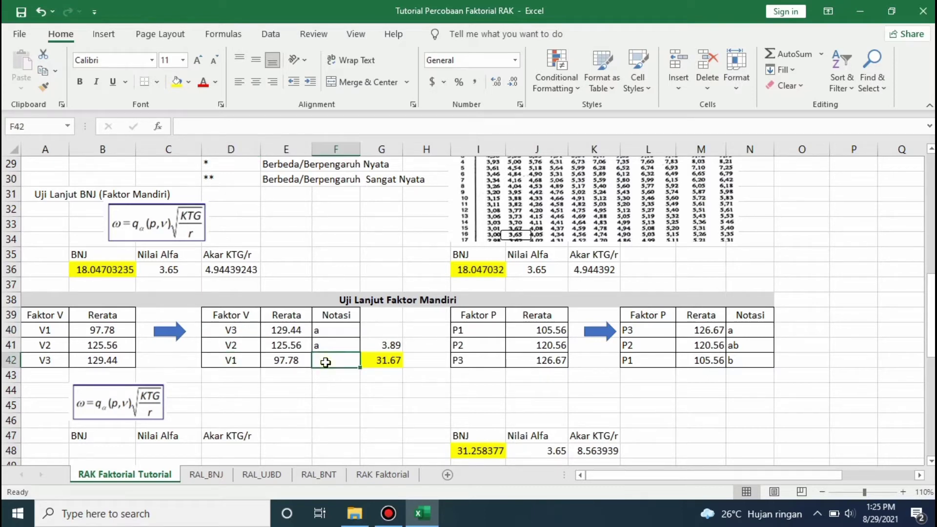
pyautogui.write('b')
pyautogui.press('Return')
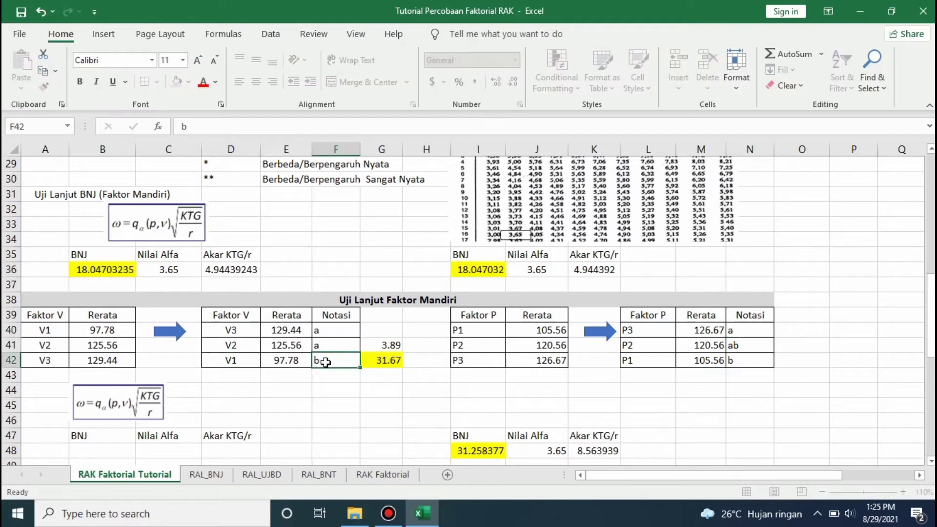
# - Calculate the difference between the V2 and V1 means in cell H42 with =E41-E42 and fill the cell yellow
pyautogui.press('Up')
pyautogui.press('Right')
pyautogui.press('Up')
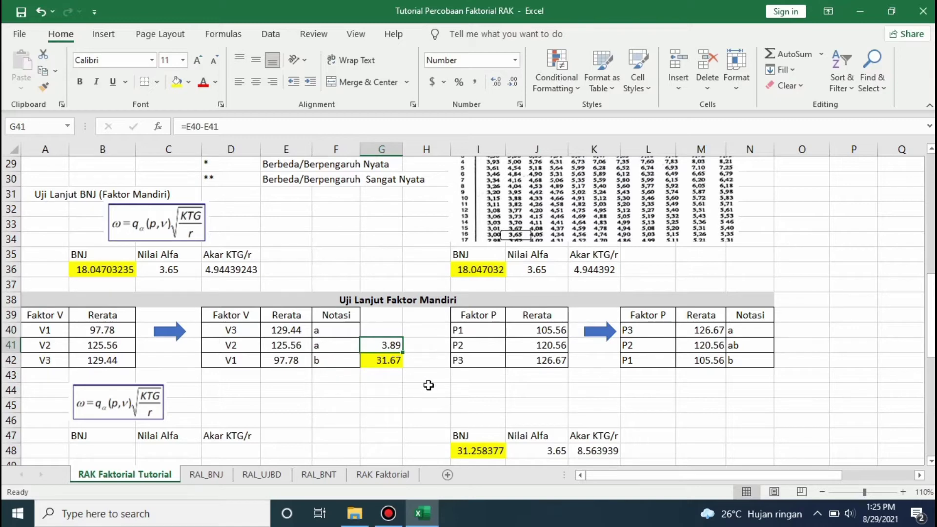
pyautogui.click(425, 364)
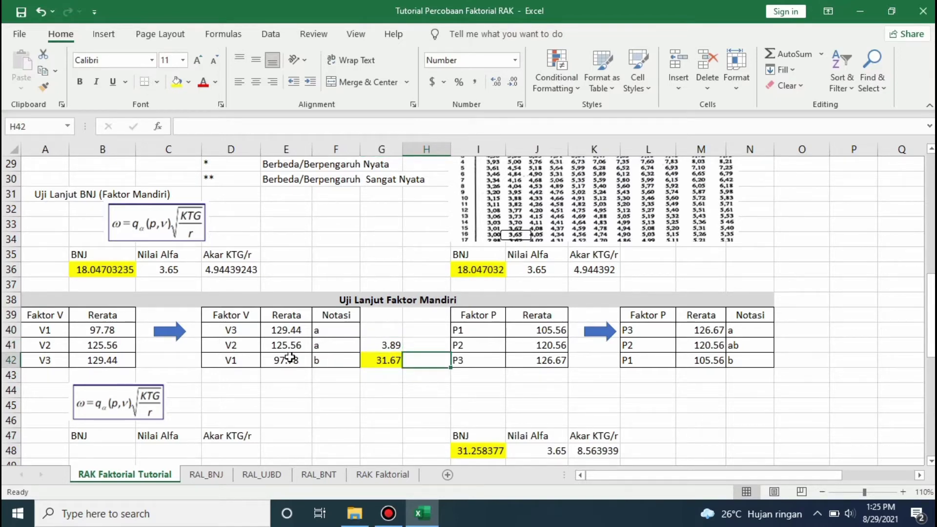
pyautogui.write('=')
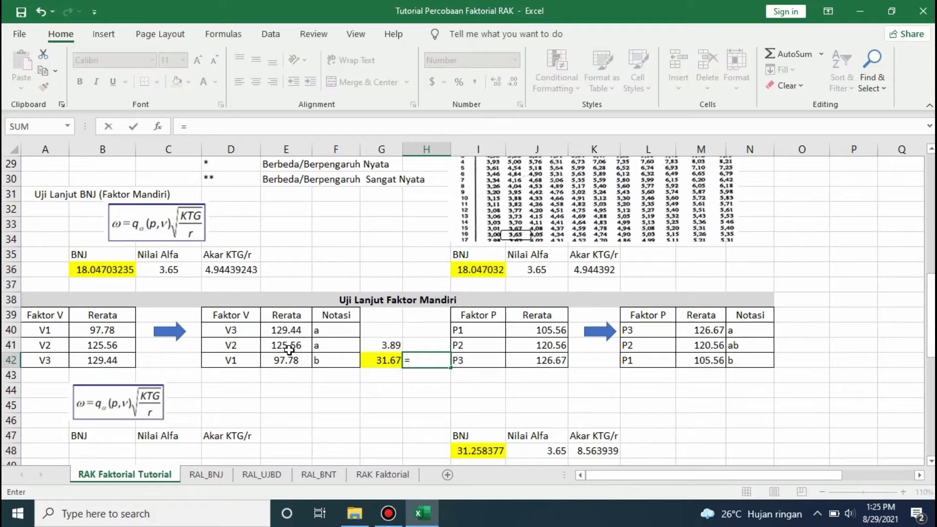
pyautogui.click(289, 348)
pyautogui.write('-')
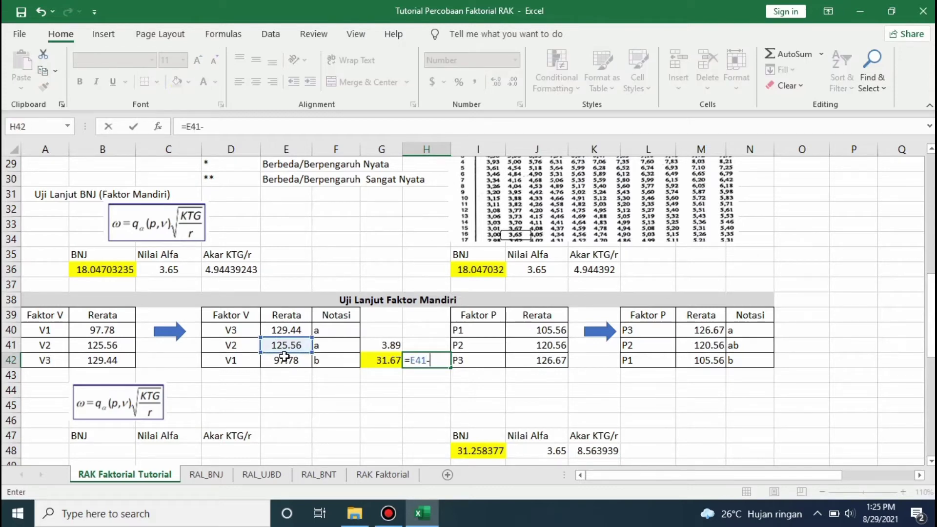
pyautogui.click(283, 361)
pyautogui.press('Return')
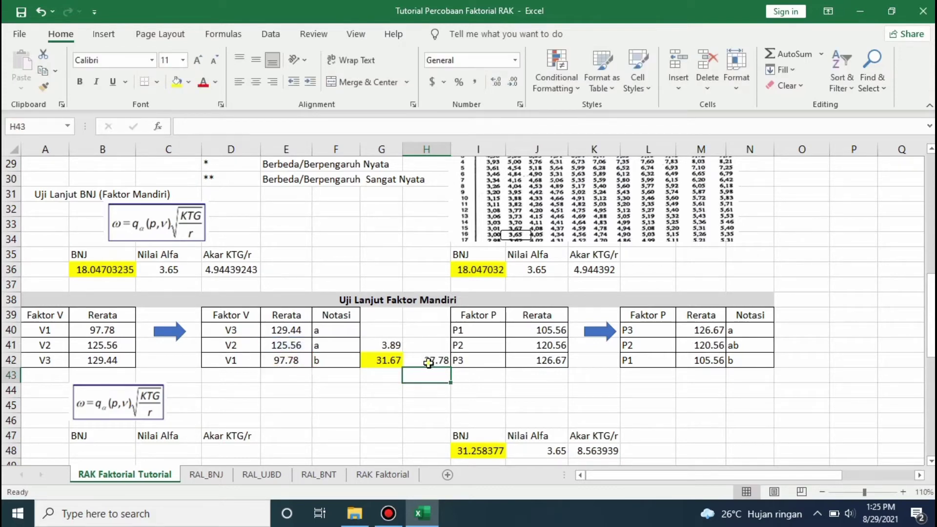
pyautogui.click(429, 363)
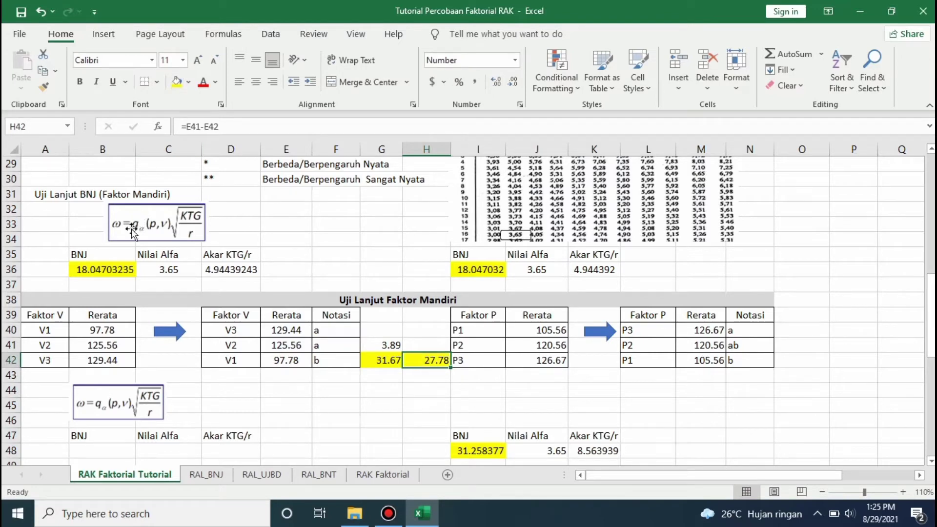
# - Compare the difference in H42 with the BNJ value in B36 and check the notations in the sorted Faktor V table
pyautogui.click(100, 270)
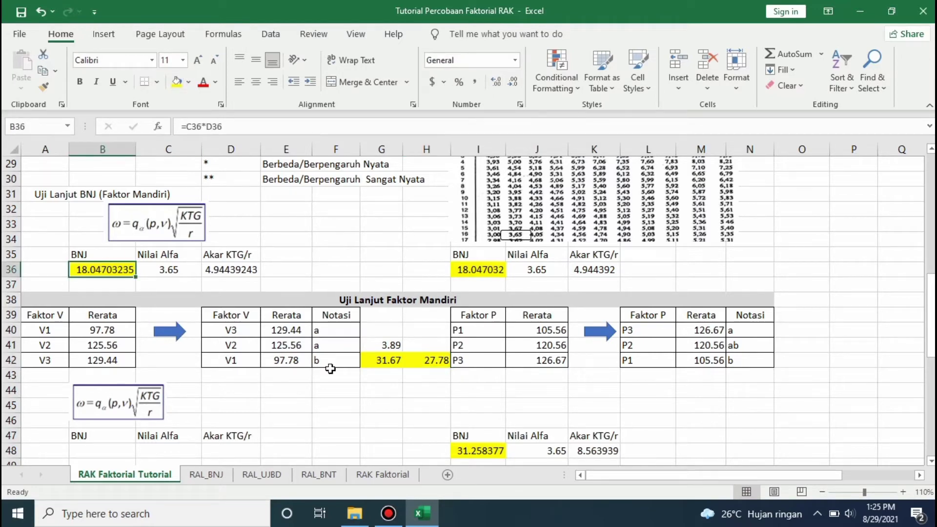
pyautogui.click(427, 363)
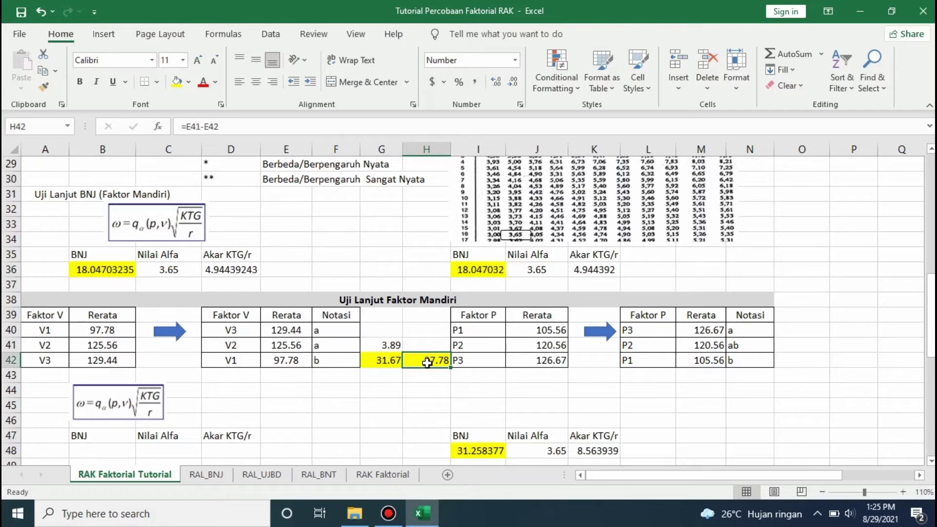
pyautogui.click(342, 347)
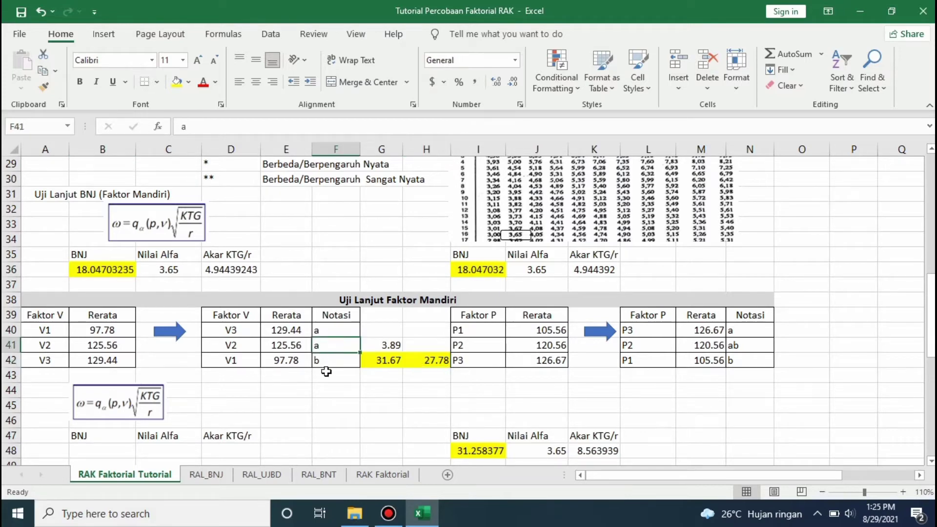
pyautogui.click(326, 363)
pyautogui.click(246, 347)
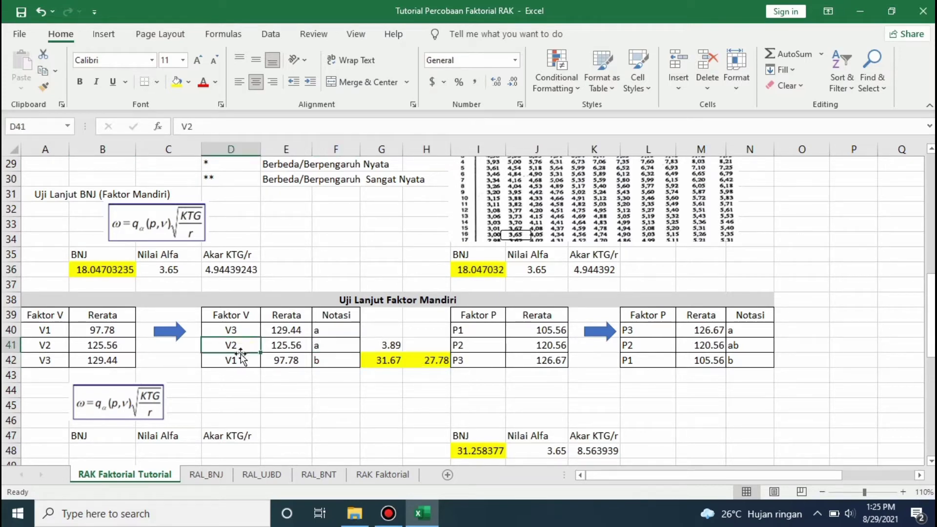
pyautogui.click(243, 361)
pyautogui.click(407, 396)
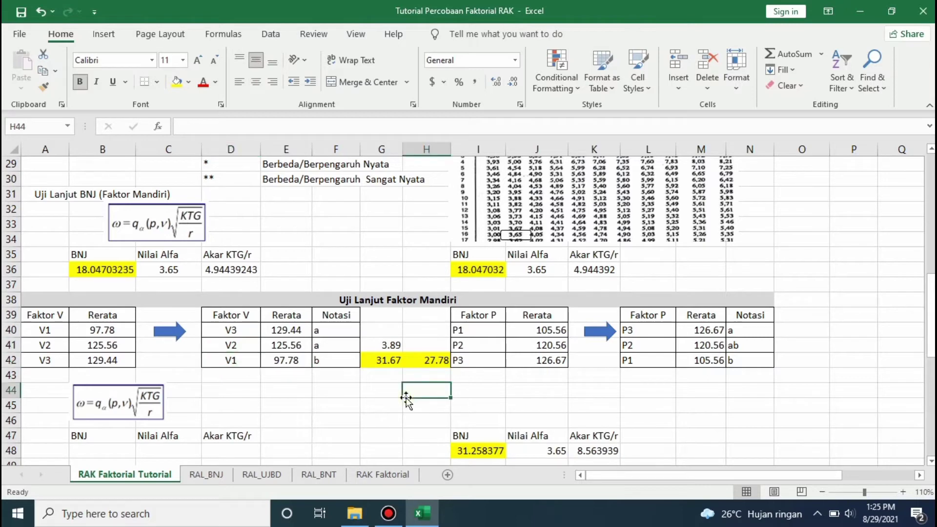
pyautogui.click(380, 348)
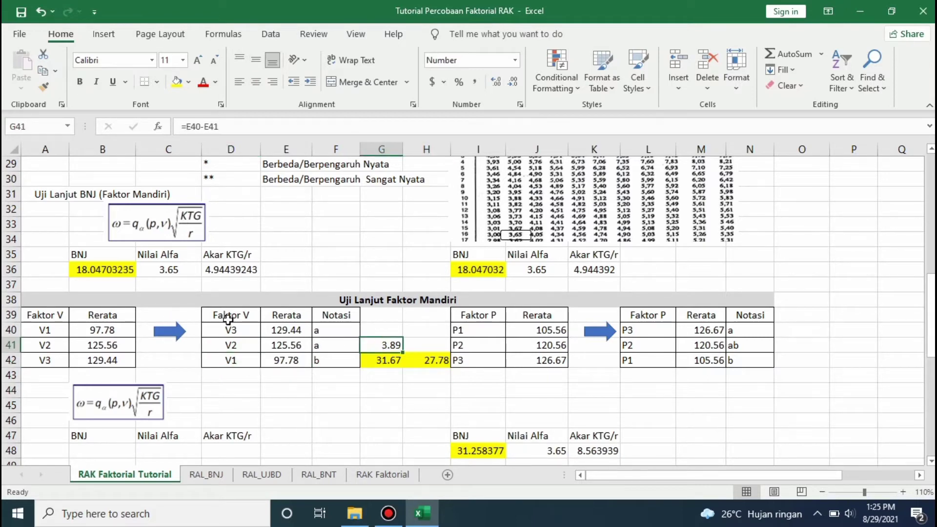
pyautogui.moveTo(227, 317); pyautogui.dragTo(404, 359)
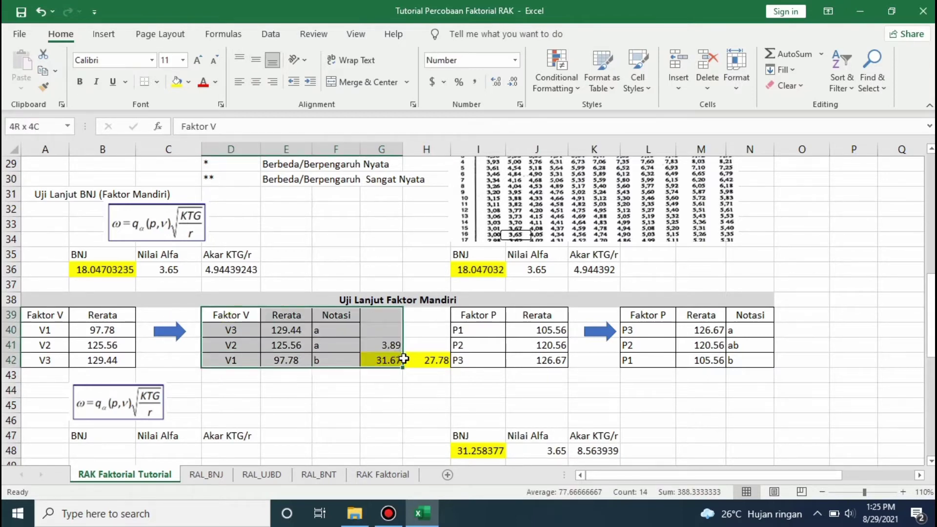
pyautogui.click(414, 388)
# - Examine the original and sorted Faktor P tables with their means and notations beside the Faktor V tables
pyautogui.click(477, 316)
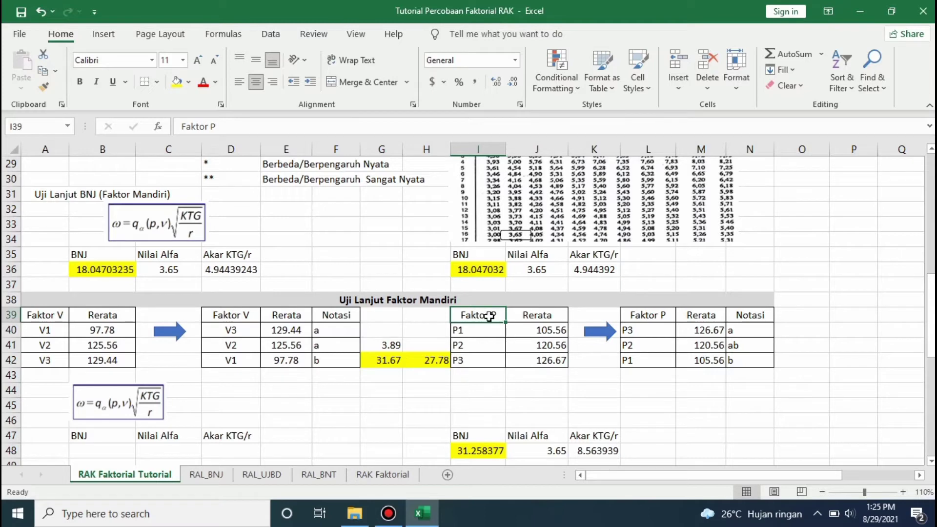
pyautogui.moveTo(490, 316); pyautogui.dragTo(596, 317)
pyautogui.click(581, 372)
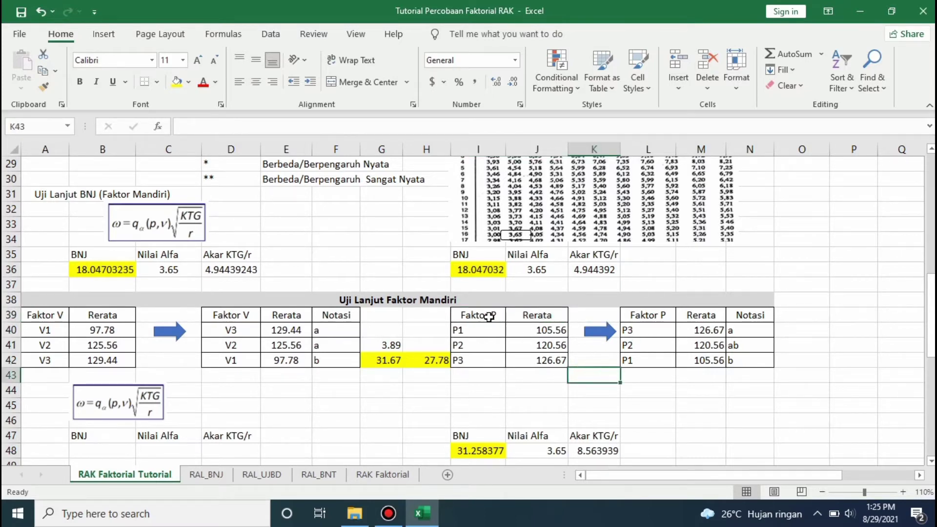
pyautogui.moveTo(488, 316); pyautogui.dragTo(736, 361)
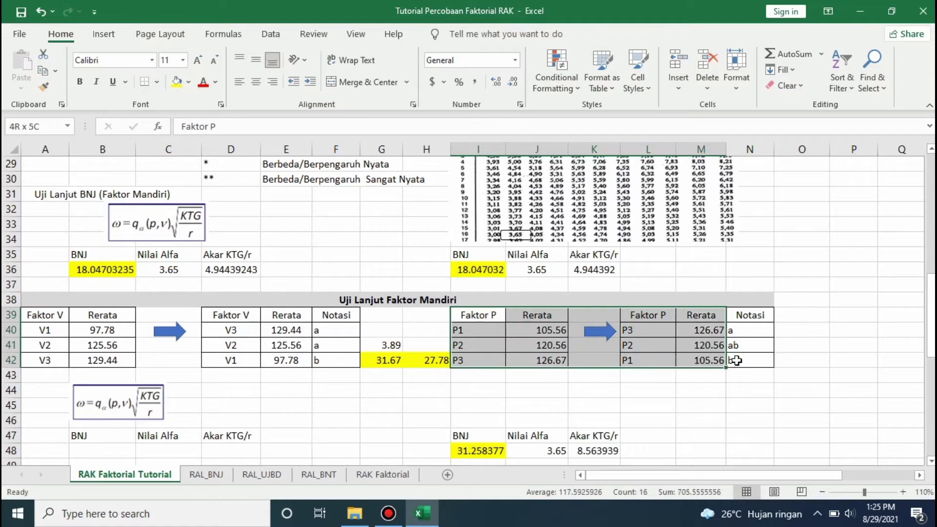
pyautogui.click(275, 371)
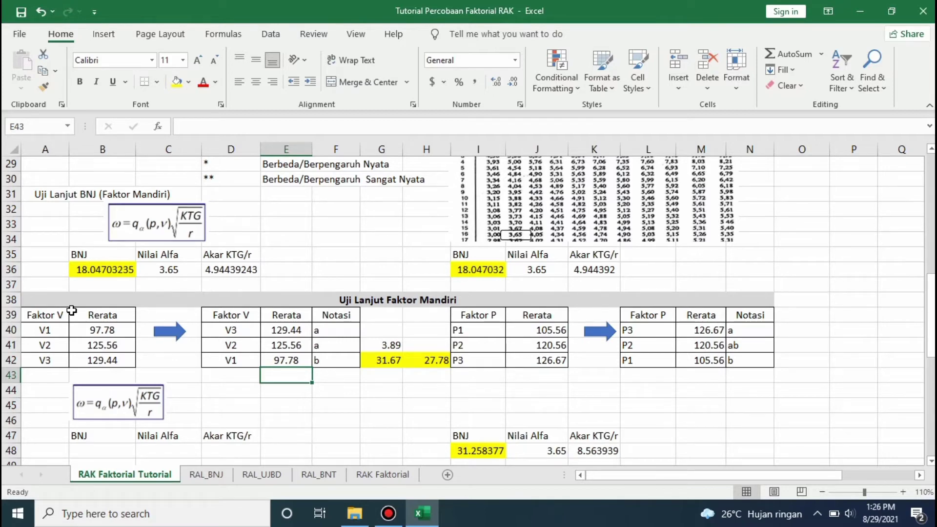
# - Try calculating the difference between the P3 and P2 means in cell O40 and undo the entry
pyautogui.click(792, 332)
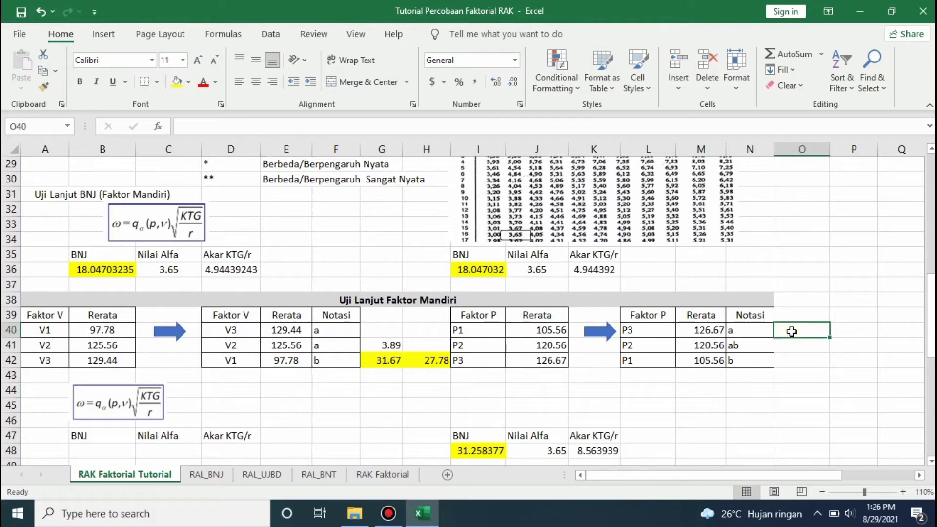
pyautogui.write('=')
pyautogui.press('Left')
pyautogui.press('Left')
pyautogui.write('-')
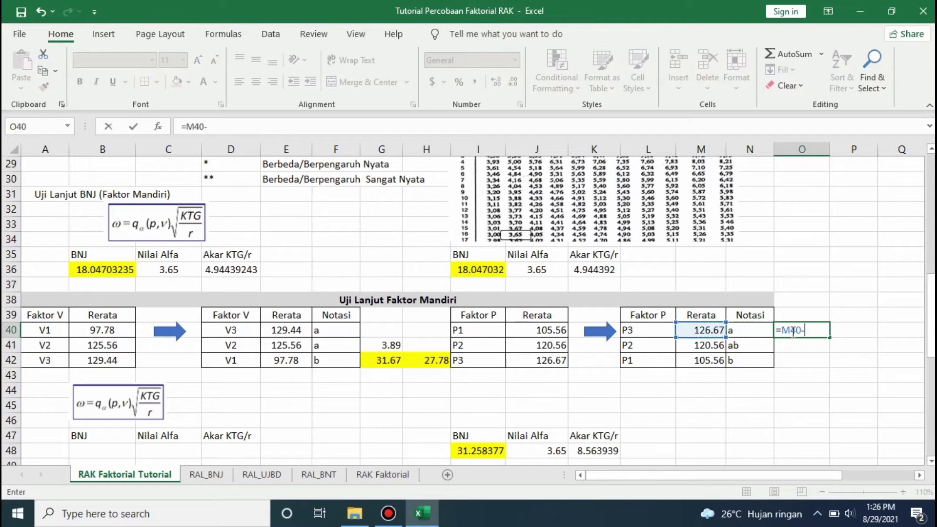
pyautogui.press('Left')
pyautogui.press('Return')
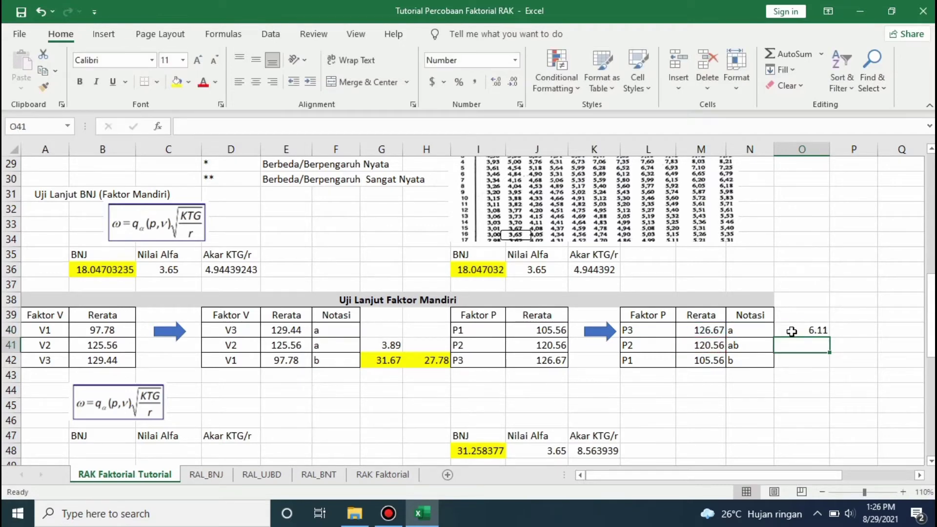
pyautogui.write('=')
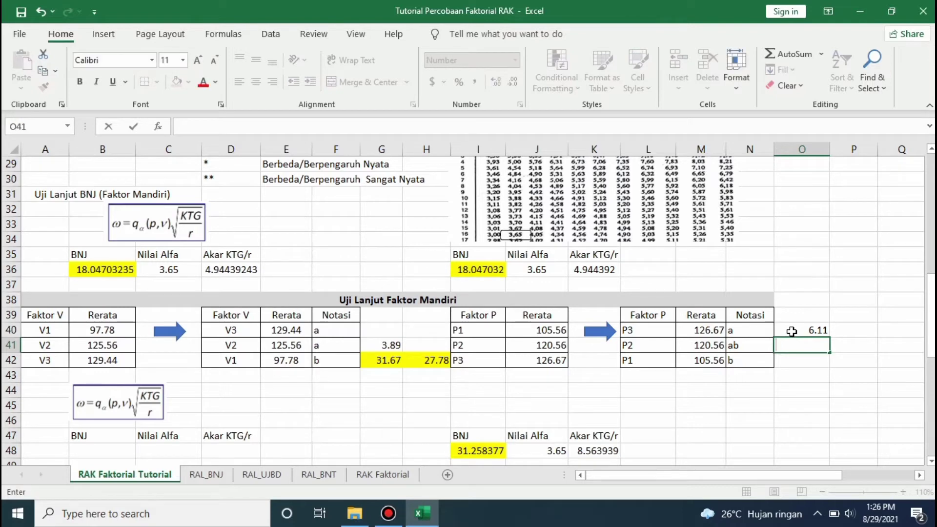
pyautogui.press('Escape')
pyautogui.hotkey('ctrl', 'z')
pyautogui.hotkey('ctrl', 'z')
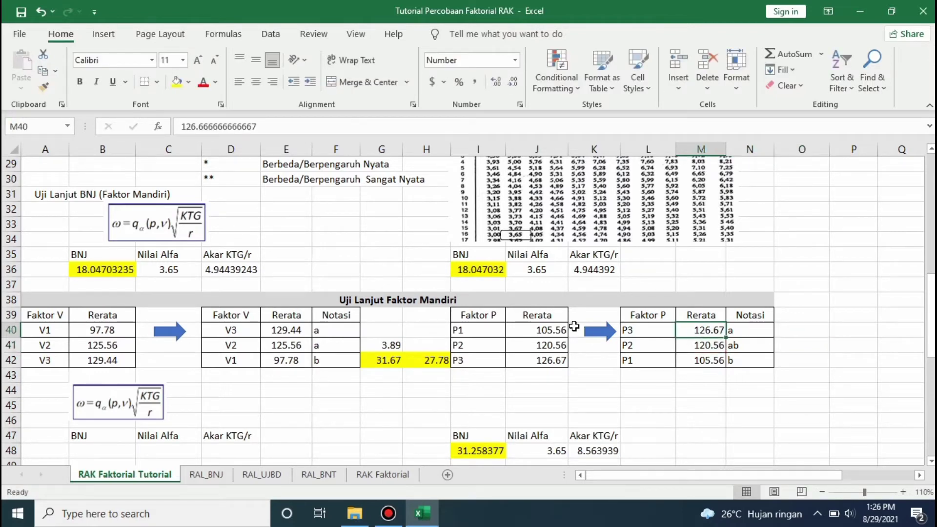
# - Examine the original Faktor P means, the sorted P3, P2, P1 table and the notation of P3
pyautogui.moveTo(479, 336); pyautogui.dragTo(539, 360)
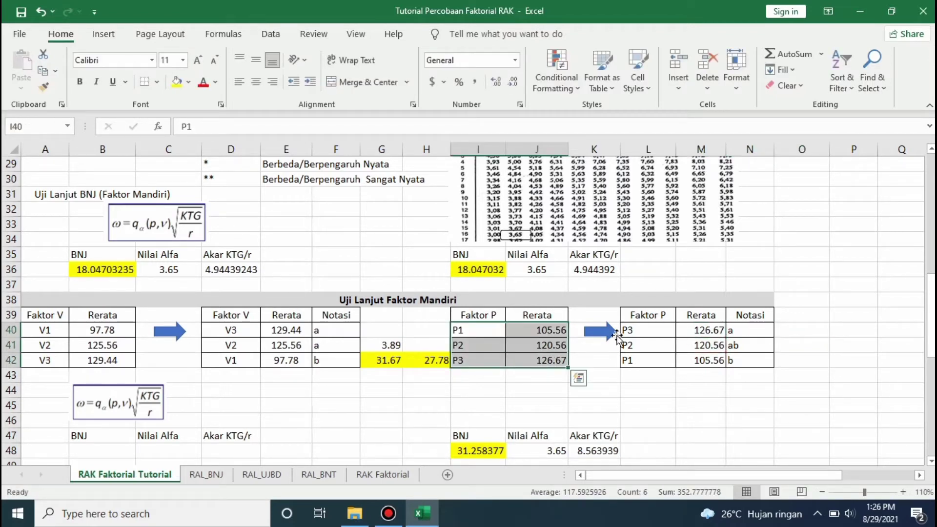
pyautogui.click(644, 332)
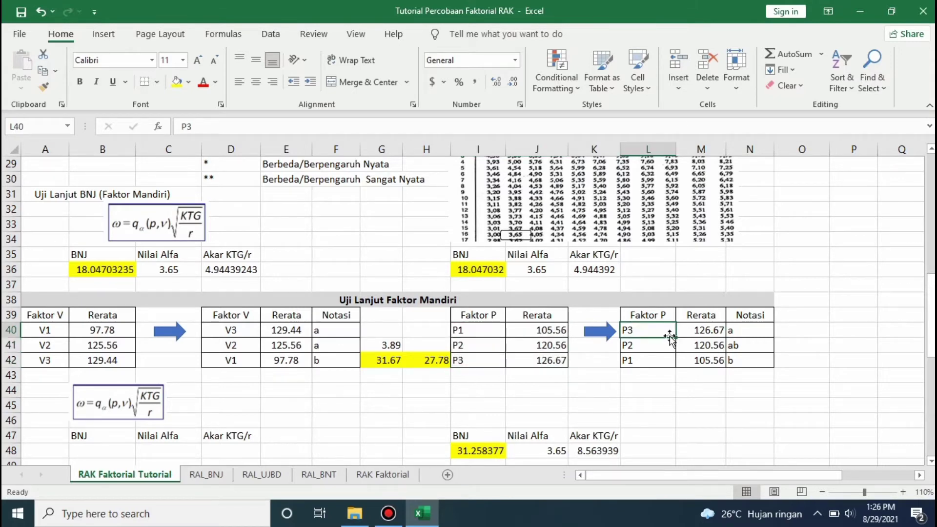
pyautogui.moveTo(666, 329); pyautogui.dragTo(702, 359)
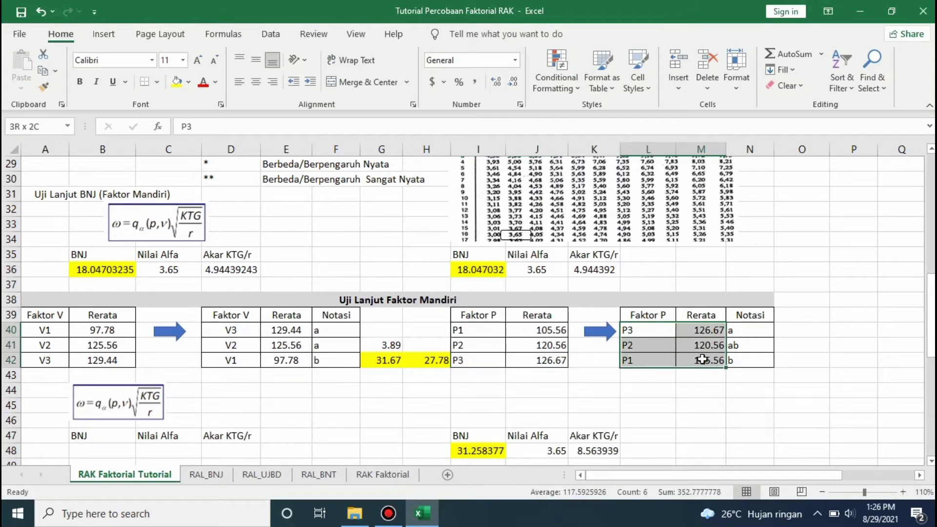
pyautogui.click(789, 343)
pyautogui.click(764, 330)
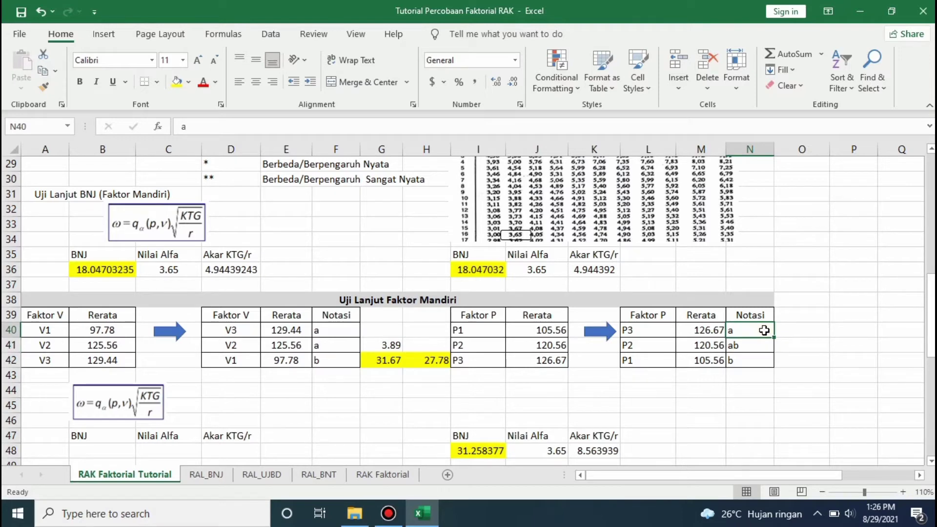
# - Calculate the difference between the P3 and P2 means in cell O41 with =M40-M41
pyautogui.click(805, 345)
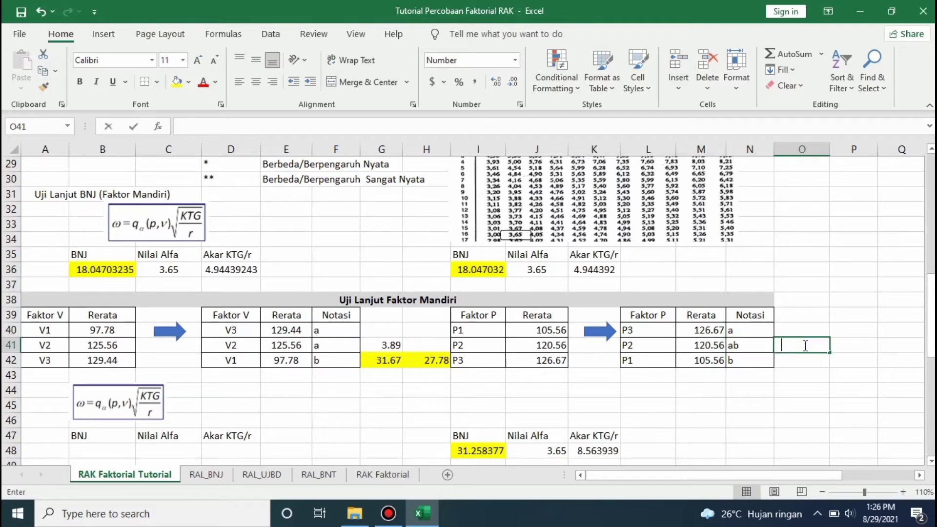
pyautogui.write('=')
pyautogui.press('Left')
pyautogui.press('Left')
pyautogui.press('Up')
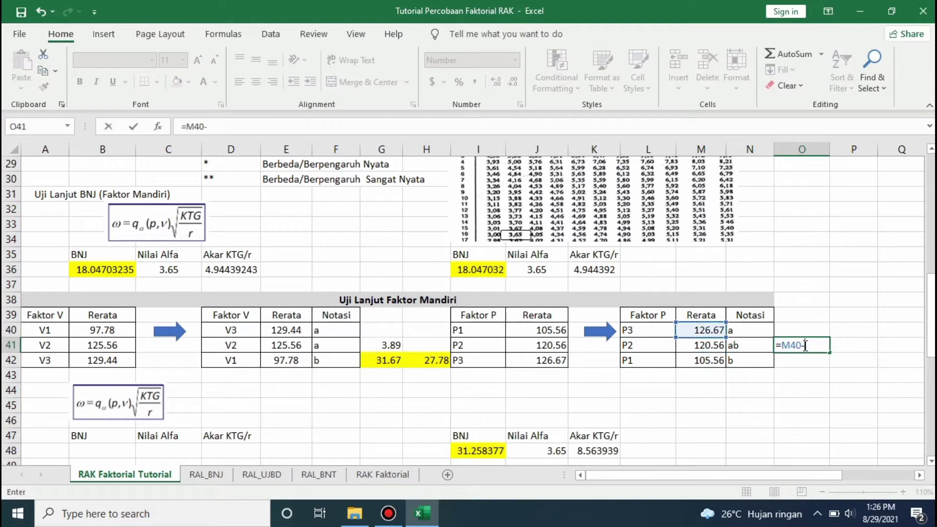
pyautogui.write('-')
pyautogui.press('Left')
pyautogui.press('Left')
pyautogui.press('Return')
# - Calculate the difference between the P3 and P1 means in cell O42 with =M40-M42 and fill the cell yellow
pyautogui.write('=')
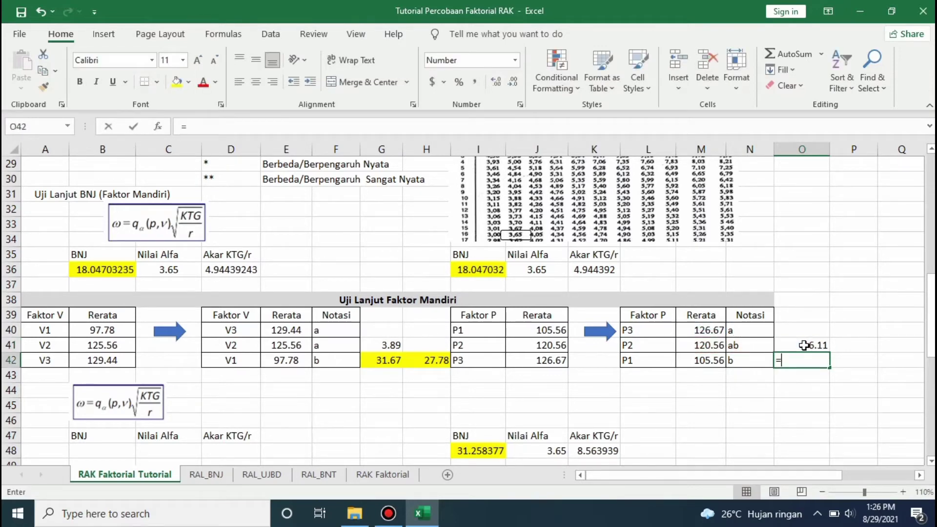
pyautogui.press('Left')
pyautogui.press('Left')
pyautogui.press('Up')
pyautogui.press('Up')
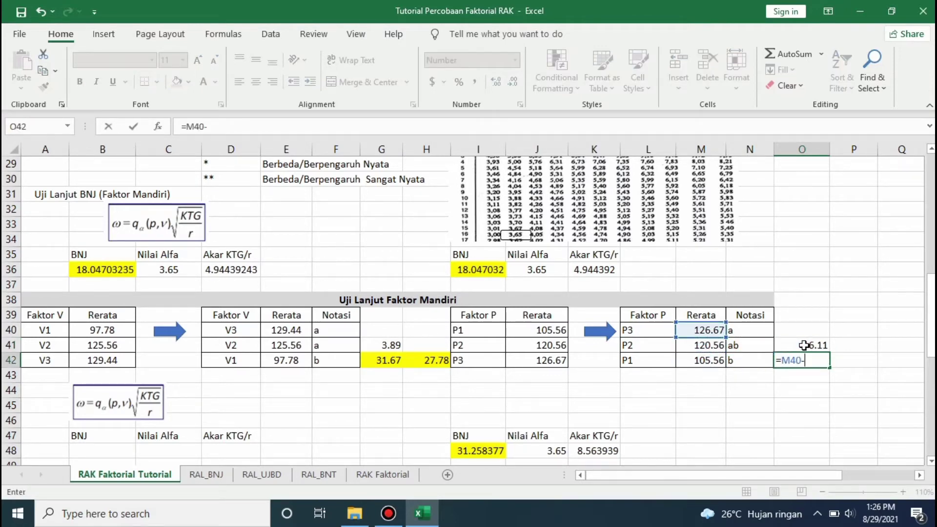
pyautogui.write('-')
pyautogui.press('Left')
pyautogui.press('Left')
pyautogui.press('Return')
pyautogui.click(823, 362)
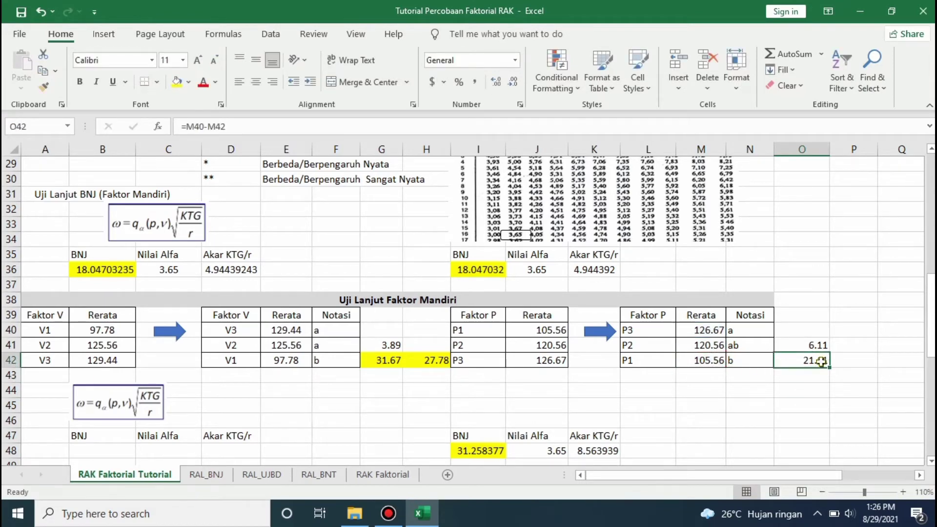
pyautogui.click(177, 82)
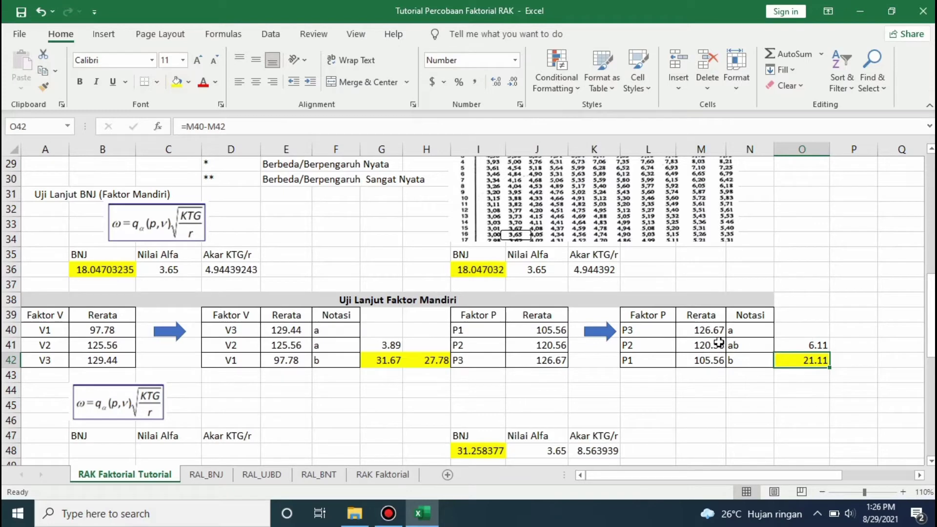
# - Clear the P2 and P1 notations in N41:N42 and the mean differences in O41:O42
pyautogui.moveTo(735, 347); pyautogui.dragTo(736, 362)
pyautogui.press('Delete')
pyautogui.press('Right')
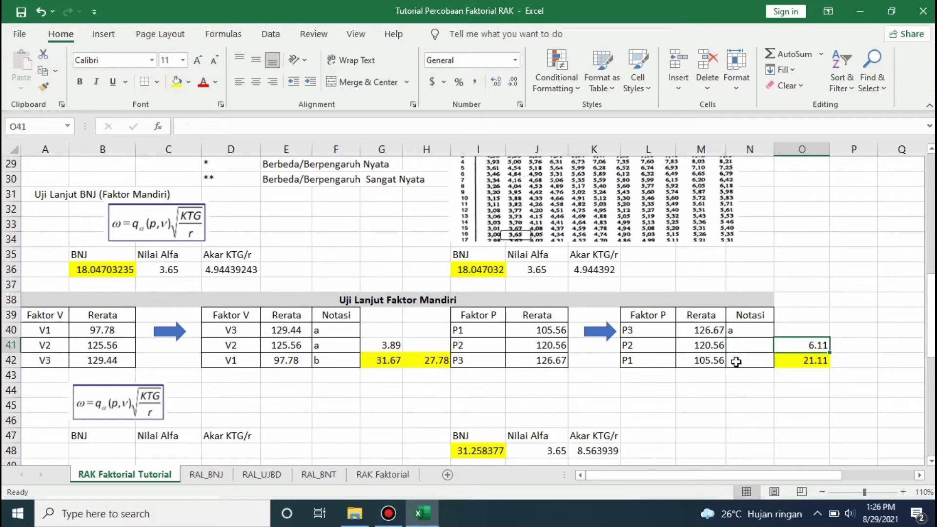
pyautogui.hotkey('shift', 'Down')
pyautogui.press('Delete')
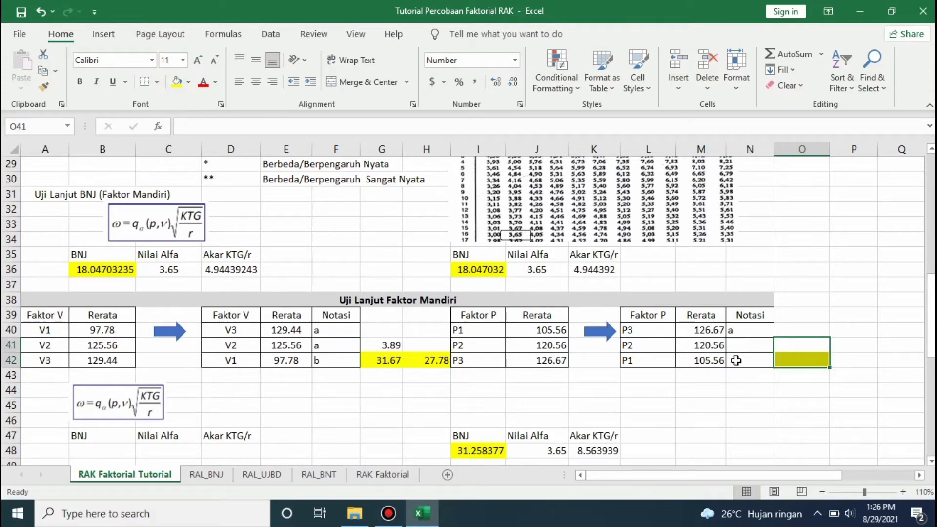
# - Starting from P3's mean and notation, enter =M40-M41 in cell O41 for the difference between P3 and P2
pyautogui.click(736, 332)
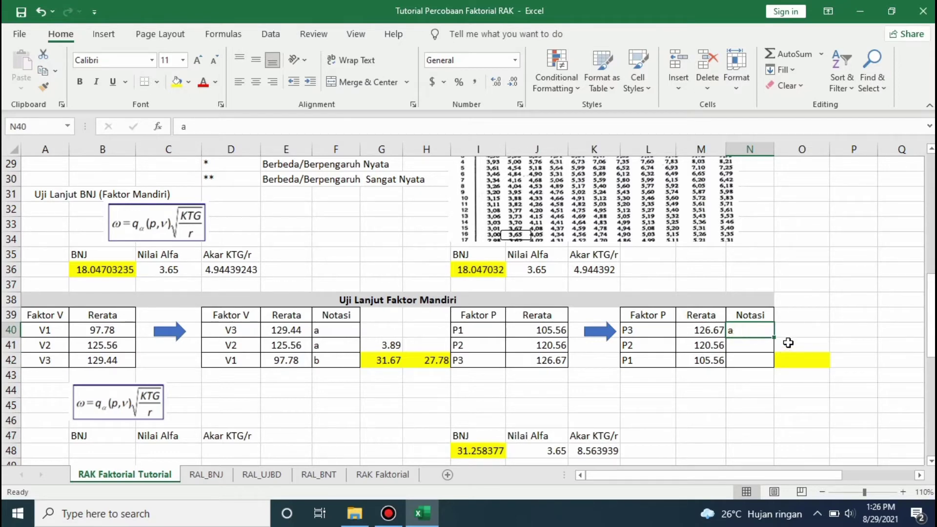
pyautogui.click(701, 331)
pyautogui.click(754, 334)
pyautogui.click(808, 346)
pyautogui.write('=')
pyautogui.press('Left')
pyautogui.press('Left')
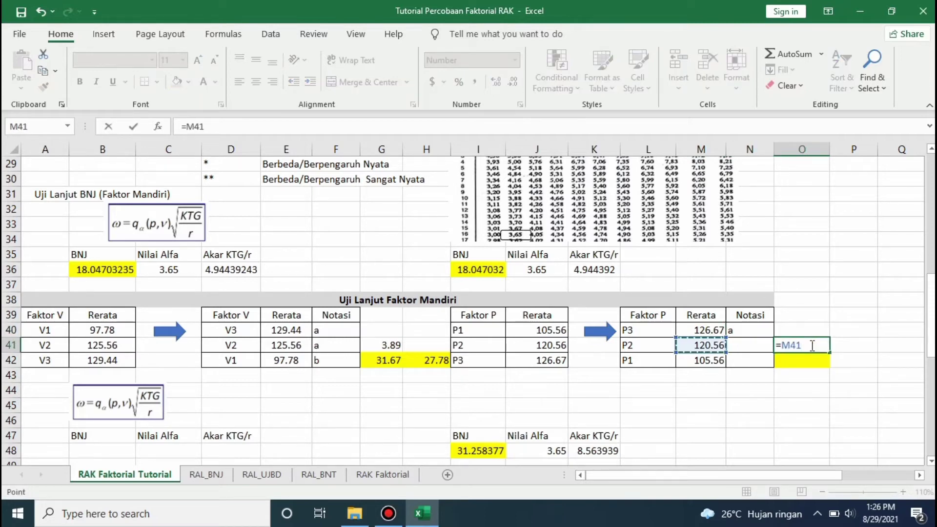
pyautogui.press('Up')
pyautogui.write('-')
pyautogui.press('Left')
pyautogui.press('Left')
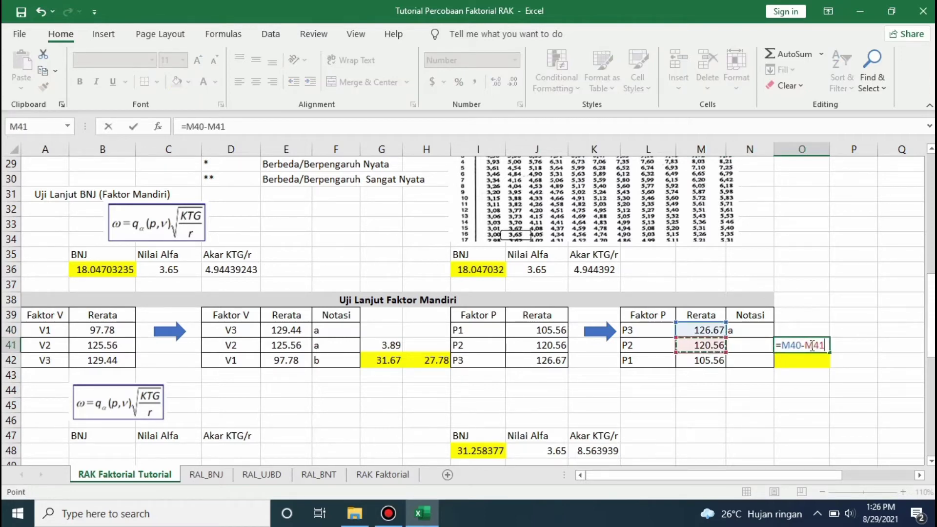
pyautogui.press('Return')
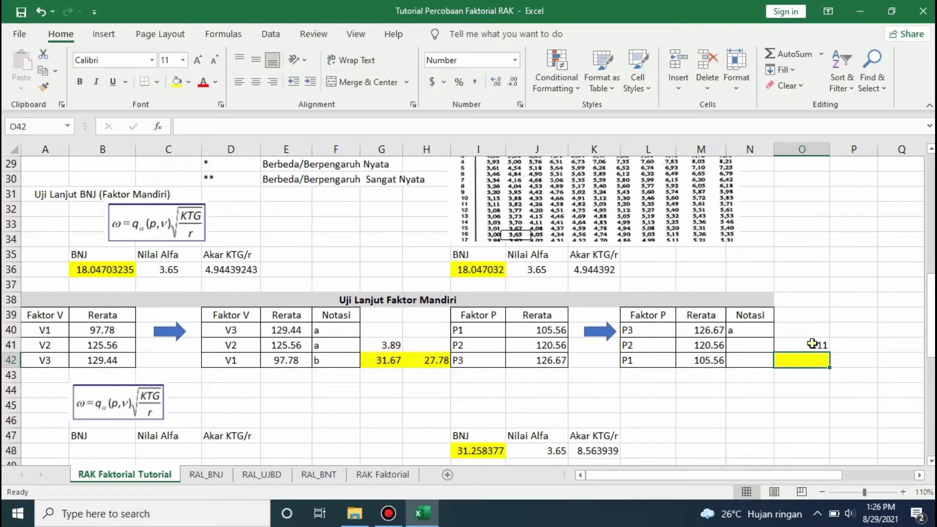
# - Compare the difference in O41 with the BNJ value in B36 and enter notation a for P2 in N41
pyautogui.click(813, 344)
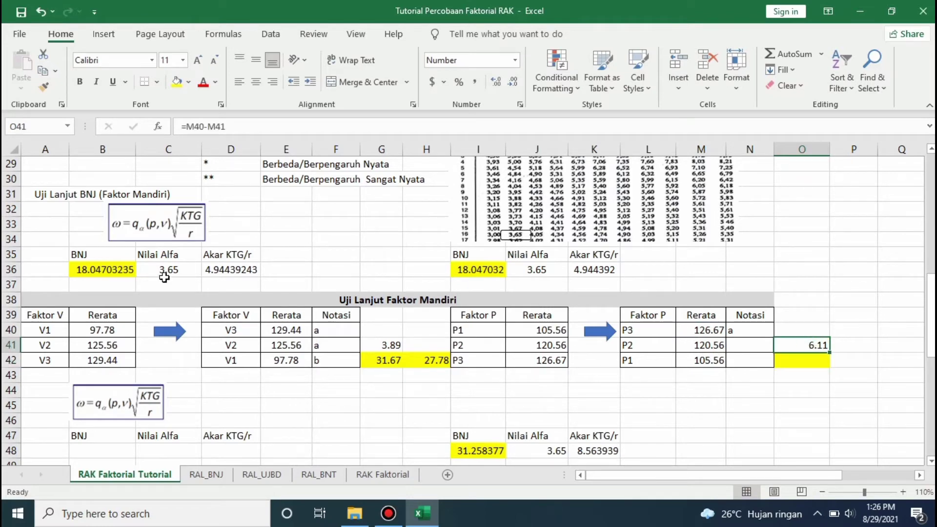
pyautogui.click(123, 271)
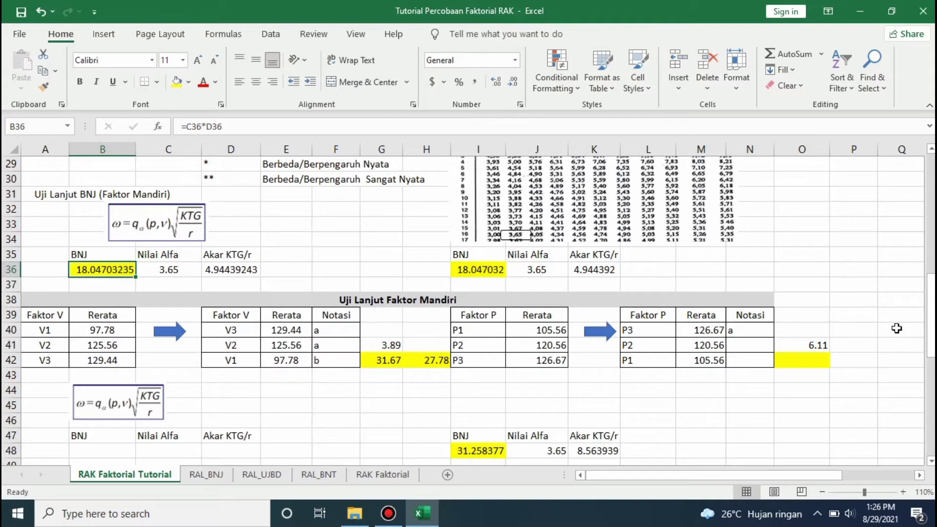
pyautogui.click(763, 345)
pyautogui.write('a')
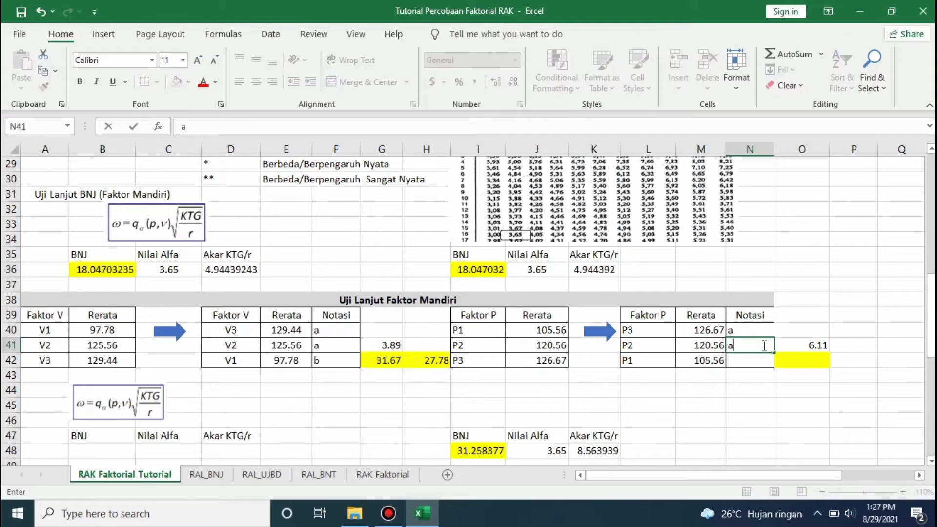
pyautogui.press('Return')
# - Enter =M40-M42 in cell O42 for the difference between the P3 and P1 means
pyautogui.press('Right')
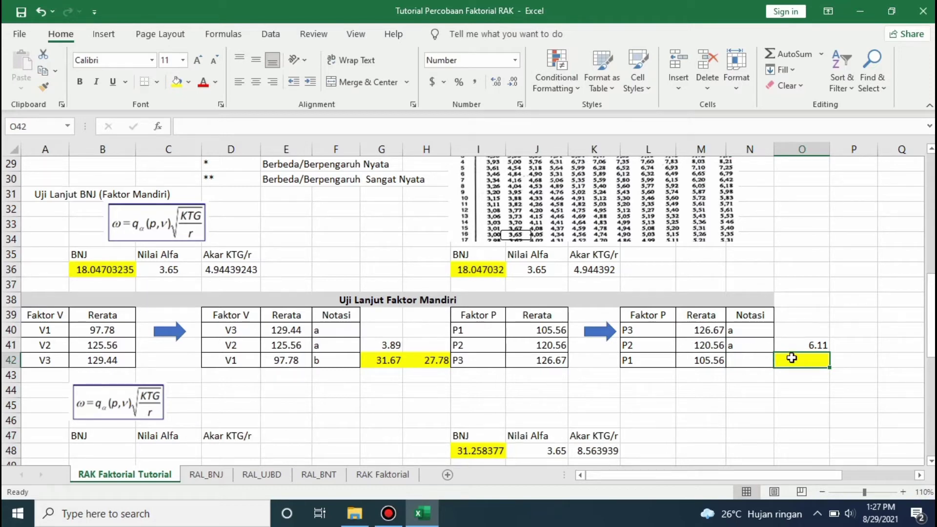
pyautogui.write('=')
pyautogui.press('Left')
pyautogui.press('Left')
pyautogui.press('Up')
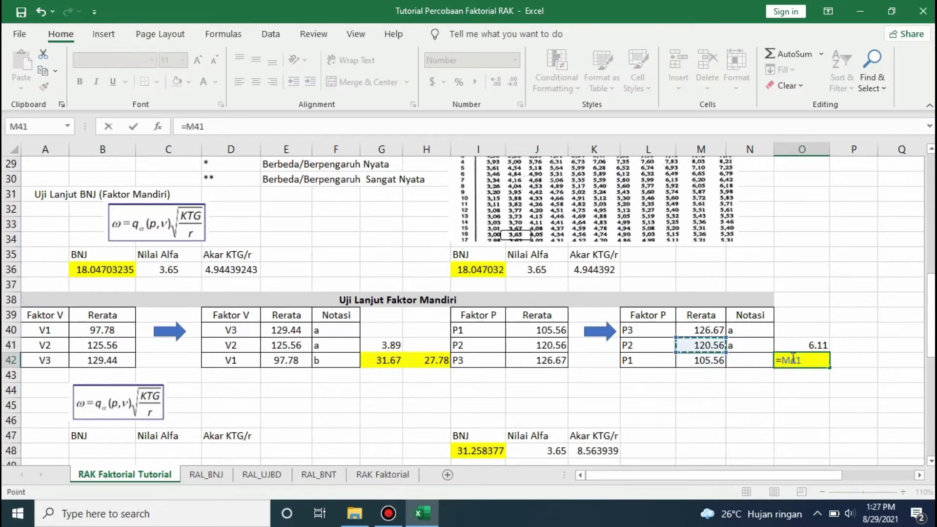
pyautogui.press('Up')
pyautogui.write('-')
pyautogui.press('Left')
pyautogui.press('Left')
pyautogui.press('Return')
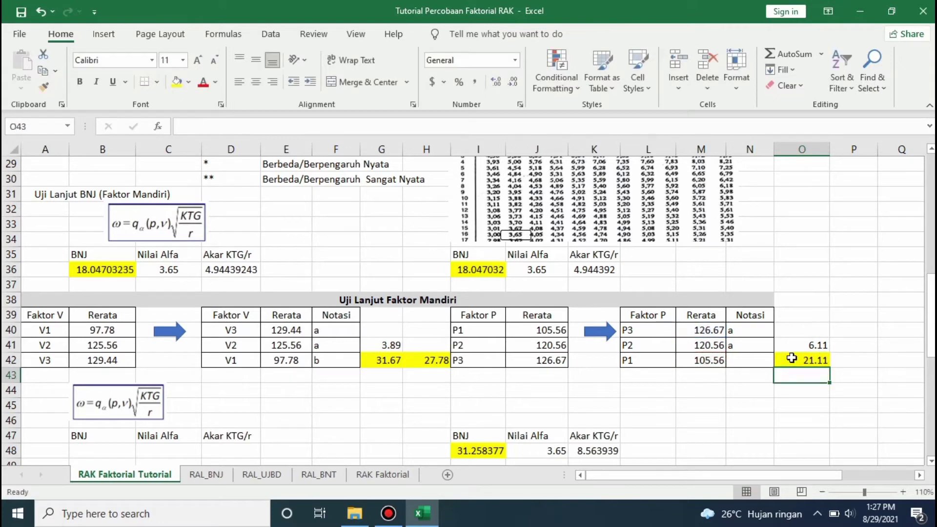
# - Compare the difference in O42 with the BNJ value in B36 and enter notation b for P1 in N42
pyautogui.click(796, 361)
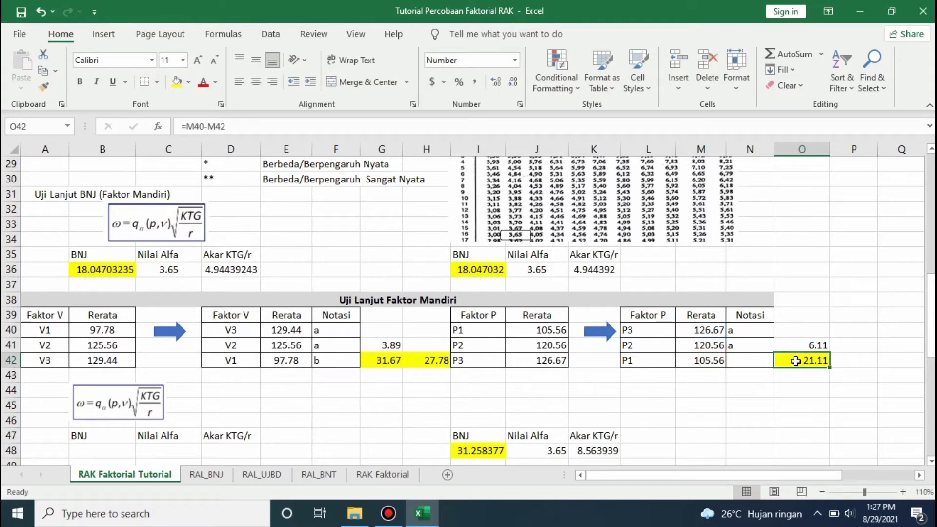
pyautogui.click(125, 272)
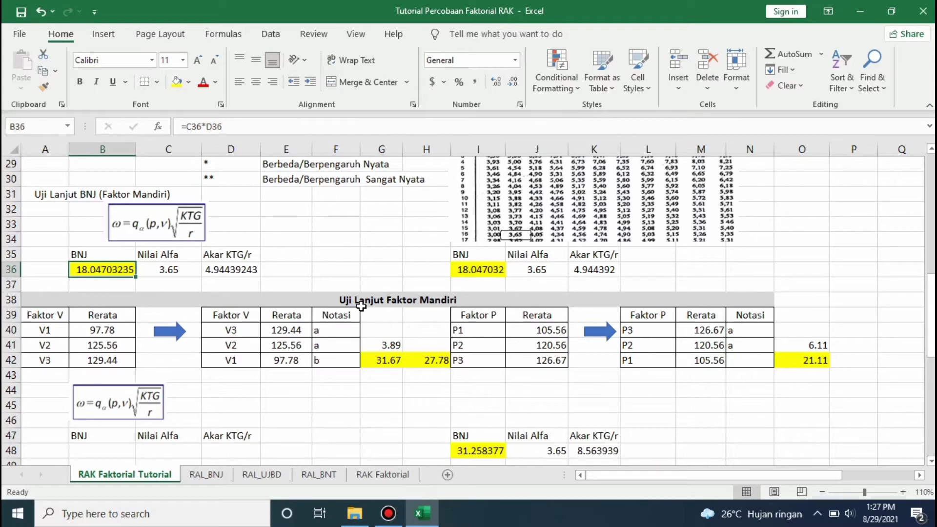
pyautogui.click(754, 365)
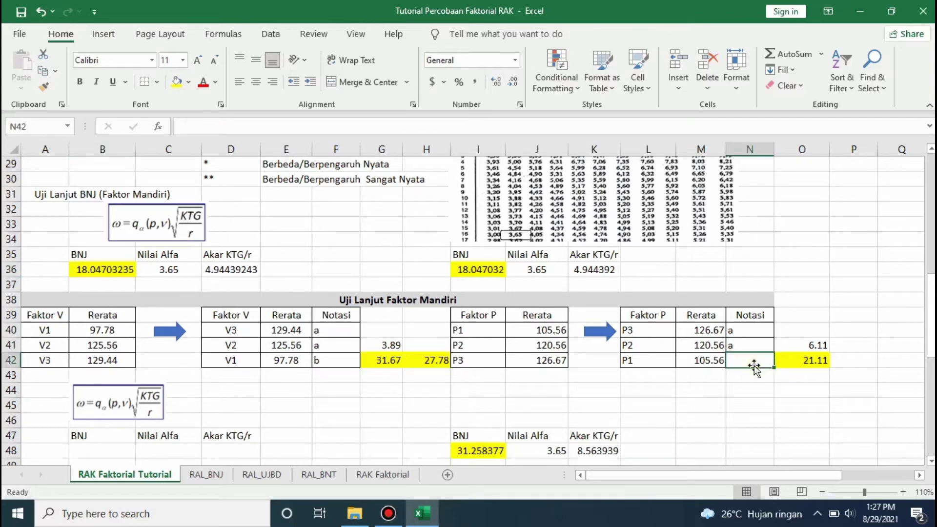
pyautogui.write('b')
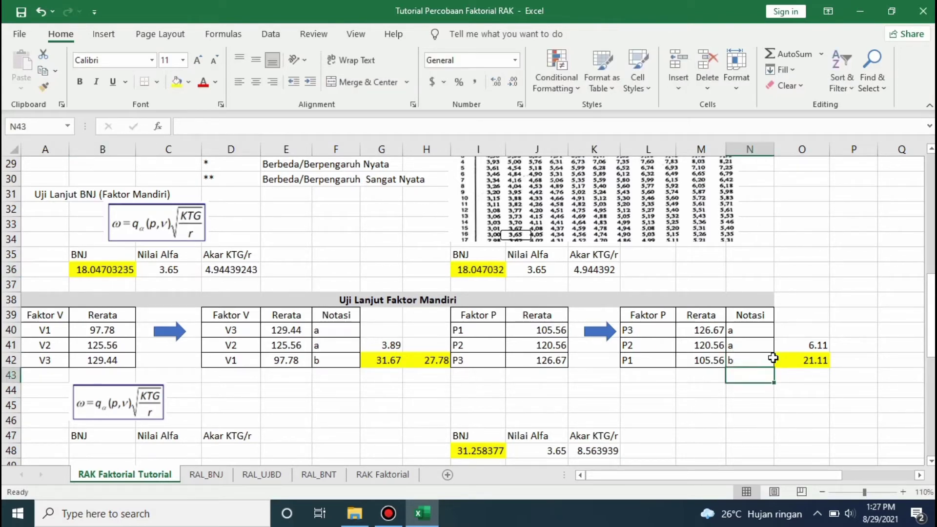
# - Calculate the difference between the P2 and P1 means in cell P42 with =M41-M42
pyautogui.click(784, 358)
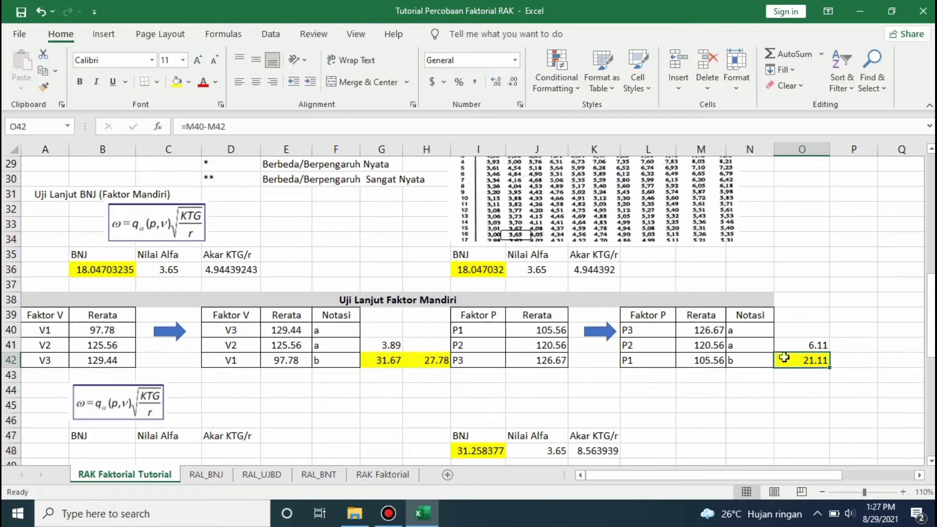
pyautogui.click(857, 360)
pyautogui.write('=')
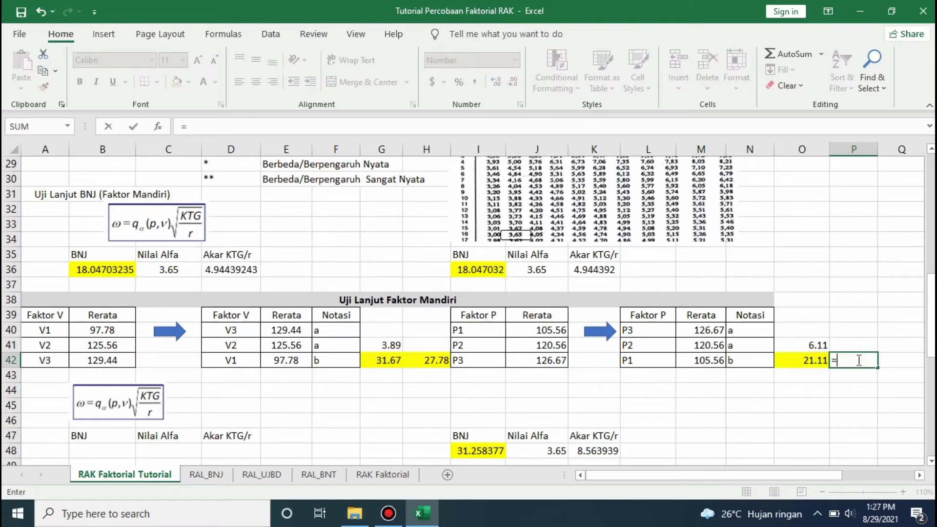
pyautogui.press('Left')
pyautogui.press('Left')
pyautogui.press('Left')
pyautogui.press('Up')
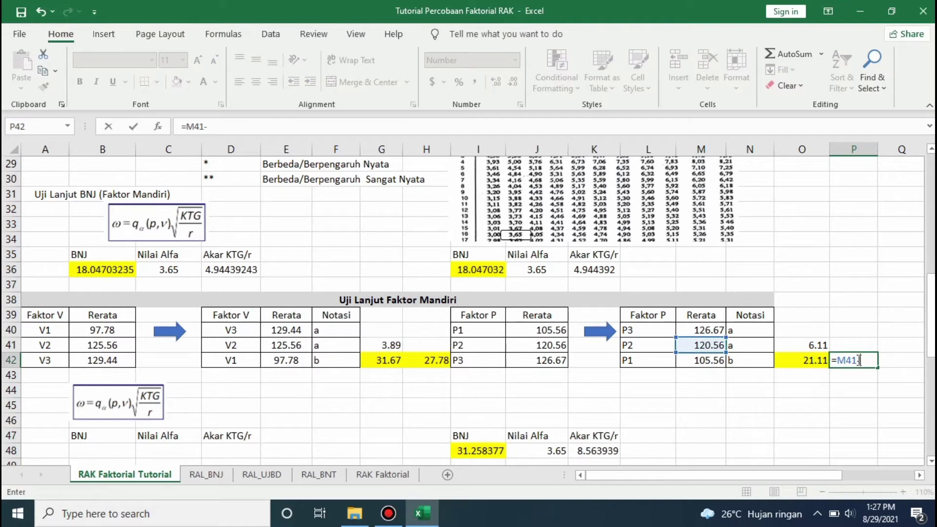
pyautogui.write('-')
pyautogui.press('Left')
pyautogui.press('Left')
pyautogui.press('Left')
pyautogui.press('Return')
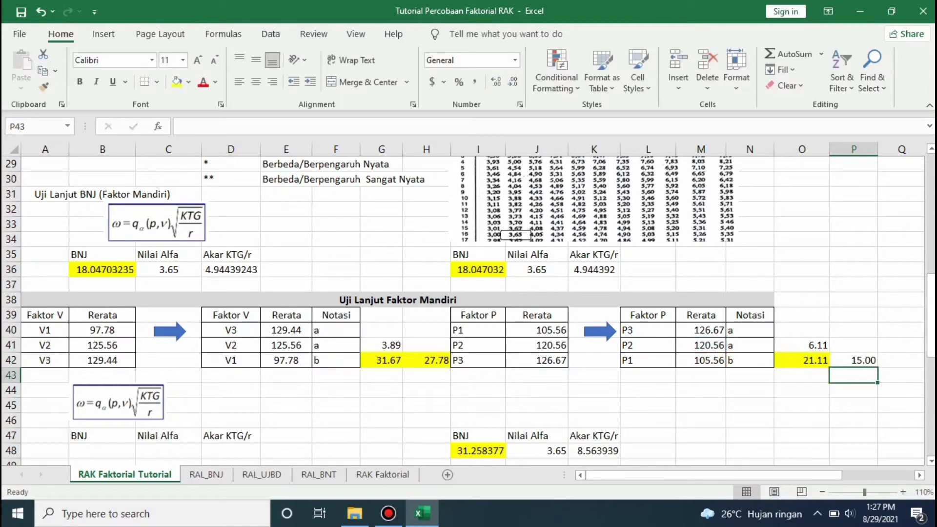
# - Compare the difference in P42 with the BNJ value in B36 and change P2's notation in N41 to ab
pyautogui.click(870, 360)
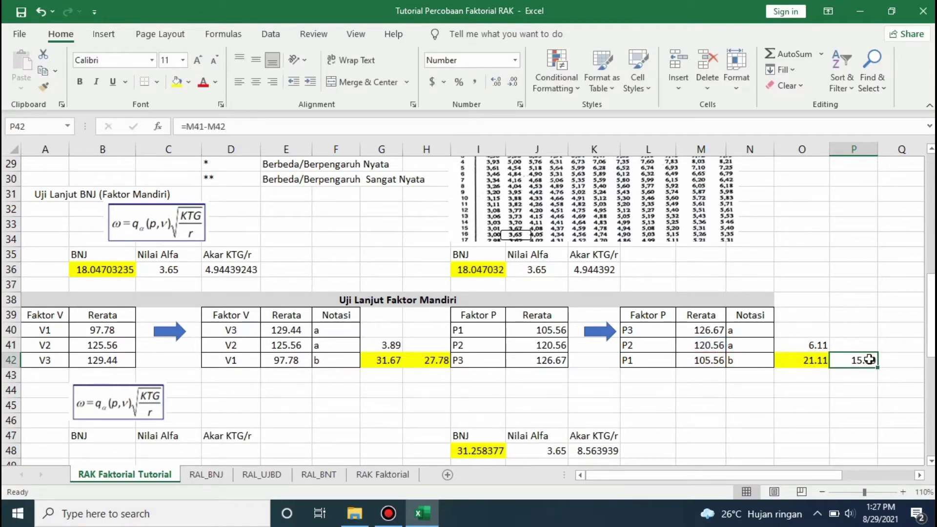
pyautogui.click(117, 274)
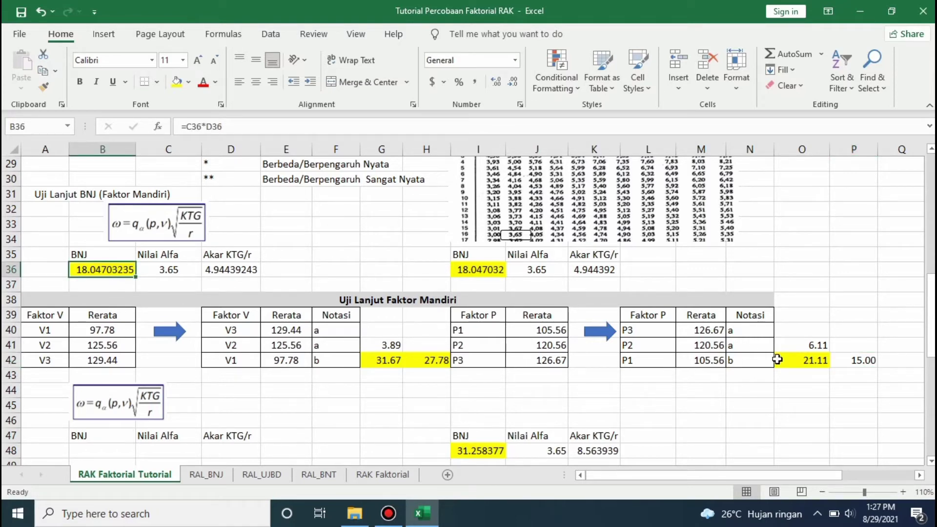
pyautogui.click(749, 361)
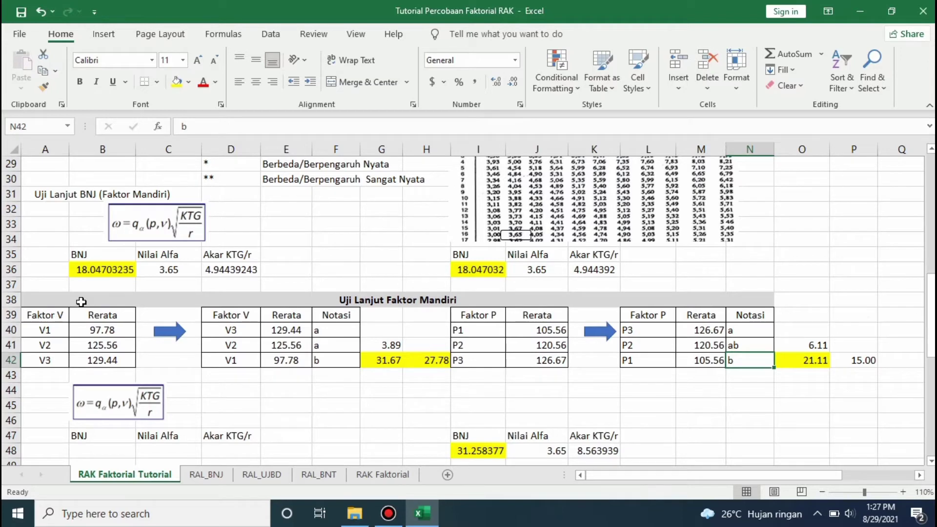
# - Review the Uji Lanjut Faktor Mandiri tables and bring the Uji Lanjut Faktor Interaksi section into view
pyautogui.moveTo(81, 301); pyautogui.dragTo(850, 369)
pyautogui.click(841, 395)
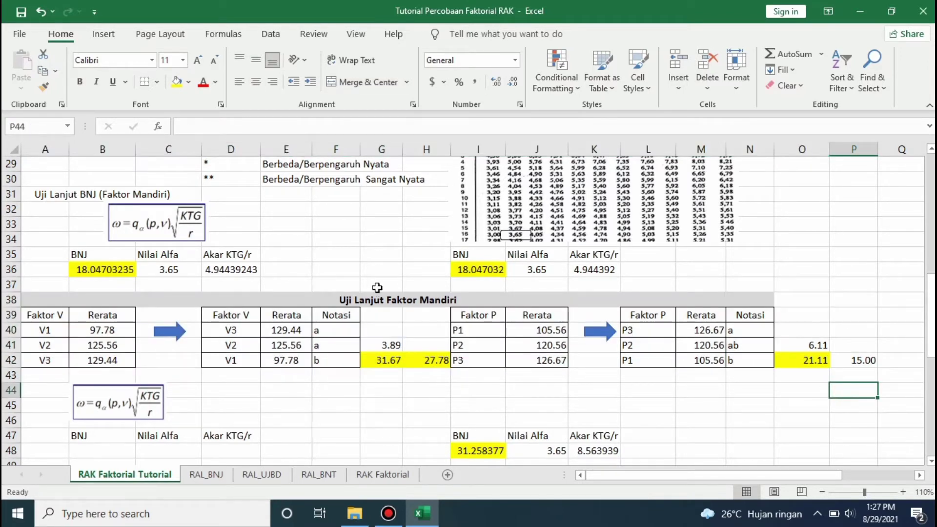
pyautogui.moveTo(931, 312); pyautogui.dragTo(932, 339)
pyautogui.moveTo(931, 279); pyautogui.dragTo(932, 282)
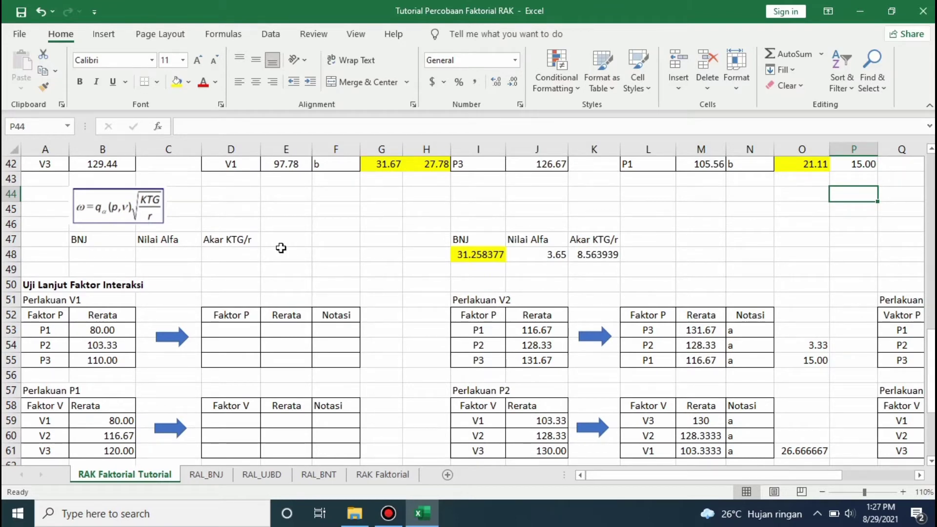
# - Examine the BNJ formula image and the BNJ, Nilai Alfa and Akar KTG/r cells in B47:D48 for the interaction test
pyautogui.click(109, 241)
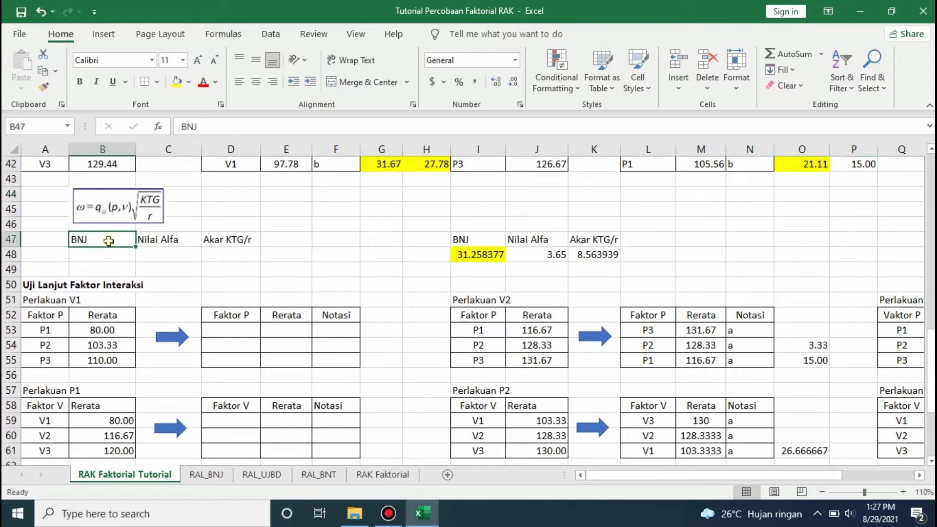
pyautogui.press('Down')
pyautogui.press('Up')
pyautogui.press('Down')
pyautogui.press('Up')
pyautogui.press('Up')
pyautogui.click(104, 240)
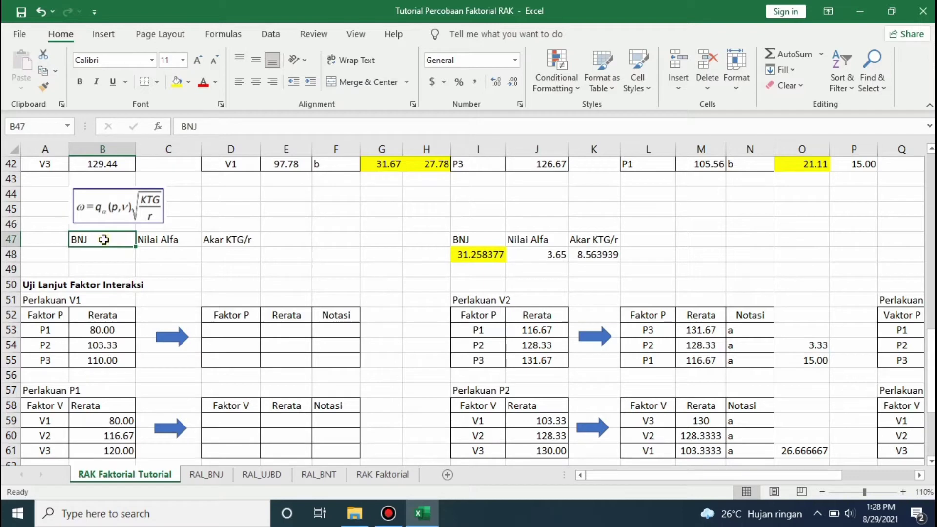
pyautogui.click(161, 250)
pyautogui.click(172, 241)
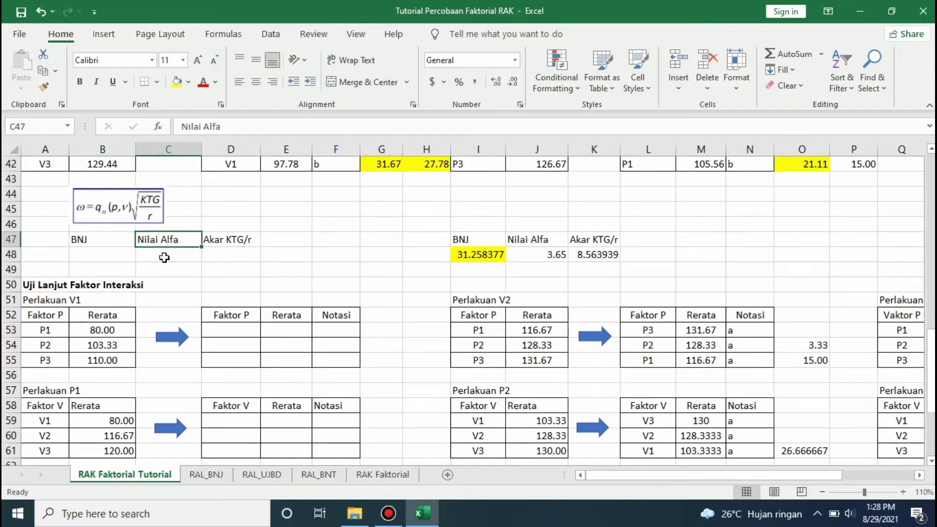
pyautogui.click(115, 212)
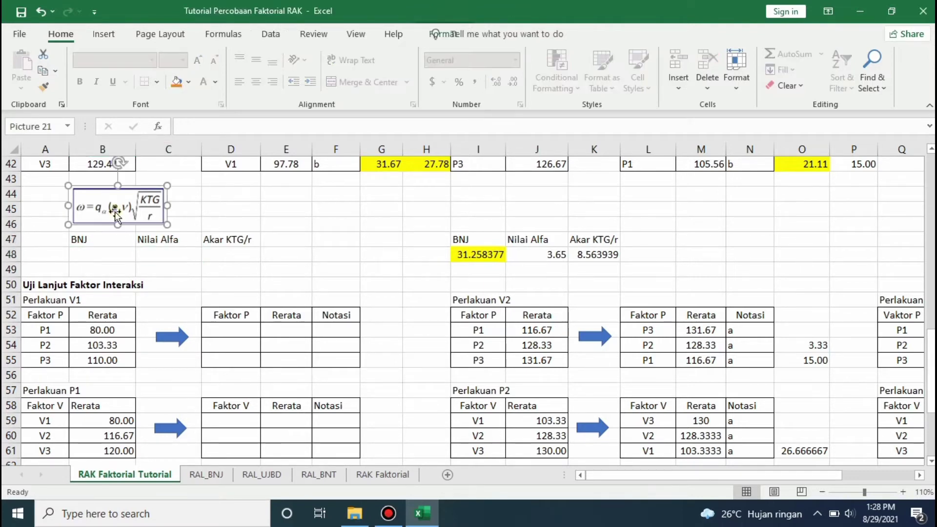
pyautogui.click(175, 240)
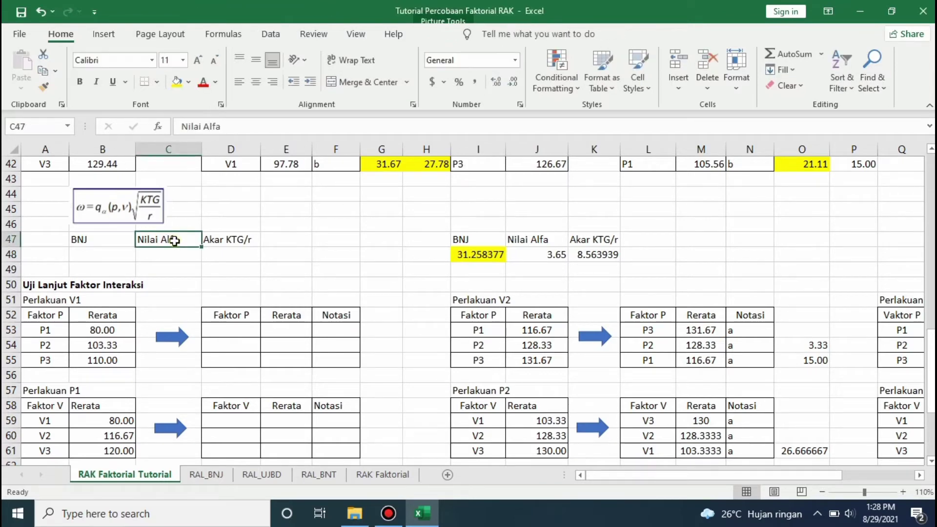
pyautogui.click(176, 252)
pyautogui.click(169, 239)
pyautogui.click(175, 257)
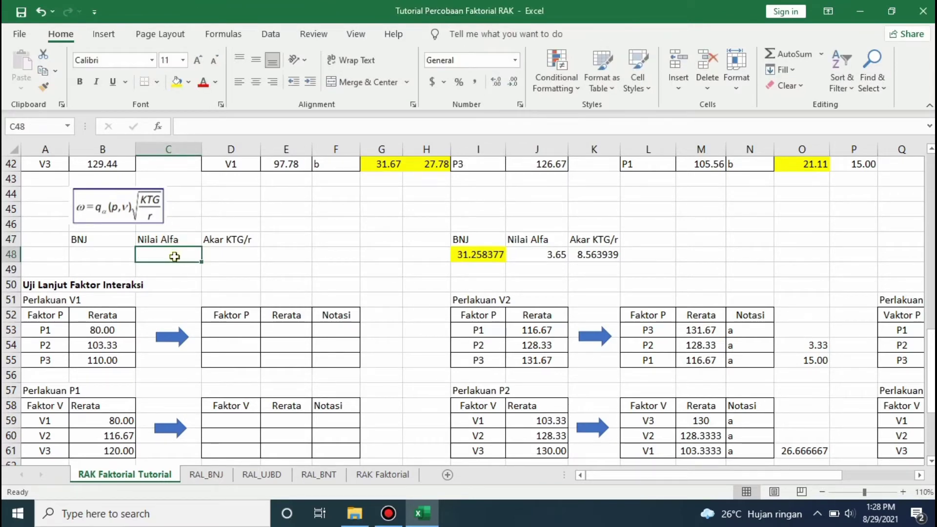
pyautogui.click(223, 254)
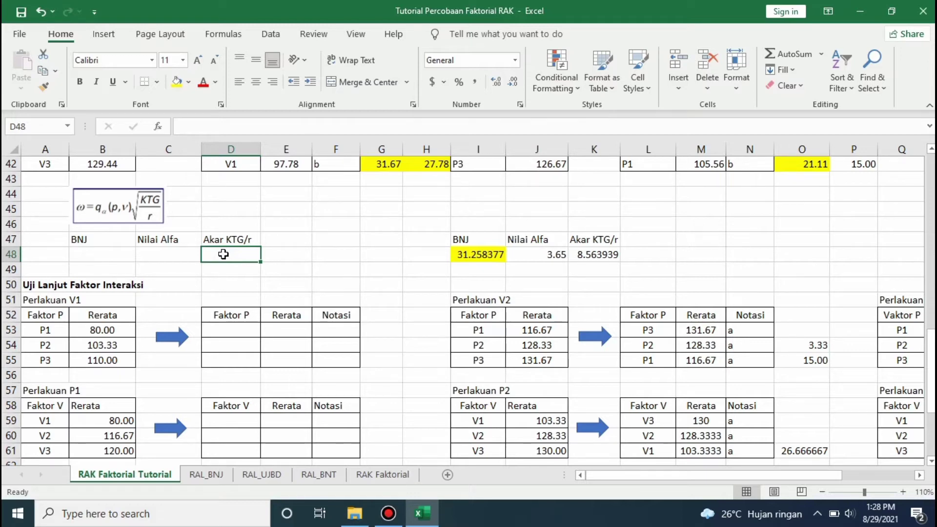
pyautogui.click(195, 255)
pyautogui.click(224, 256)
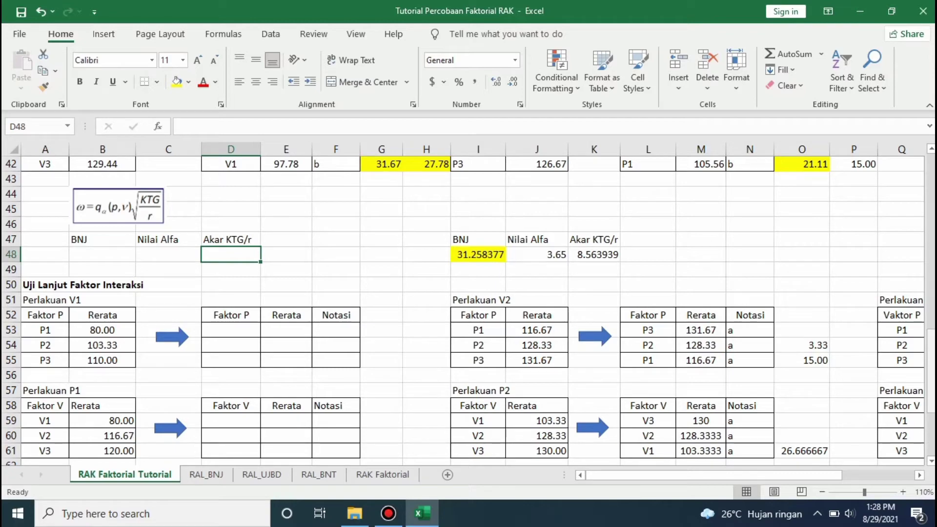
# - Review the Kelompok I to III observations in the RAK Percobaan Faktorial table, then return to the Nilai Alfa heading in C47
pyautogui.scroll(14, 232, 214)
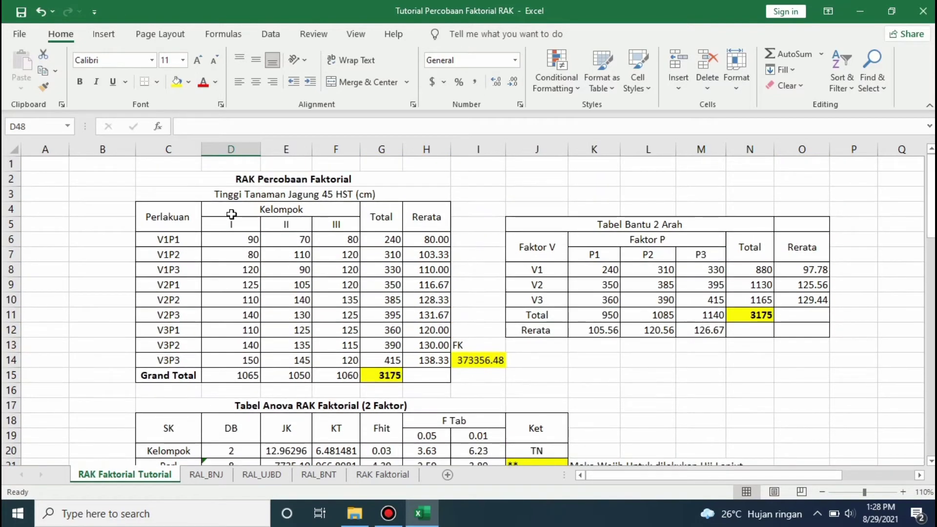
pyautogui.moveTo(233, 225); pyautogui.dragTo(346, 361)
pyautogui.moveTo(932, 204); pyautogui.dragTo(933, 361)
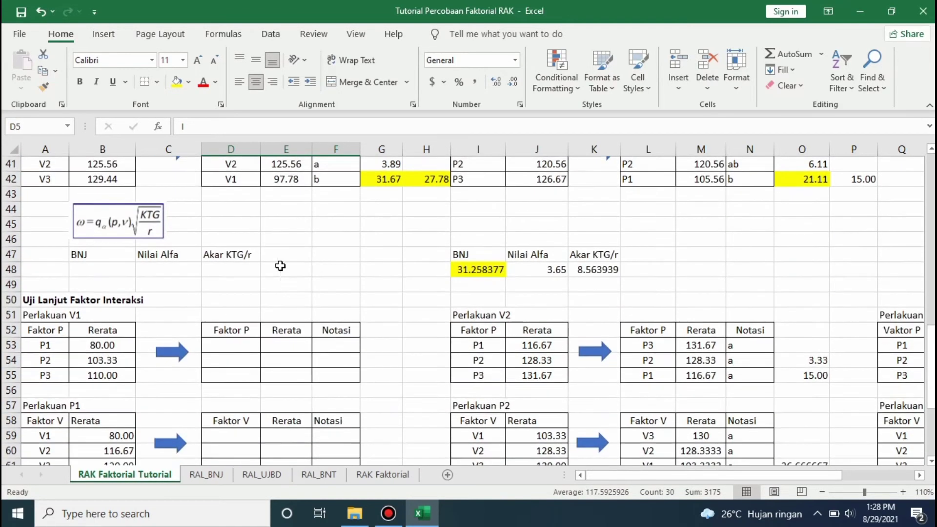
pyautogui.click(244, 258)
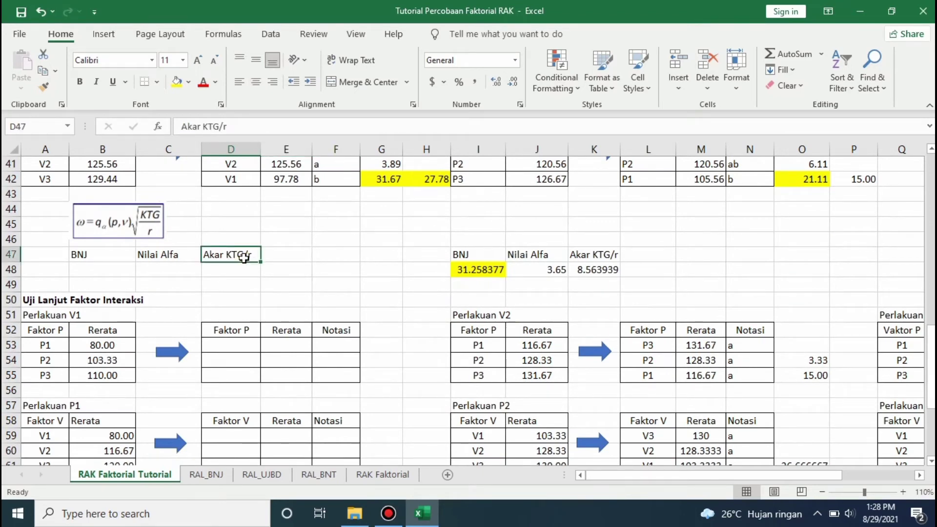
pyautogui.click(194, 263)
pyautogui.press('Home')
pyautogui.press('Up')
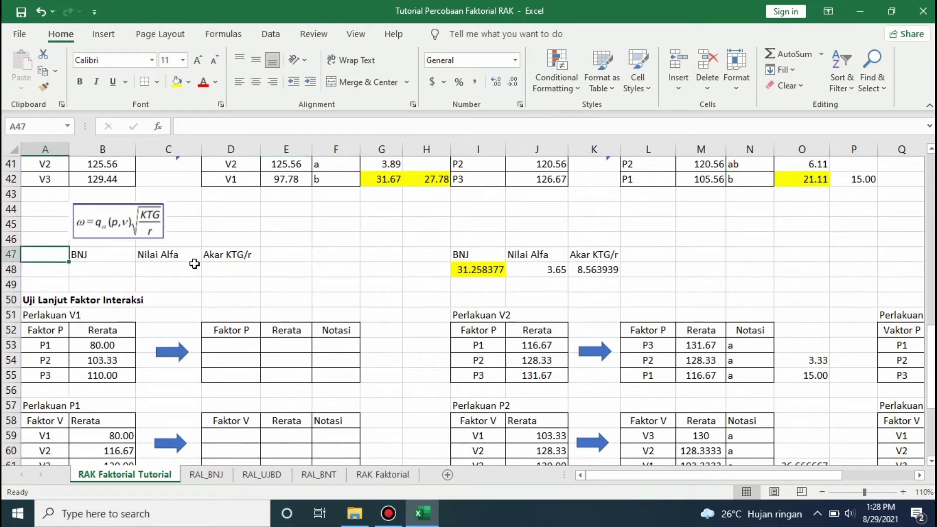
pyautogui.press('Right')
pyautogui.press('Right')
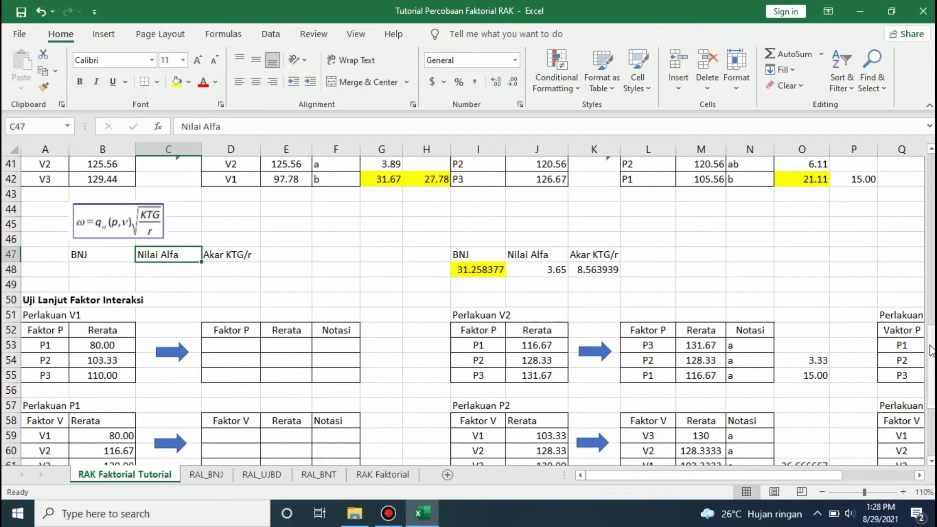
# - Move the Student range table image for alpha 0,05 down beside the empty BNJ, Nilai Alfa and Akar KTG/r cells
pyautogui.moveTo(932, 351); pyautogui.dragTo(933, 340)
pyautogui.click(664, 228)
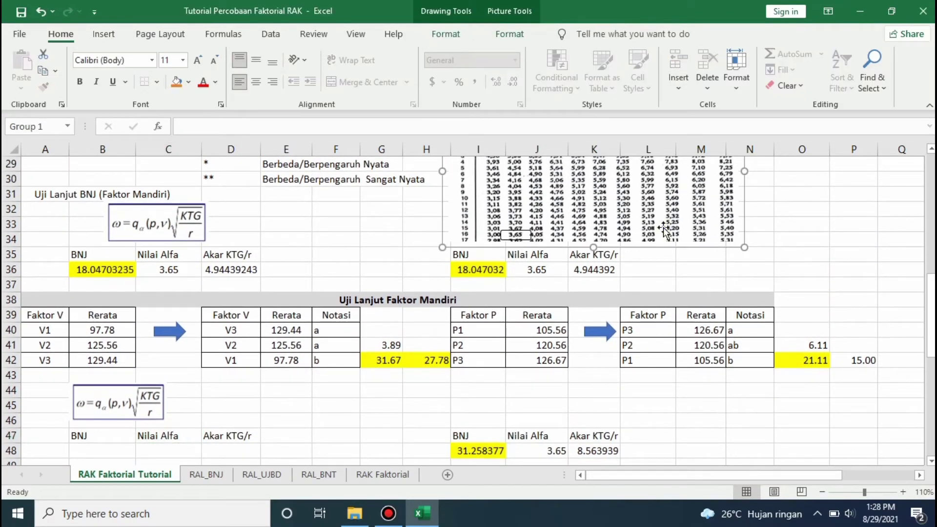
pyautogui.moveTo(663, 228); pyautogui.dragTo(658, 371)
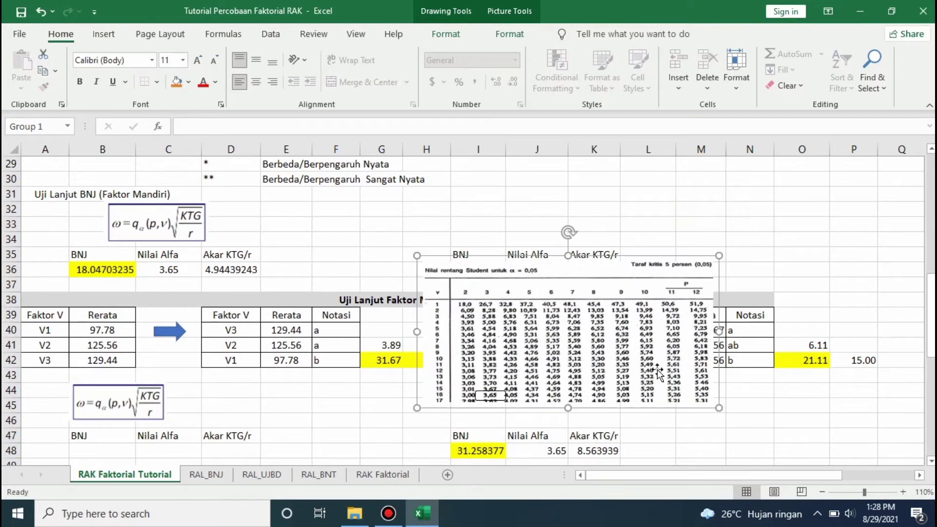
pyautogui.scroll(-4, 659, 371)
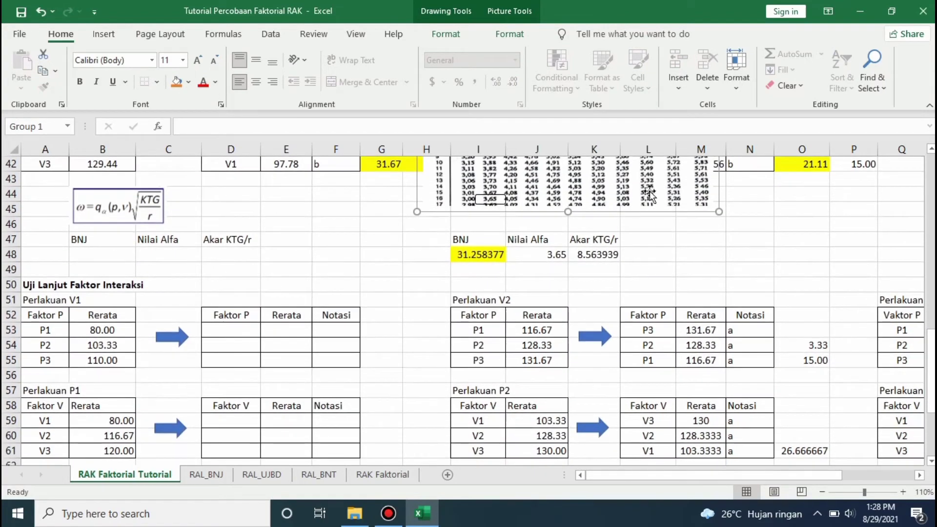
pyautogui.moveTo(650, 195); pyautogui.dragTo(498, 317)
pyautogui.click(130, 255)
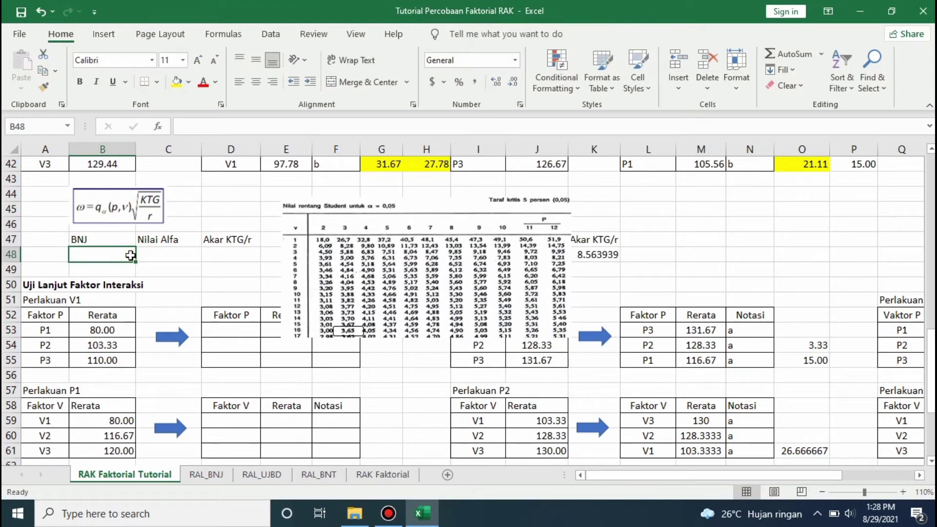
pyautogui.press('Right')
pyautogui.write('=')
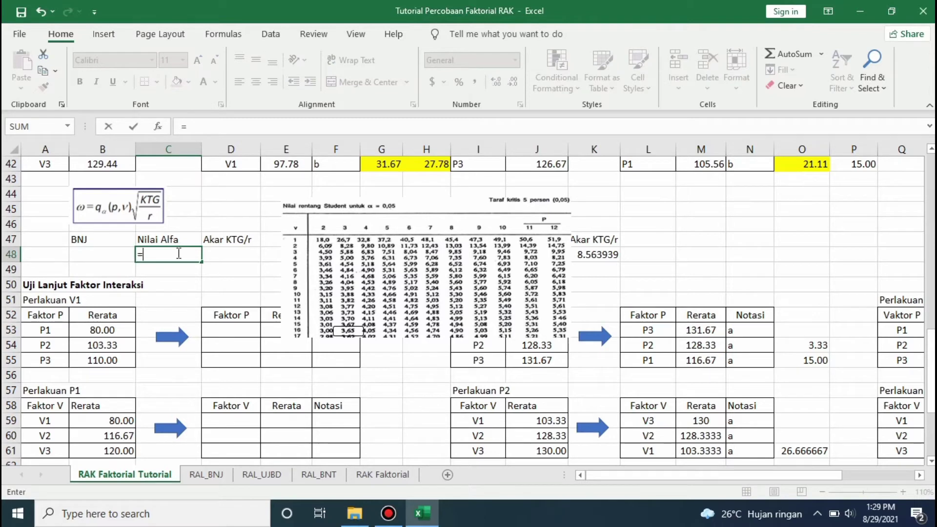
pyautogui.press('BackSpace')
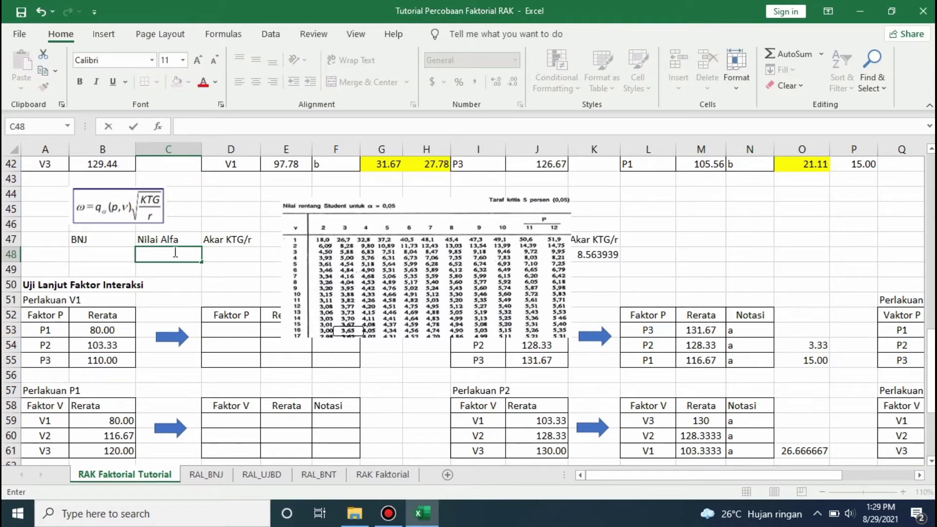
# - Enlarge the Student range table image and enter 3.65 as the Nilai Alfa in cell C48
pyautogui.click(332, 314)
pyautogui.moveTo(577, 344); pyautogui.dragTo(623, 423)
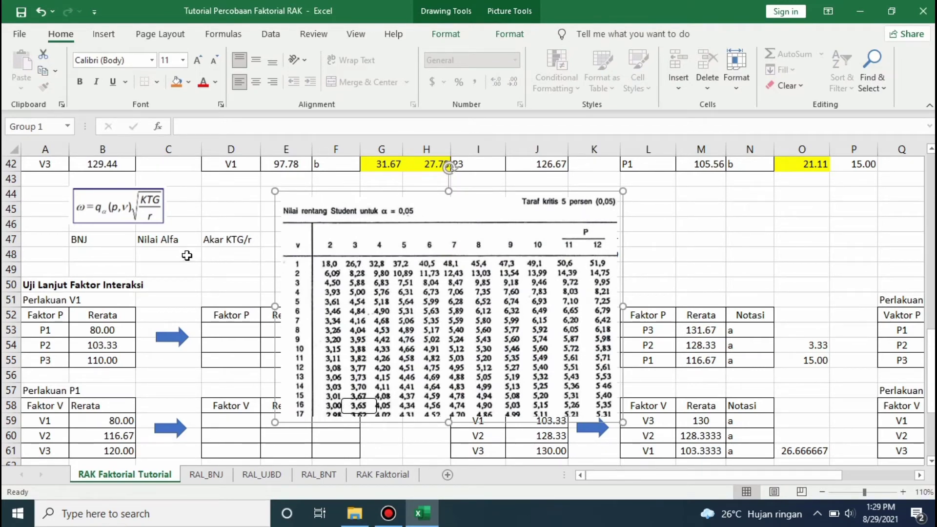
pyautogui.click(186, 254)
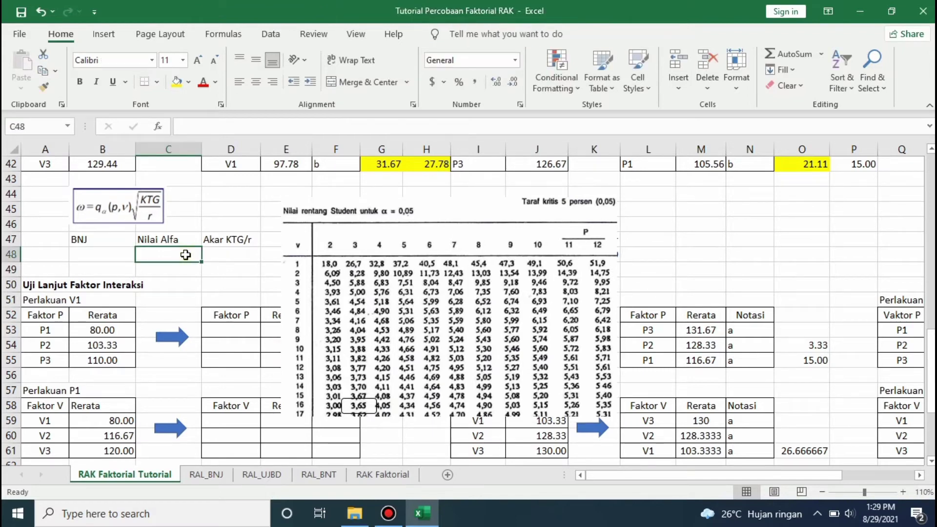
pyautogui.write('3.65')
pyautogui.press('Return')
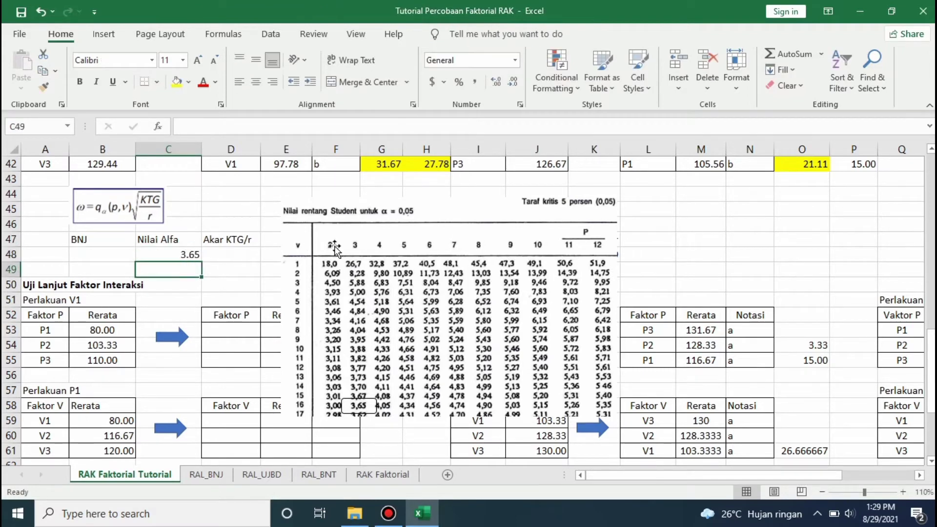
# - Move the Student range table image away from the Perlakuan V1 and P1 tables, over columns J to P
pyautogui.click(453, 236)
pyautogui.moveTo(481, 228); pyautogui.dragTo(526, 230)
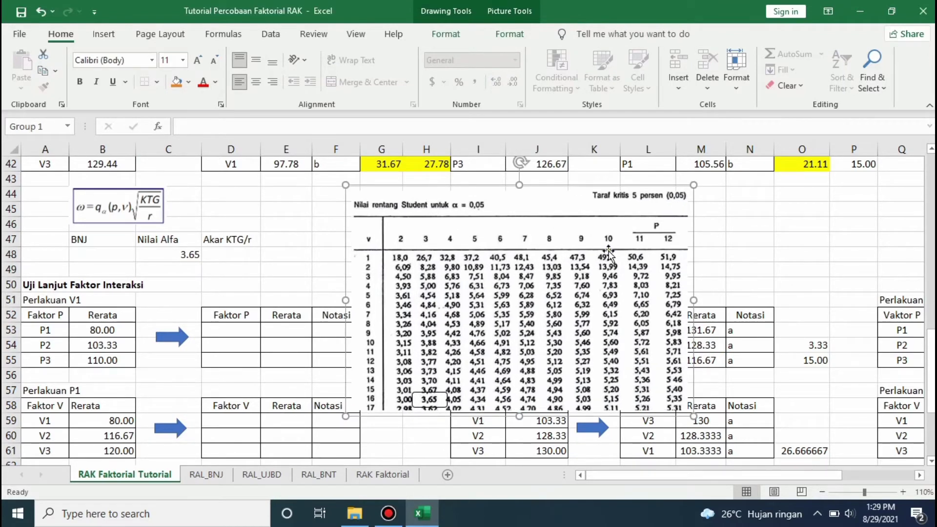
pyautogui.moveTo(609, 253); pyautogui.dragTo(770, 242)
# - Change the section heading in cell A50 to Uji Lanjut Interaksi by removing the word Faktor
pyautogui.moveTo(931, 371)
pyautogui.mouseDown()
pyautogui.moveTo(931, 288)
pyautogui.moveTo(932, 357)
pyautogui.mouseUp()
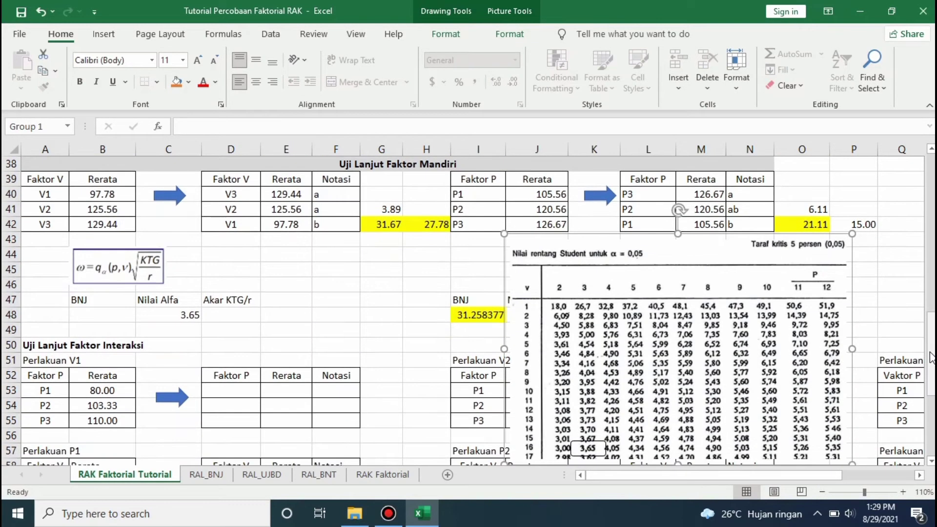
pyautogui.click(38, 342)
pyautogui.click(225, 126)
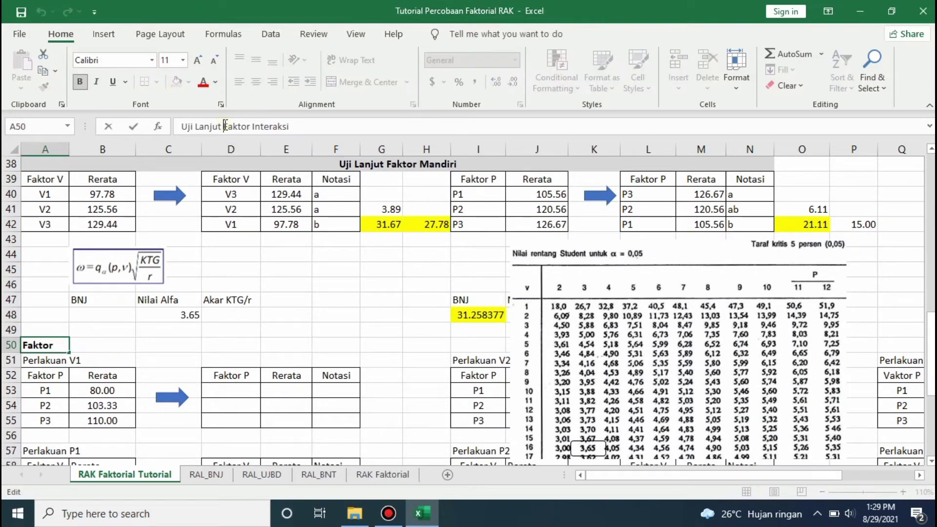
pyautogui.doubleClick(226, 126)
pyautogui.press('Delete')
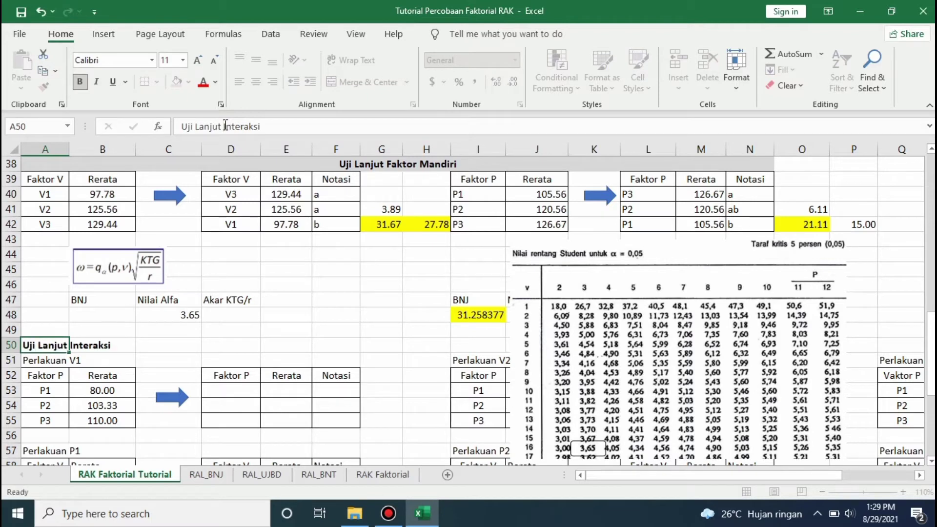
pyautogui.press('Return')
# - Shrink the Student range table image slightly
pyautogui.moveTo(932, 344); pyautogui.dragTo(932, 357)
pyautogui.click(841, 388)
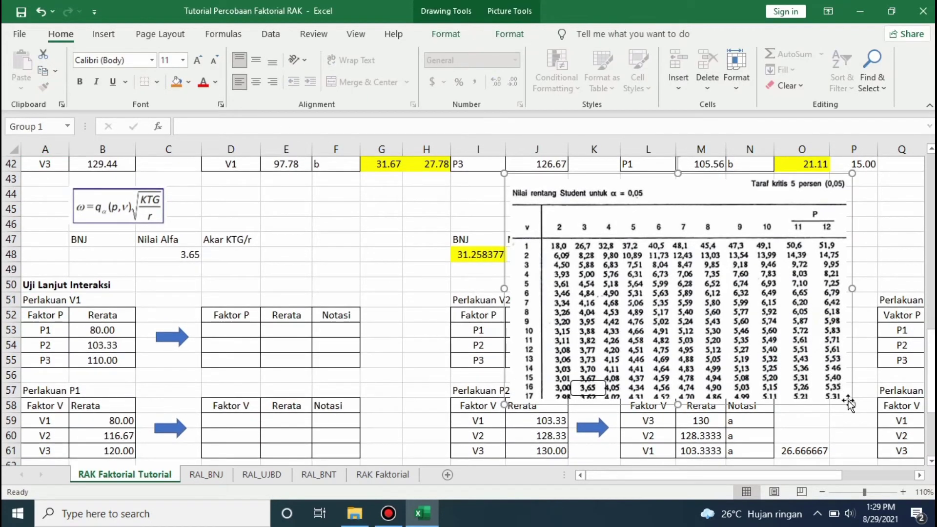
pyautogui.moveTo(850, 403)
pyautogui.mouseDown()
pyautogui.moveTo(771, 328)
pyautogui.moveTo(840, 401)
pyautogui.mouseUp()
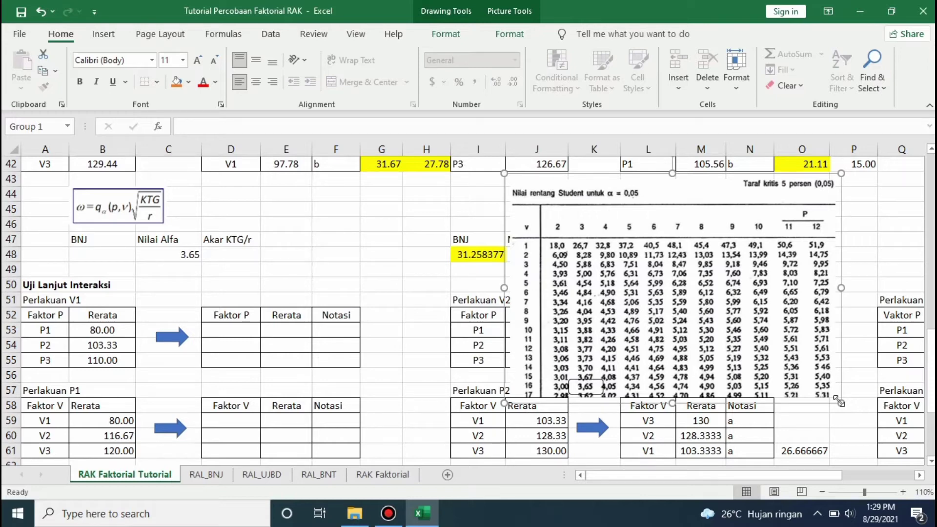
# - Examine the Perlakuan V1 interaction means for P1 to P3 and the empty notation table beside them
pyautogui.click(49, 345)
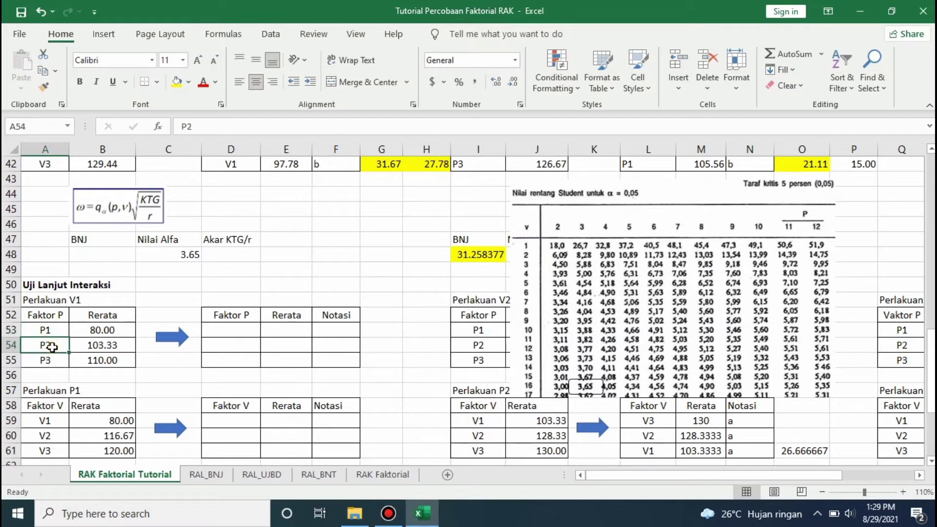
pyautogui.click(53, 362)
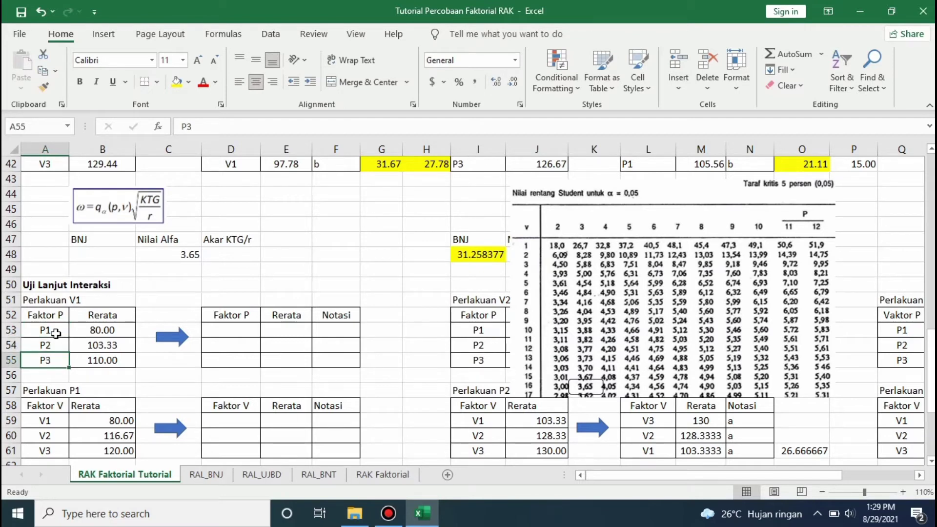
pyautogui.moveTo(40, 312); pyautogui.dragTo(126, 362)
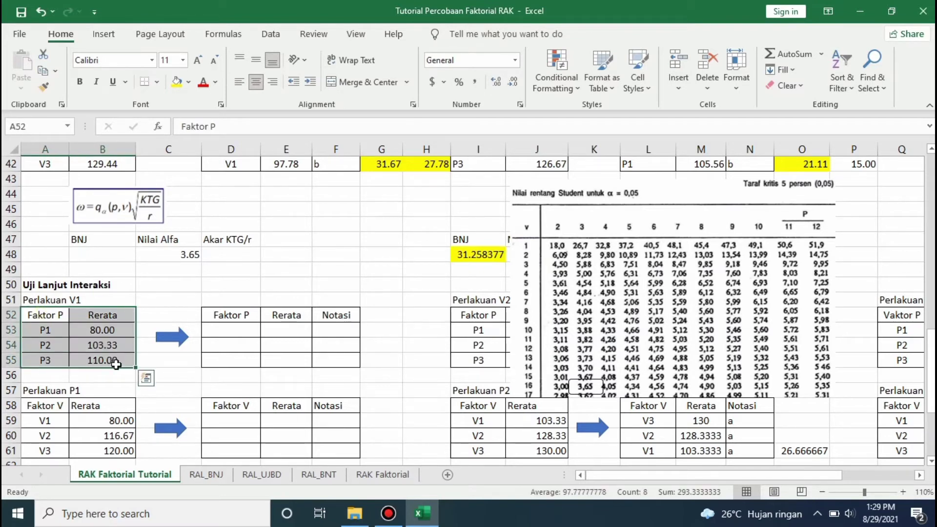
pyautogui.click(51, 301)
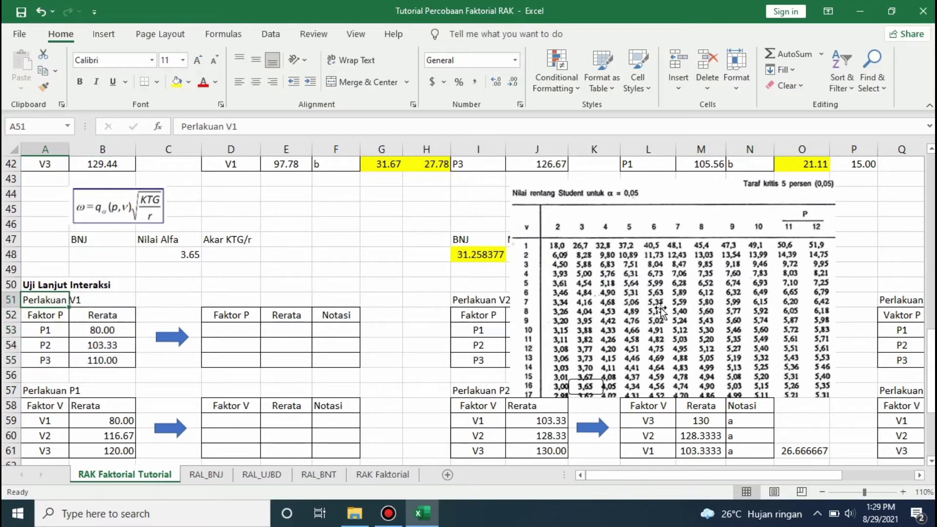
pyautogui.moveTo(40, 287); pyautogui.dragTo(359, 378)
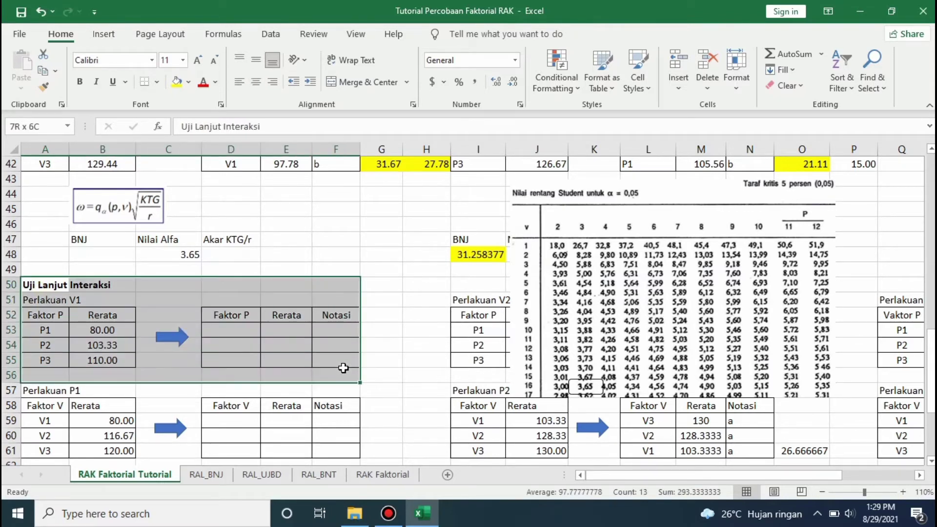
# - Shift the Student range table image toward the empty notation tables and delete its picture from the sheet
pyautogui.moveTo(686, 324); pyautogui.dragTo(571, 329)
pyautogui.click(682, 265)
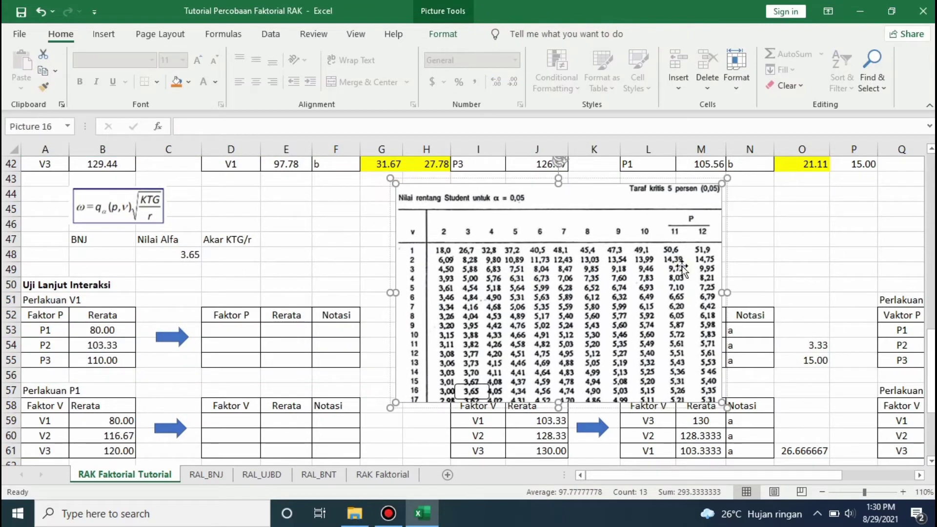
pyautogui.press('Delete')
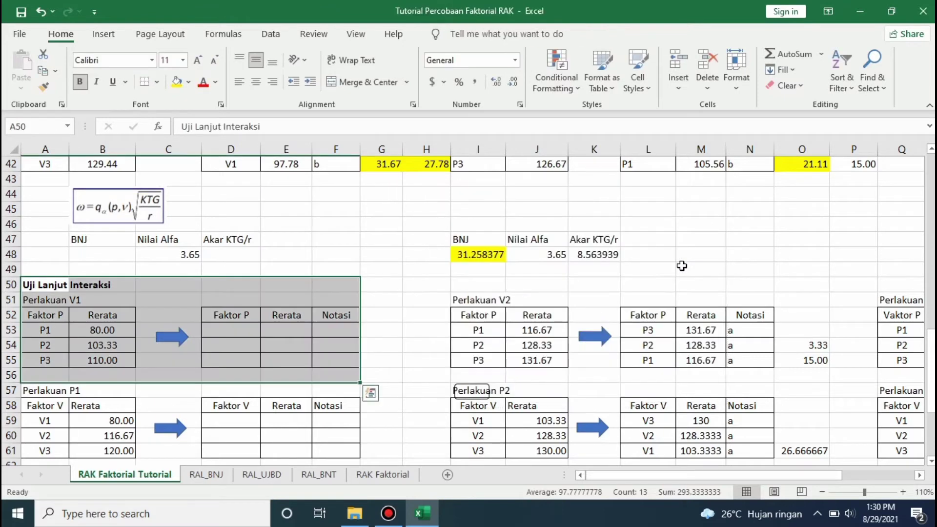
# - Calculate Akar KTG/r for the interaction in D48 as the square root of the error mean square over three, =SQRT(F25/3)
pyautogui.click(336, 240)
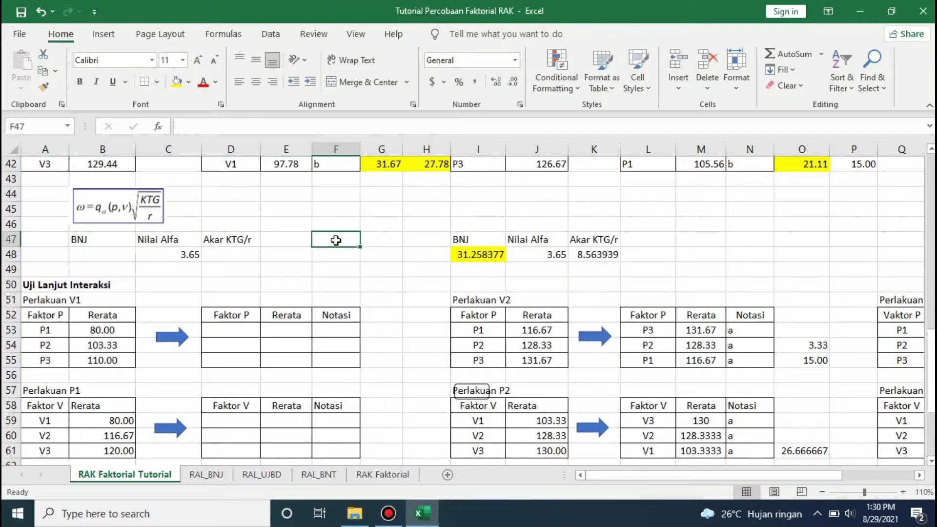
pyautogui.click(249, 252)
pyautogui.write('=')
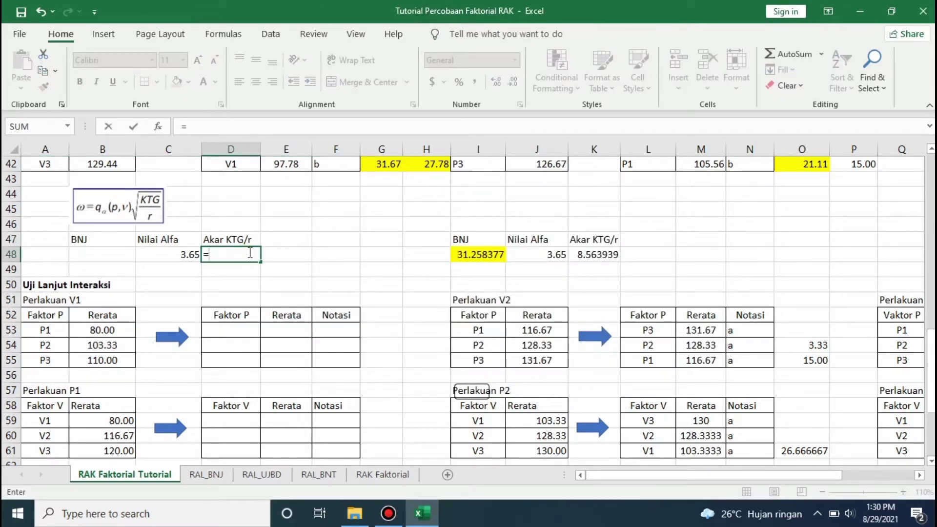
pyautogui.write('sqrt')
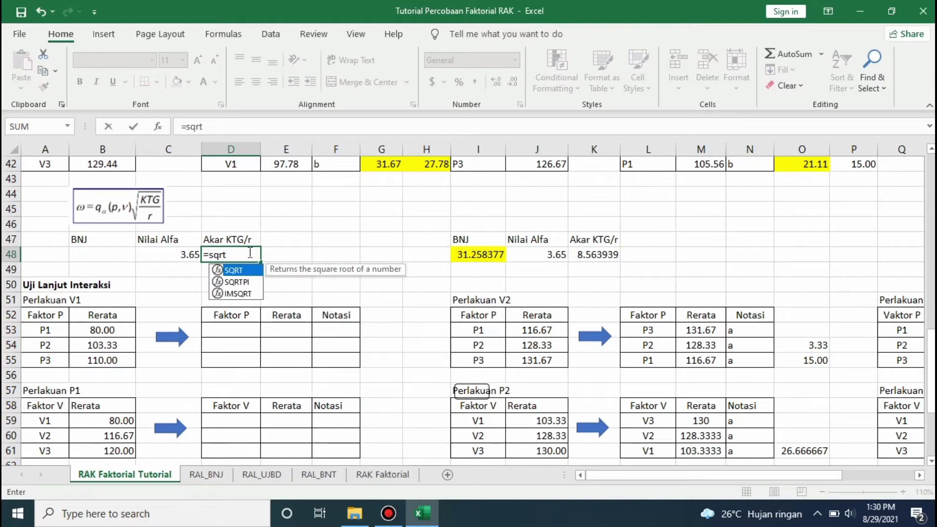
pyautogui.write('(')
pyautogui.moveTo(931, 378); pyautogui.dragTo(931, 166)
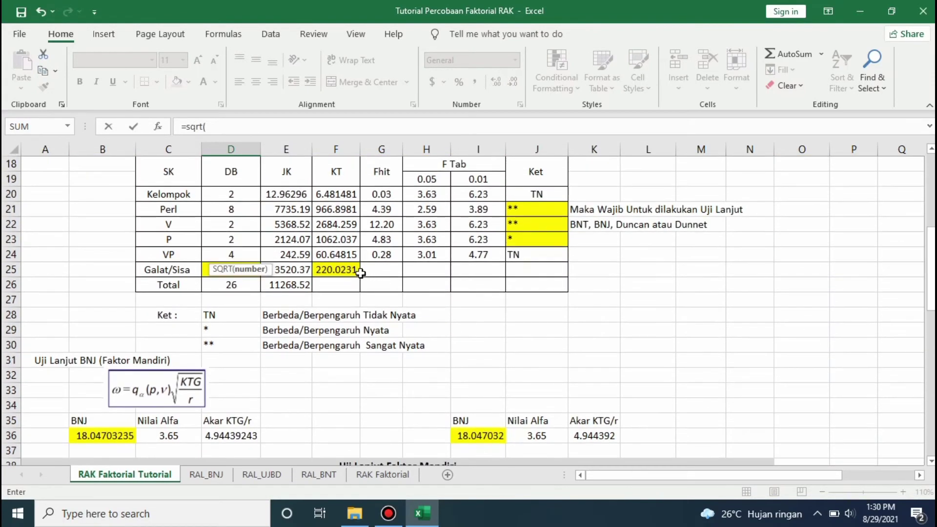
pyautogui.click(360, 273)
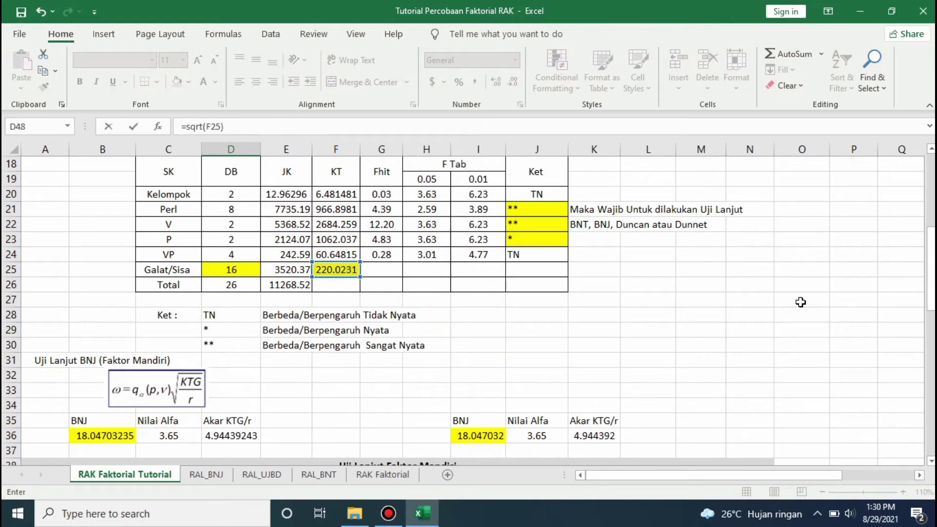
pyautogui.moveTo(931, 249); pyautogui.dragTo(931, 356)
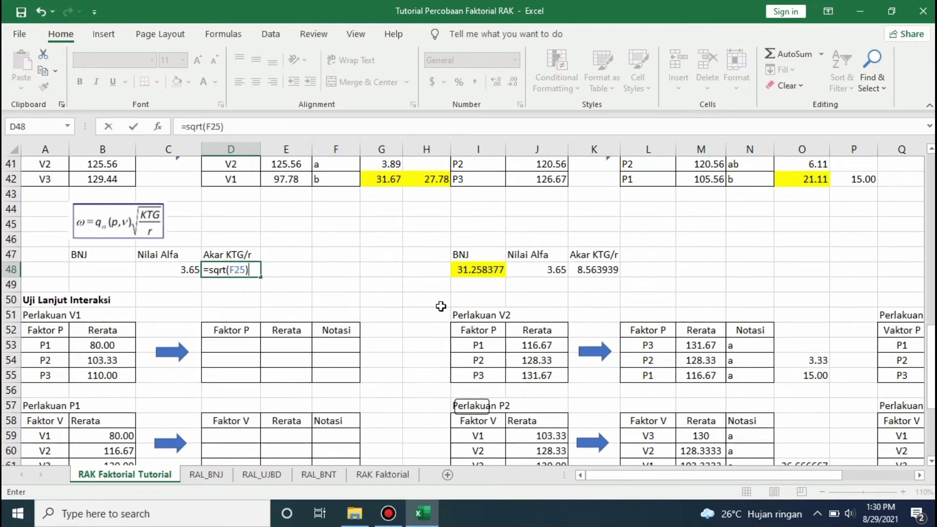
pyautogui.press('BackSpace')
pyautogui.write('/')
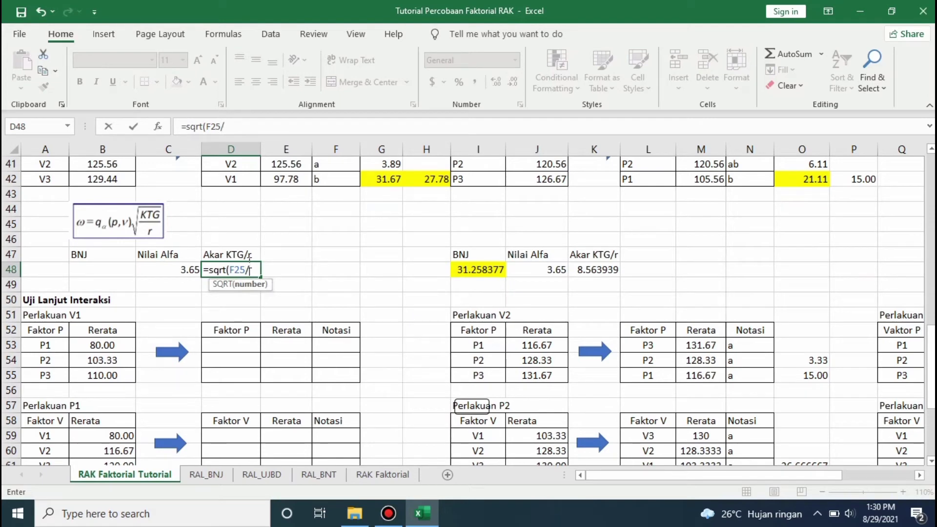
pyautogui.write('3)')
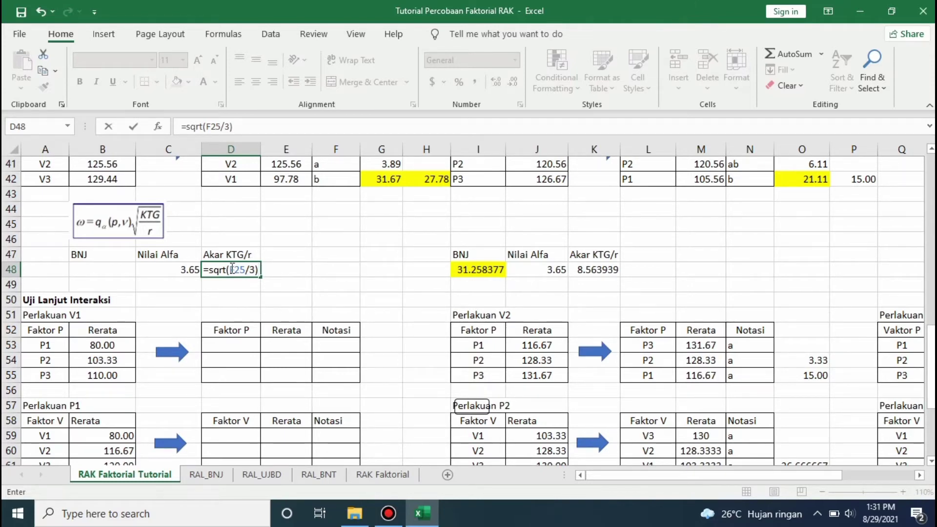
pyautogui.moveTo(232, 269); pyautogui.dragTo(255, 270)
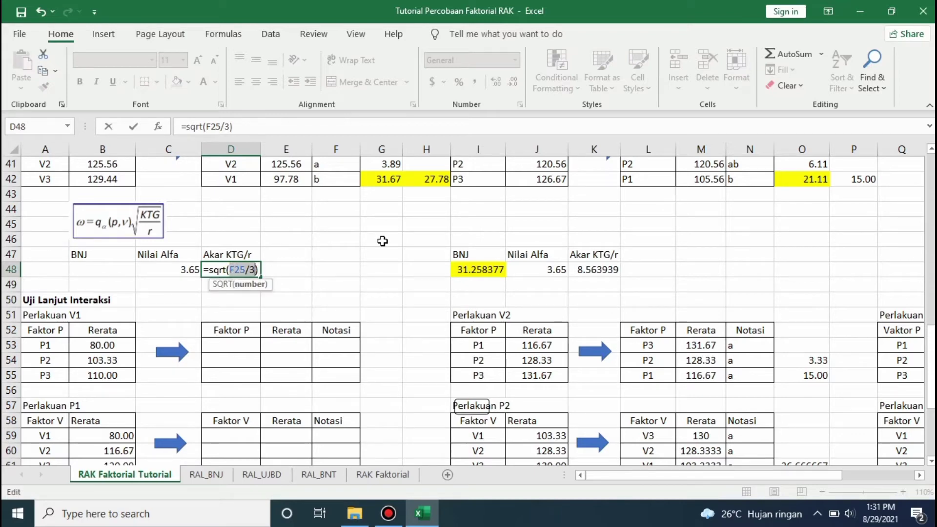
pyautogui.press('Return')
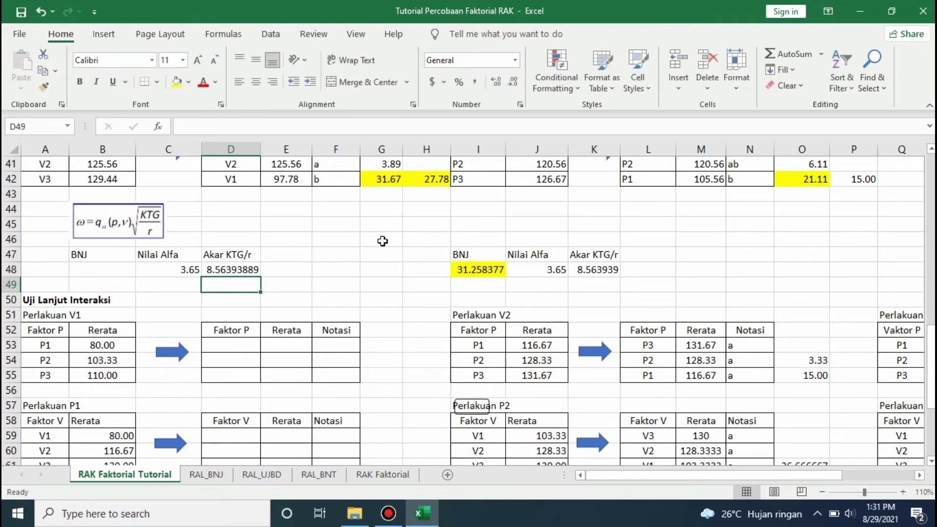
# - Calculate the interaction BNJ in B48 with =C48*D48 and highlight the cell in yellow
pyautogui.click(114, 270)
pyautogui.write('=')
pyautogui.press('Right')
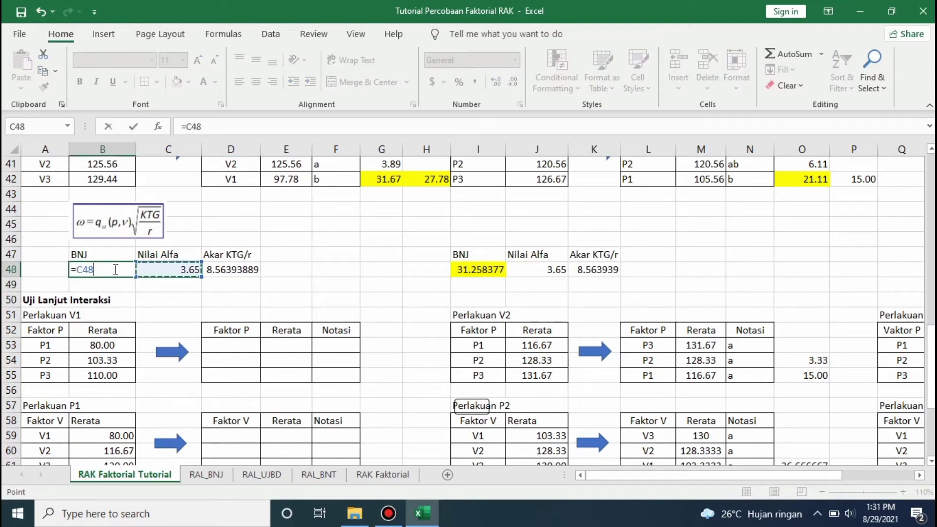
pyautogui.write('*')
pyautogui.press('Right')
pyautogui.press('Right')
pyautogui.press('Return')
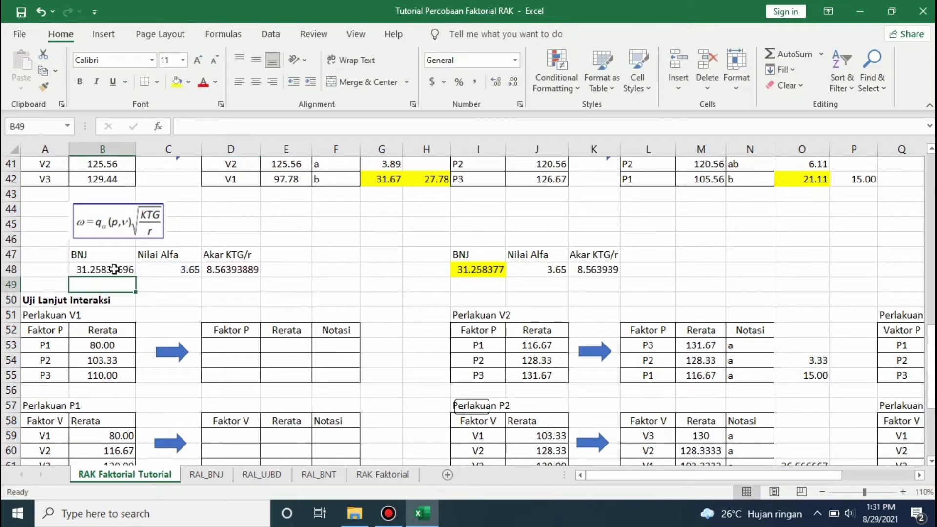
pyautogui.click(115, 269)
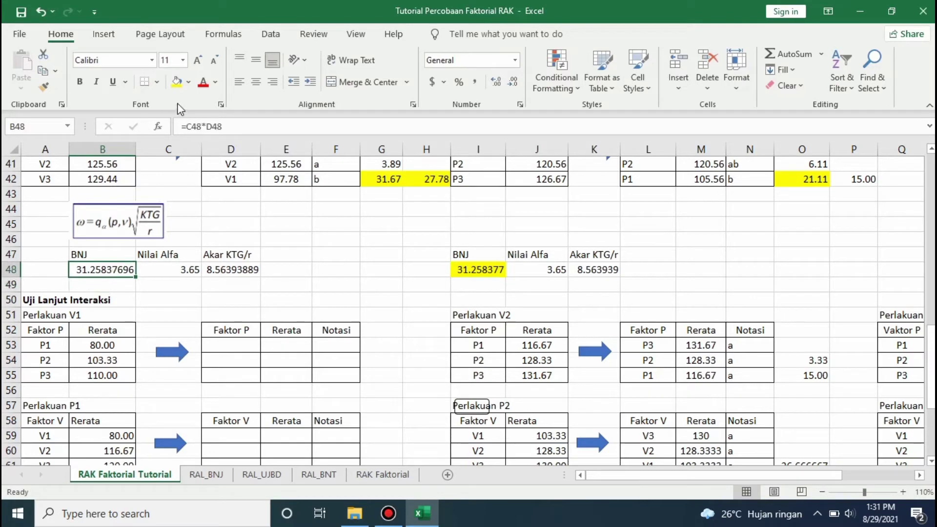
pyautogui.click(177, 82)
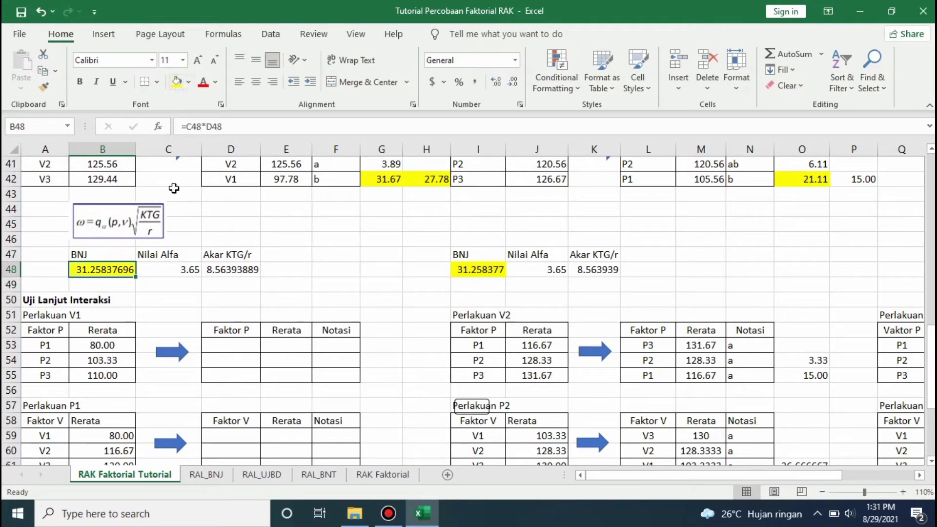
pyautogui.click(181, 283)
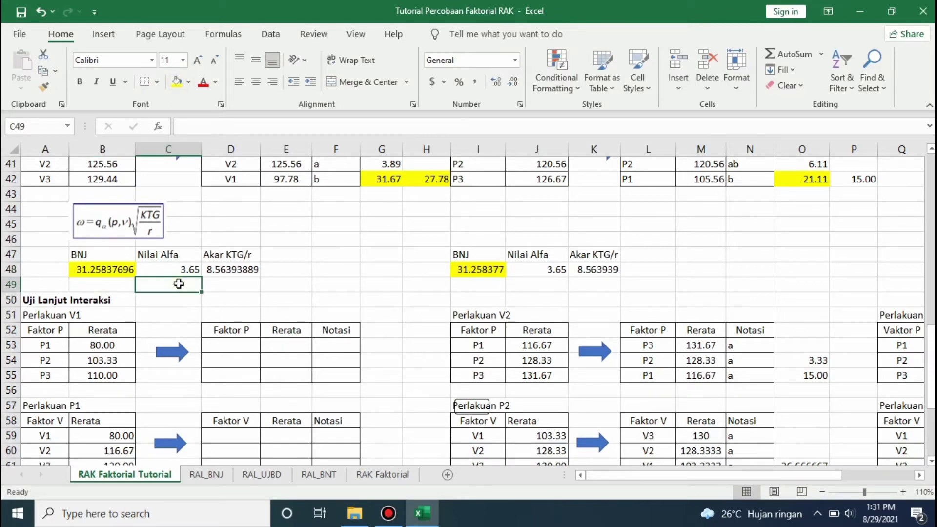
# - Examine the Uji Lanjut Interaksi heading and the Perlakuan V1 table's label and Faktor P column header
pyautogui.click(77, 313)
pyautogui.press('Left')
pyautogui.press('Up')
pyautogui.press('Right')
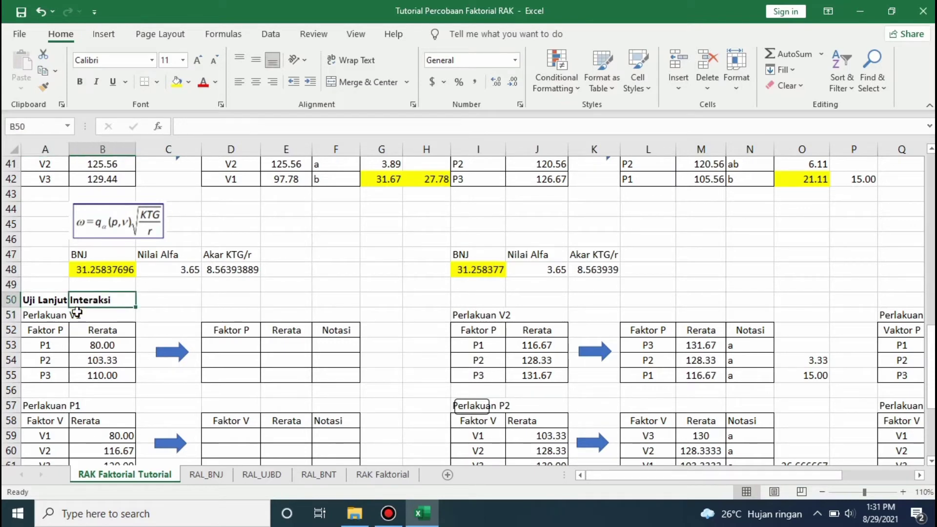
pyautogui.press('Left')
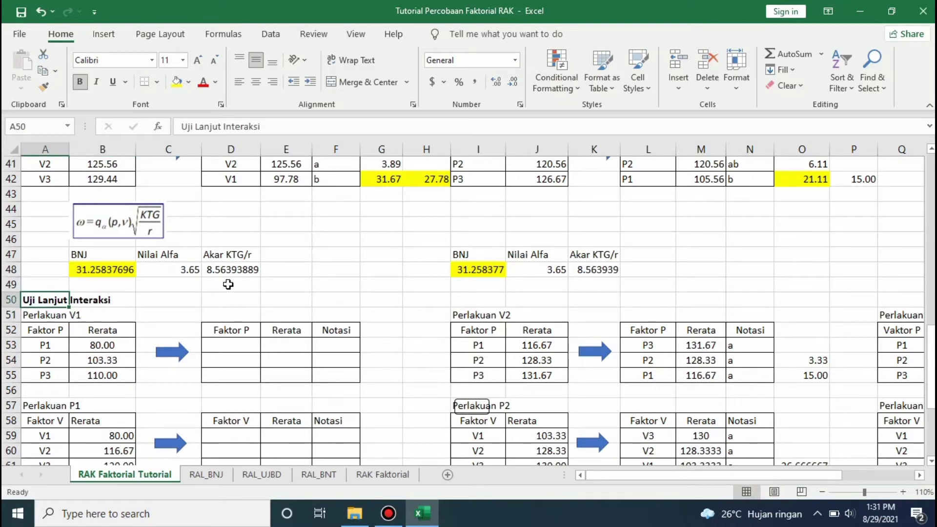
pyautogui.click(209, 295)
pyautogui.click(54, 315)
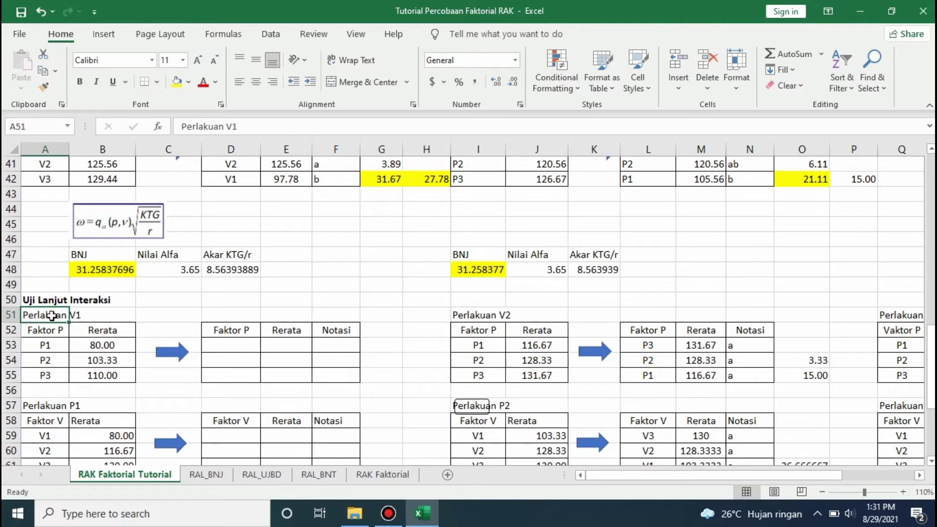
pyautogui.click(52, 332)
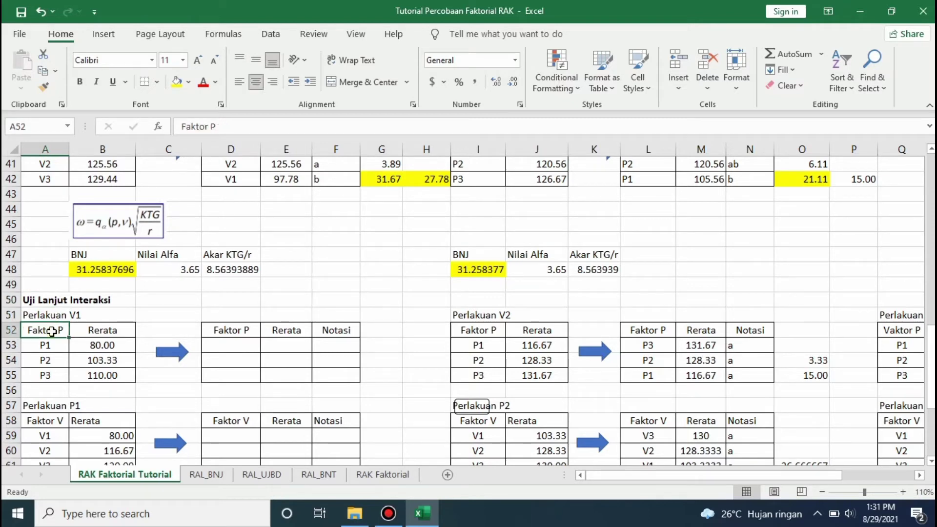
# - Examine the Perlakuan V1 means table and the matching V1P1 to V1P3 treatments in the RAK Percobaan Faktorial data table
pyautogui.press('Down')
pyautogui.click(52, 332)
pyautogui.hotkey('shift', 'Down')
pyautogui.hotkey('shift', 'Down')
pyautogui.hotkey('shift', 'Down')
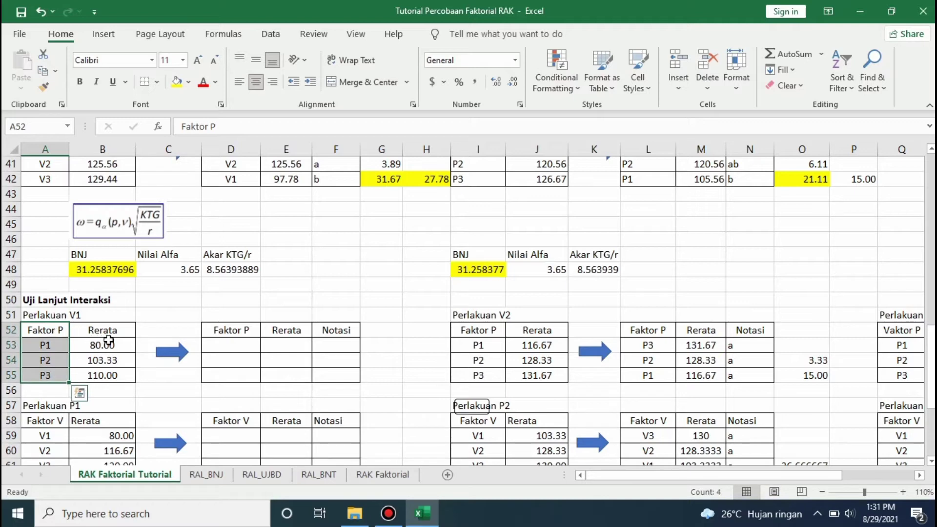
pyautogui.click(108, 344)
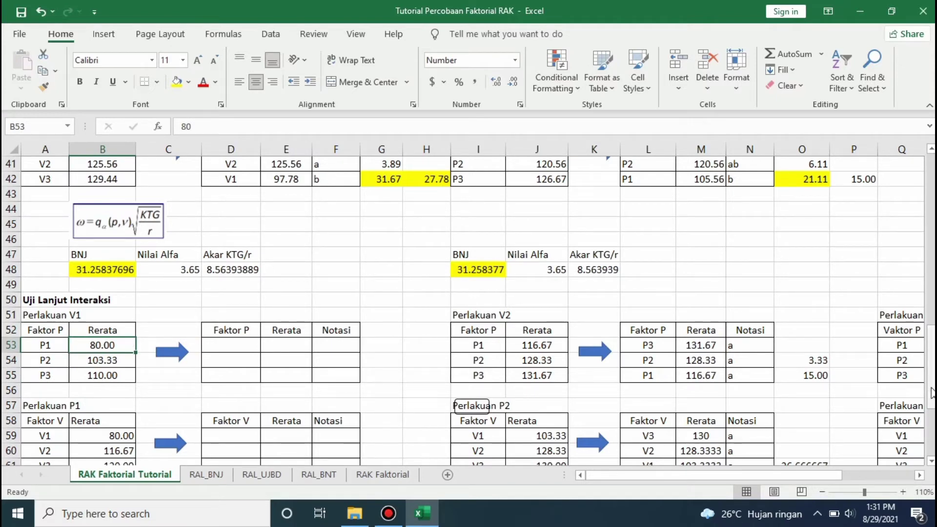
pyautogui.moveTo(933, 386); pyautogui.dragTo(933, 385)
pyautogui.moveTo(933, 381); pyautogui.dragTo(933, 215)
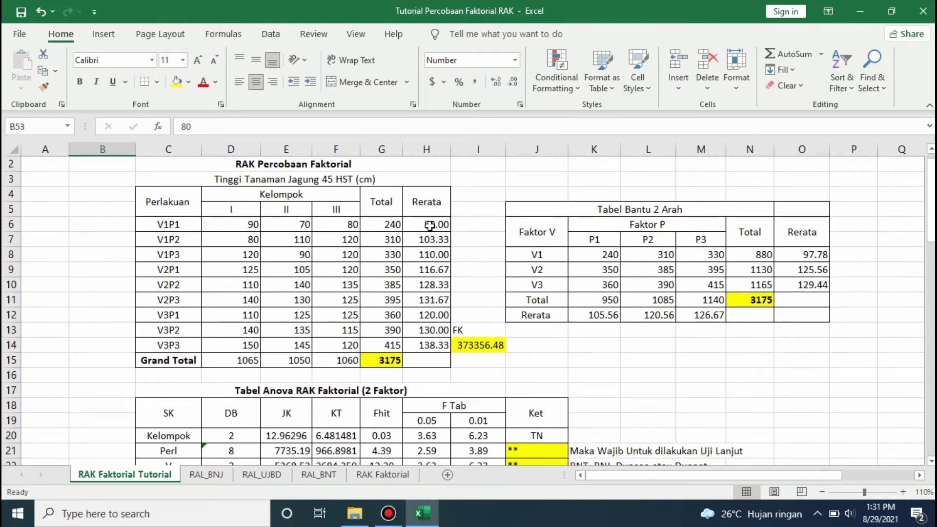
pyautogui.click(430, 225)
pyautogui.click(170, 226)
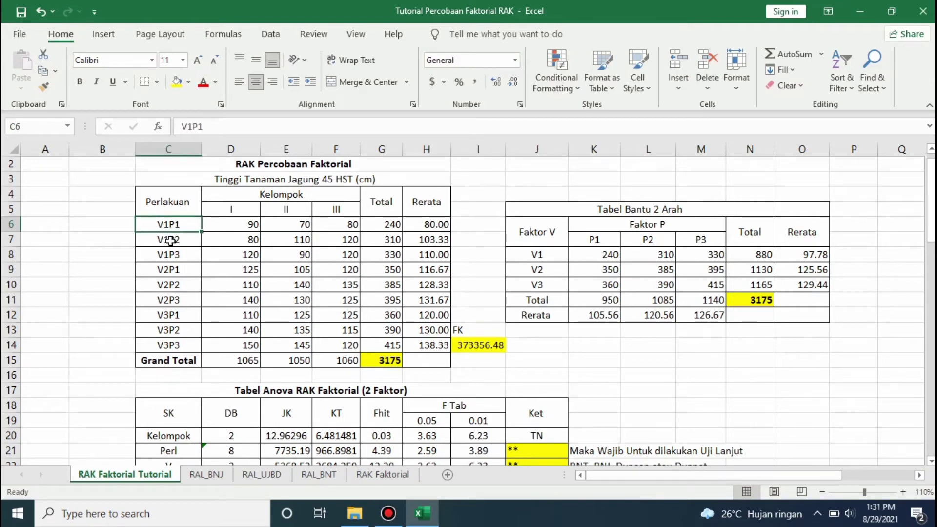
# - Copy the V1P1 to V1P3 means from H6:H8 into the Perlakuan V1 table at B53:B55 as values only
pyautogui.moveTo(421, 229); pyautogui.dragTo(422, 254)
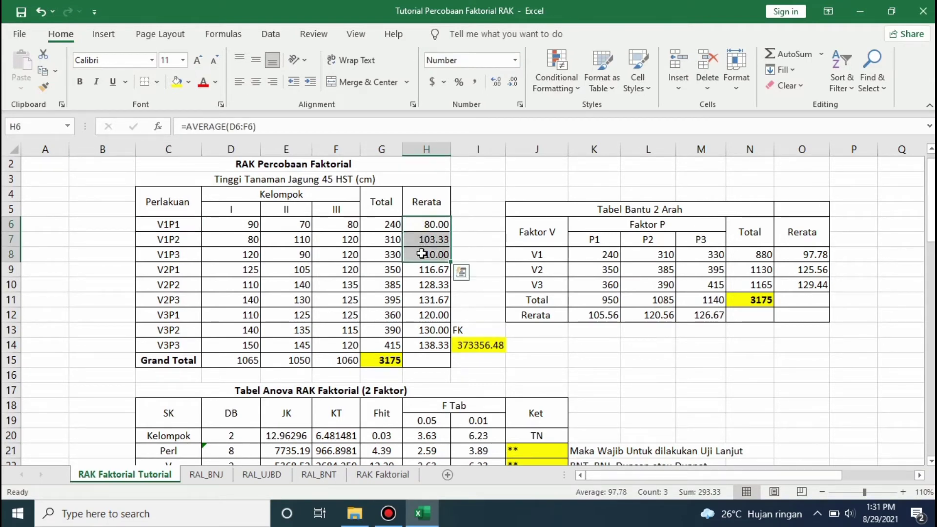
pyautogui.hotkey('ctrl', 'c')
pyautogui.moveTo(932, 219); pyautogui.dragTo(934, 436)
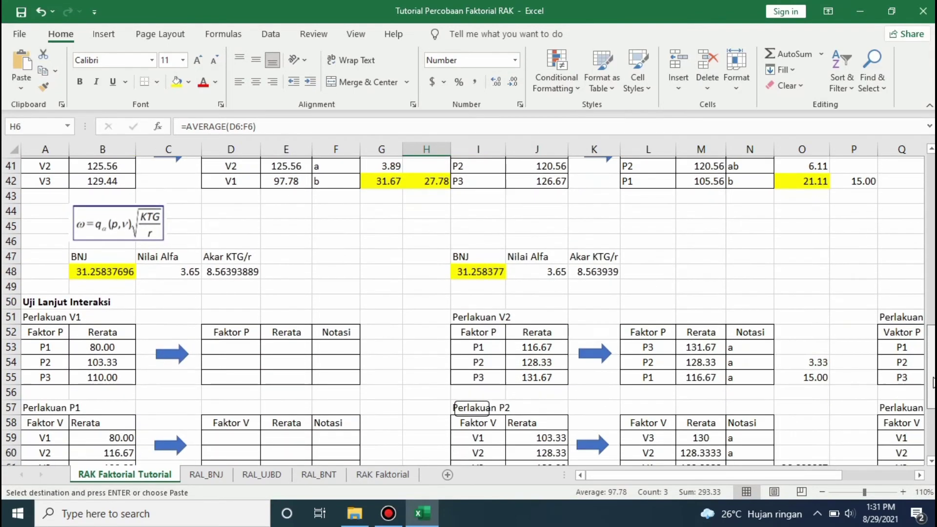
pyautogui.click(100, 344)
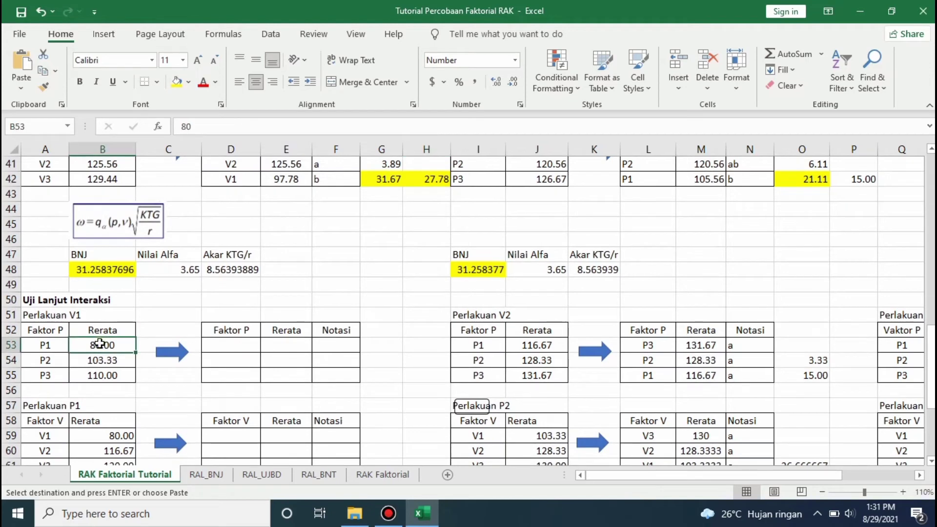
pyautogui.hotkey('ctrl', 'v')
pyautogui.click(159, 393)
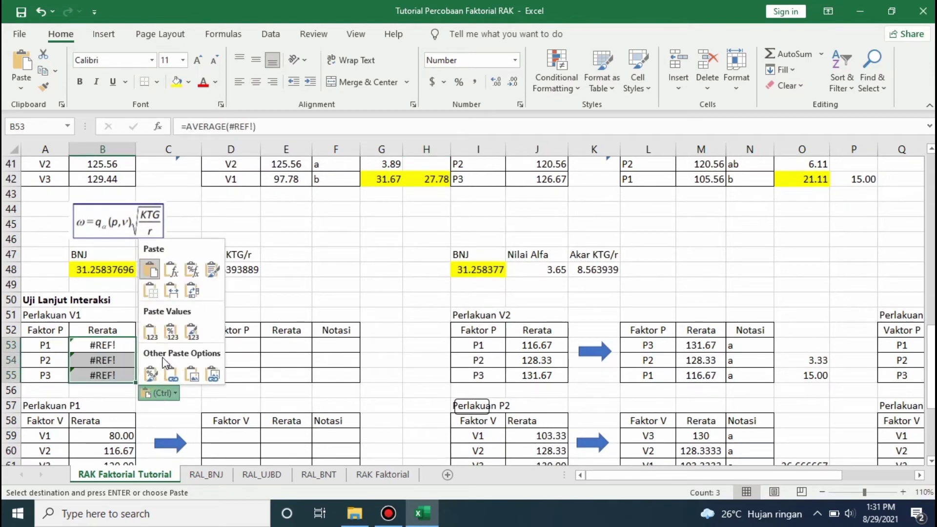
pyautogui.click(151, 332)
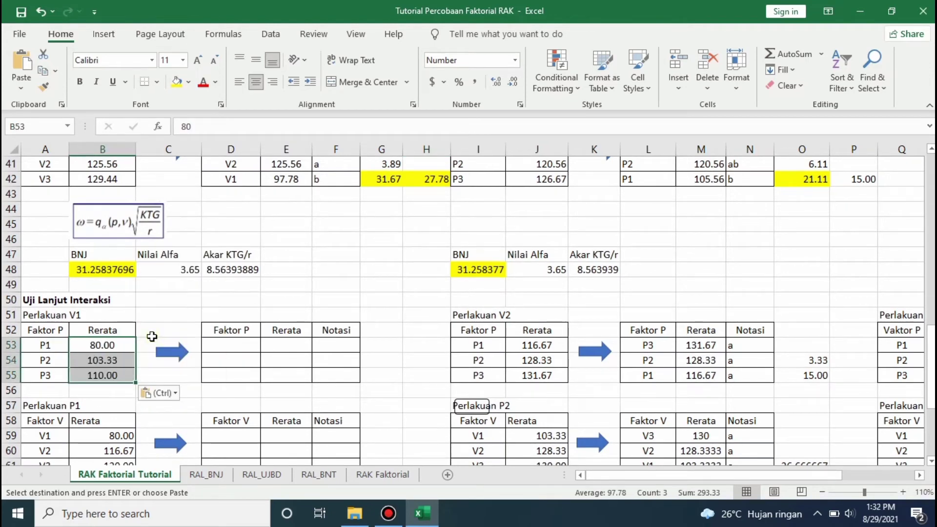
pyautogui.click(147, 380)
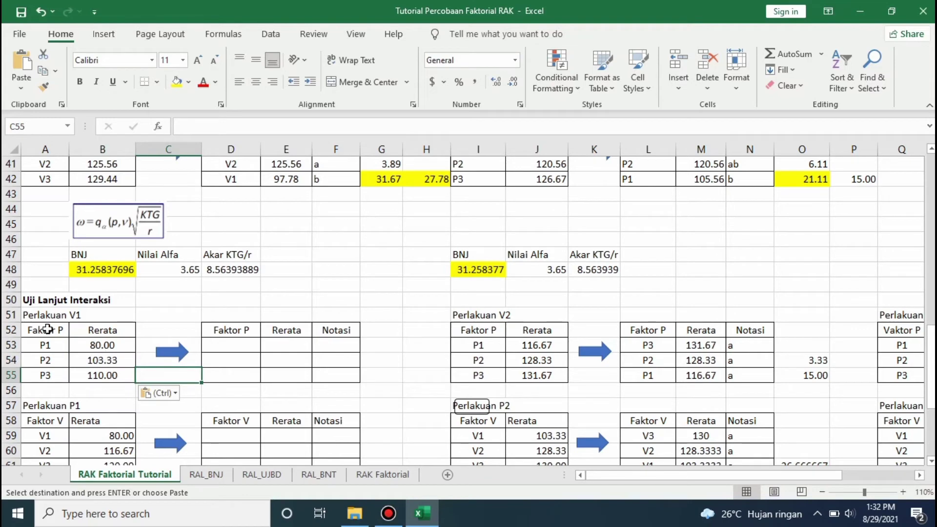
# - Copy the P1 to P3 labels and means from A53:B55 into the empty Perlakuan V1 notation table starting at D53
pyautogui.moveTo(44, 345); pyautogui.dragTo(125, 373)
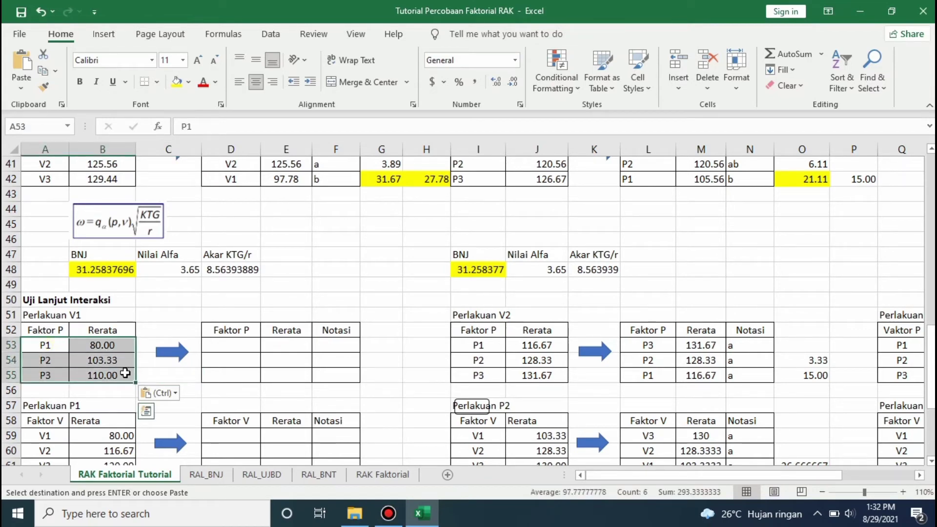
pyautogui.hotkey('ctrl', 'c')
pyautogui.click(228, 352)
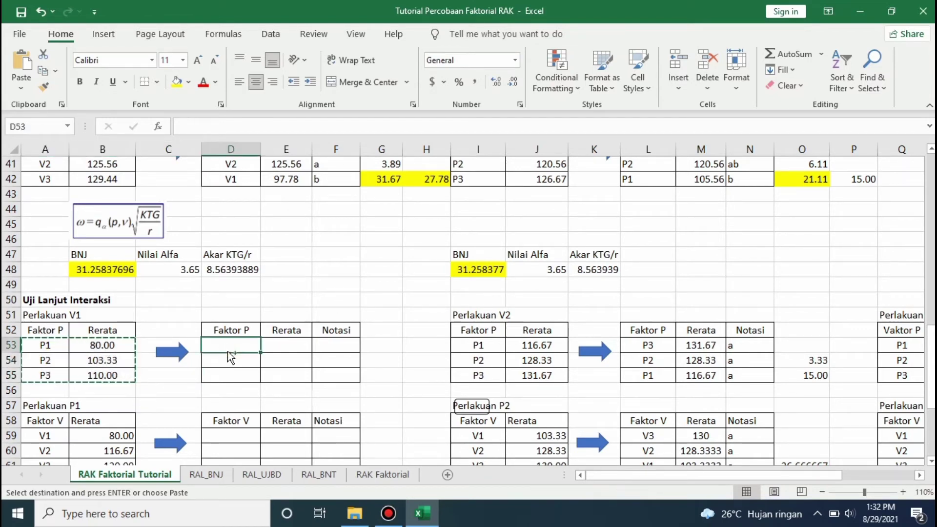
pyautogui.hotkey('ctrl', 'v')
# - Sort the copied Perlakuan V1 table in D52:E55 by Rerata from largest to smallest, treating the first row as headers
pyautogui.moveTo(229, 331); pyautogui.dragTo(288, 375)
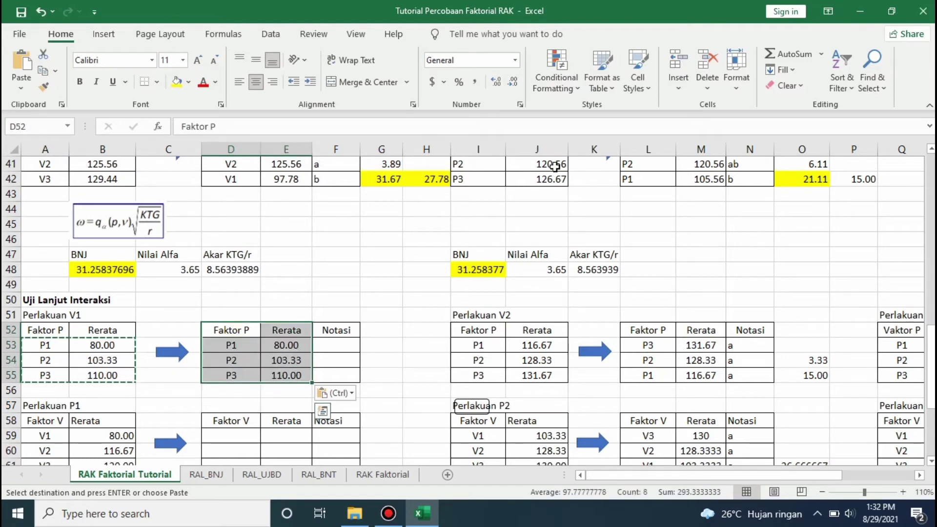
pyautogui.click(843, 91)
pyautogui.click(879, 145)
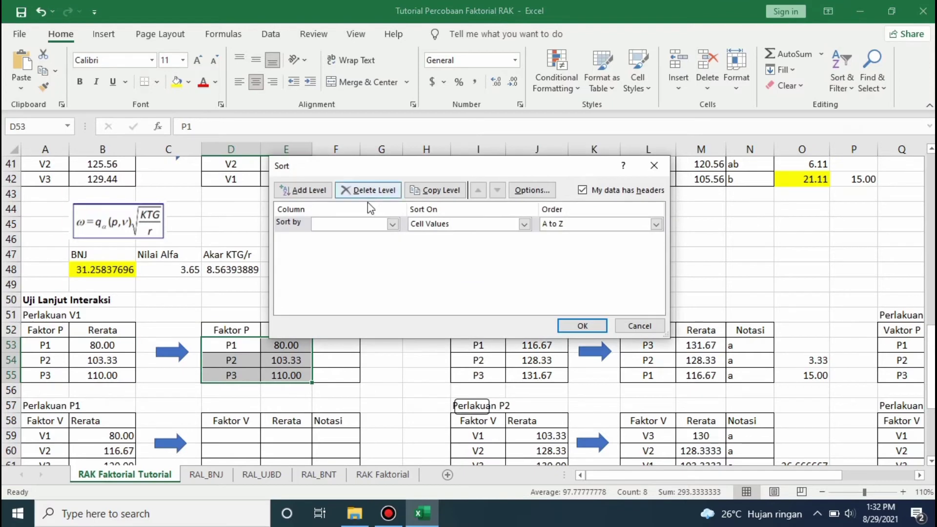
pyautogui.click(392, 224)
pyautogui.click(369, 244)
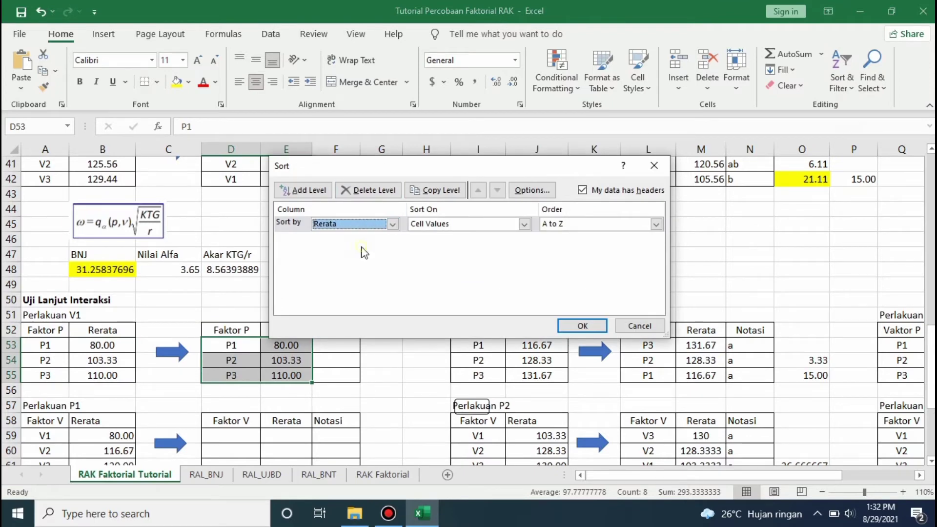
pyautogui.click(597, 229)
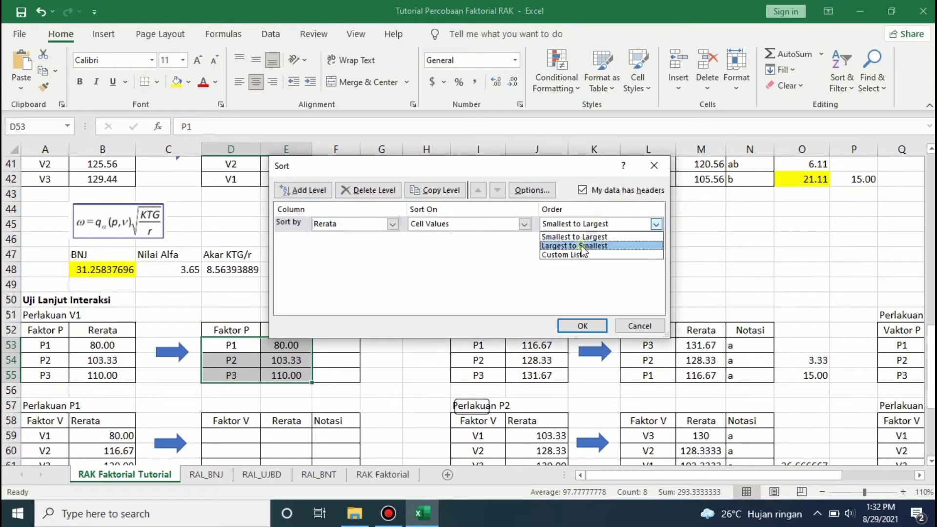
pyautogui.click(585, 245)
pyautogui.click(582, 326)
pyautogui.click(272, 376)
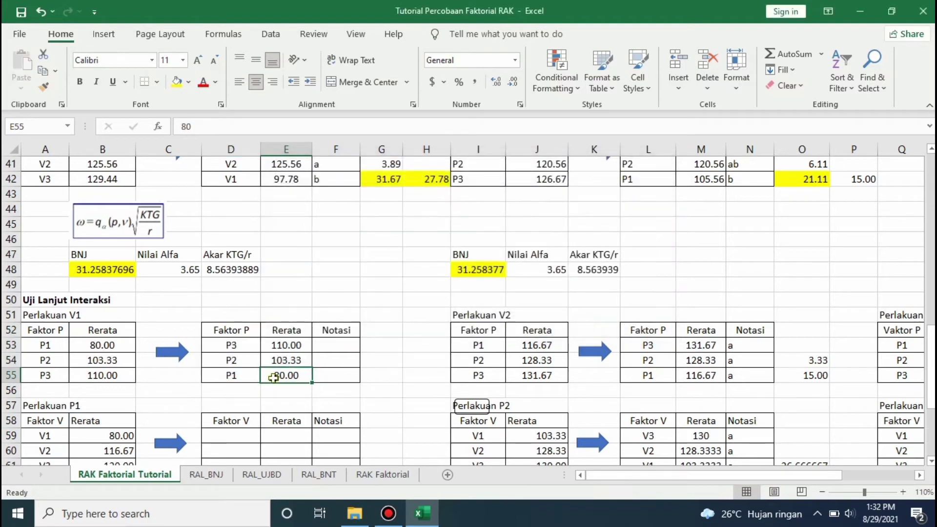
# - Enter the notation "a" for P3 in F53 of the sorted Perlakuan V1 table
pyautogui.click(237, 347)
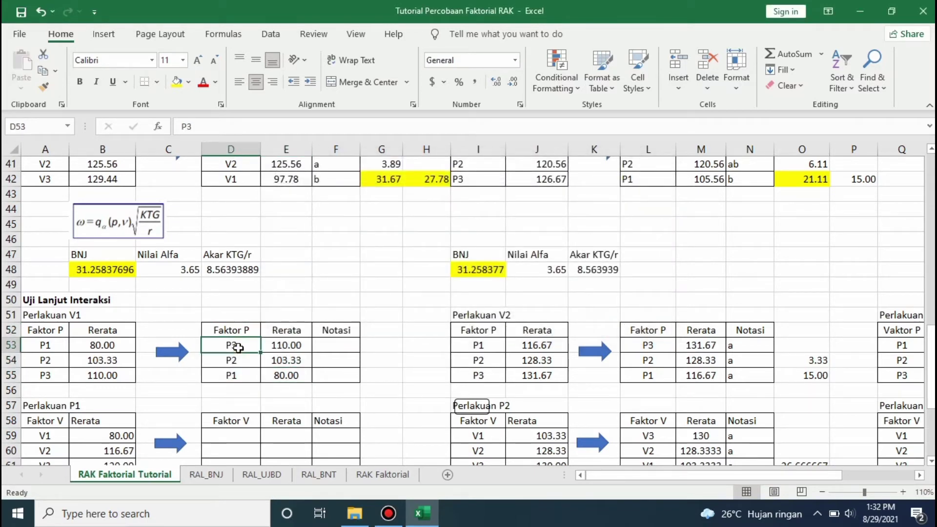
pyautogui.press('Right')
pyautogui.press('Right')
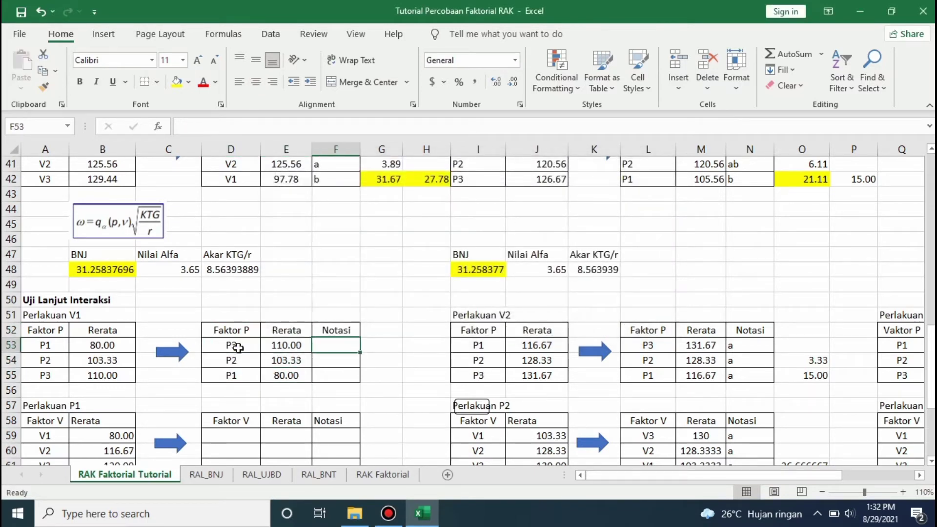
pyautogui.write('a')
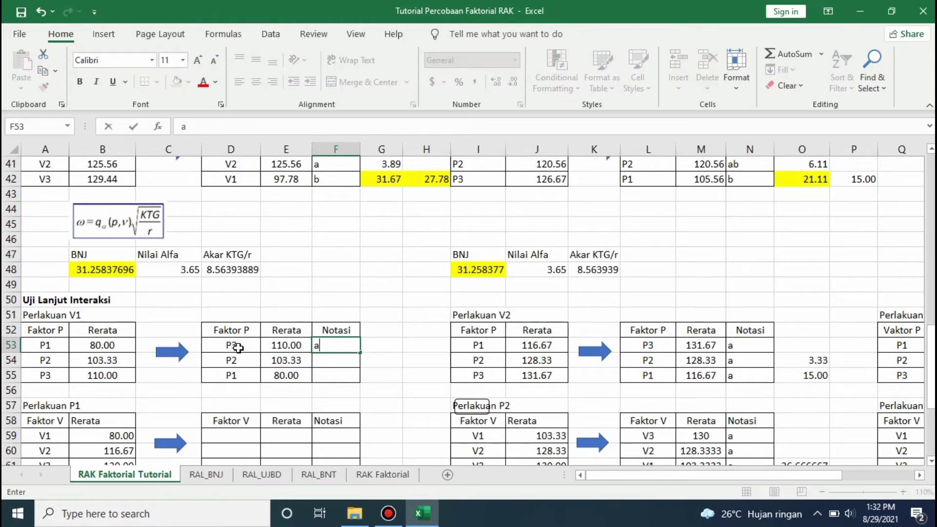
pyautogui.press('Return')
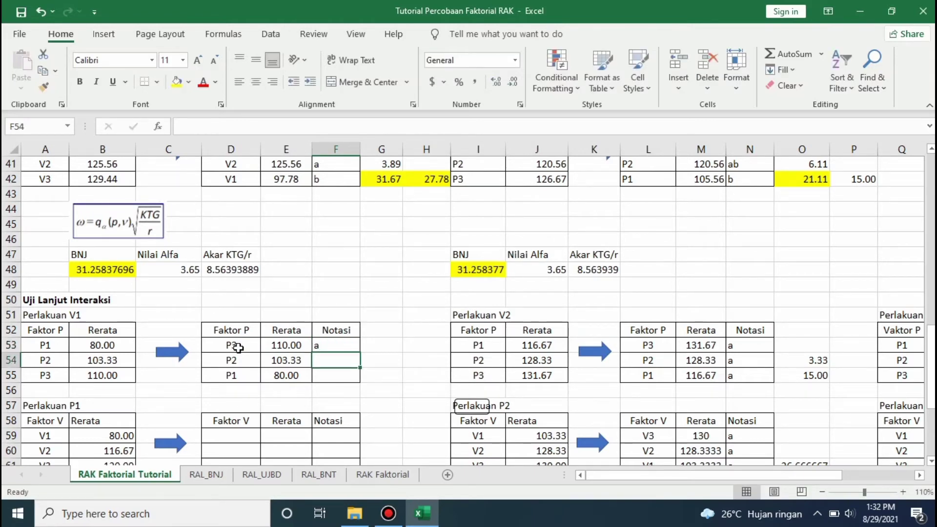
# - Calculate the difference between the P3 and P2 means in G54 with the formula =E53-E54
pyautogui.press('Right')
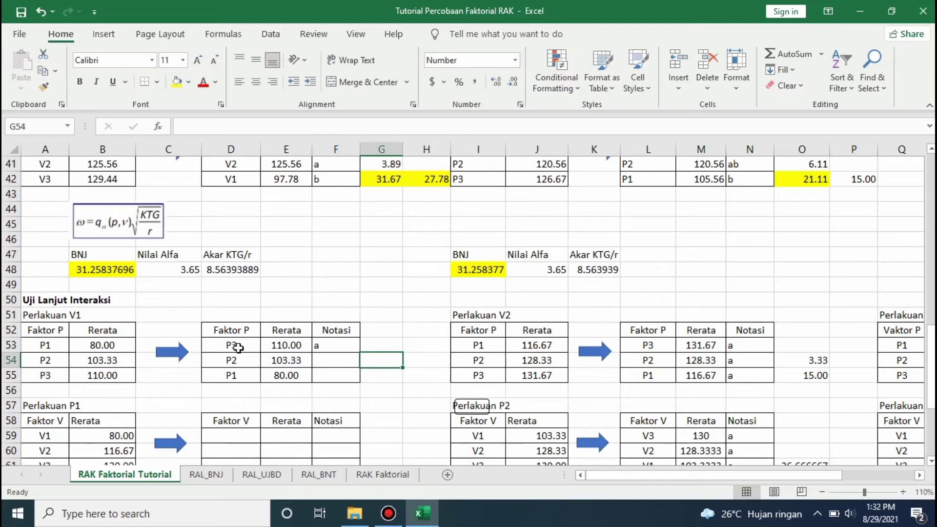
pyautogui.write('=')
pyautogui.press('Left')
pyautogui.press('Left')
pyautogui.press('Up')
pyautogui.write('-')
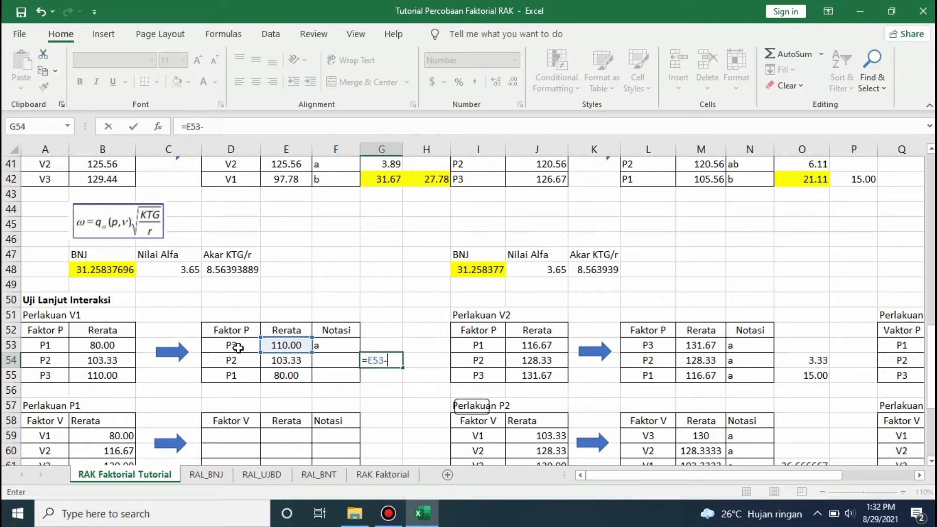
pyautogui.press('Left')
pyautogui.press('Left')
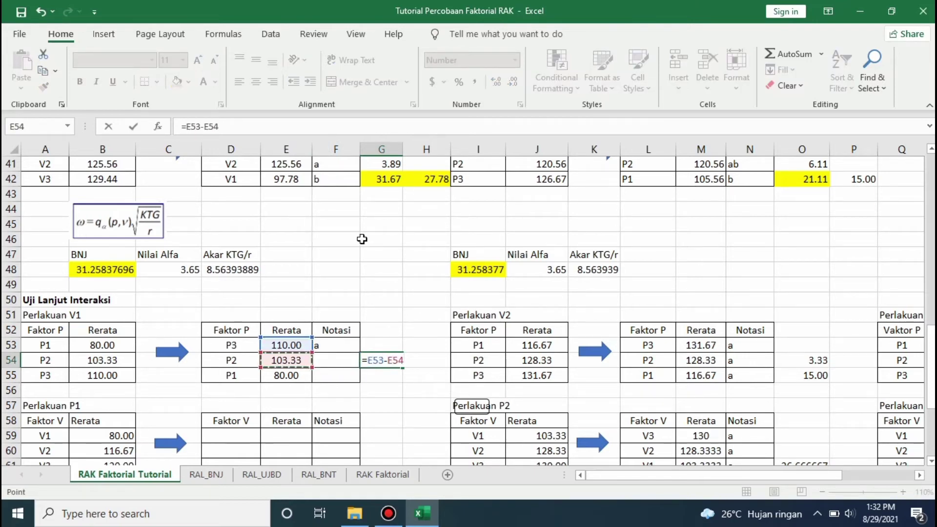
pyautogui.press('Return')
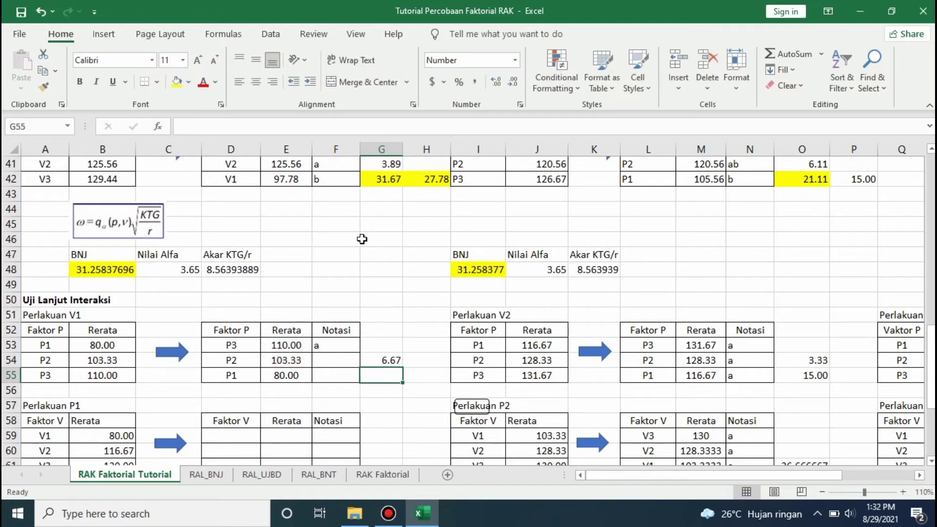
pyautogui.press('Up')
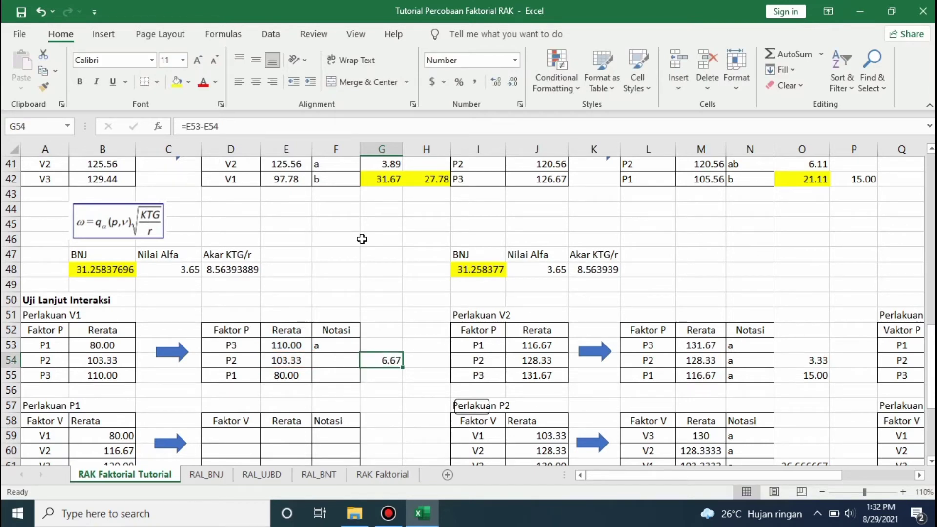
# - Compare the P3–P2 difference with the BNJ value in B48 and enter the notation "a" for P2 in F54
pyautogui.click(76, 270)
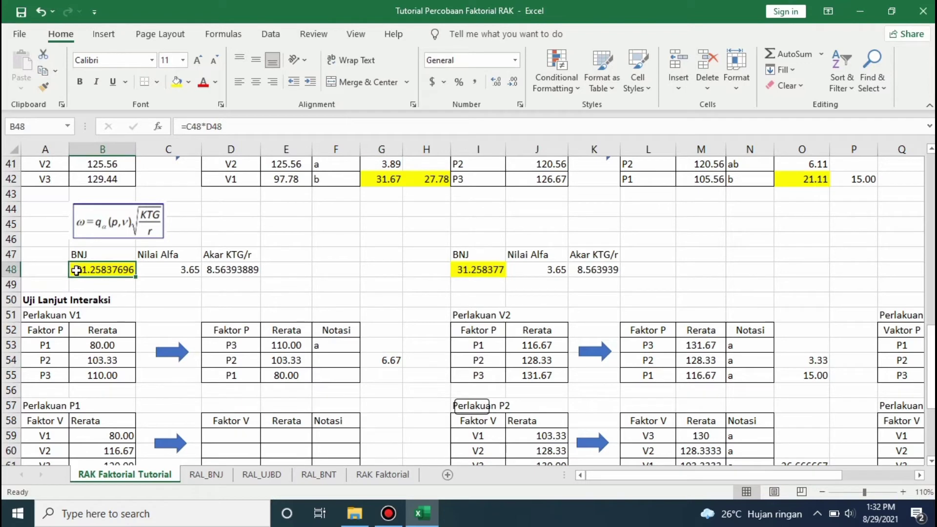
pyautogui.click(383, 360)
pyautogui.click(348, 362)
pyautogui.write('a')
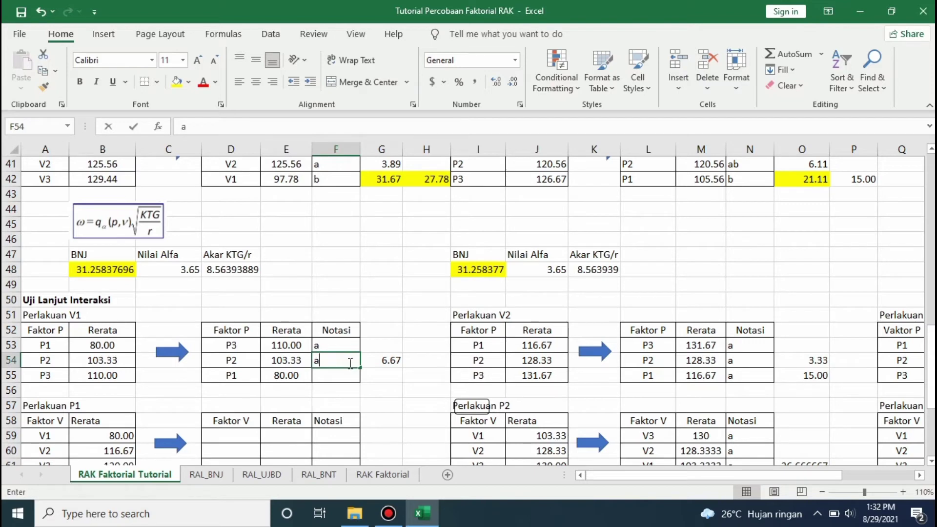
pyautogui.press('Return')
# - Calculate the difference between the P3 and P1 means in G55 with the formula =E53-E55
pyautogui.press('Right')
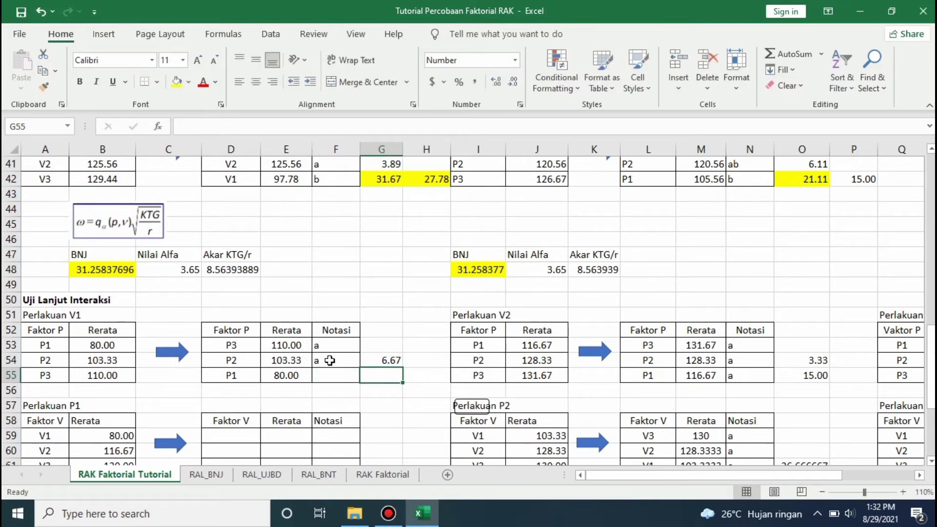
pyautogui.write('=')
pyautogui.press('Left')
pyautogui.press('Left')
pyautogui.press('Up')
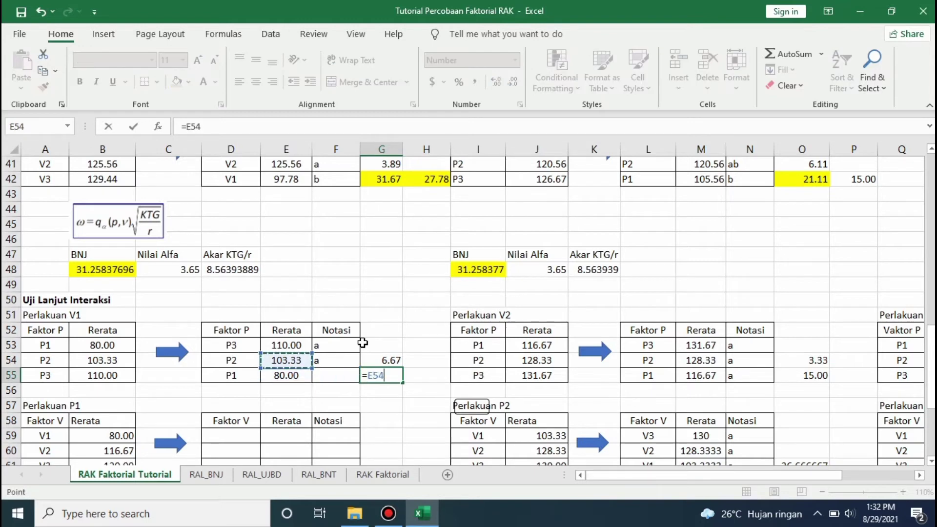
pyautogui.press('Up')
pyautogui.write('-')
pyautogui.press('Left')
pyautogui.press('Left')
pyautogui.press('Return')
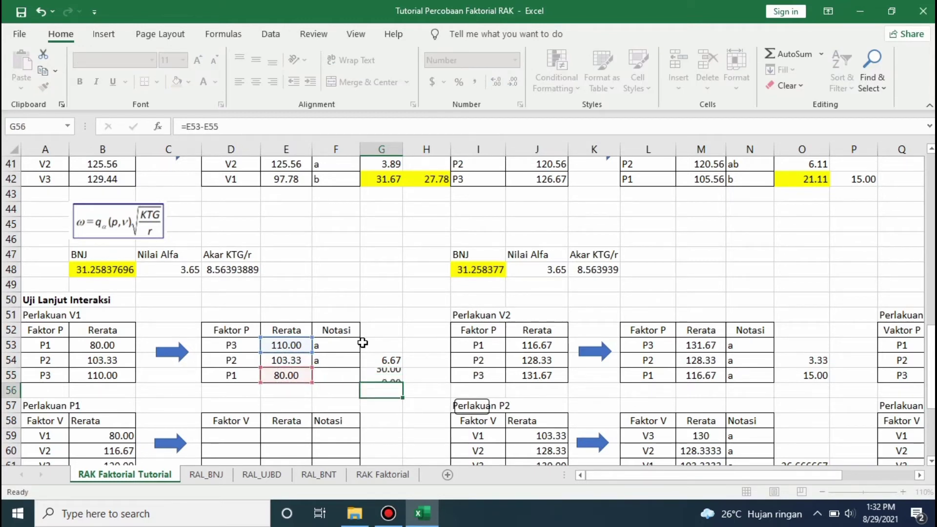
# - Compare the P3–P1 difference in G55 with the BNJ value in B48 and enter the notation "a" for P1 in F55
pyautogui.click(396, 376)
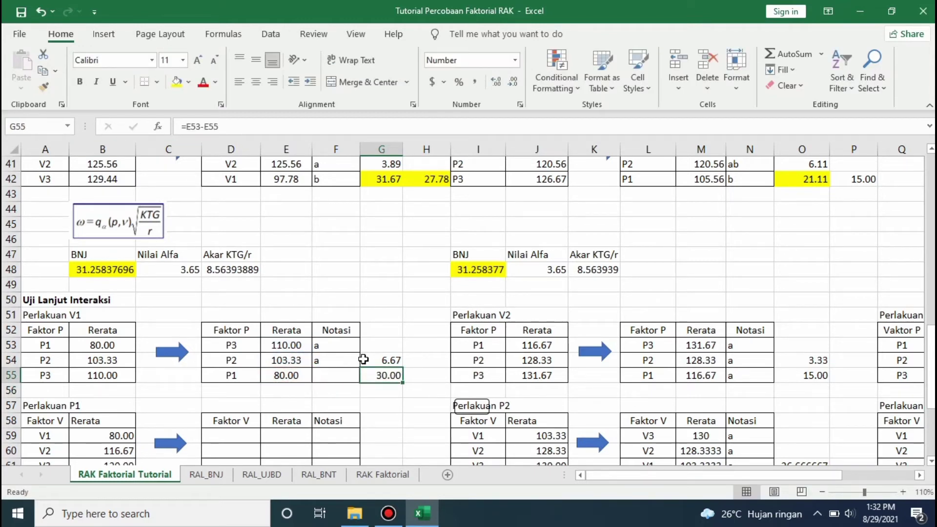
pyautogui.click(342, 377)
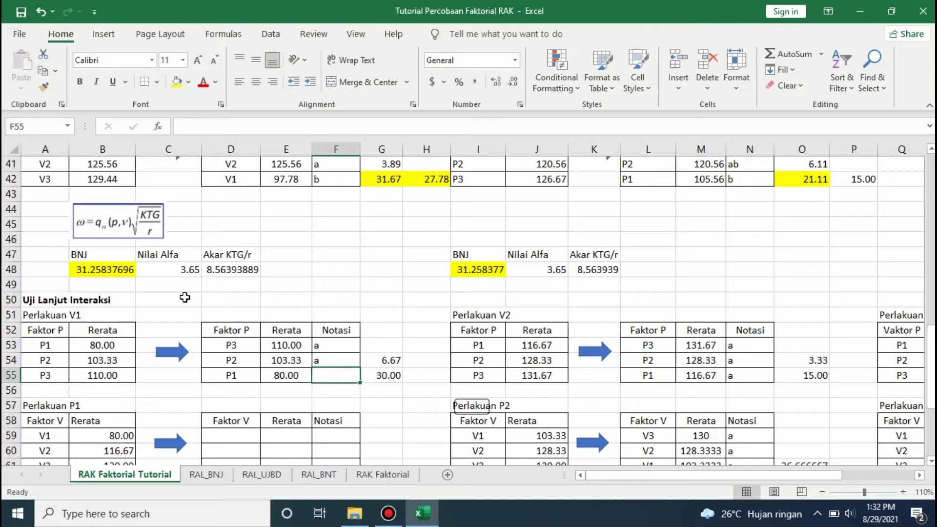
pyautogui.click(109, 271)
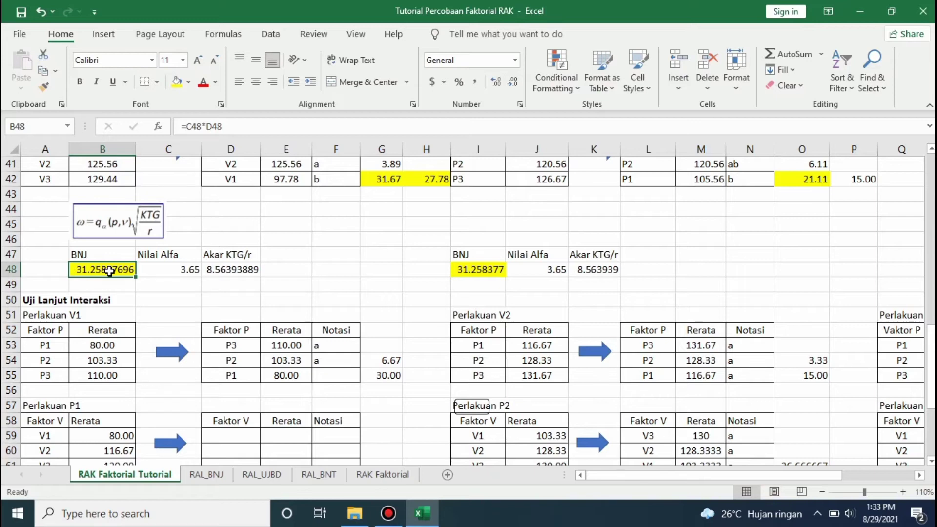
pyautogui.click(330, 374)
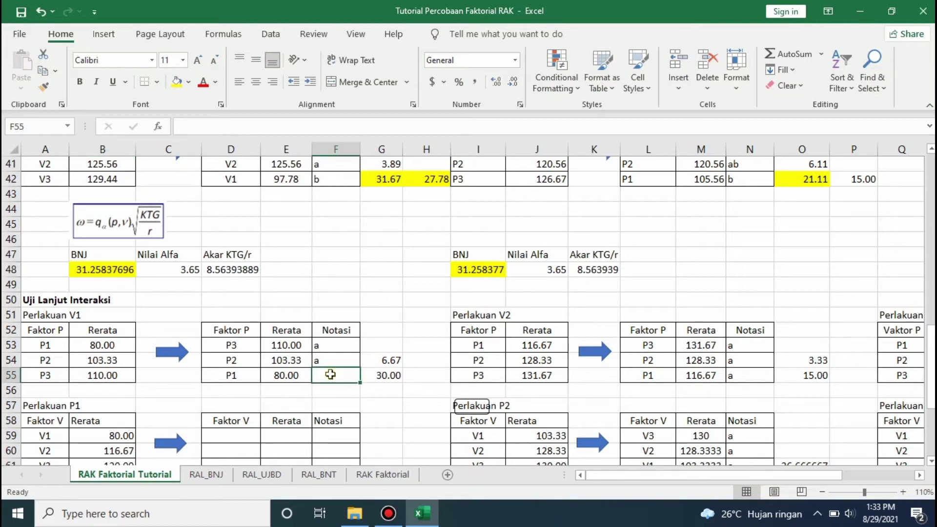
pyautogui.write('a')
pyautogui.press('Return')
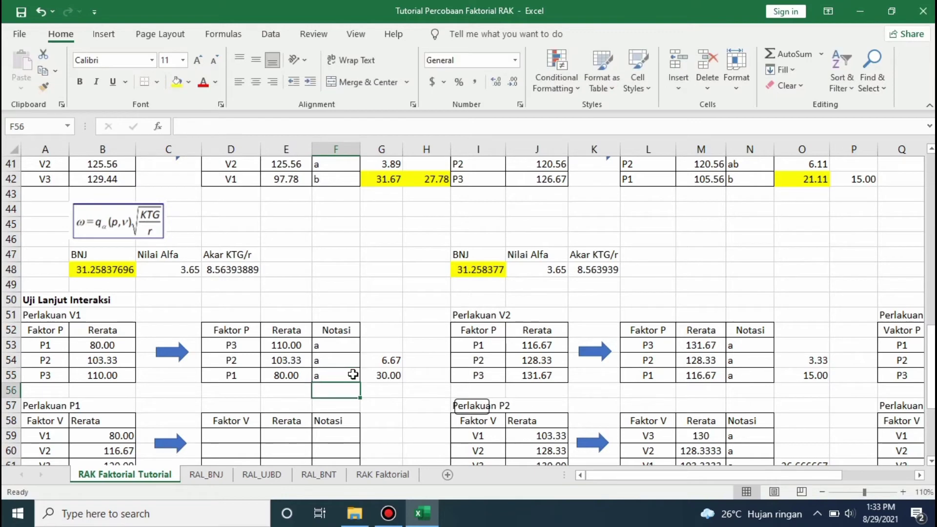
pyautogui.click(370, 375)
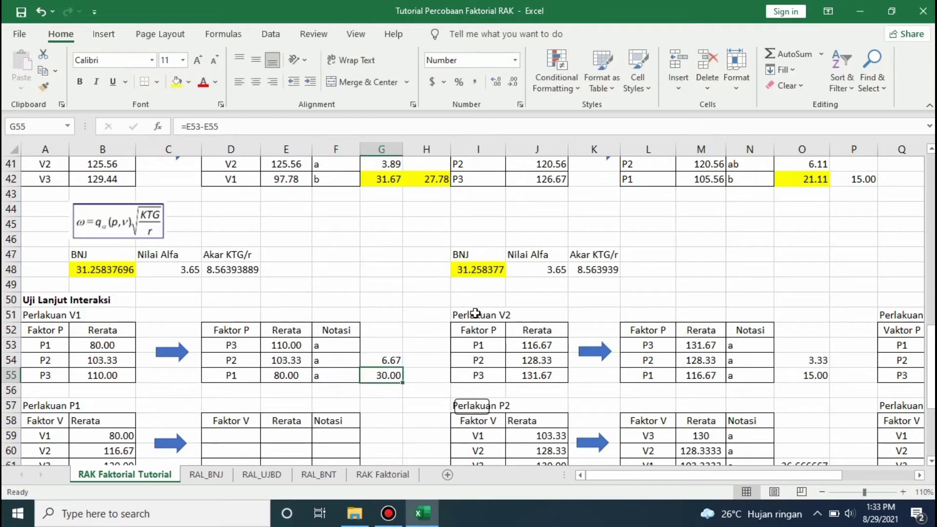
# - Review the ranked means and notations in the Perlakuan V2, V3, P2 and P3 tables
pyautogui.moveTo(483, 313); pyautogui.dragTo(867, 374)
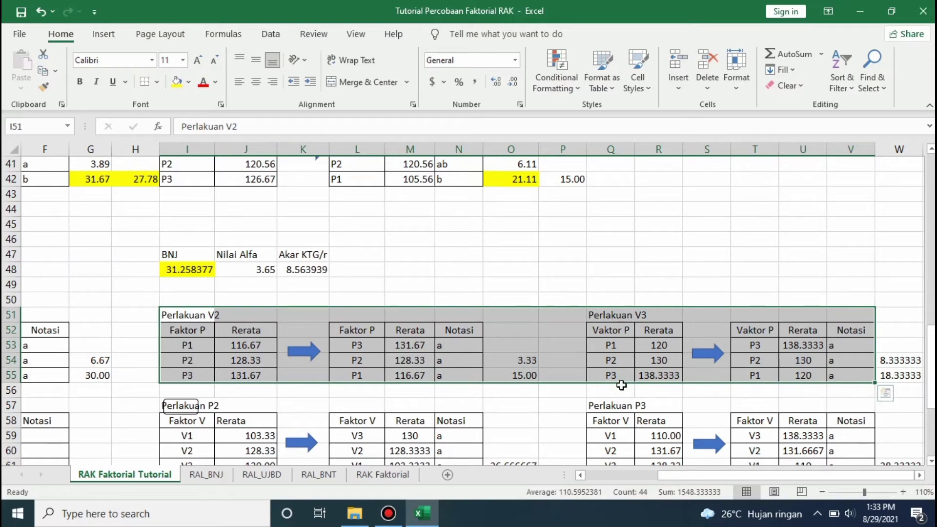
pyautogui.click(420, 372)
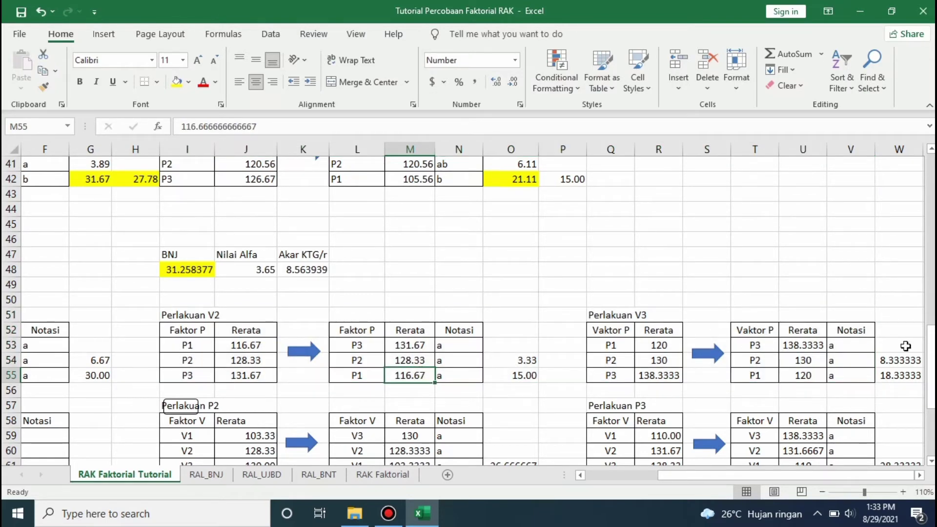
pyautogui.moveTo(929, 352); pyautogui.dragTo(929, 390)
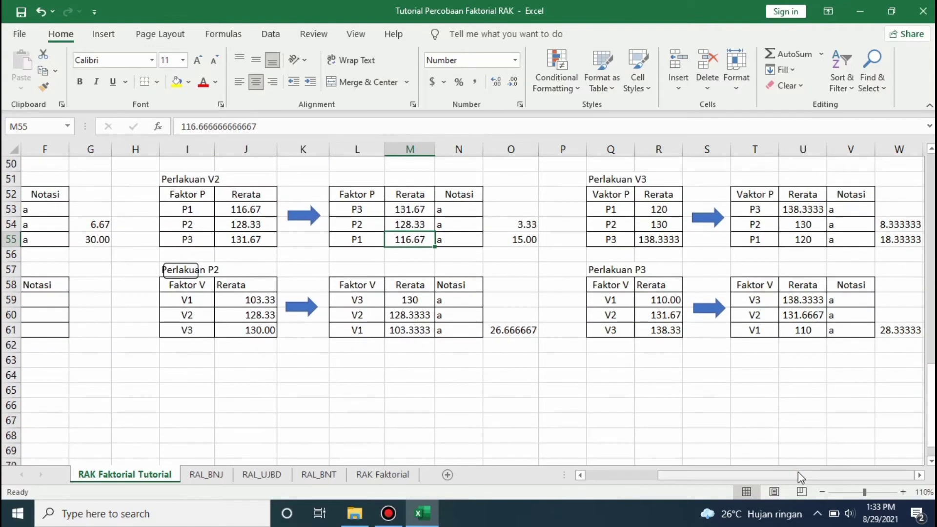
pyautogui.moveTo(798, 472); pyautogui.dragTo(653, 474)
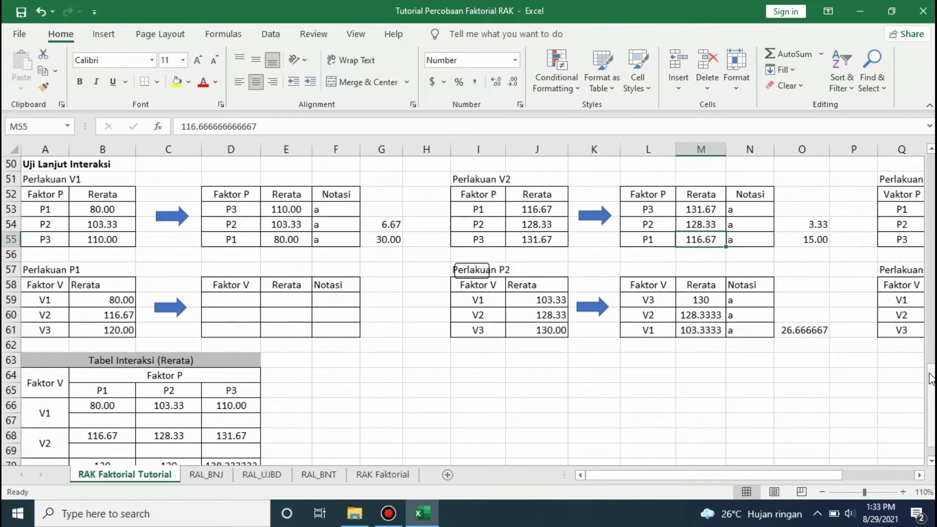
pyautogui.moveTo(932, 376); pyautogui.dragTo(933, 367)
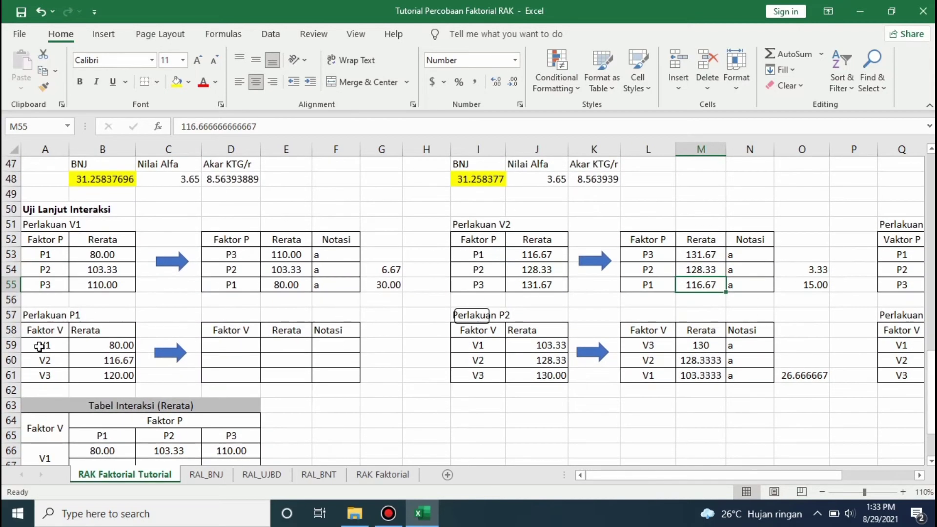
# - Examine the Perlakuan P1 table's V1–V3 means and the BNJ calculation in B47:D48 used for comparing them
pyautogui.click(39, 315)
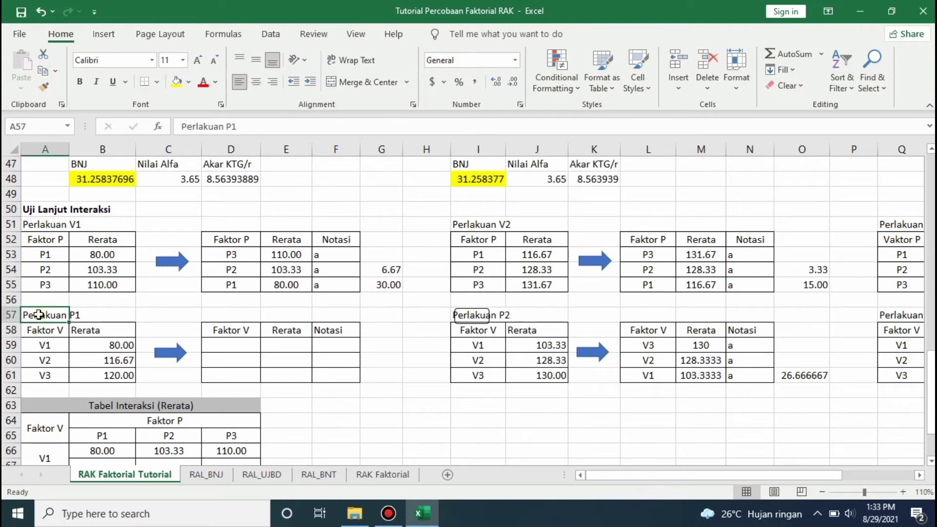
pyautogui.press('Up')
pyautogui.press('Up')
pyautogui.press('Down')
pyautogui.press('Down')
pyautogui.press('Down')
pyautogui.press('Down')
pyautogui.press('Down')
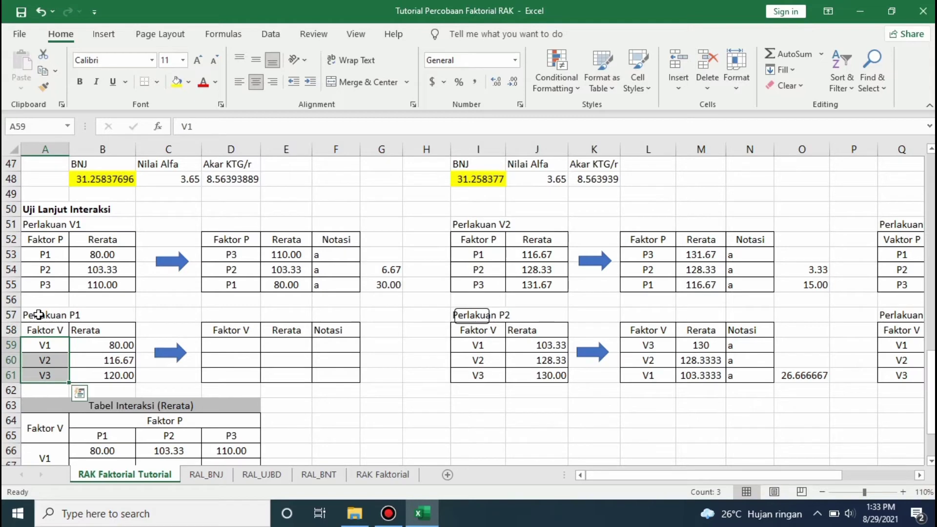
pyautogui.click(38, 315)
pyautogui.moveTo(932, 391); pyautogui.dragTo(932, 379)
pyautogui.click(84, 362)
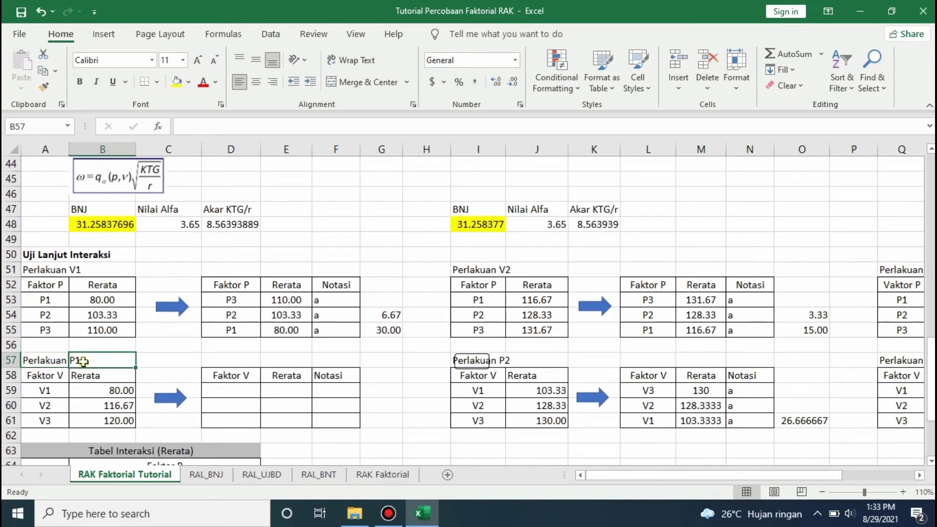
pyautogui.moveTo(100, 208); pyautogui.dragTo(227, 230)
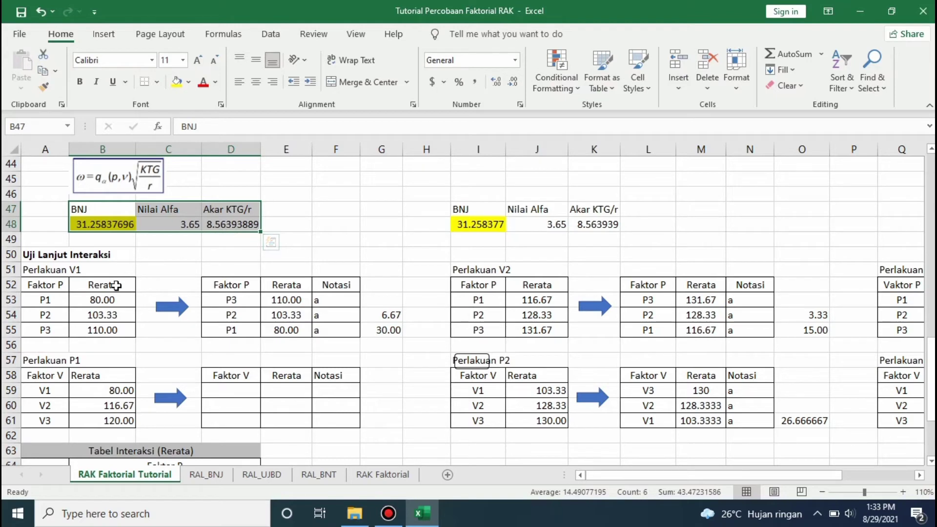
pyautogui.click(112, 341)
pyautogui.press('Down')
pyautogui.press('Down')
pyautogui.press('Down')
pyautogui.press('Down')
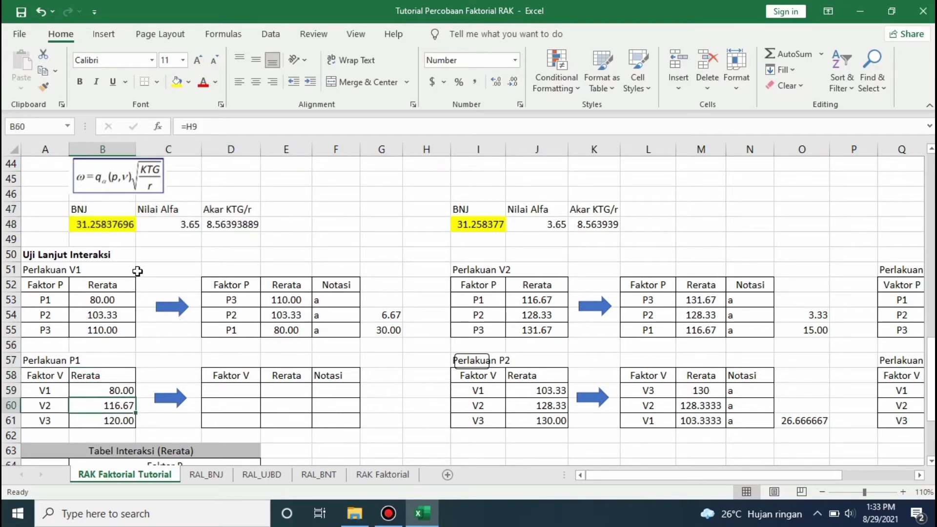
pyautogui.click(110, 227)
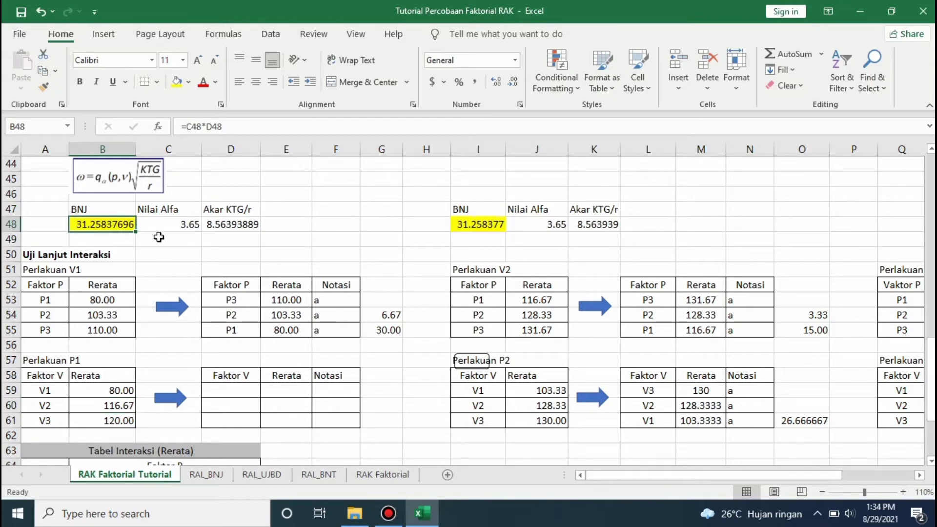
# - Copy the Perlakuan P1 factor levels and means from A59:B61 and paste them as values into D59:E61
pyautogui.click(222, 397)
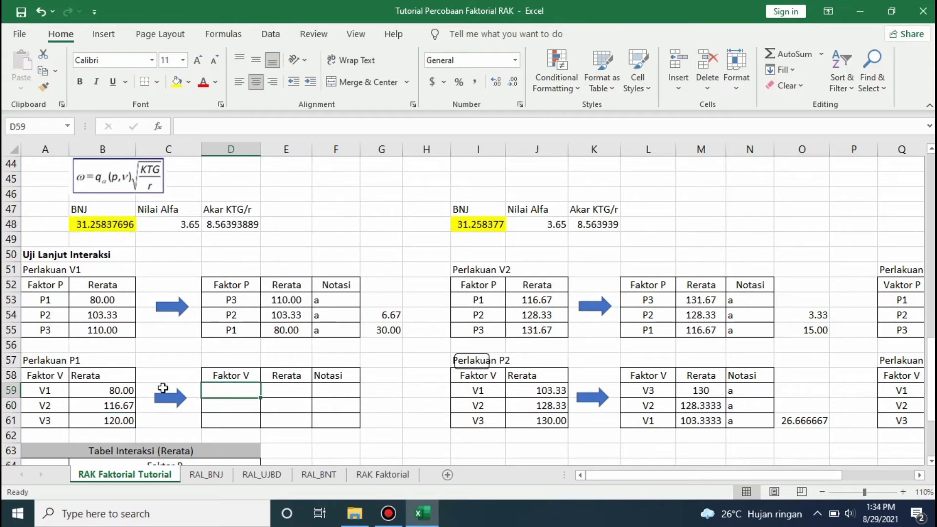
pyautogui.moveTo(42, 389); pyautogui.dragTo(120, 416)
pyautogui.hotkey('ctrl', 'c')
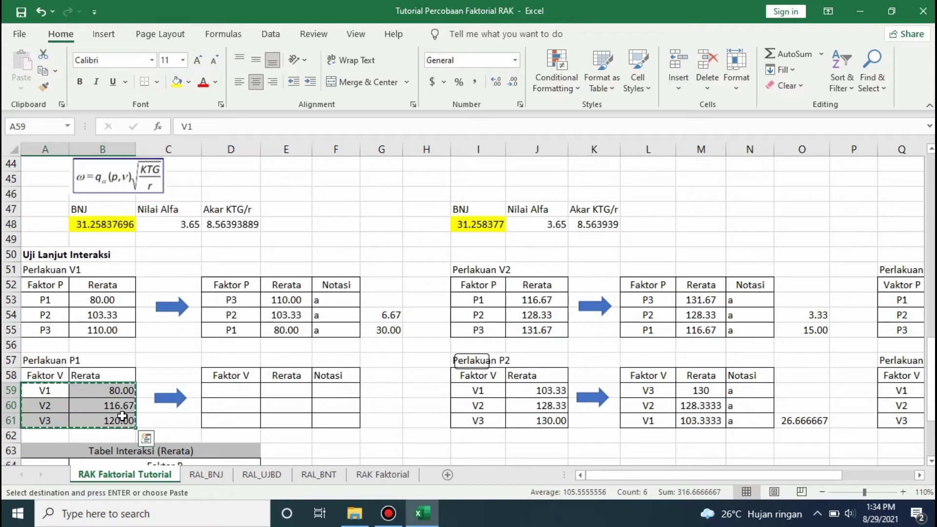
pyautogui.click(236, 394)
pyautogui.hotkey('ctrl', 'v')
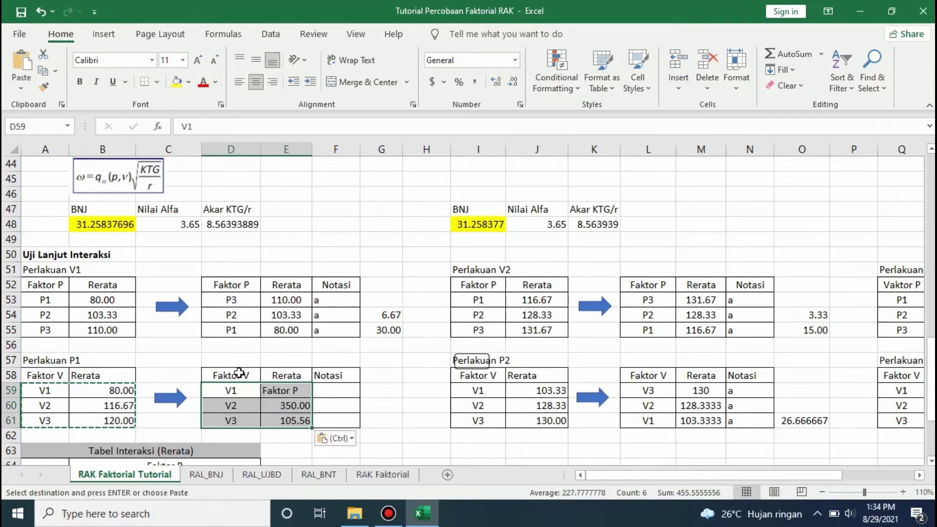
pyautogui.click(336, 439)
pyautogui.click(326, 376)
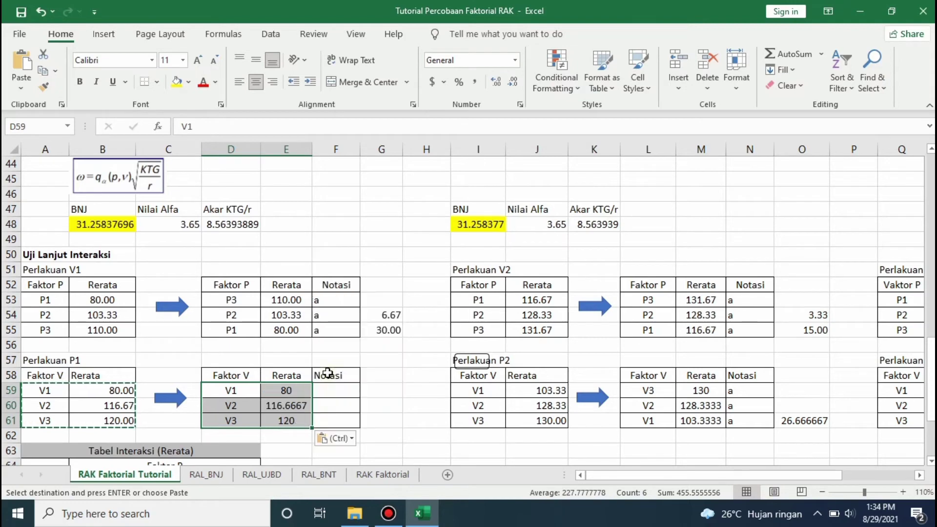
# - Sort the copied Perlakuan P1 table D58:E61 by Rerata from largest to smallest, treating the first row as headers
pyautogui.moveTo(230, 376); pyautogui.dragTo(287, 415)
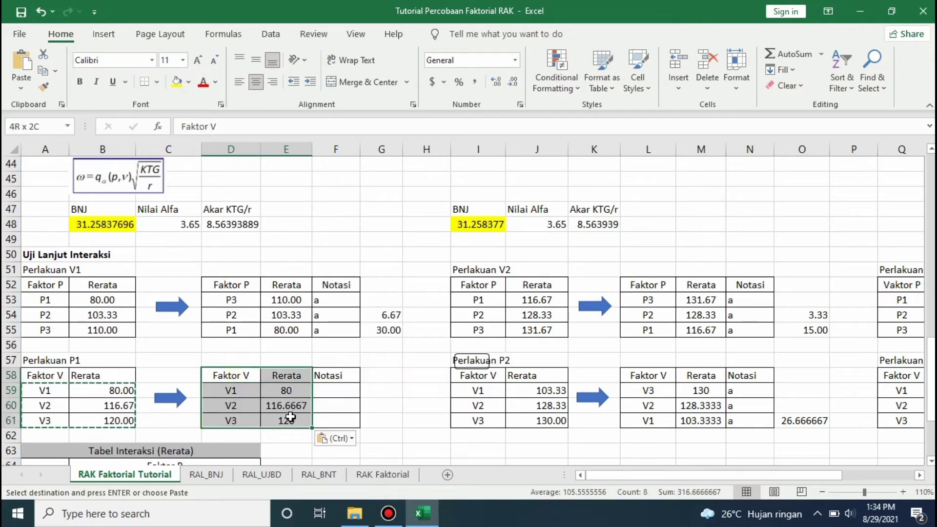
pyautogui.click(843, 73)
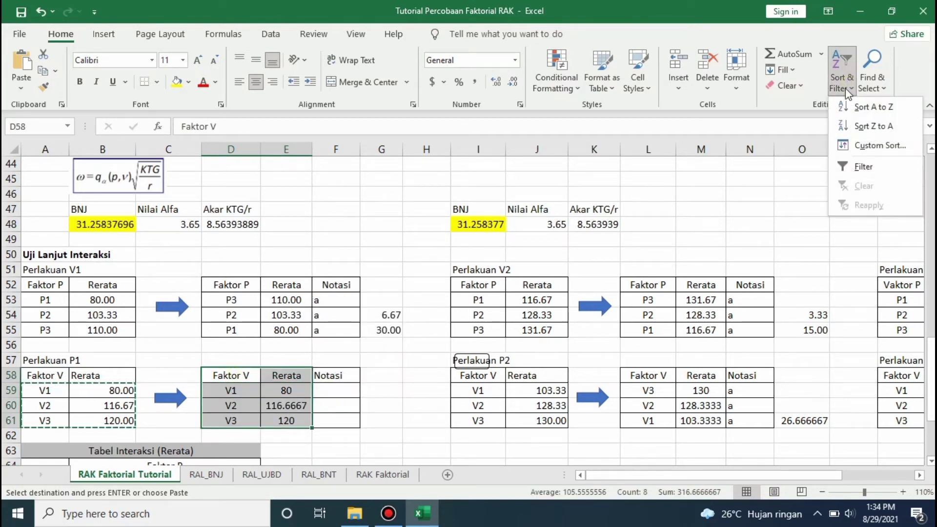
pyautogui.click(862, 145)
pyautogui.click(392, 224)
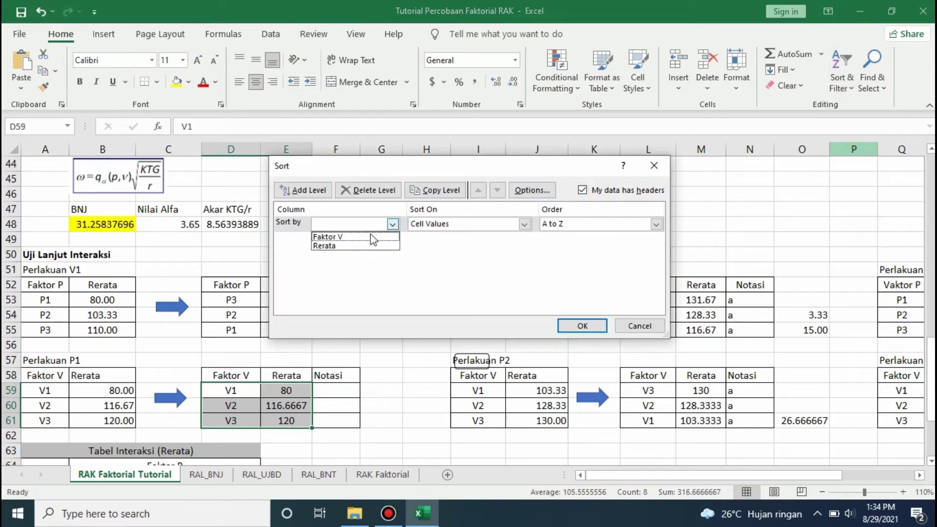
pyautogui.click(357, 246)
pyautogui.click(657, 224)
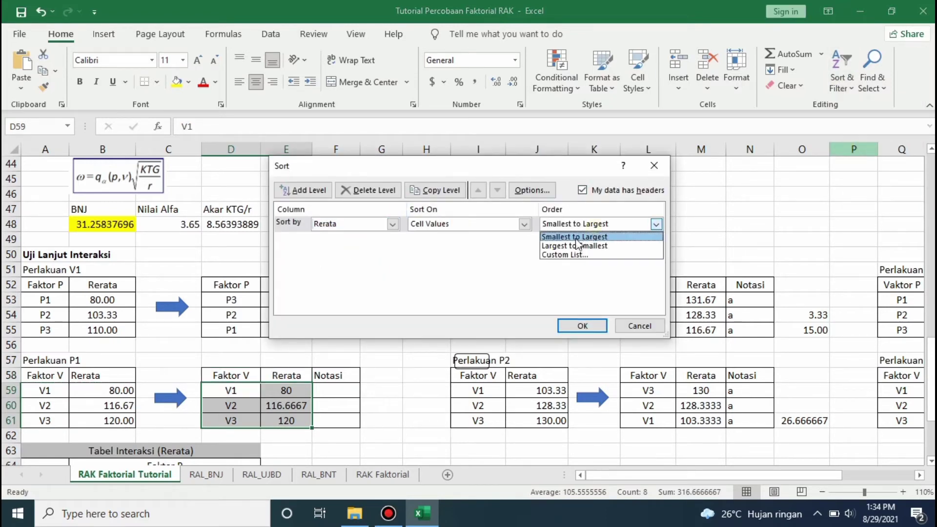
pyautogui.click(576, 247)
pyautogui.click(583, 325)
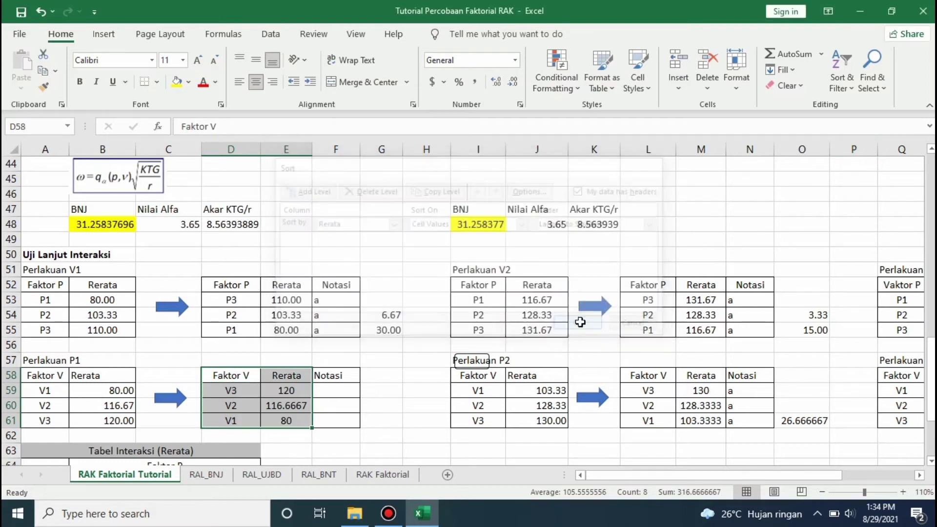
pyautogui.click(411, 400)
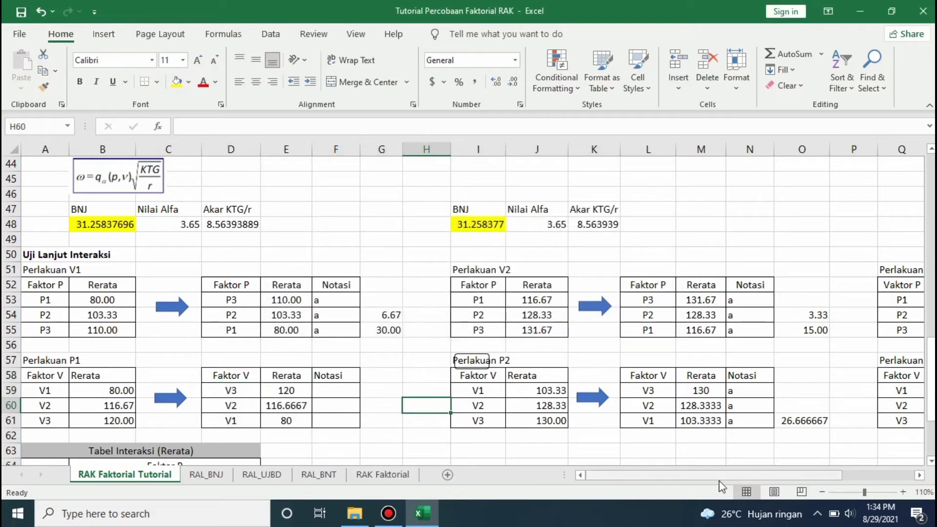
# - Trace the Perlakuan P1 means back to the V1P1, V2P1 and V3P1 rows of the RAK Percobaan Faktorial data table
pyautogui.moveTo(90, 395); pyautogui.dragTo(94, 417)
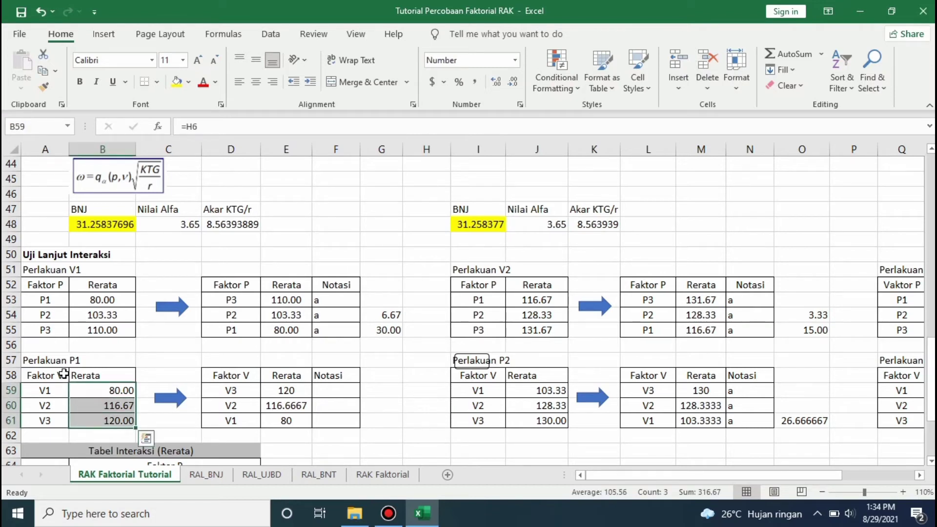
pyautogui.click(51, 362)
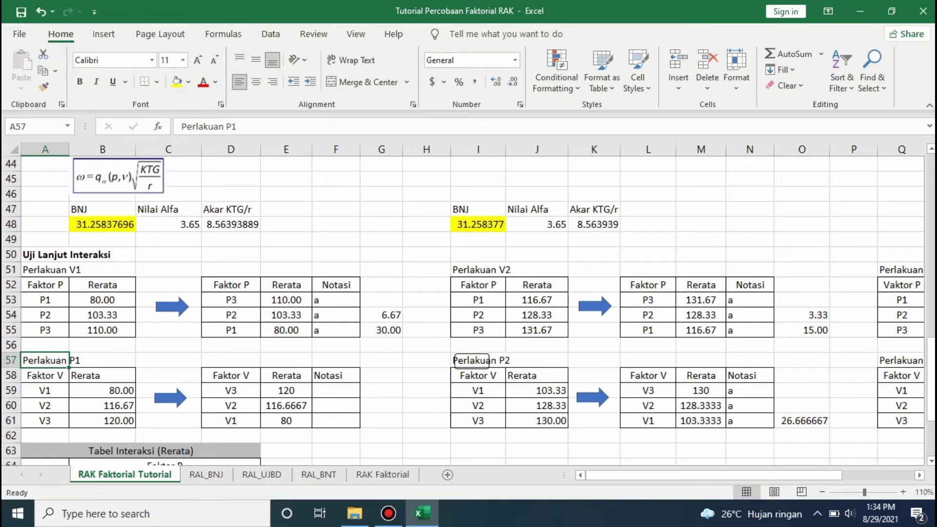
pyautogui.moveTo(932, 362); pyautogui.dragTo(915, 179)
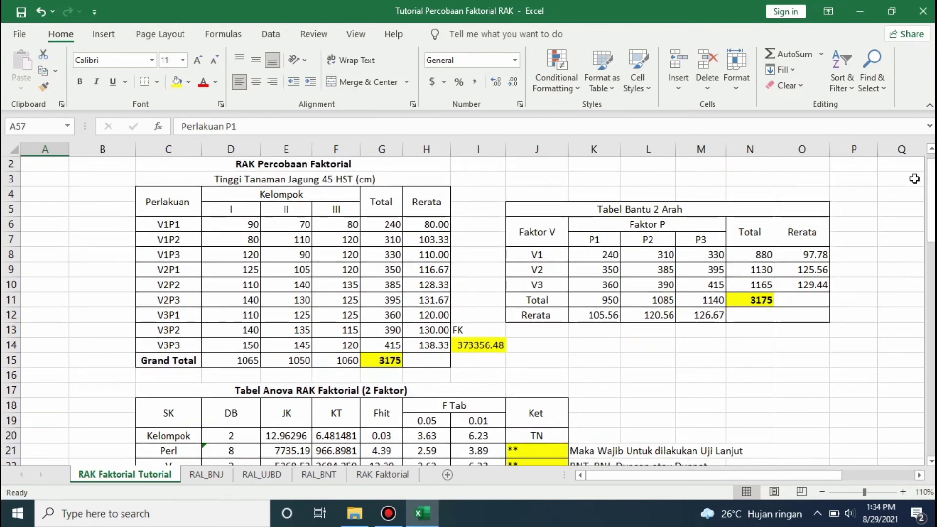
pyautogui.click(167, 225)
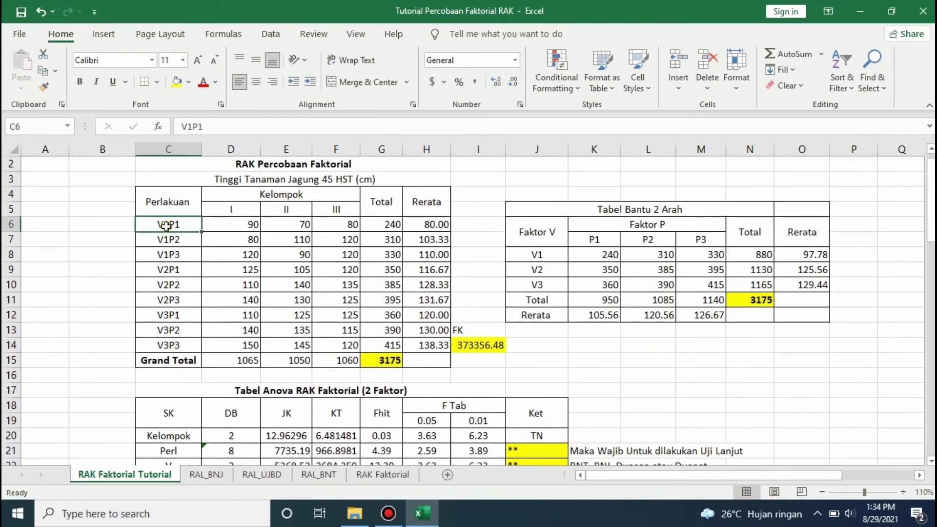
pyautogui.click(442, 225)
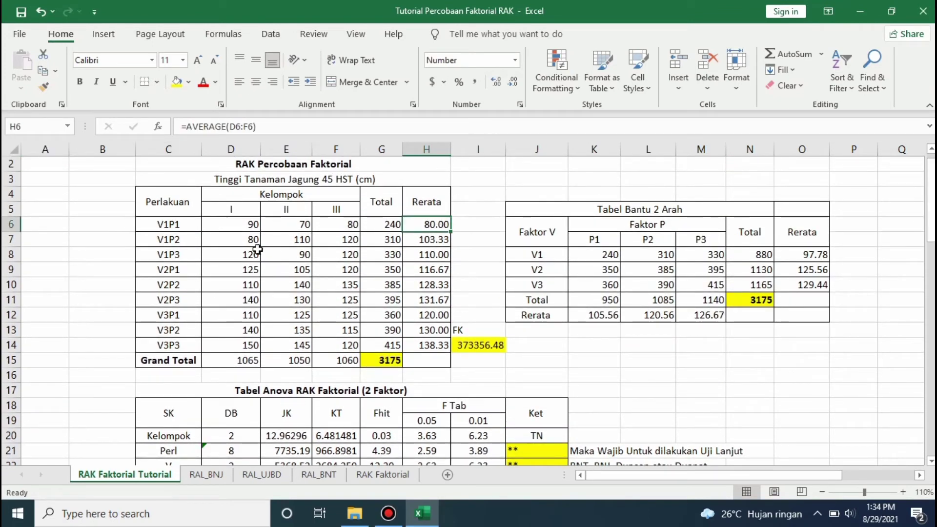
pyautogui.click(173, 271)
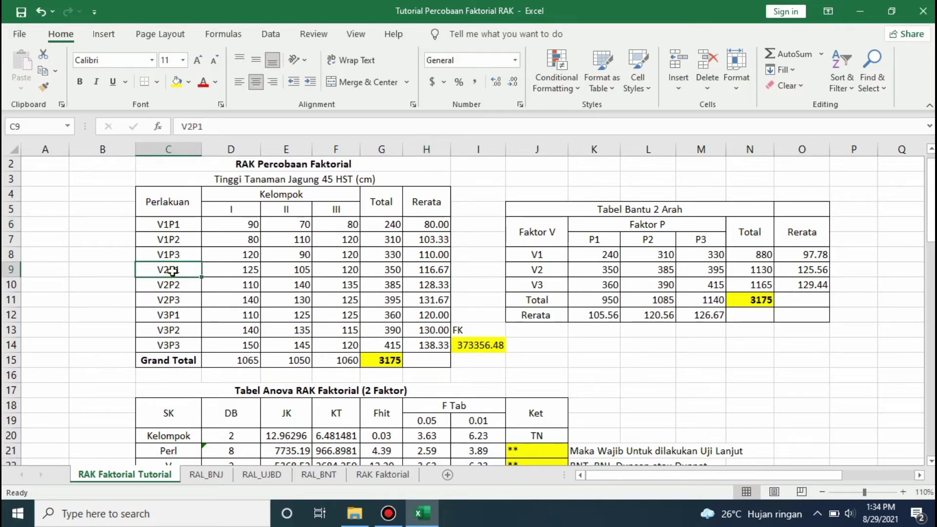
pyautogui.click(434, 269)
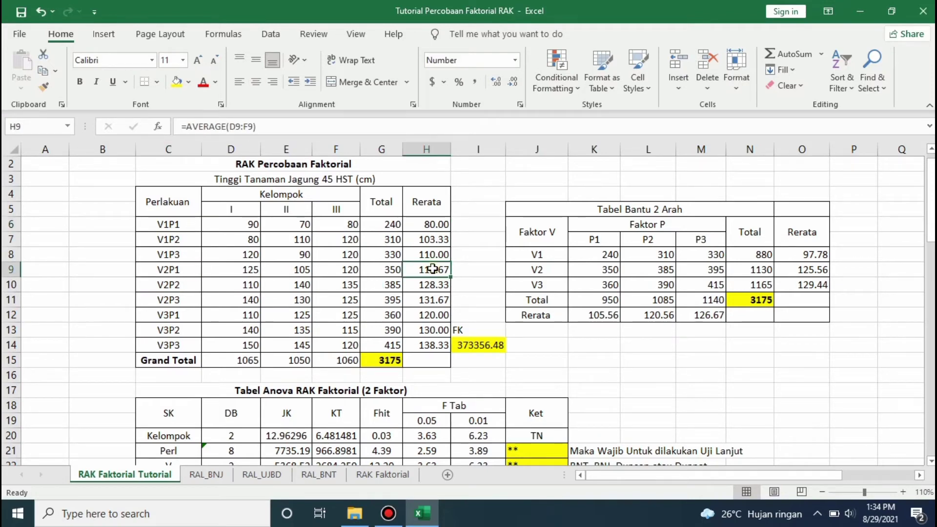
pyautogui.click(175, 315)
pyautogui.click(430, 315)
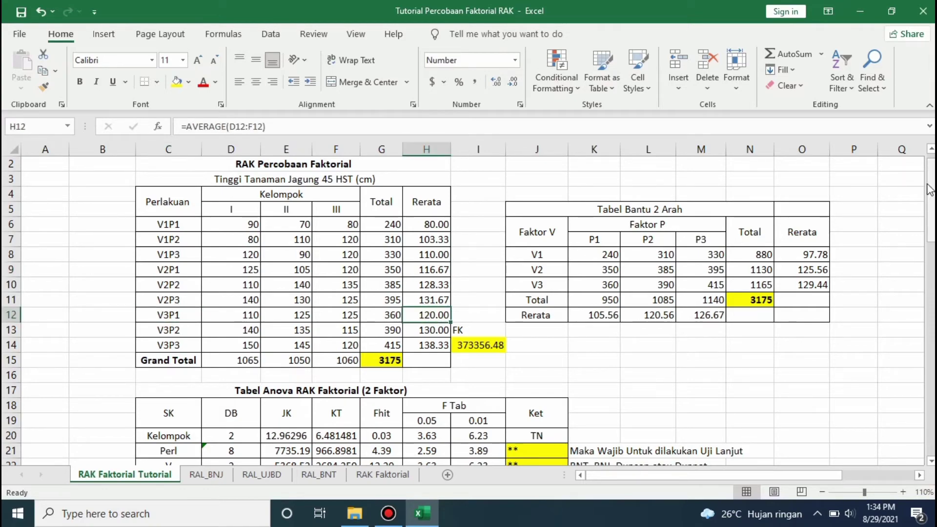
# - Review the original and sorted Perlakuan P1 means, and enter notation a for V3 in F59
pyautogui.moveTo(932, 195); pyautogui.dragTo(933, 200)
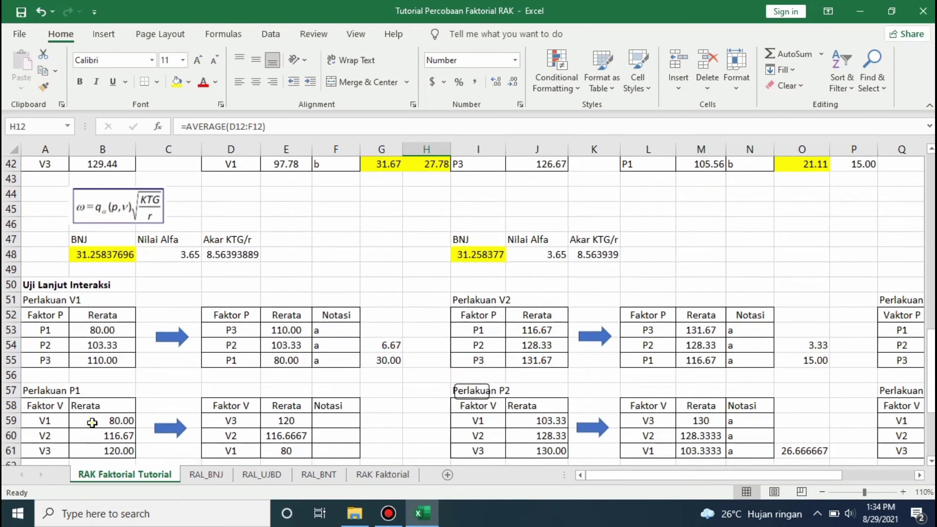
pyautogui.moveTo(92, 423); pyautogui.dragTo(98, 449)
pyautogui.moveTo(230, 421); pyautogui.dragTo(289, 450)
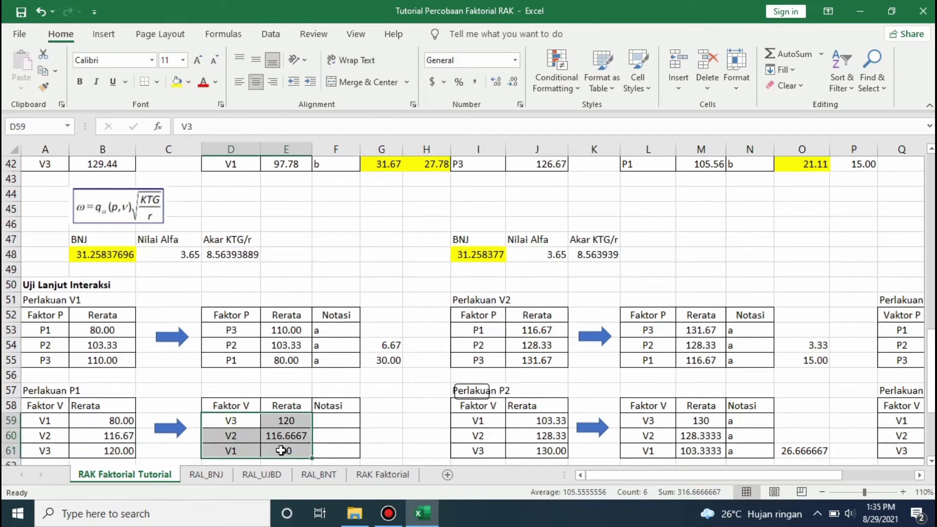
pyautogui.click(341, 418)
pyautogui.write('a')
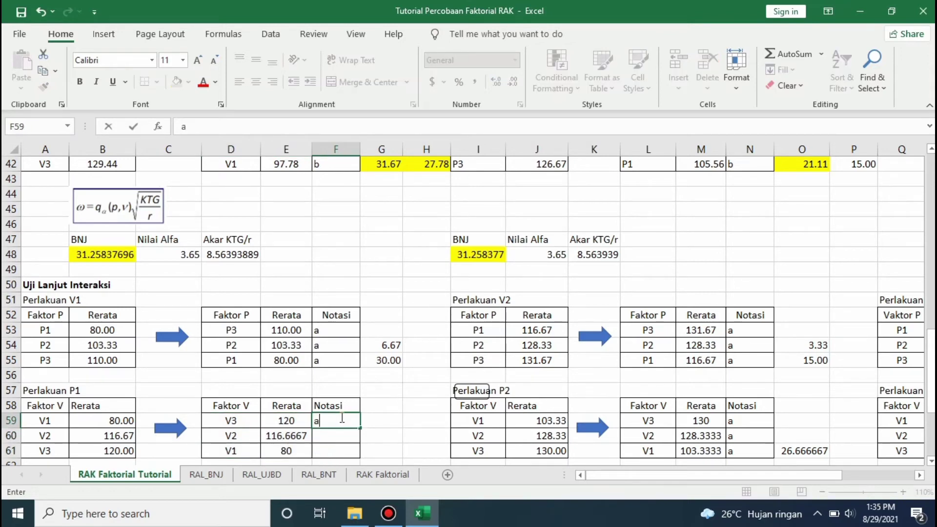
pyautogui.press('Tab')
# - Calculate the difference between the V3 and V2 means of Perlakuan P1 in G60 with =E59-E60
pyautogui.press('Down')
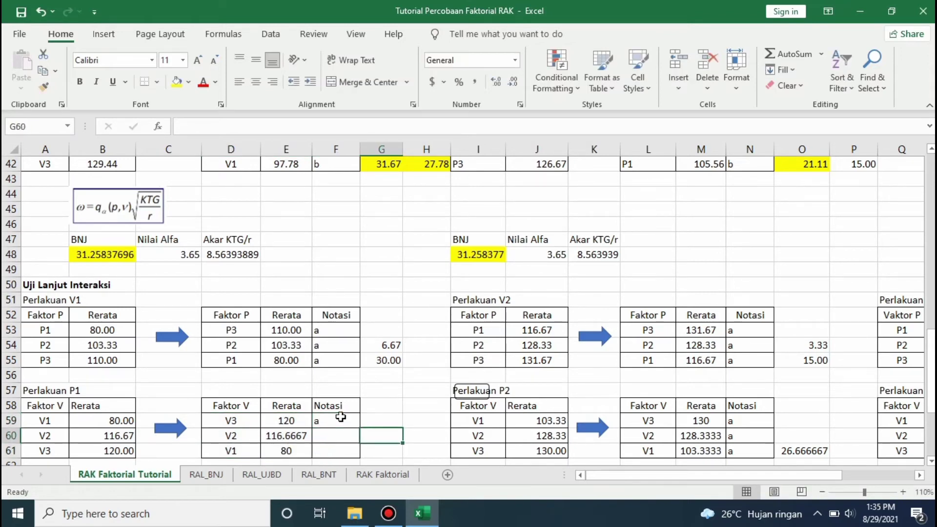
pyautogui.write('=')
pyautogui.press('Left')
pyautogui.press('Left')
pyautogui.press('Up')
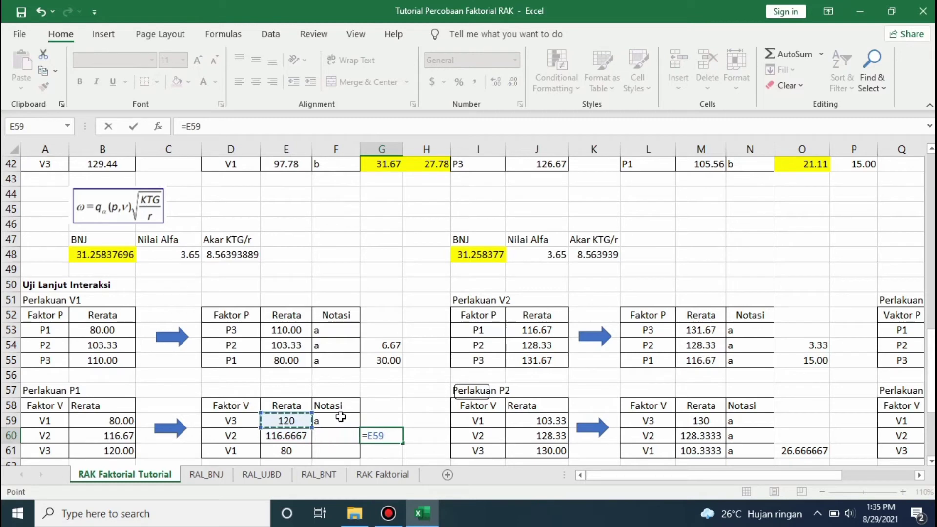
pyautogui.write('-')
pyautogui.press('Left')
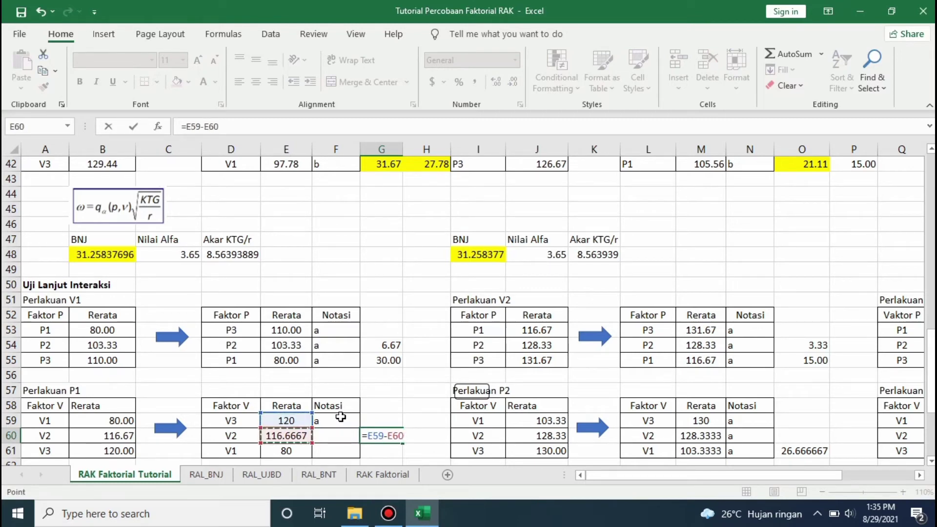
pyautogui.press('Return')
# - Enter notation a for V2 in F60 of the sorted Perlakuan P1 table
pyautogui.write('=')
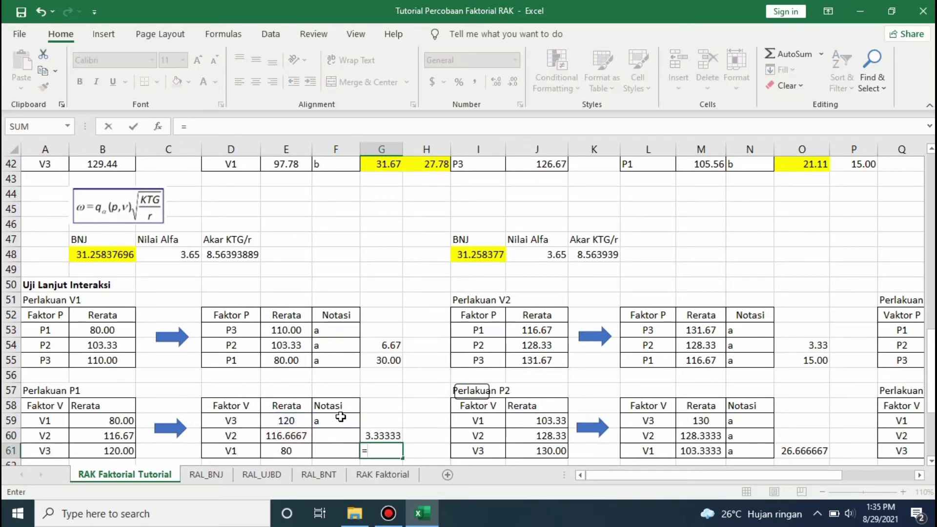
pyautogui.press('Escape')
pyautogui.press('Down')
pyautogui.press('Left')
pyautogui.press('Up')
pyautogui.press('Up')
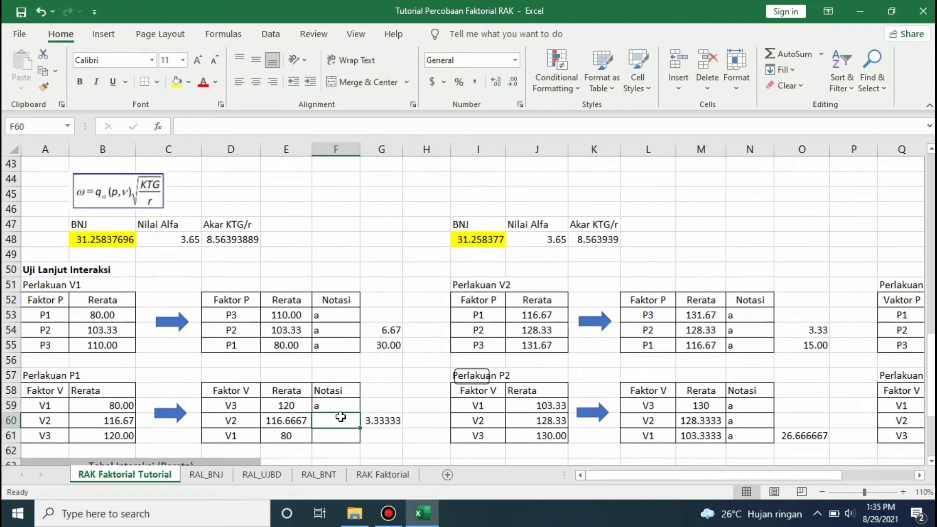
pyautogui.write('a')
pyautogui.press('Return')
# - Calculate the difference between the V3 and V1 means in G61 with =E59-E61 and fill the cell yellow
pyautogui.press('Right')
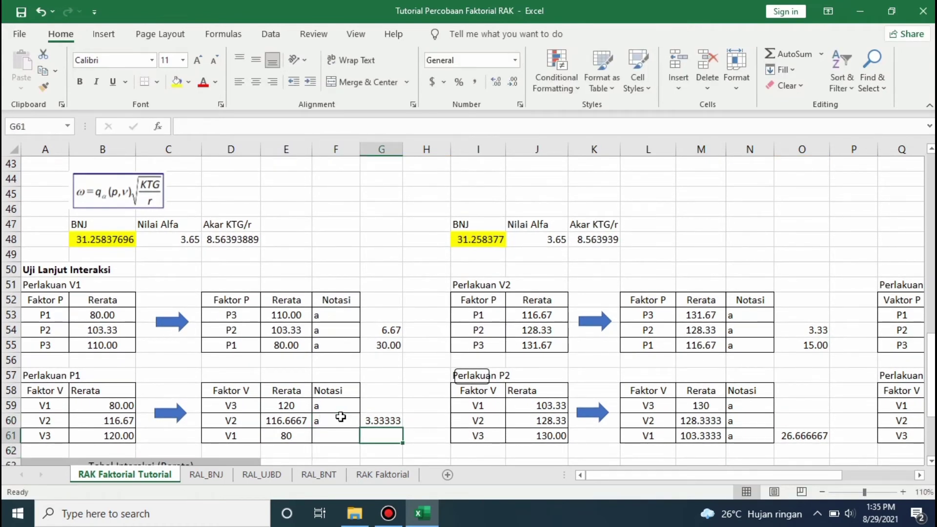
pyautogui.write('=')
pyautogui.press('Left')
pyautogui.press('Left')
pyautogui.press('Up')
pyautogui.press('Up')
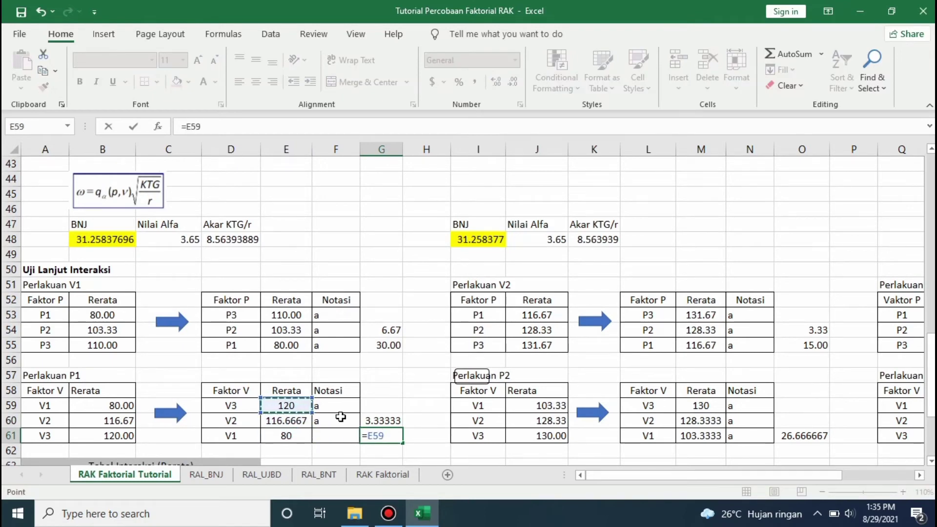
pyautogui.write('-')
pyautogui.press('Left')
pyautogui.press('Left')
pyautogui.press('Return')
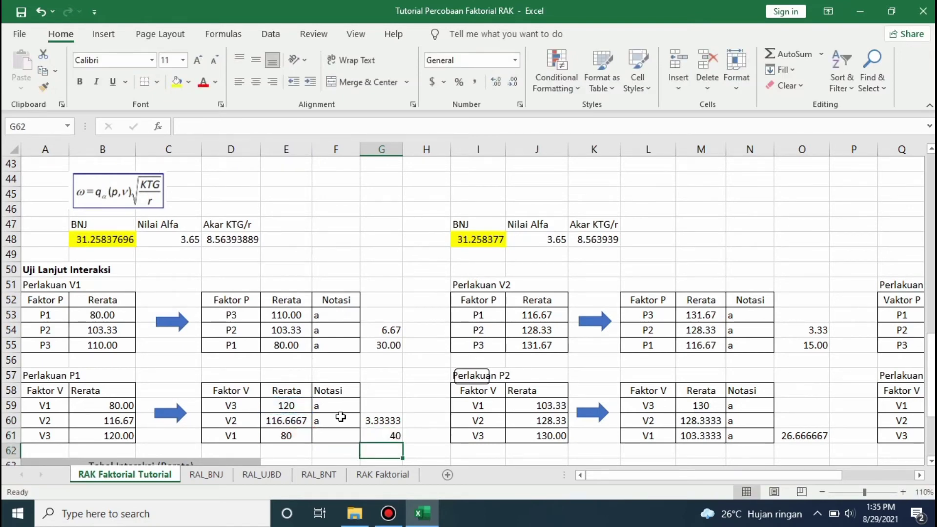
pyautogui.press('Up')
pyautogui.click(176, 82)
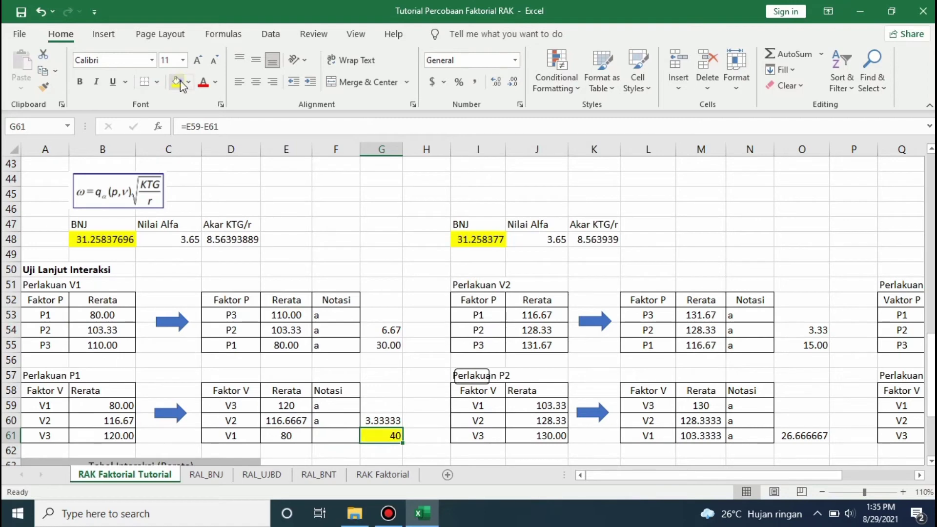
# - Compare the difference in G61 with the BNJ value in B48 and enter notation b for V1 in F61
pyautogui.click(337, 440)
pyautogui.click(391, 442)
pyautogui.click(81, 242)
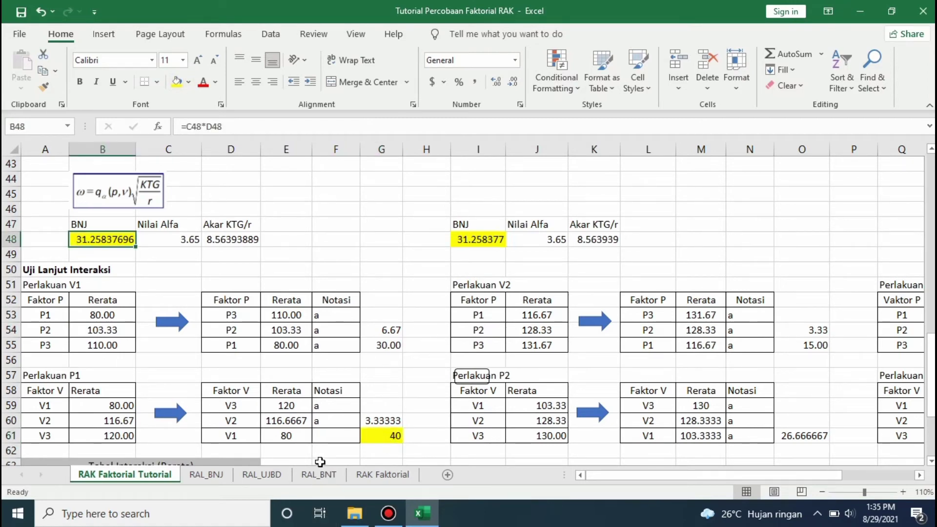
pyautogui.click(329, 435)
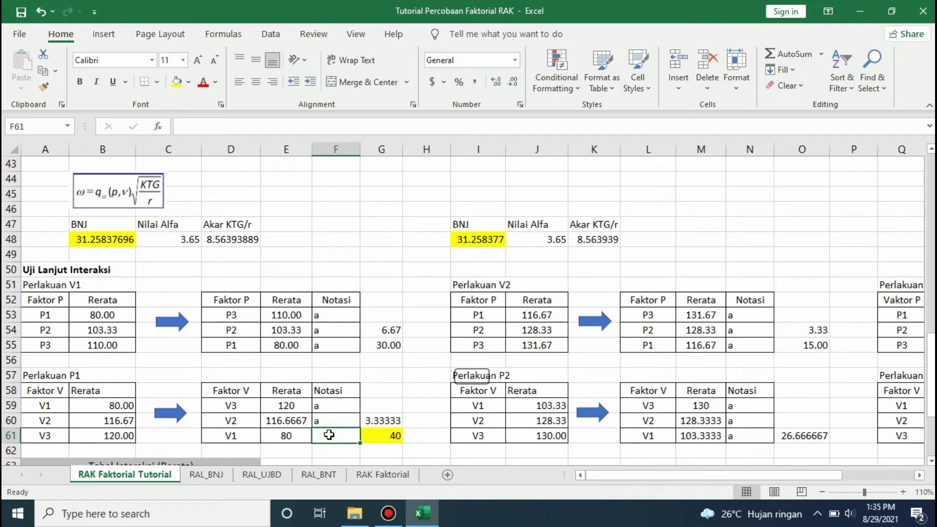
pyautogui.write('b')
pyautogui.press('Tab')
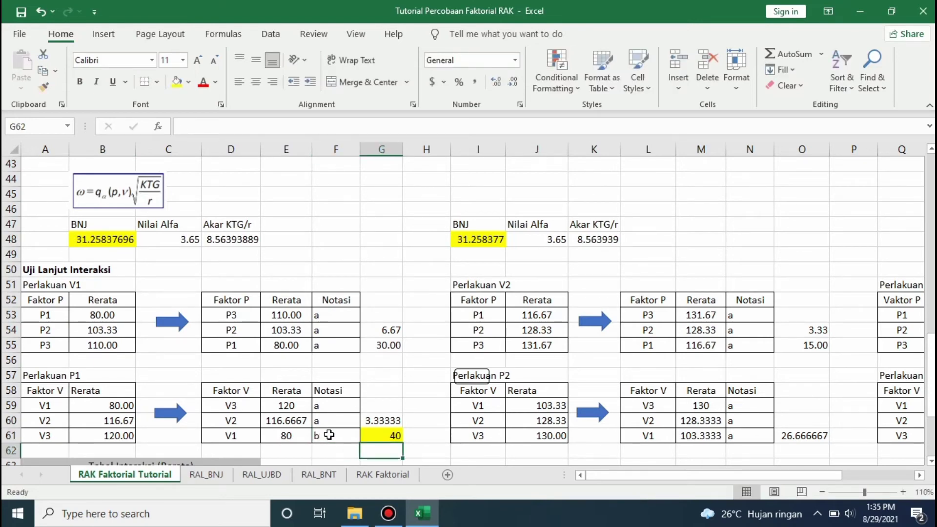
# - Calculate the difference between the V2 and V1 means of Perlakuan P1 in H61 with =E60-E61
pyautogui.press('Tab')
pyautogui.write('=')
pyautogui.press('Left')
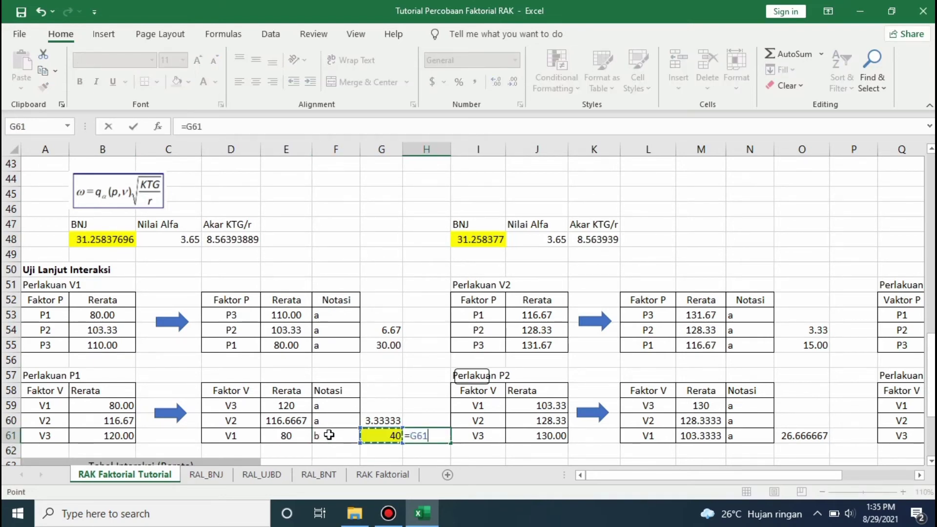
pyautogui.press('BackSpace')
pyautogui.press('BackSpace')
pyautogui.press('BackSpace')
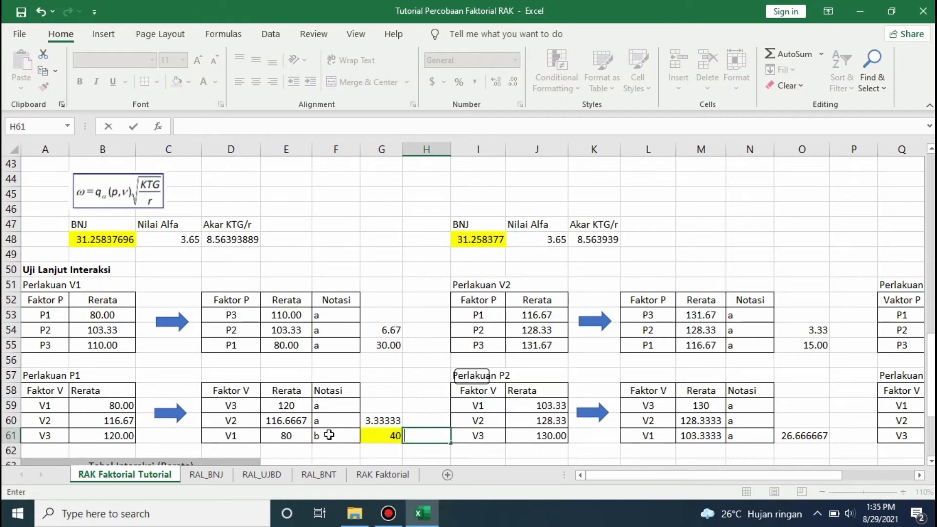
pyautogui.press('Left')
pyautogui.press('Left')
pyautogui.press('Left')
pyautogui.press('Up')
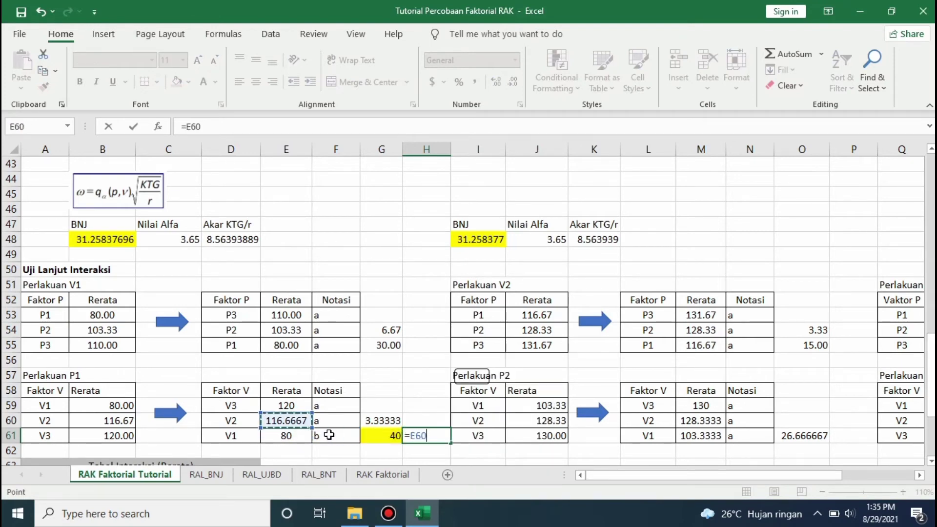
pyautogui.write('-')
pyautogui.press('Left')
pyautogui.press('Left')
pyautogui.press('Left')
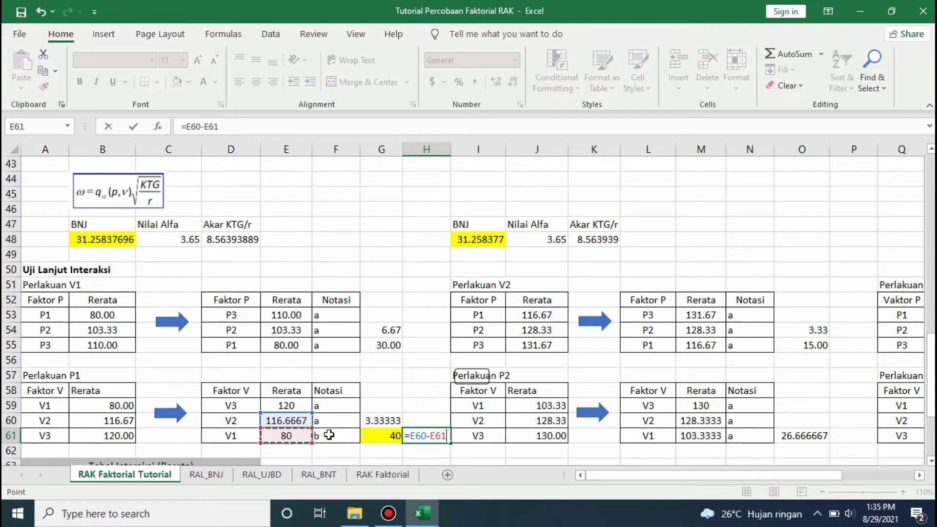
pyautogui.press('Return')
# - Fill H61 yellow and check its difference against the BNJ value in B48 and the V2 notation
pyautogui.click(432, 436)
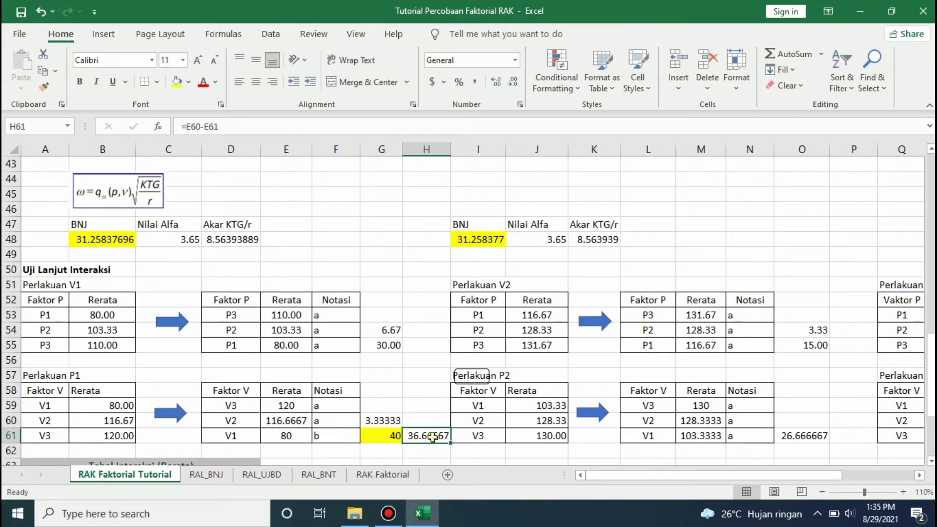
pyautogui.click(177, 79)
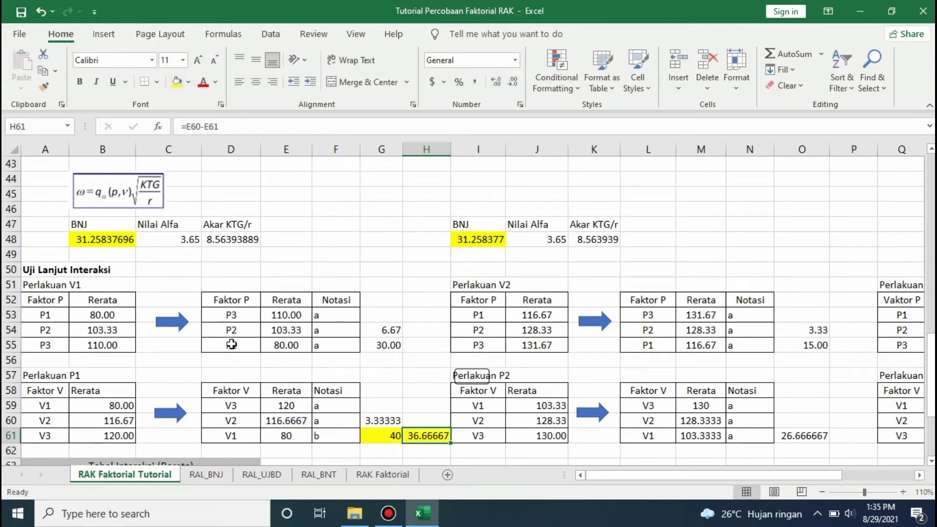
pyautogui.click(100, 239)
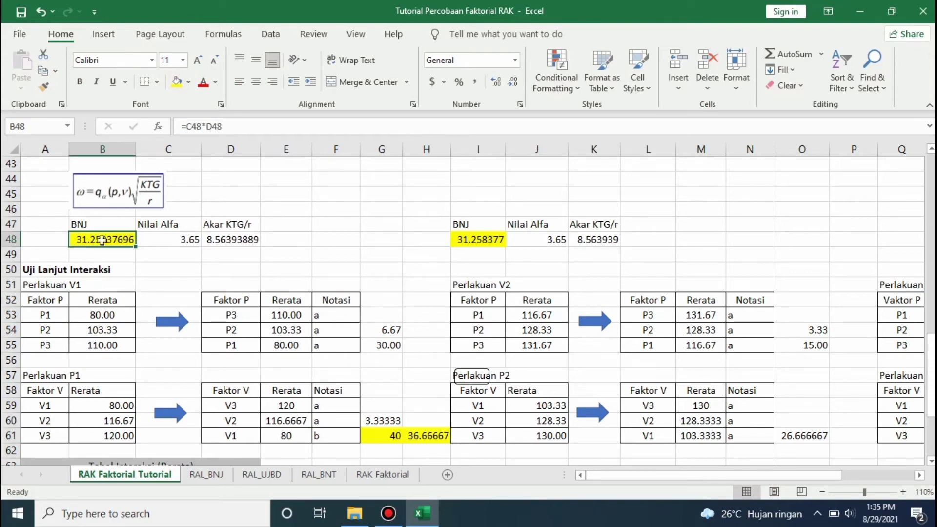
pyautogui.click(306, 425)
pyautogui.press('Down')
pyautogui.press('Right')
pyautogui.click(328, 420)
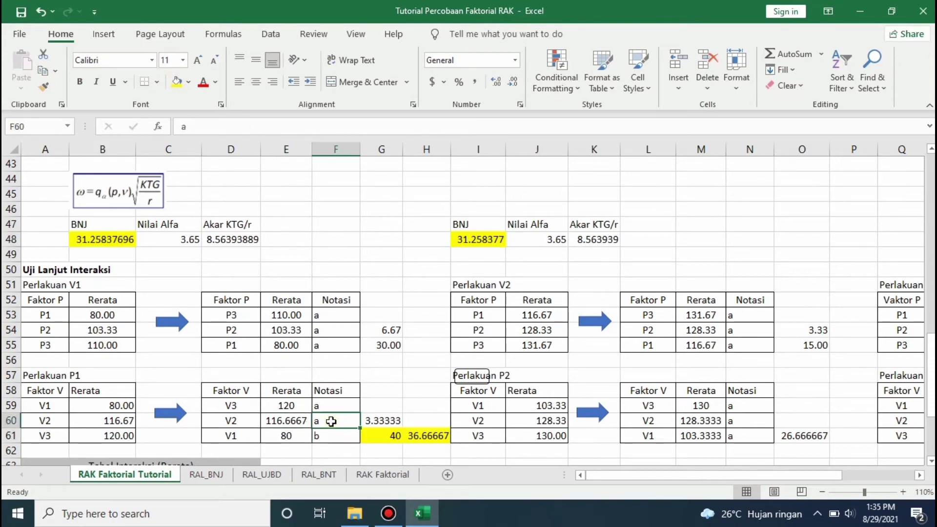
# - Delete the stray rectangle shape lying over the Perlakuan P2 label in row 57
pyautogui.click(499, 429)
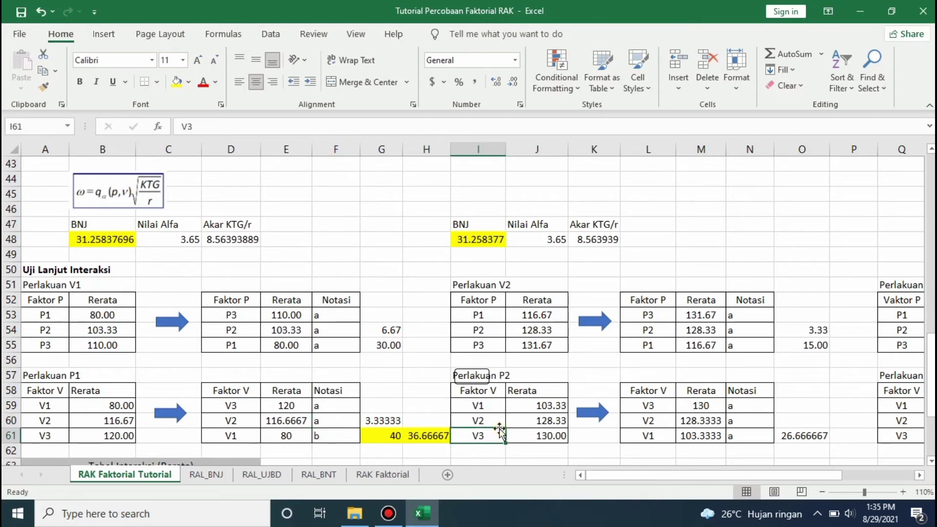
pyautogui.click(482, 372)
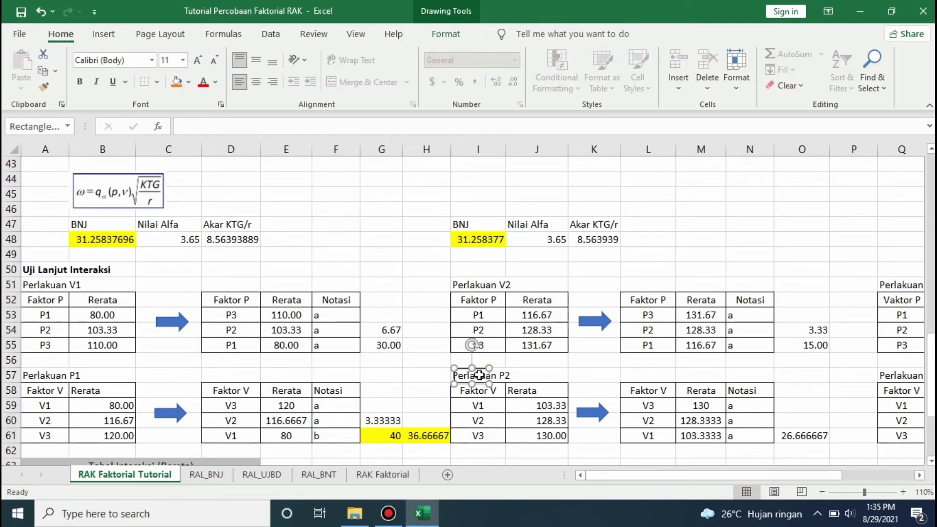
pyautogui.press('Delete')
pyautogui.press('Up')
pyautogui.press('Up')
pyautogui.press('Up')
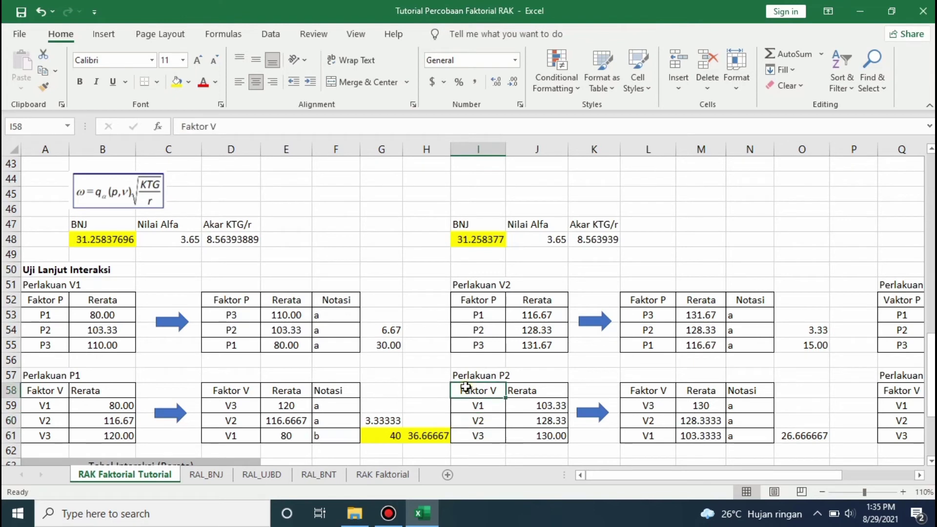
# - Examine the Perlakuan P2 and P3 comparison tables in I57:W61, undoing any accidental arrow move
pyautogui.moveTo(461, 376); pyautogui.dragTo(855, 438)
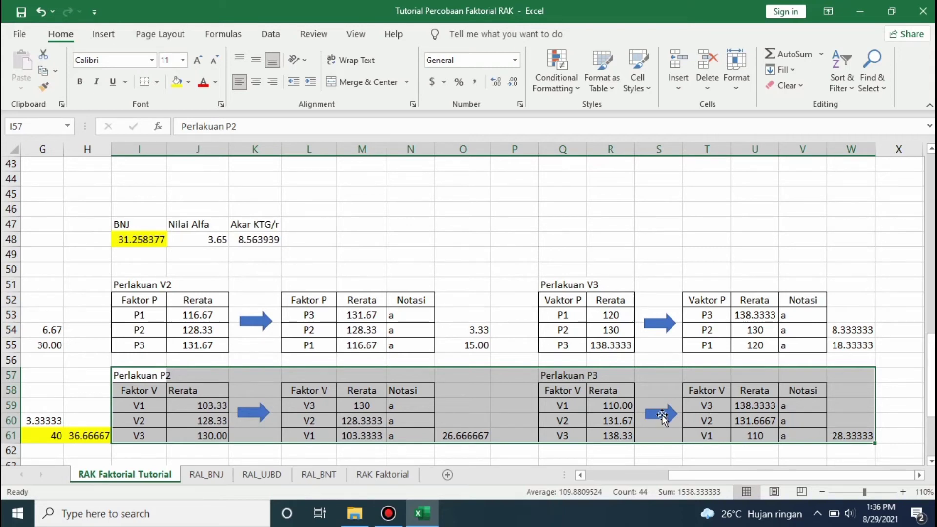
pyautogui.moveTo(662, 418); pyautogui.dragTo(709, 409)
pyautogui.hotkey('ctrl', 'z')
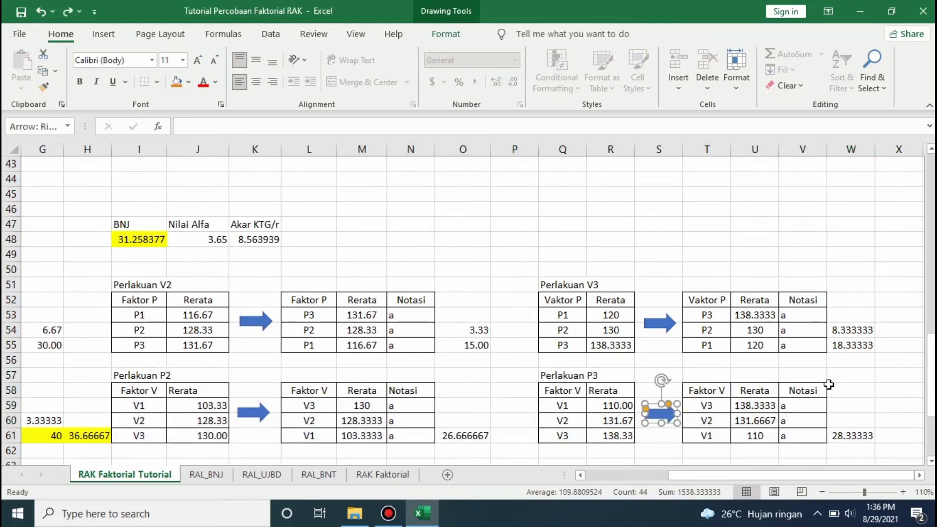
pyautogui.click(829, 386)
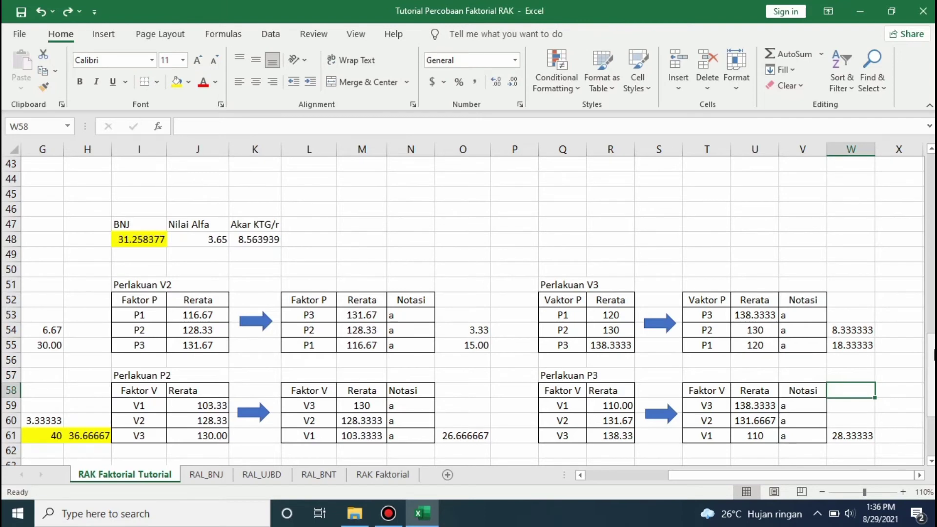
# - Examine the layout of the Tabel Interaksi (Rerata) in A63:D71, including its Faktor V and Faktor P headings and V1 cells
pyautogui.moveTo(933, 352); pyautogui.dragTo(933, 359)
pyautogui.moveTo(897, 481); pyautogui.dragTo(790, 478)
pyautogui.click(427, 330)
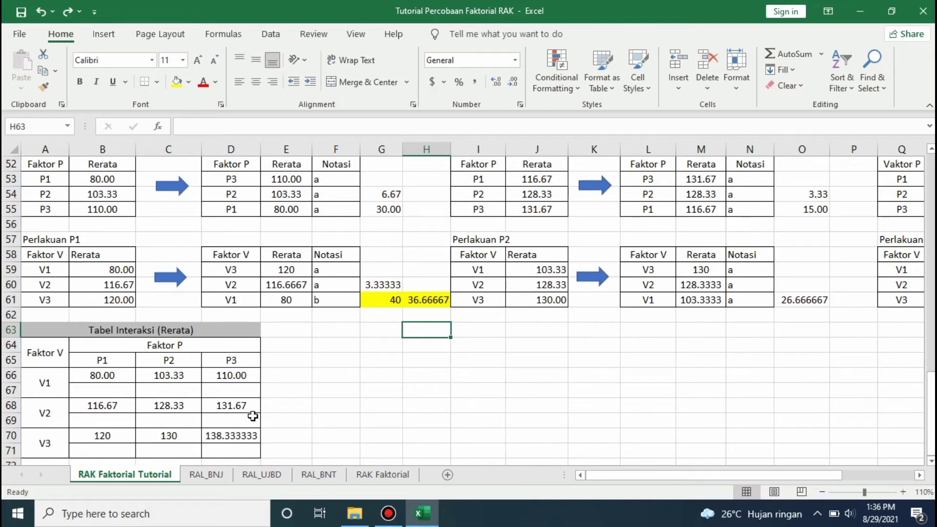
pyautogui.click(168, 374)
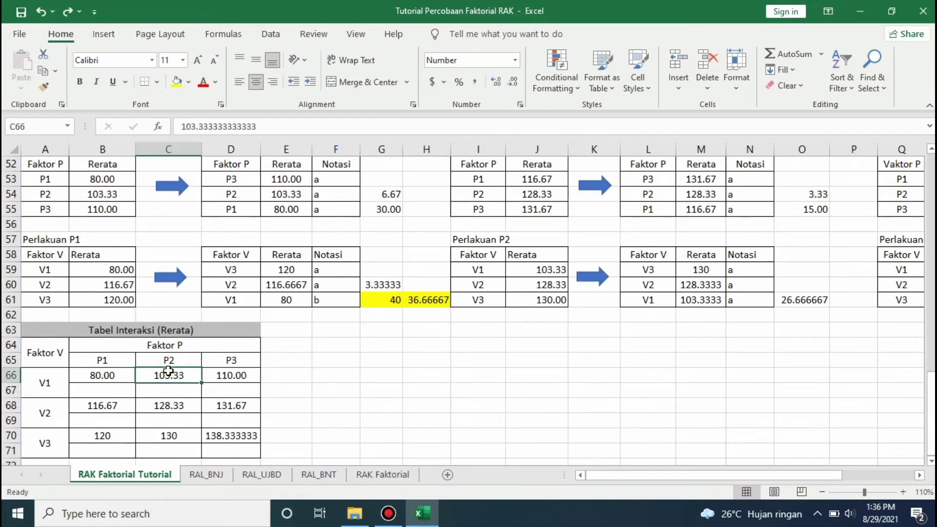
pyautogui.press('Left')
pyautogui.press('Left')
pyautogui.press('Up')
pyautogui.press('Up')
pyautogui.press('Down')
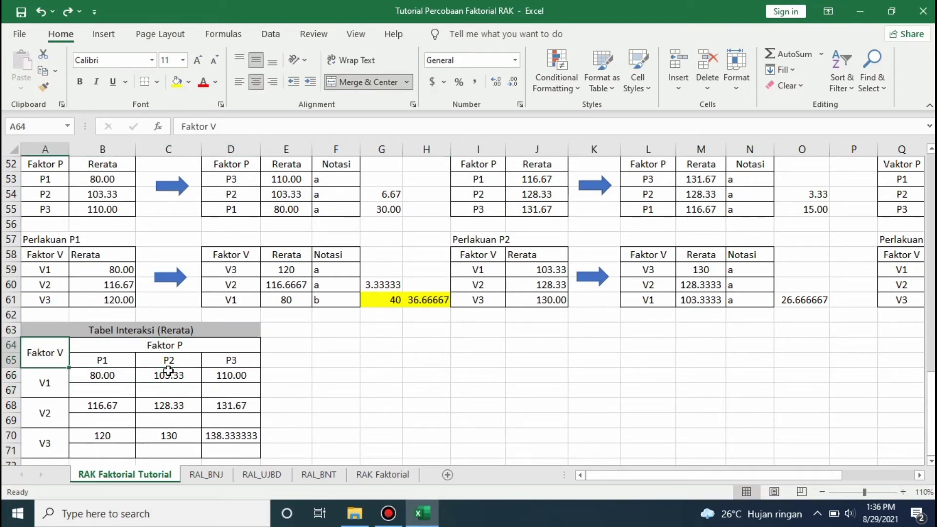
pyautogui.click(73, 332)
pyautogui.click(96, 360)
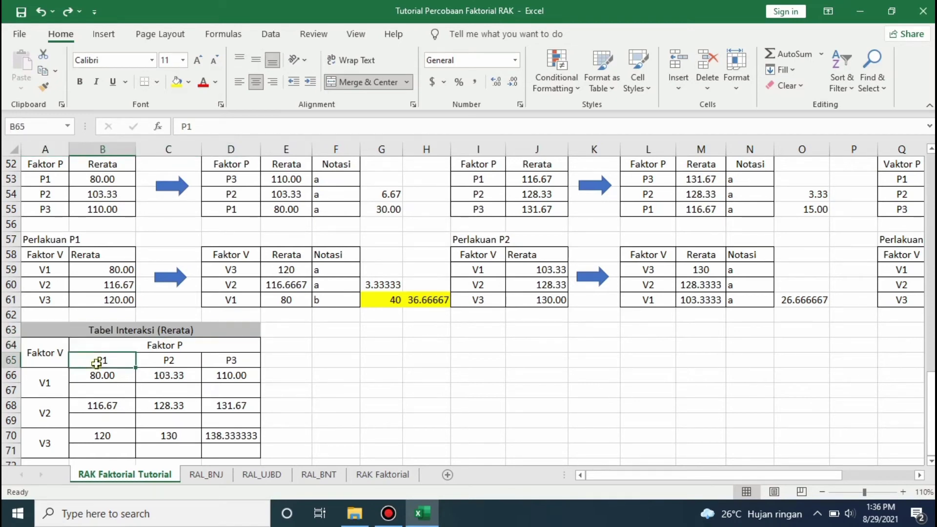
pyautogui.click(62, 359)
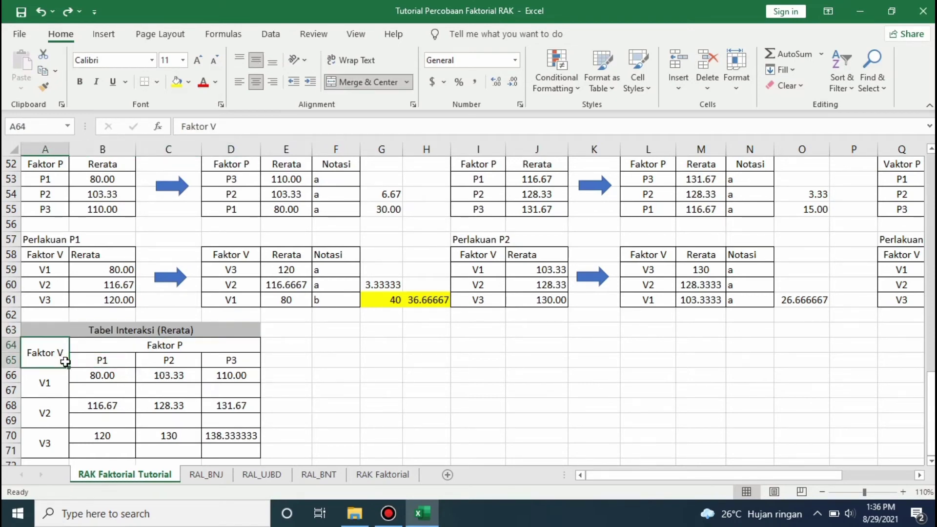
pyautogui.click(86, 390)
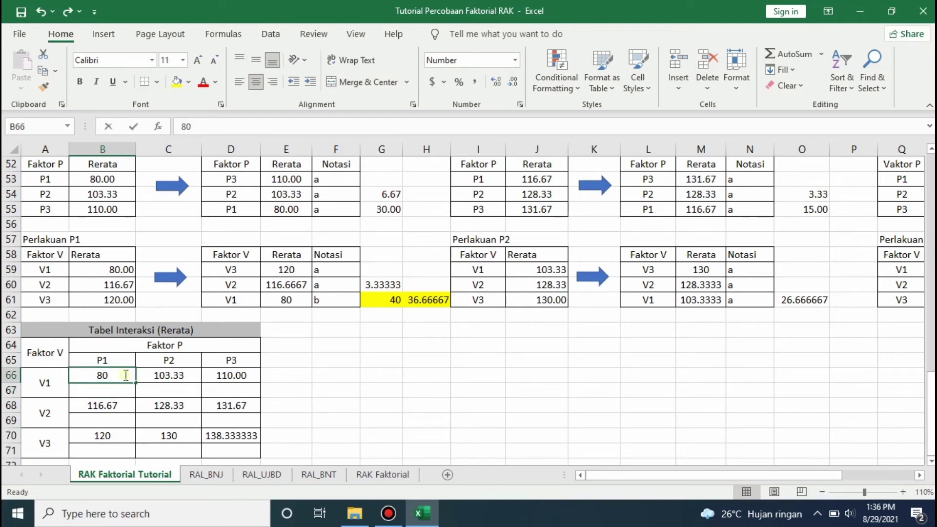
# - Examine the V1 row and P1 column of the Tabel Interaksi against the Perlakuan V1 notations in F53:F55
pyautogui.click(381, 344)
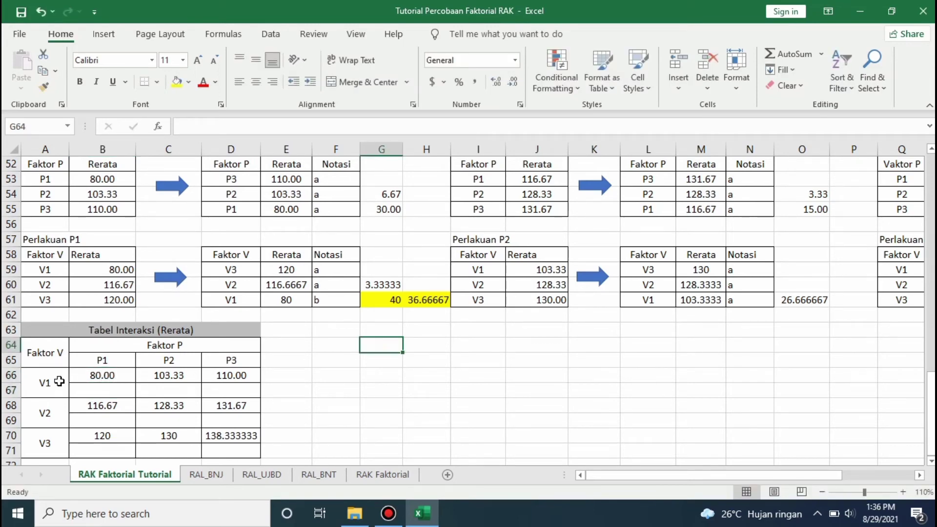
pyautogui.moveTo(49, 372); pyautogui.dragTo(229, 389)
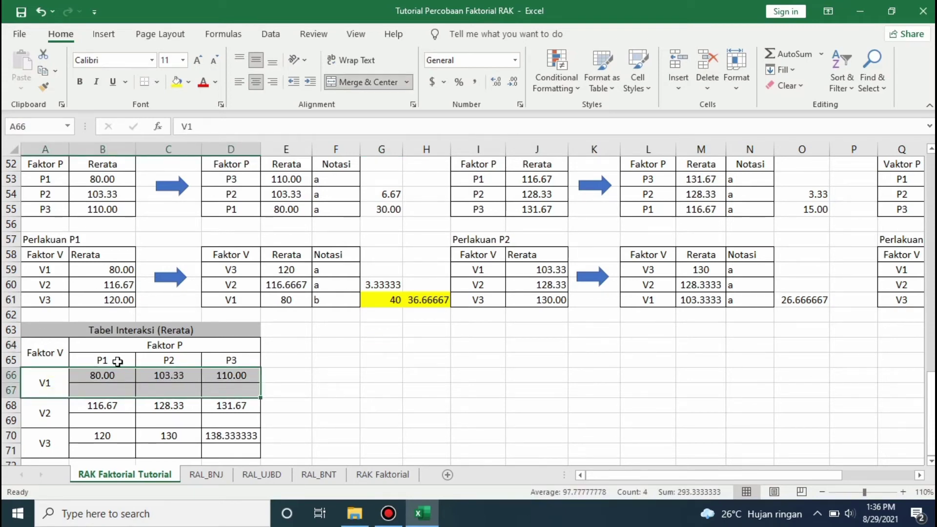
pyautogui.moveTo(116, 355); pyautogui.dragTo(119, 450)
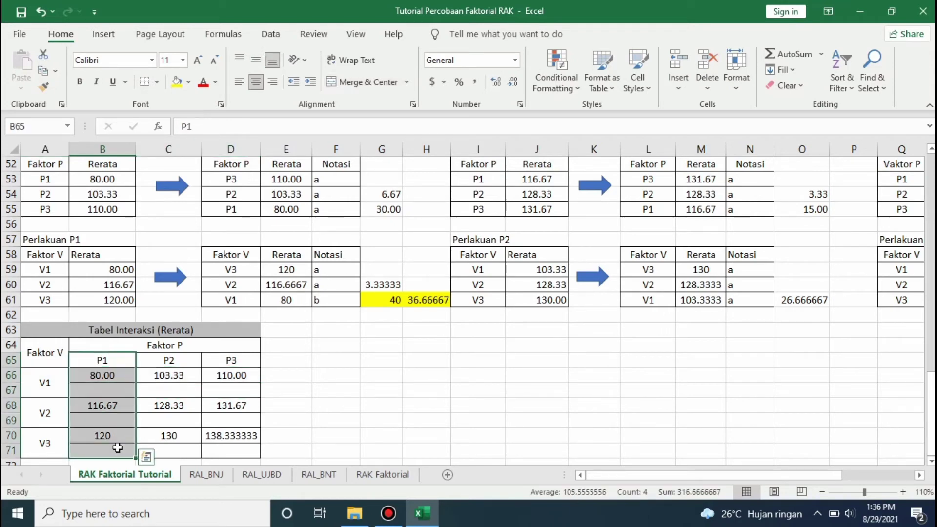
pyautogui.click(343, 395)
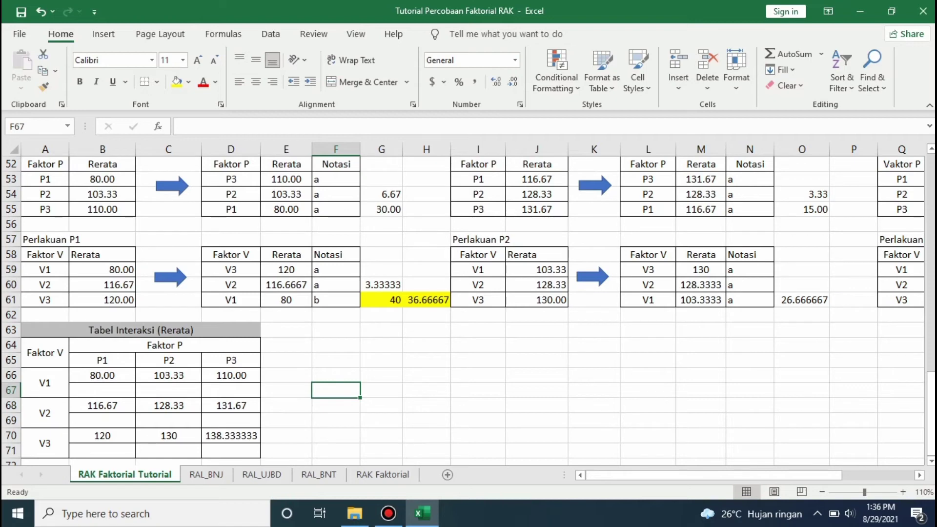
pyautogui.moveTo(932, 415); pyautogui.dragTo(933, 408)
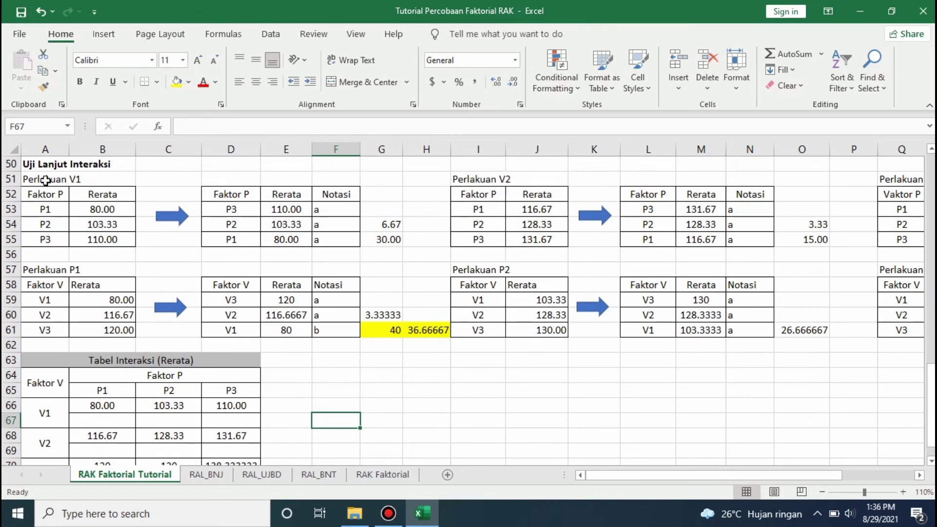
pyautogui.click(45, 180)
pyautogui.click(54, 414)
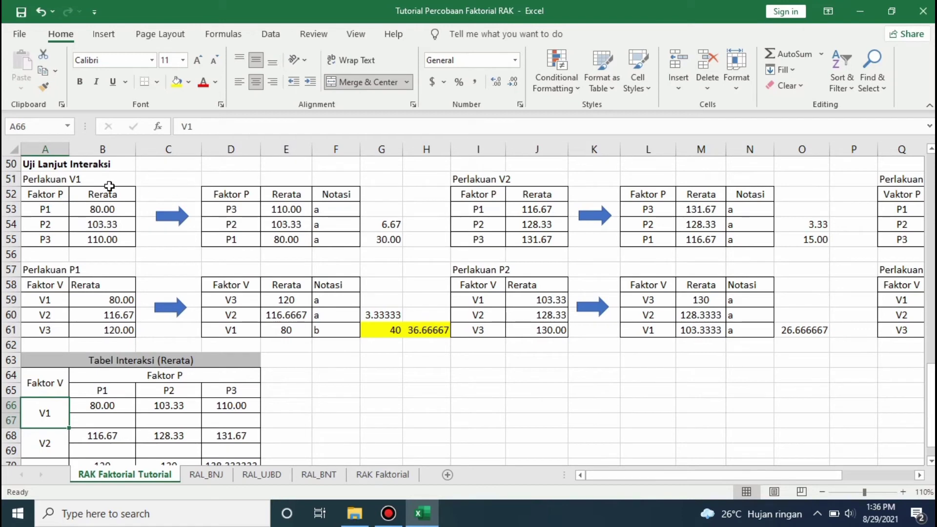
pyautogui.click(56, 178)
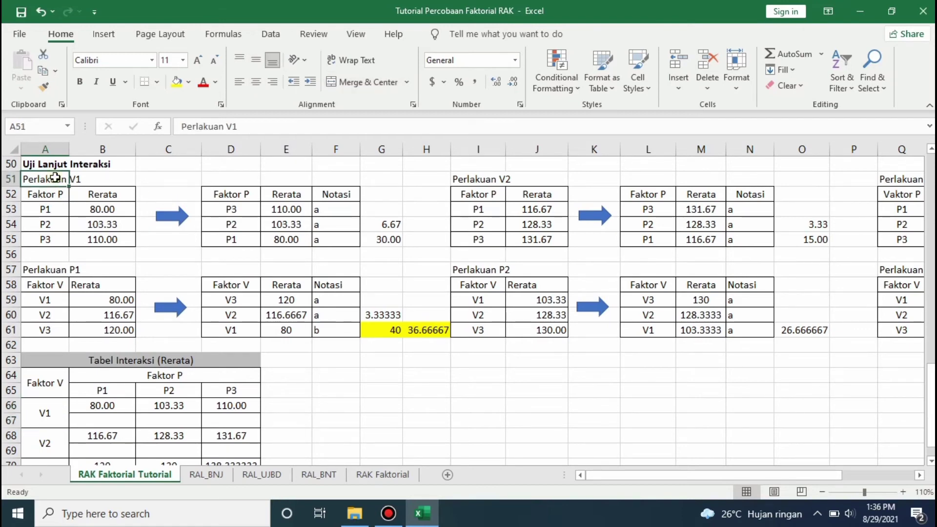
pyautogui.click(50, 212)
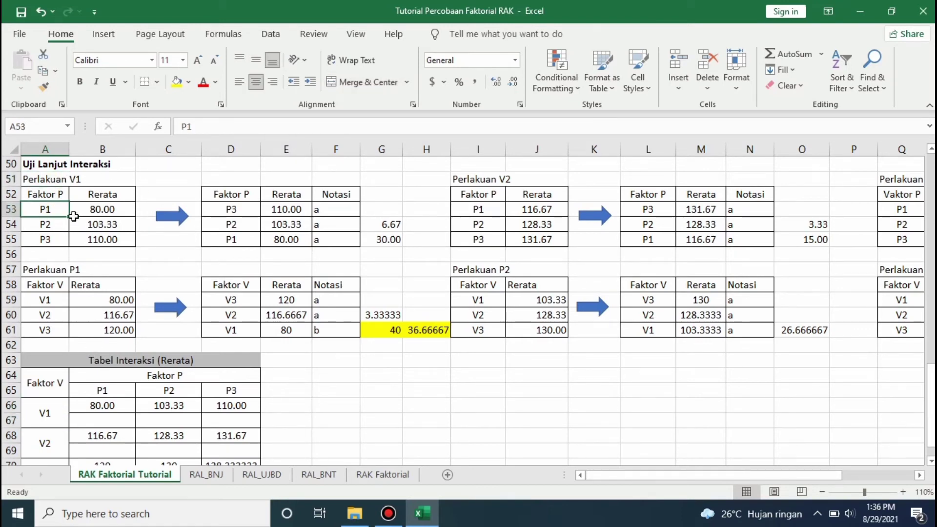
pyautogui.click(326, 240)
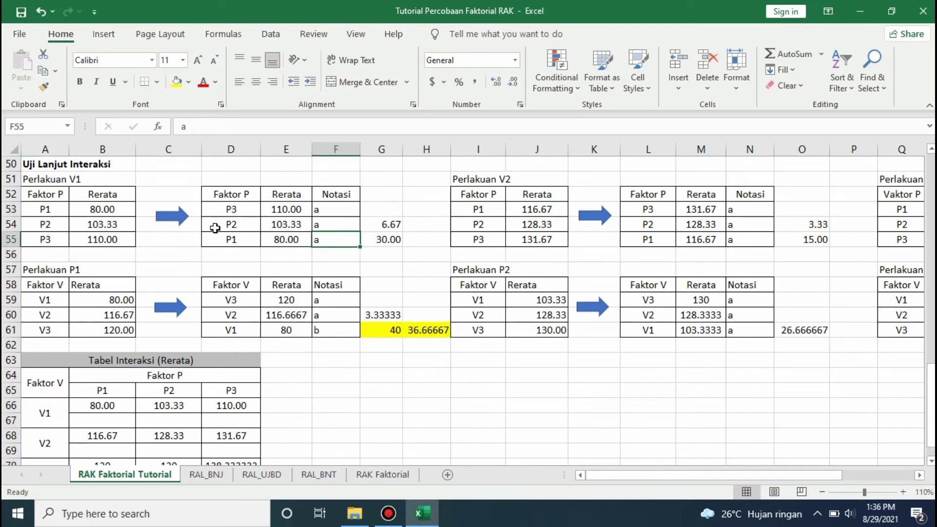
pyautogui.click(323, 224)
pyautogui.click(318, 212)
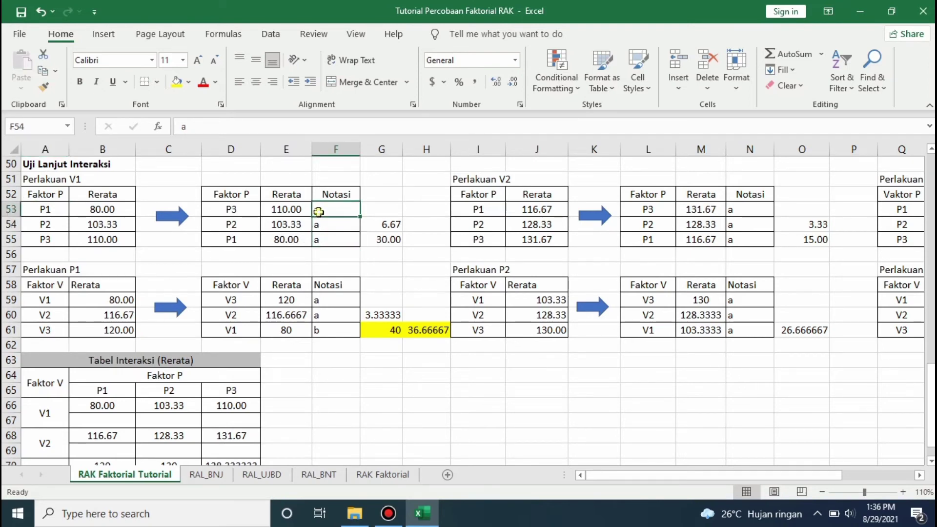
# - Add the Perlakuan V1 notations to the V1 row means, entering 80 (a) in B66, 103.33 (a) in C66 and 110 (a) in D66
pyautogui.doubleClick(118, 406)
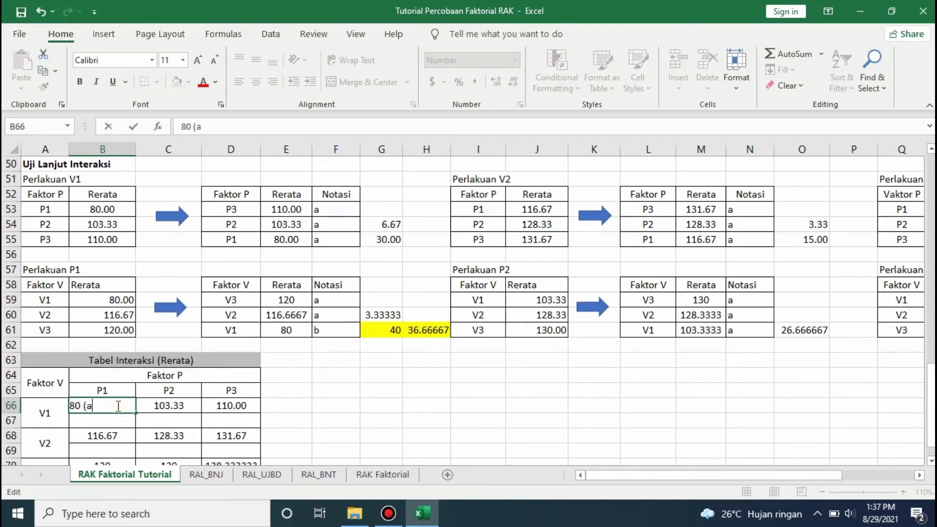
pyautogui.press('Return')
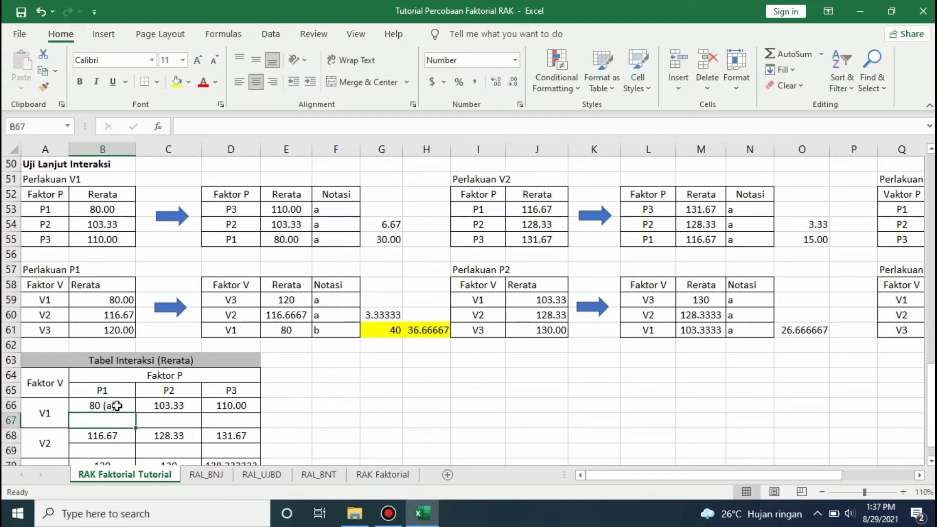
pyautogui.doubleClick(190, 407)
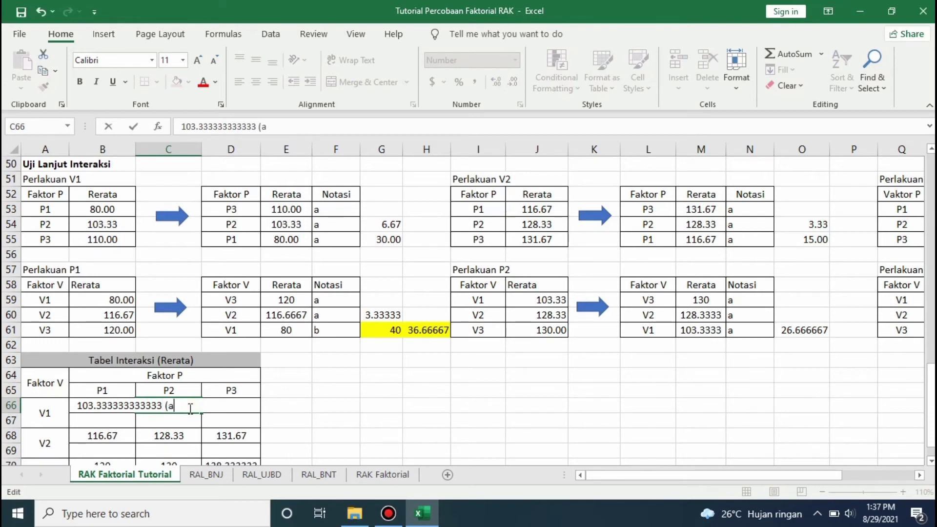
pyautogui.write('(a)')
pyautogui.press('Return')
pyautogui.click(189, 406)
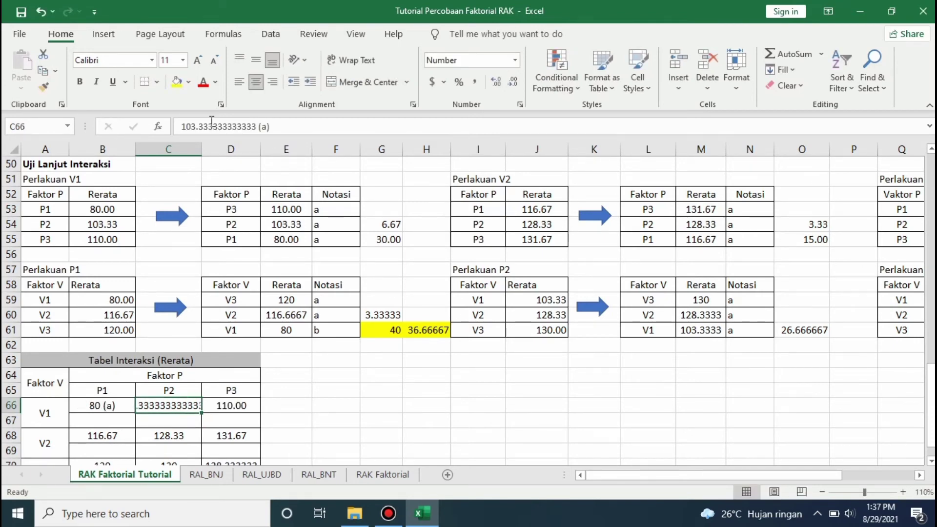
pyautogui.moveTo(209, 126); pyautogui.dragTo(258, 132)
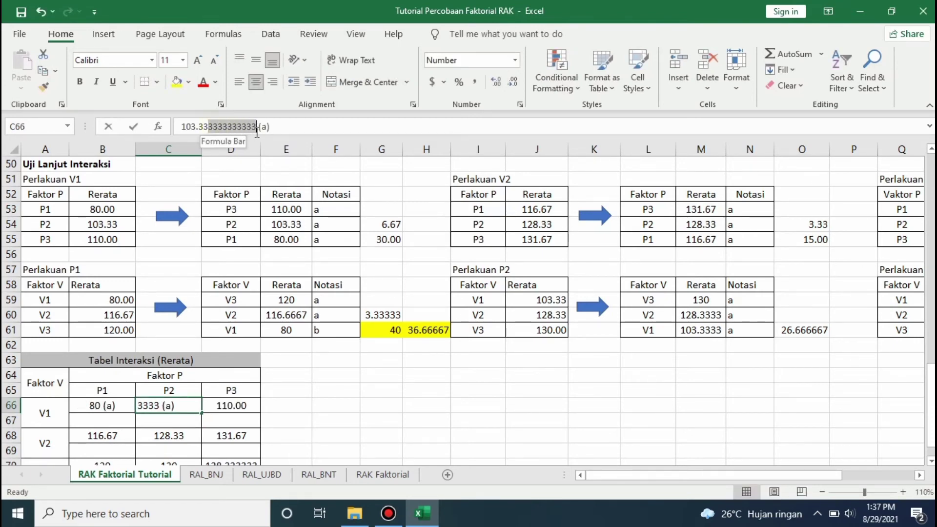
pyautogui.press('BackSpace')
pyautogui.press('Return')
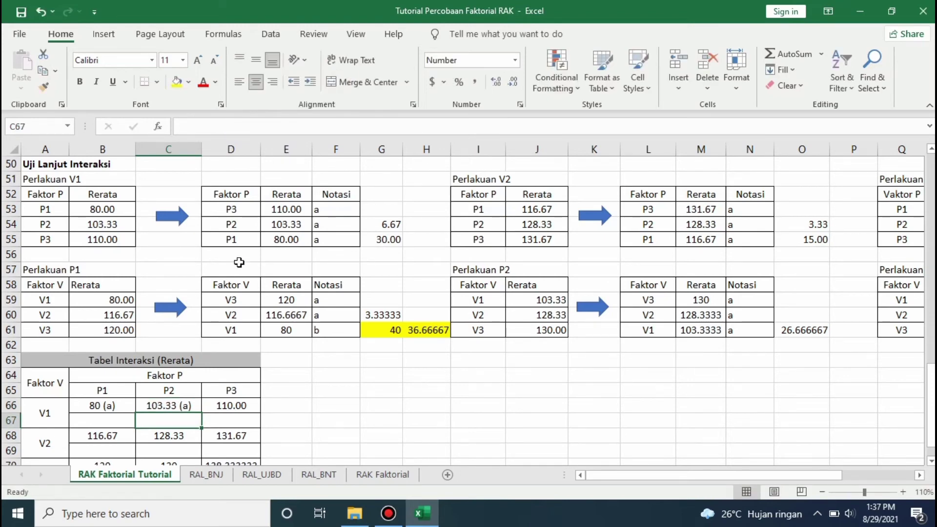
pyautogui.doubleClick(248, 406)
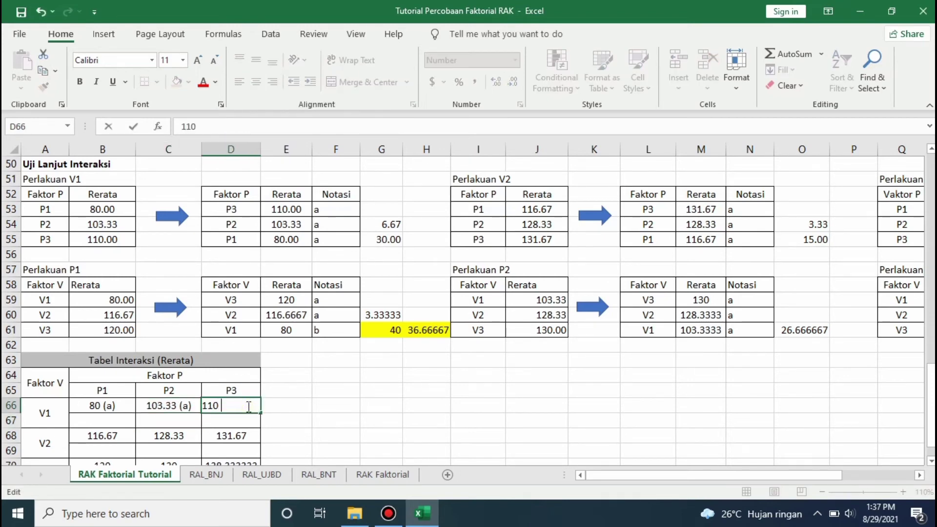
pyautogui.press('Return')
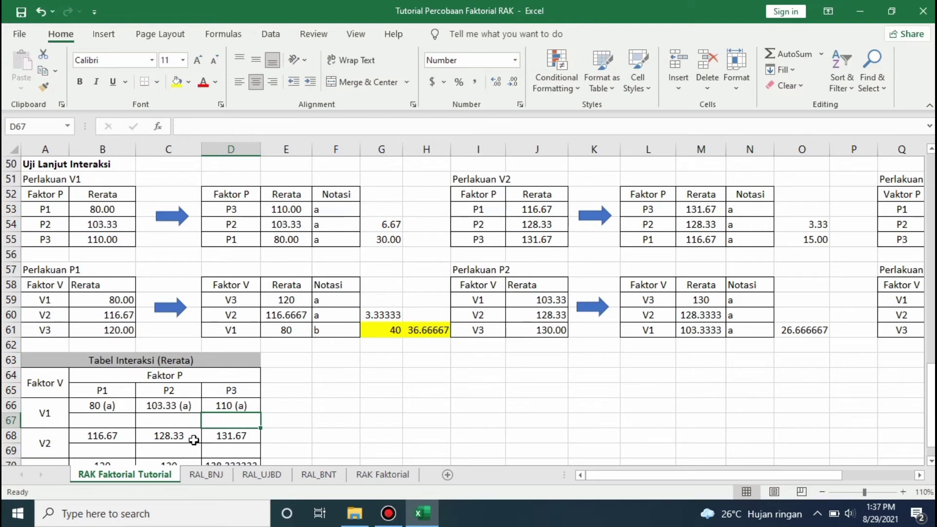
# - Check the Perlakuan V2 notations in N53:N55 and set the V2–P1 mean in B68 to 116.67 (a)
pyautogui.click(194, 439)
pyautogui.scroll(-2, 209, 391)
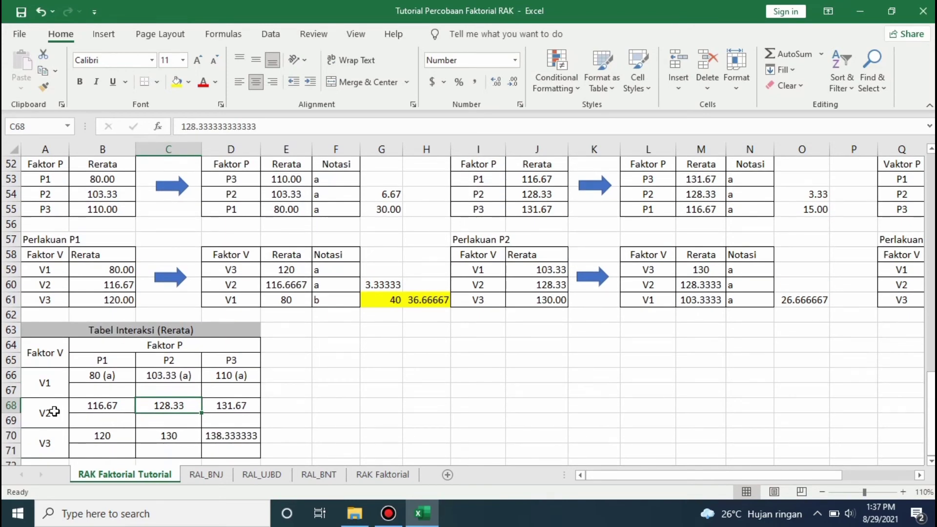
pyautogui.moveTo(930, 373); pyautogui.dragTo(930, 364)
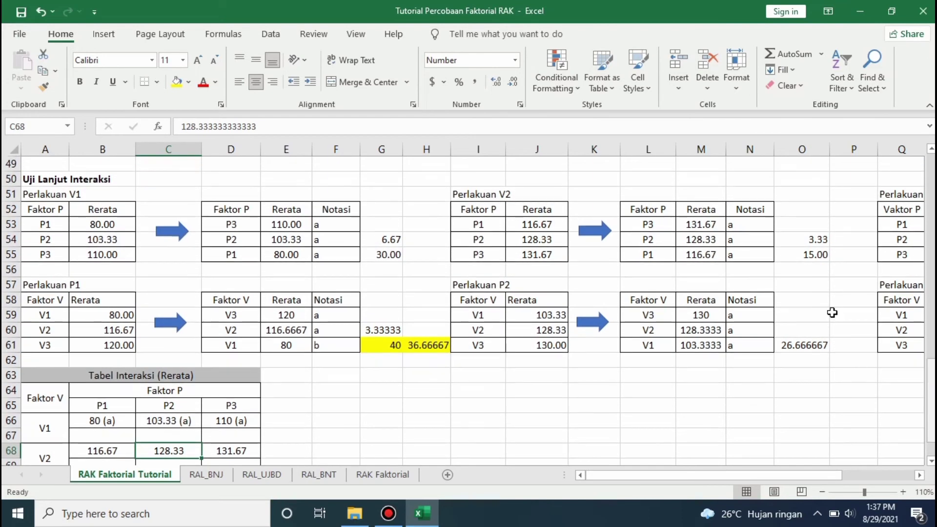
pyautogui.click(485, 198)
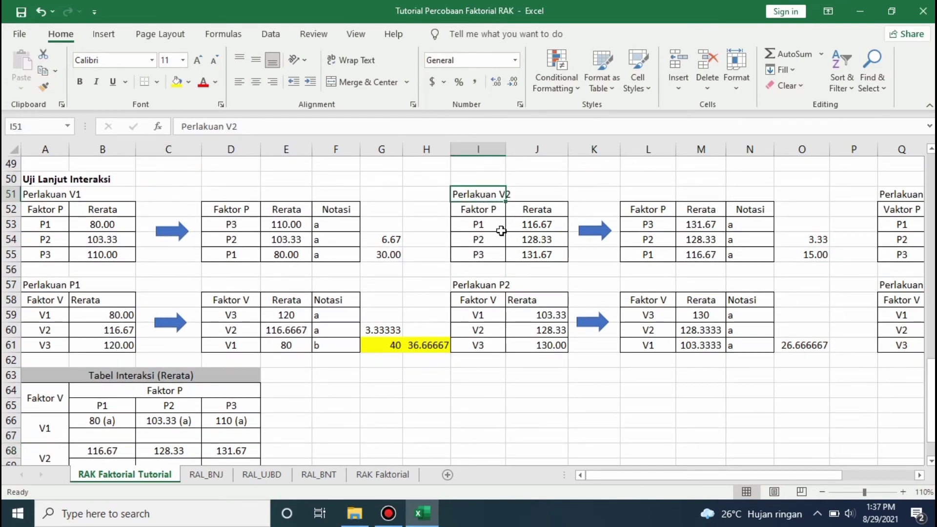
pyautogui.moveTo(737, 230); pyautogui.dragTo(733, 255)
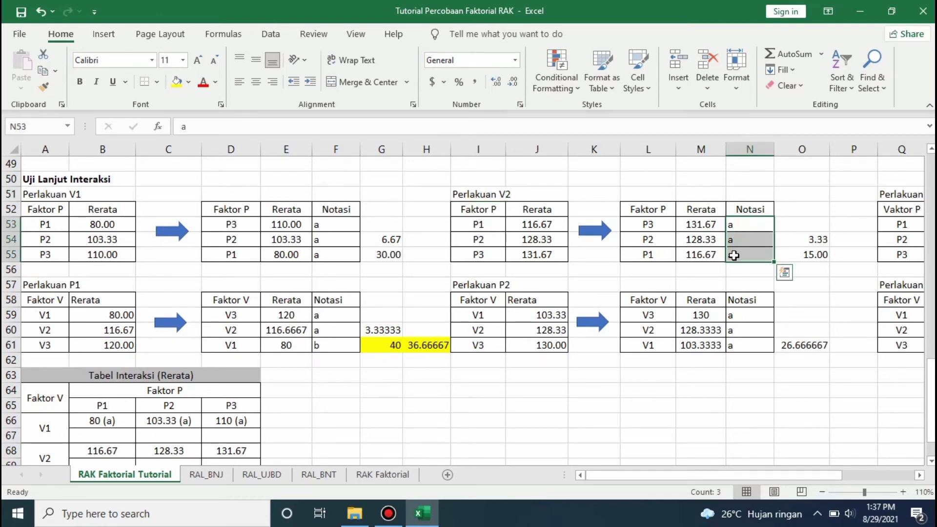
pyautogui.scroll(-1, 932, 401)
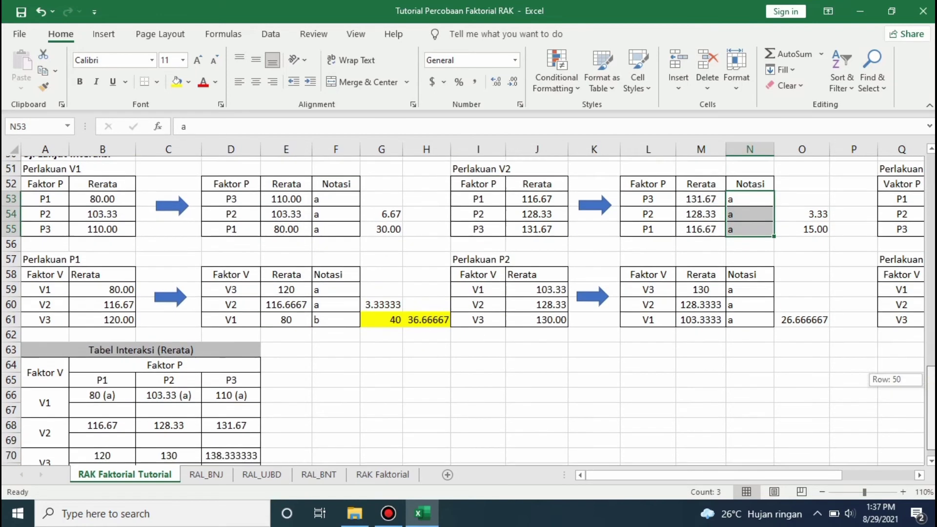
pyautogui.doubleClick(130, 408)
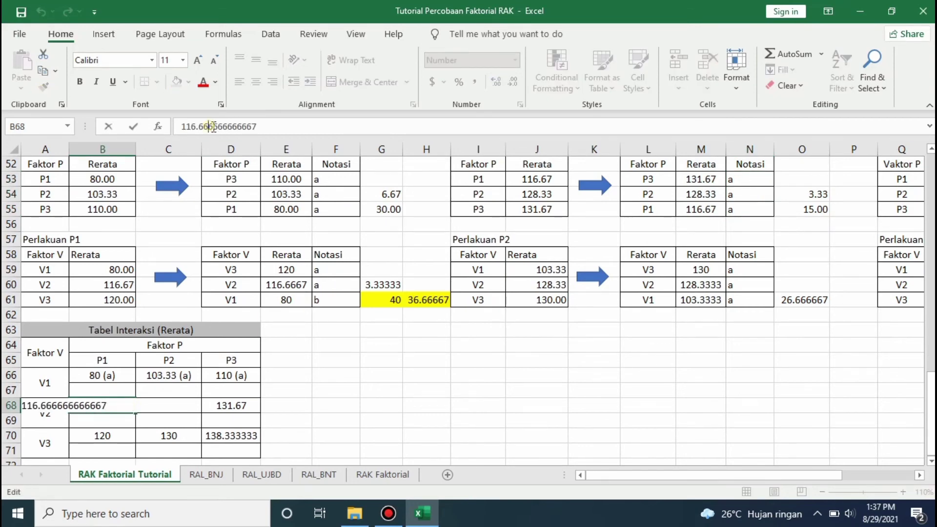
pyautogui.moveTo(213, 126); pyautogui.dragTo(253, 131)
pyautogui.press('BackSpace')
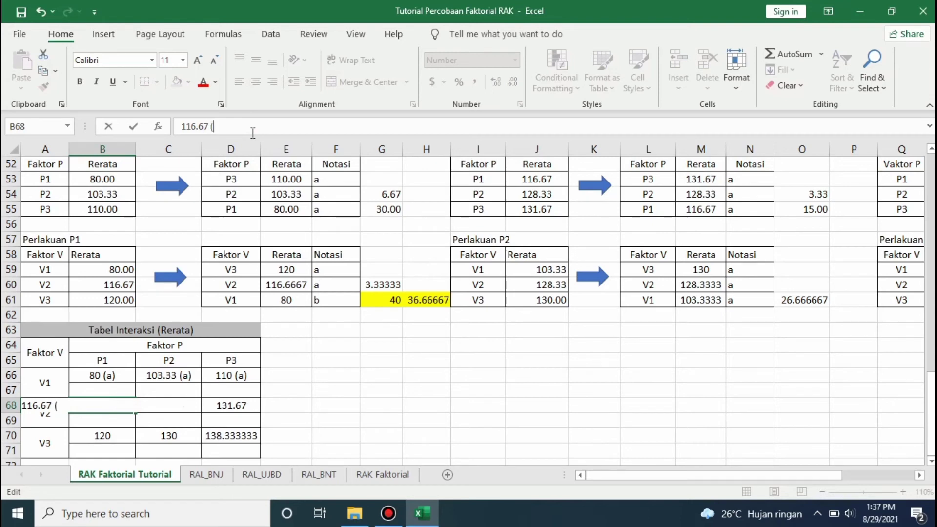
pyautogui.press('Return')
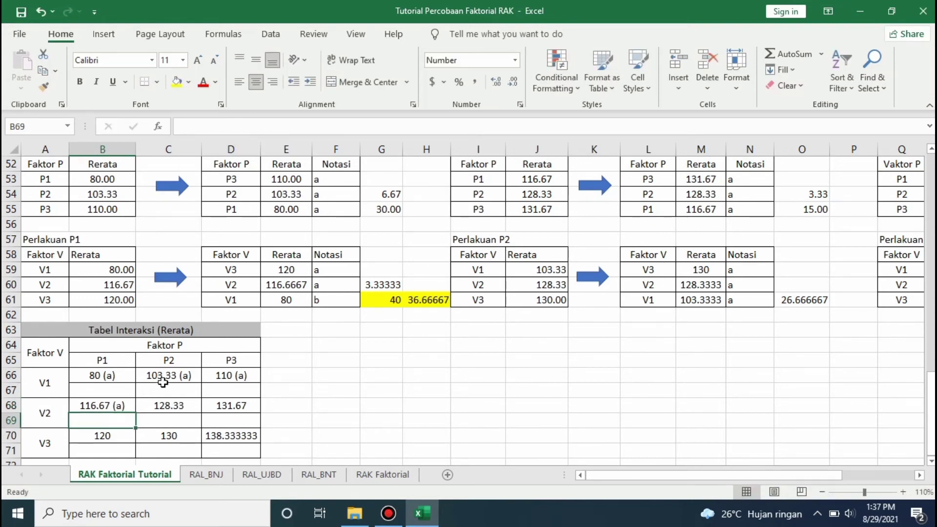
# - Set the V2–P2 mean in C68 to 128.33 (a), cutting the extra decimals
pyautogui.click(163, 403)
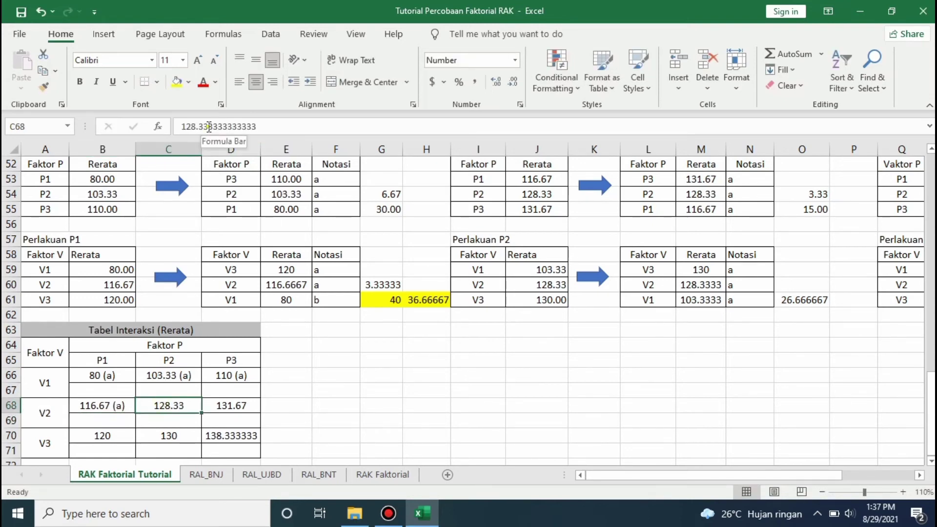
pyautogui.moveTo(209, 128); pyautogui.dragTo(258, 129)
pyautogui.press('BackSpace')
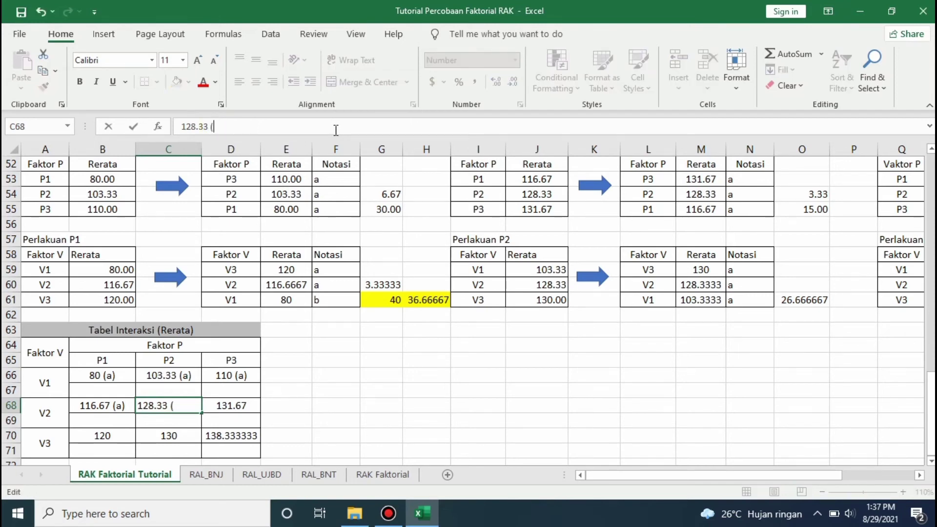
pyautogui.write('(a)')
pyautogui.press('Return')
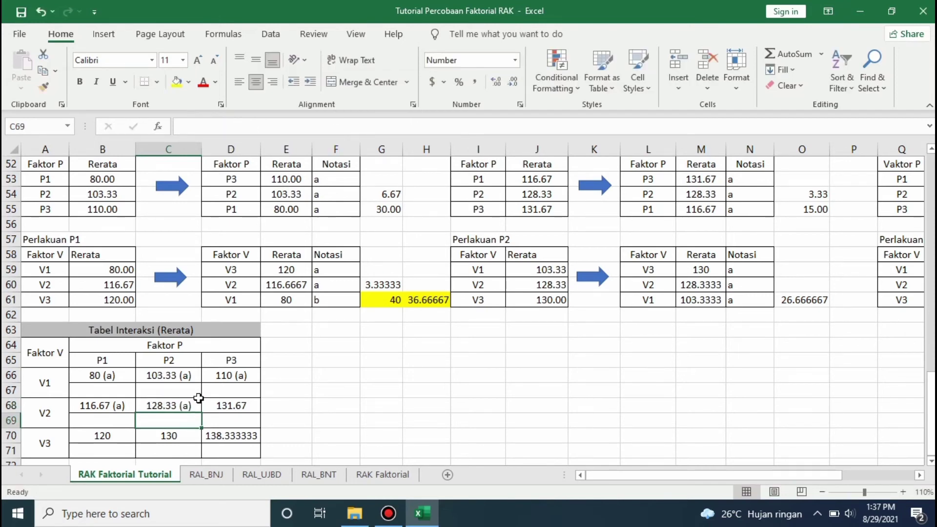
# - Add notation (a) to the V2–P3 mean in D68 and shorten its decimals to read 131.67 (a)
pyautogui.click(222, 407)
pyautogui.click(270, 127)
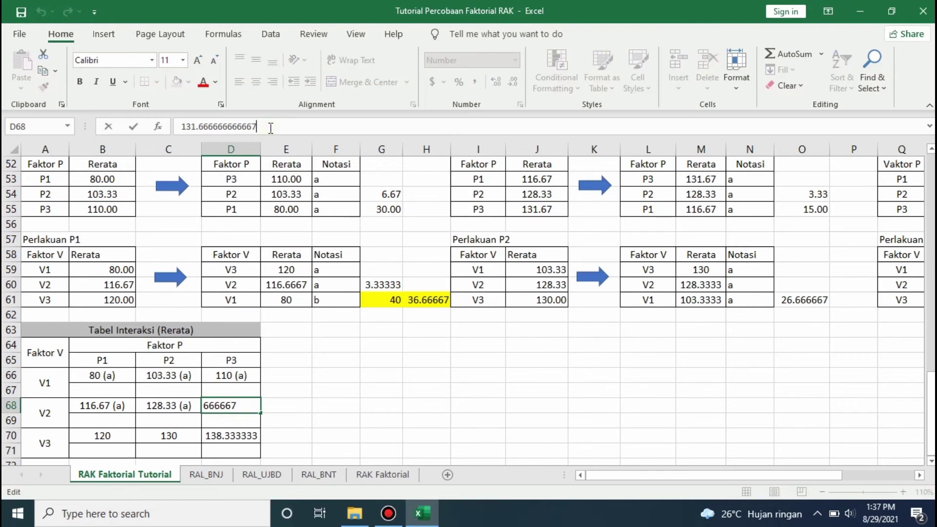
pyautogui.press('Return')
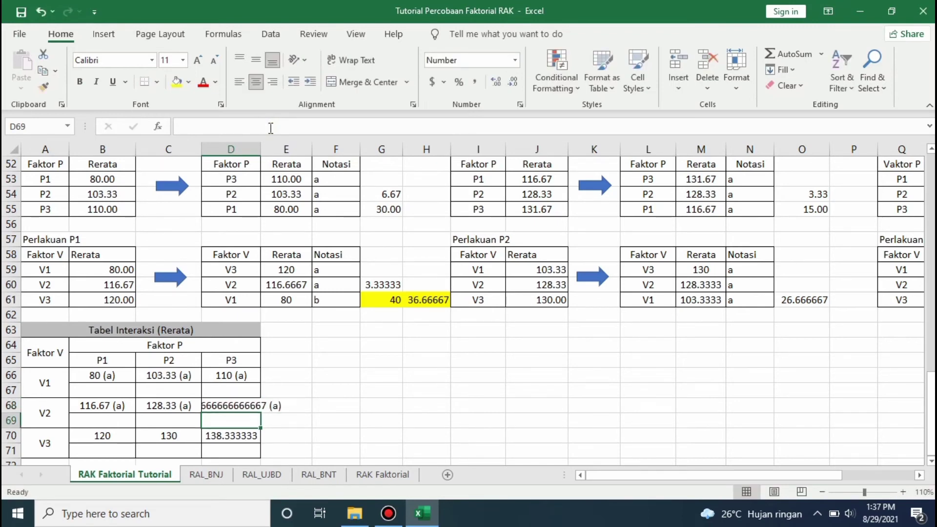
pyautogui.click(254, 405)
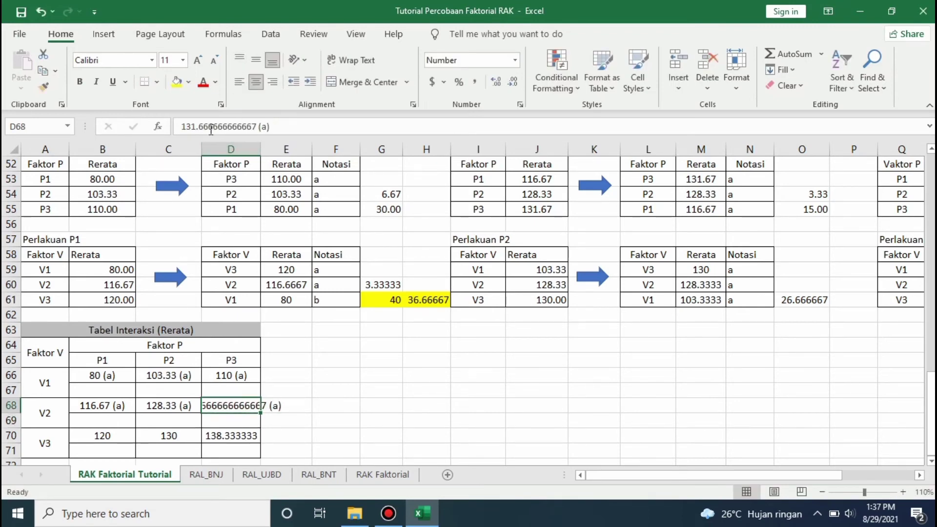
pyautogui.moveTo(204, 128); pyautogui.dragTo(243, 132)
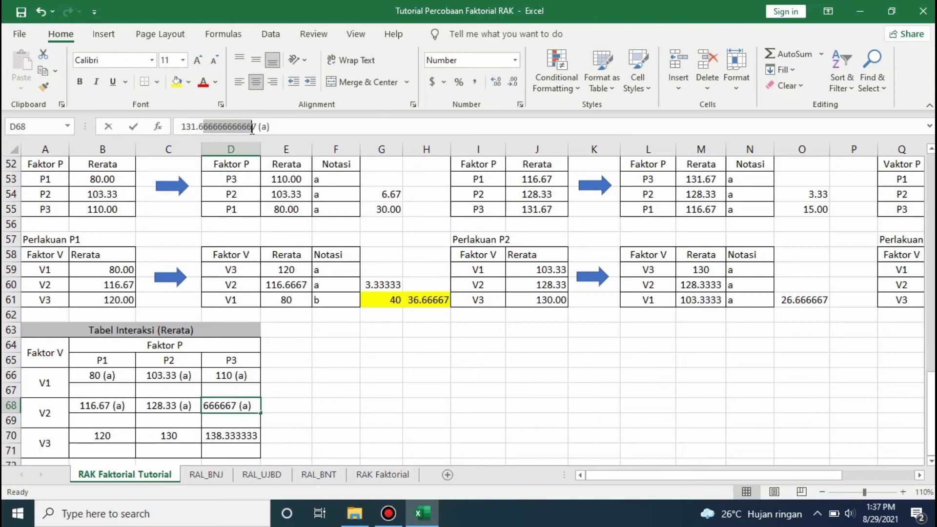
pyautogui.press('BackSpace')
pyautogui.press('Return')
# - Check the Perlakuan V3 table and add notation (a) to the V3–P1 mean in B70, making it 120 (a)
pyautogui.press('Down')
pyautogui.press('Left')
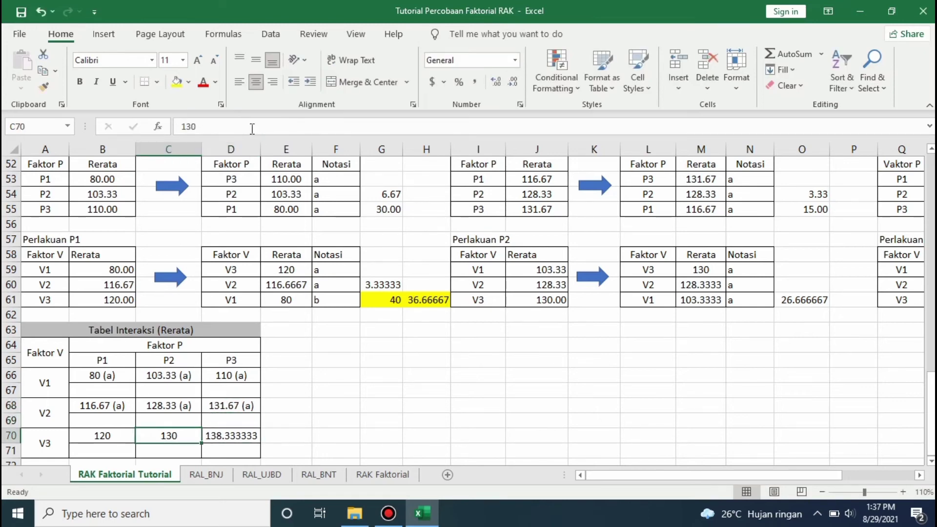
pyautogui.press('Left')
pyautogui.press('Left')
pyautogui.press('Right')
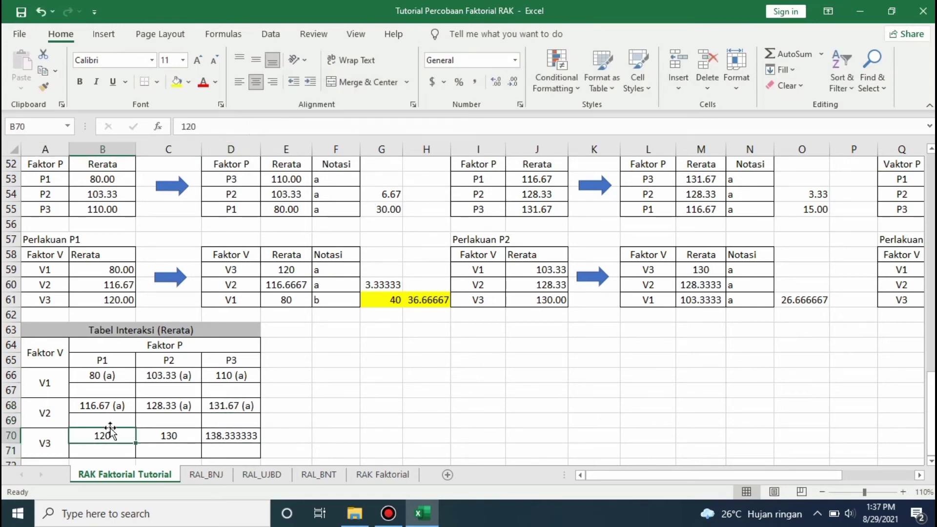
pyautogui.hscroll(2, 807, 474)
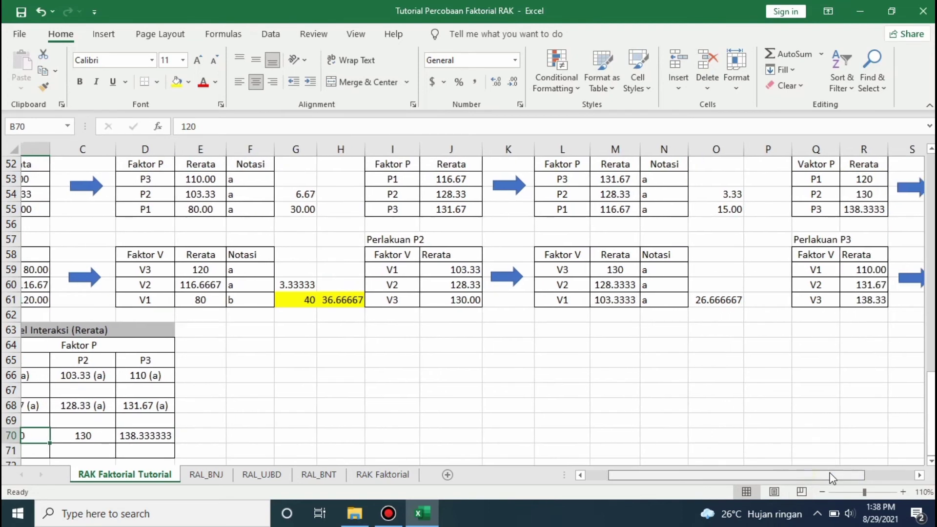
pyautogui.scroll(2, 473, 313)
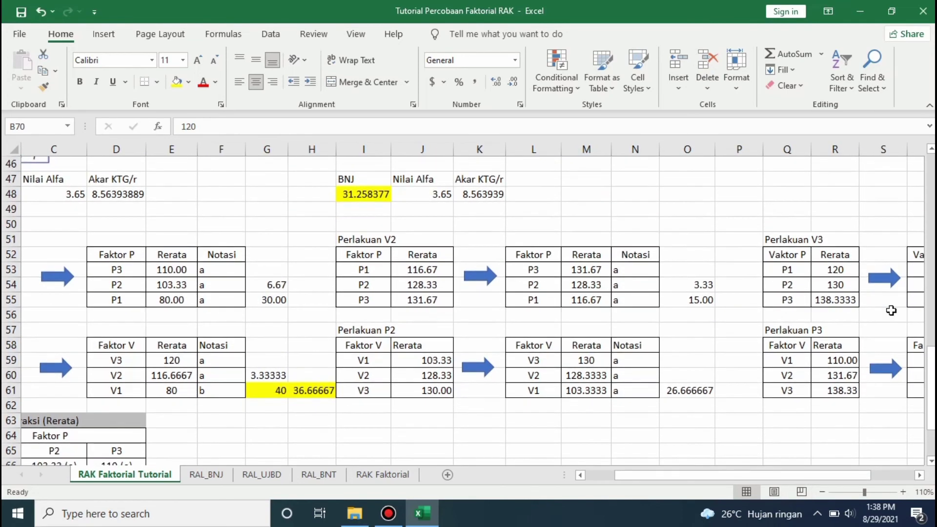
pyautogui.moveTo(771, 474); pyautogui.dragTo(648, 479)
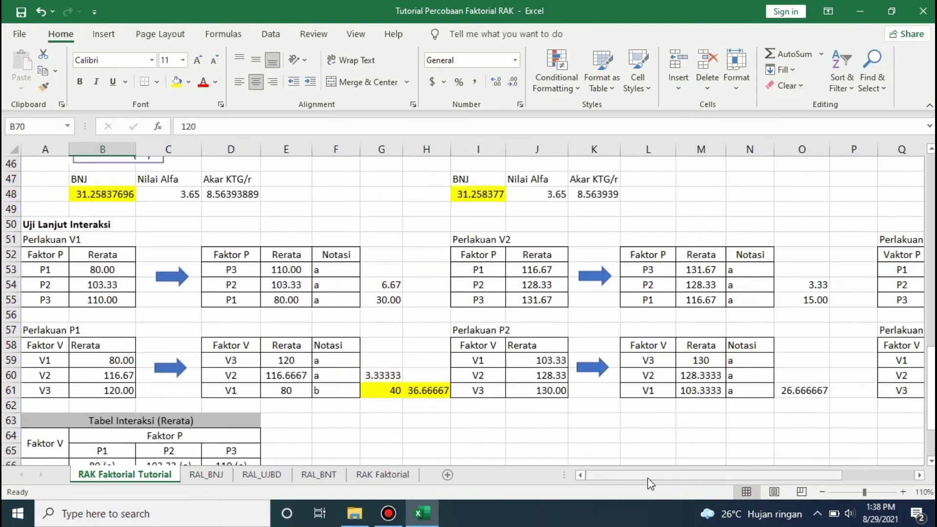
pyautogui.moveTo(931, 388); pyautogui.dragTo(932, 414)
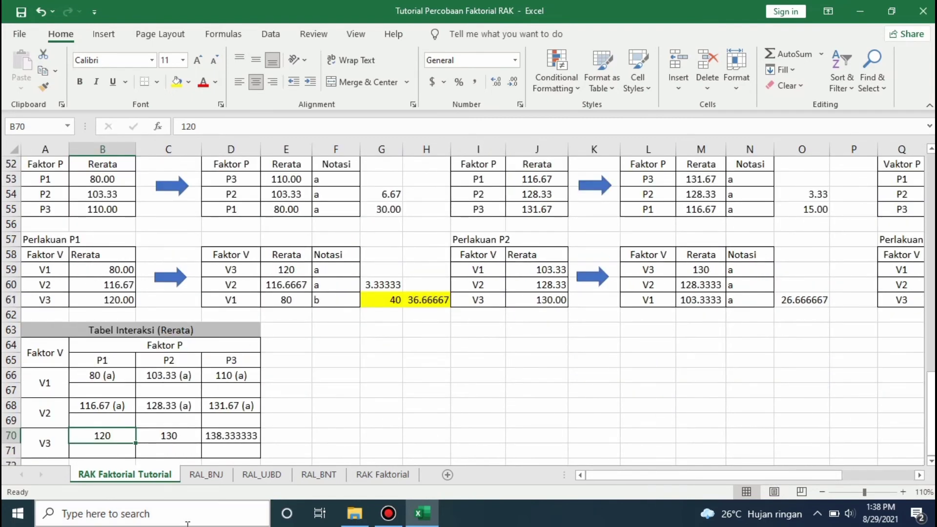
pyautogui.doubleClick(128, 440)
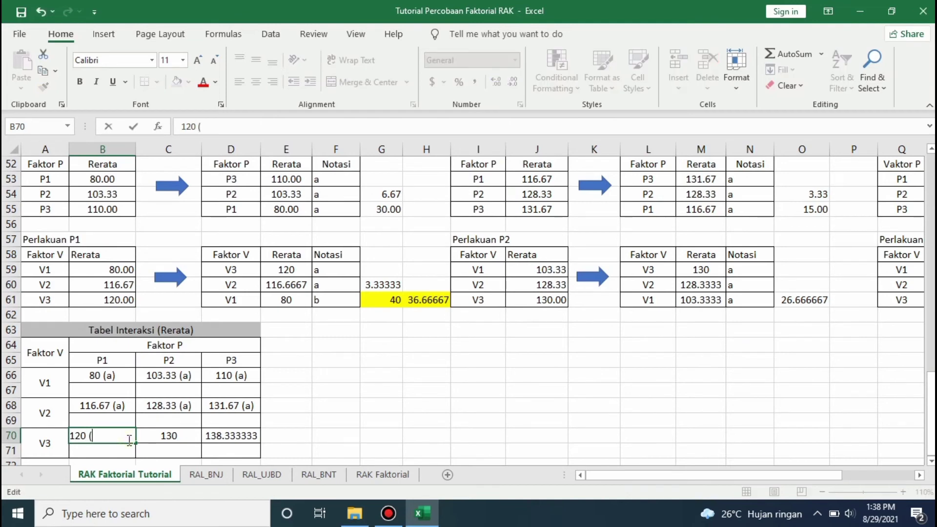
pyautogui.write('(a)')
pyautogui.press('Return')
# - Set the V3–P2 mean in C70 to 130 (a) and the V3–P3 mean in D70 to 138.33 (a), cutting its extra decimals
pyautogui.doubleClick(183, 436)
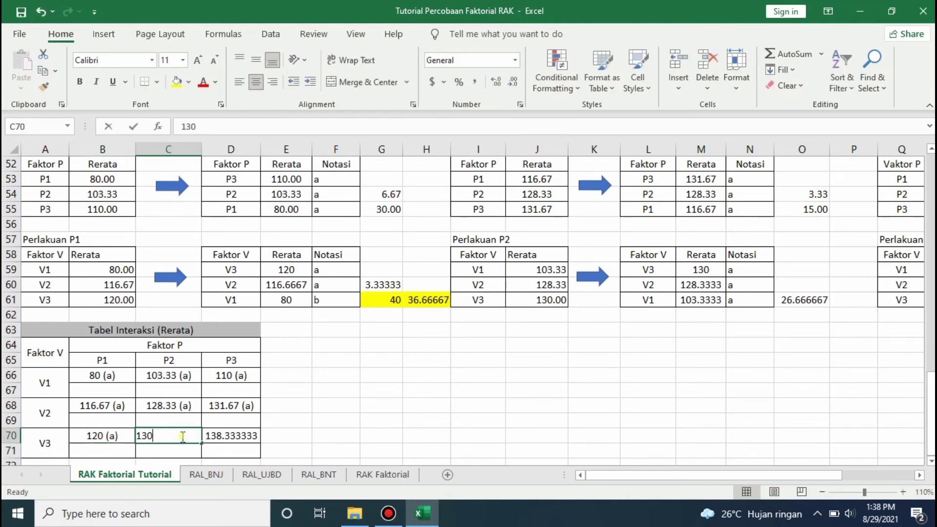
pyautogui.write('(a)')
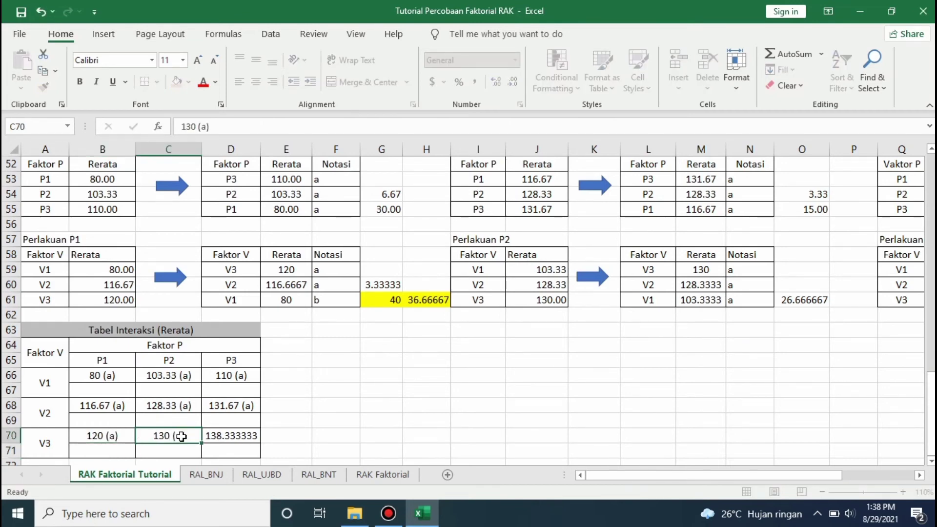
pyautogui.press('Return')
pyautogui.click(210, 437)
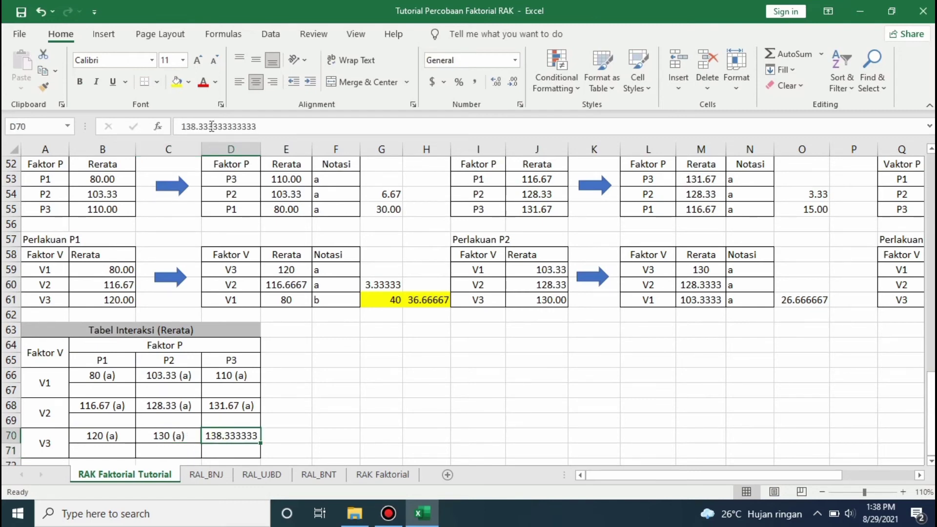
pyautogui.moveTo(210, 126); pyautogui.dragTo(329, 129)
pyautogui.press('BackSpace')
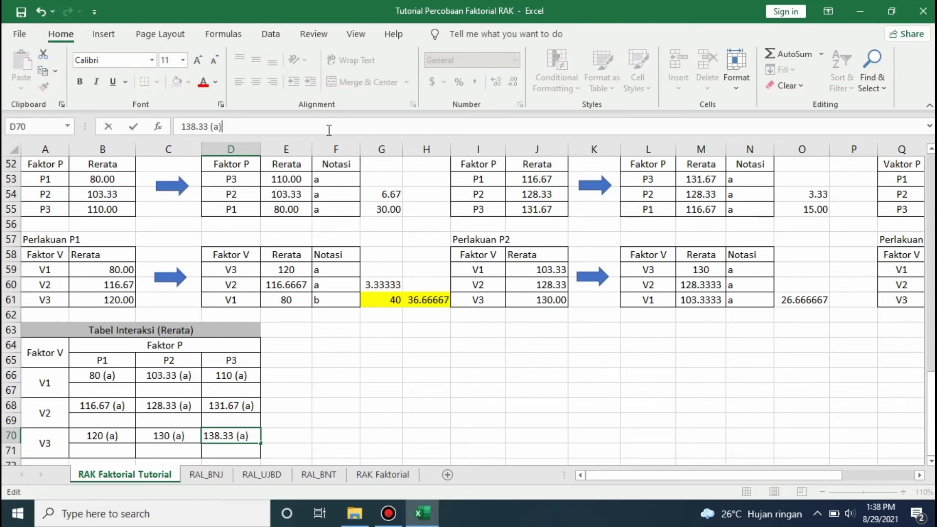
pyautogui.press('Return')
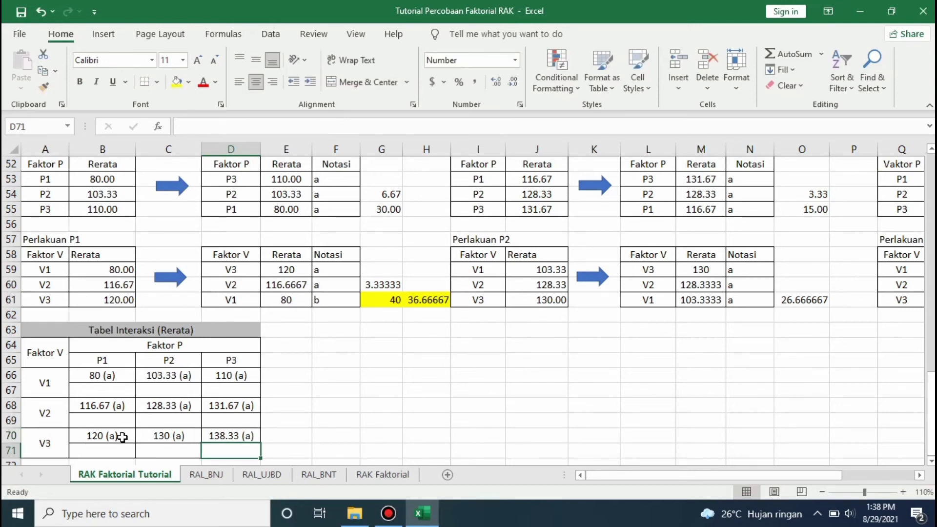
# - Review the V1 row and P1 column of the Tabel Interaksi and the Perlakuan P1 notations in F59:F61
pyautogui.click(122, 438)
pyautogui.press('Left')
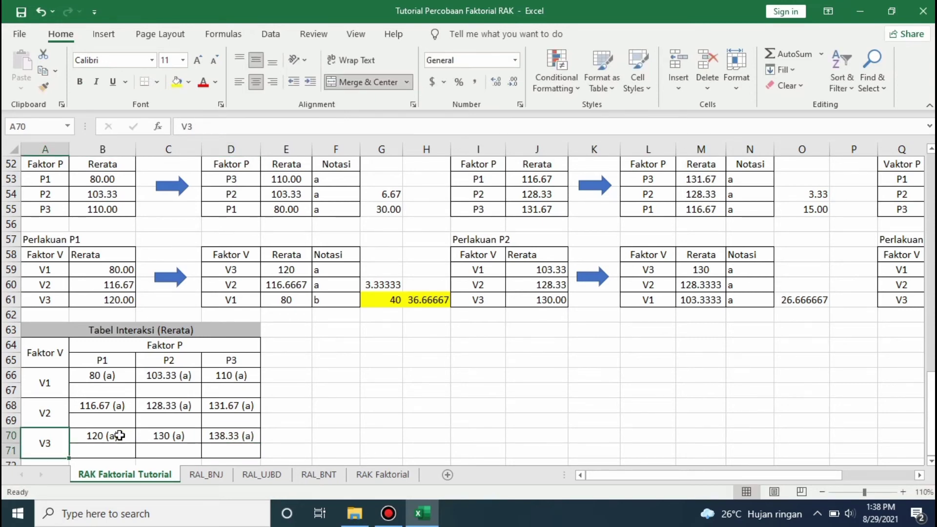
pyautogui.moveTo(49, 379); pyautogui.dragTo(253, 394)
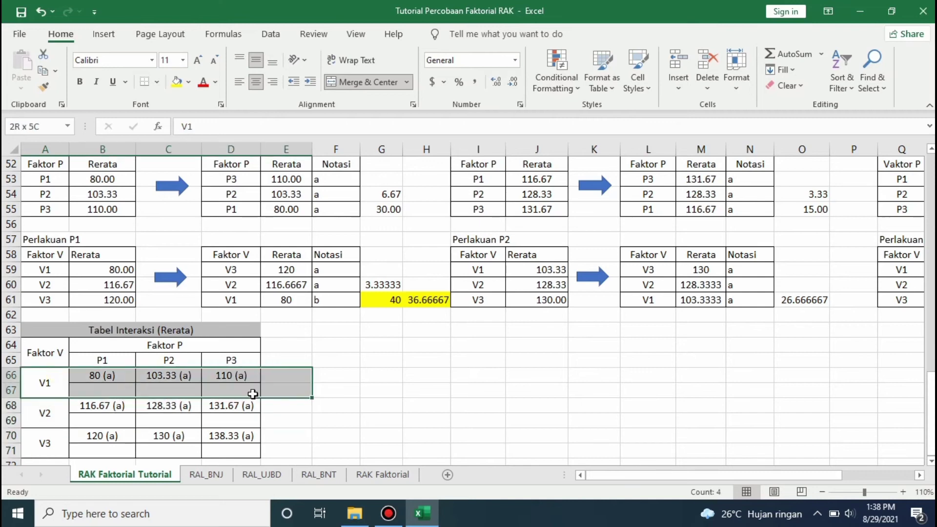
pyautogui.moveTo(103, 360); pyautogui.dragTo(112, 453)
pyautogui.click(56, 241)
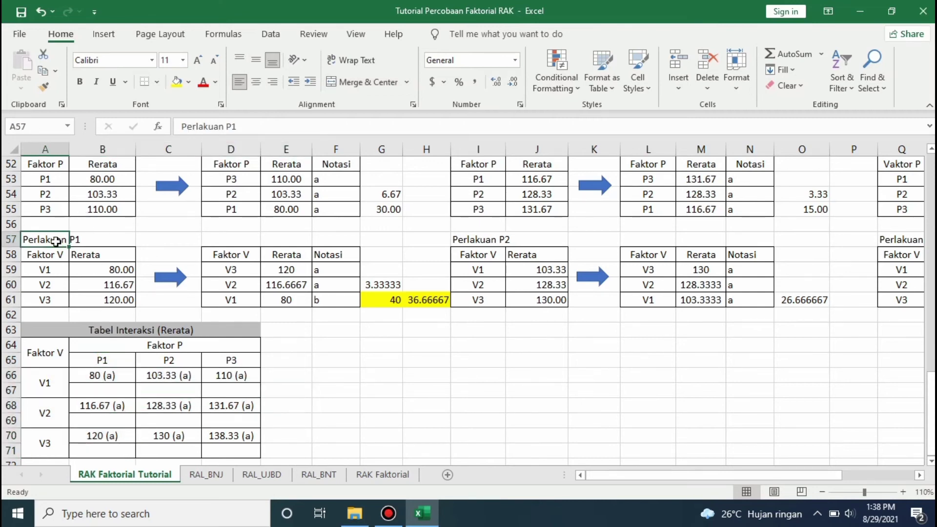
pyautogui.click(51, 268)
pyautogui.click(112, 269)
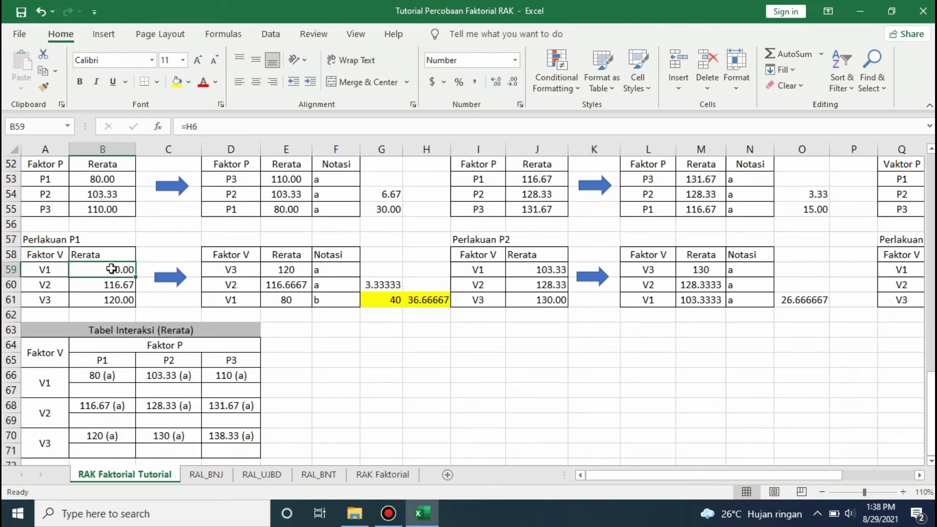
pyautogui.click(246, 298)
pyautogui.click(322, 297)
pyautogui.write('b')
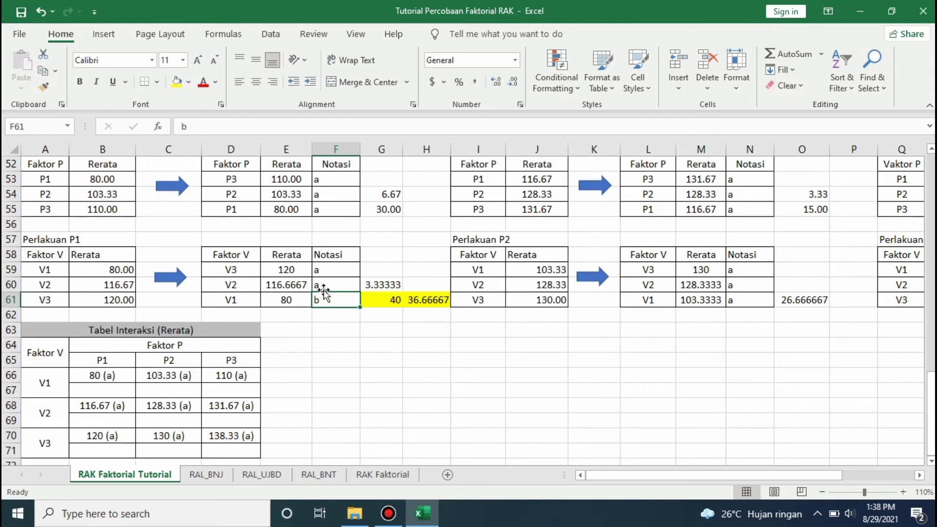
pyautogui.click(325, 285)
pyautogui.click(323, 271)
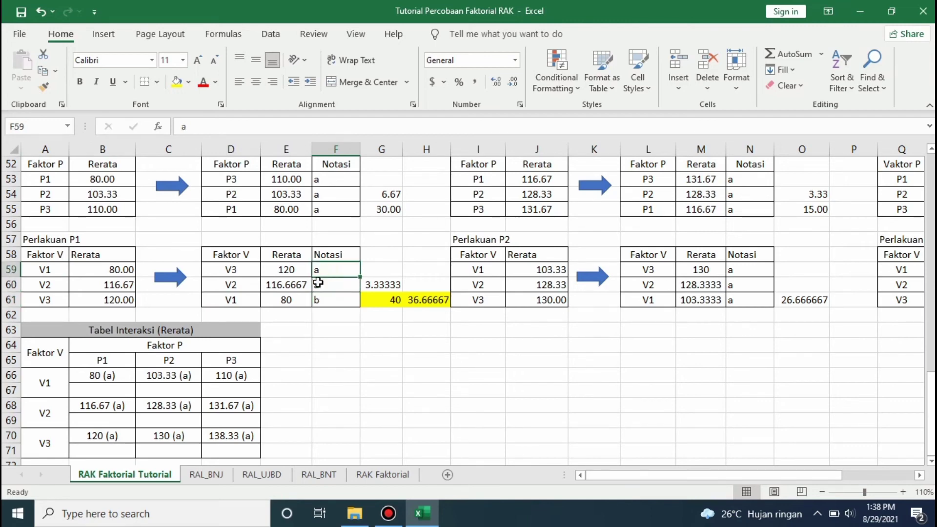
# - Enter the Perlakuan P1 notations in capitals below the P1 means: B in B67, A in B69 and A in B71
pyautogui.click(107, 391)
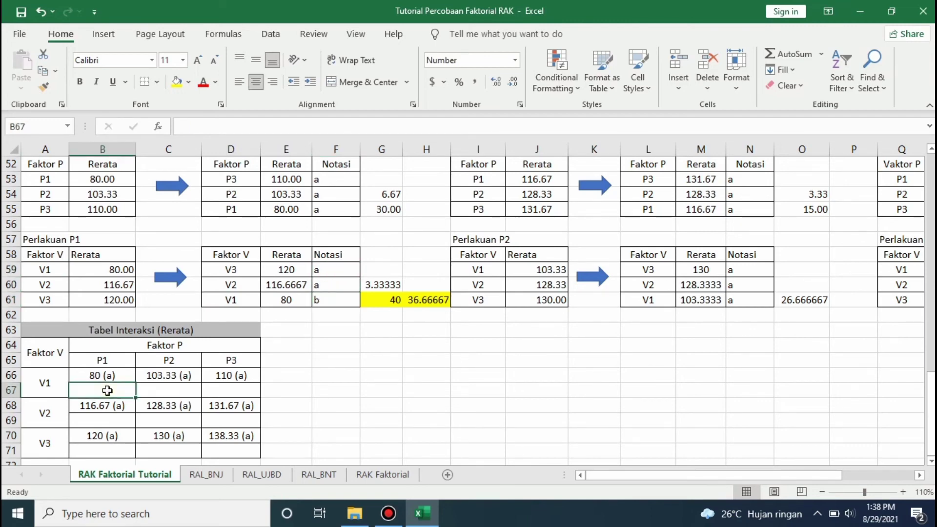
pyautogui.write('B')
pyautogui.press('Escape')
pyautogui.press('Down')
pyautogui.press('Down')
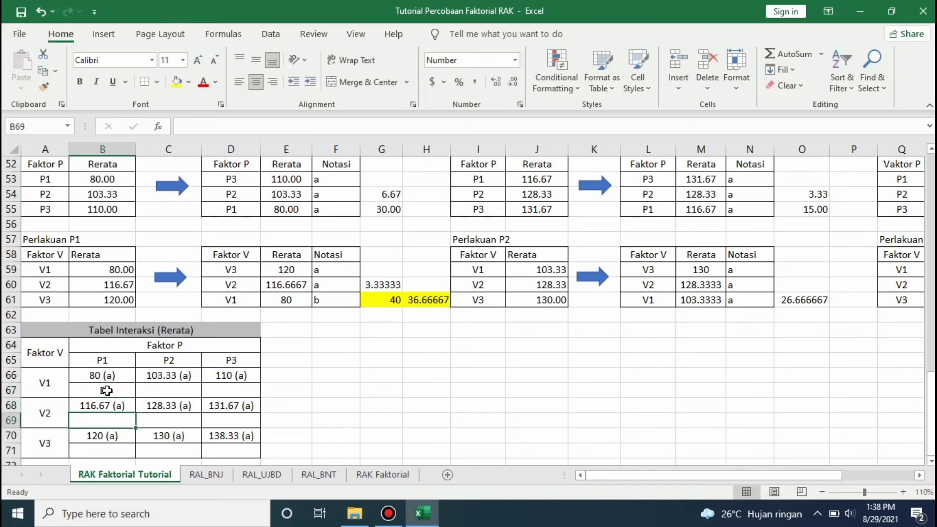
pyautogui.write('A')
pyautogui.press('Return')
pyautogui.press('Return')
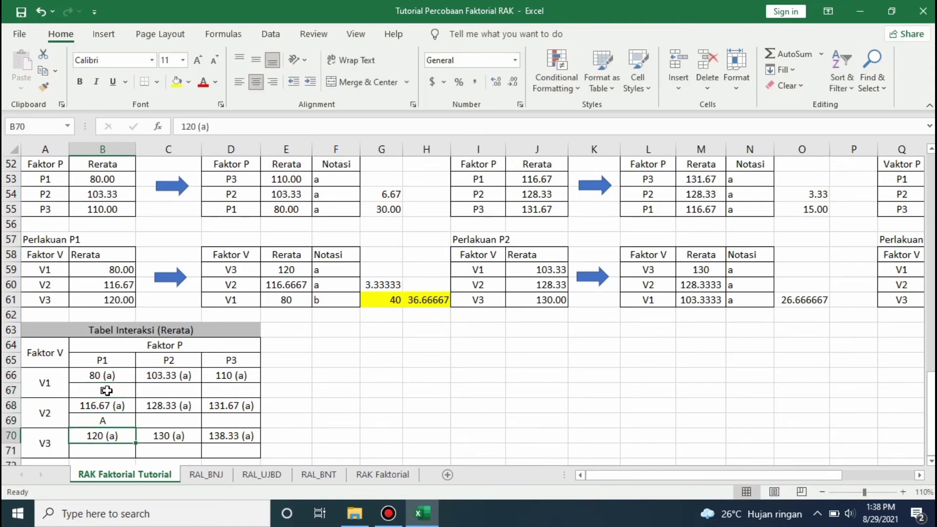
pyautogui.write('A')
pyautogui.press('Return')
pyautogui.press('Right')
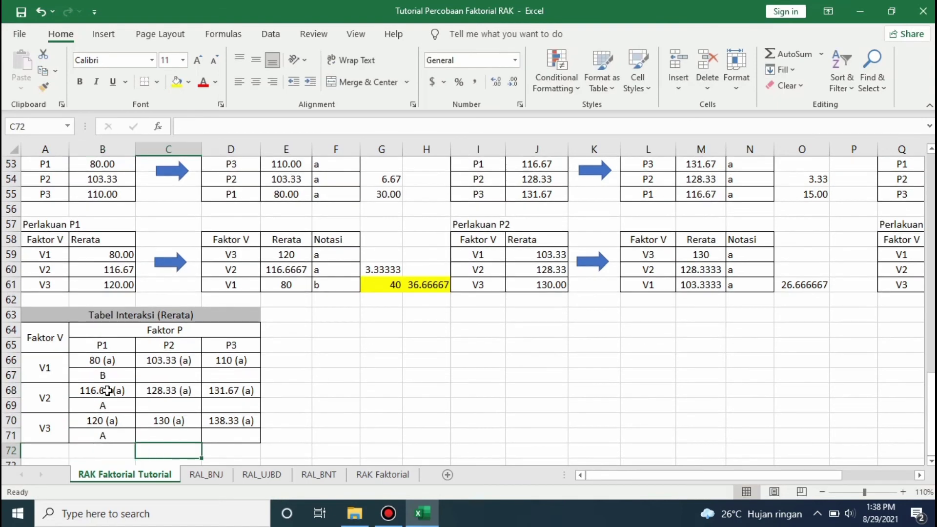
# - Check the Perlakuan P2 notations in N59:N61 for the P2 column of the Tabel Interaksi
pyautogui.press('Up')
pyautogui.press('Up')
pyautogui.press('Up')
pyautogui.press('Up')
pyautogui.press('Up')
pyautogui.press('Up')
pyautogui.press('Up')
pyautogui.press('Up')
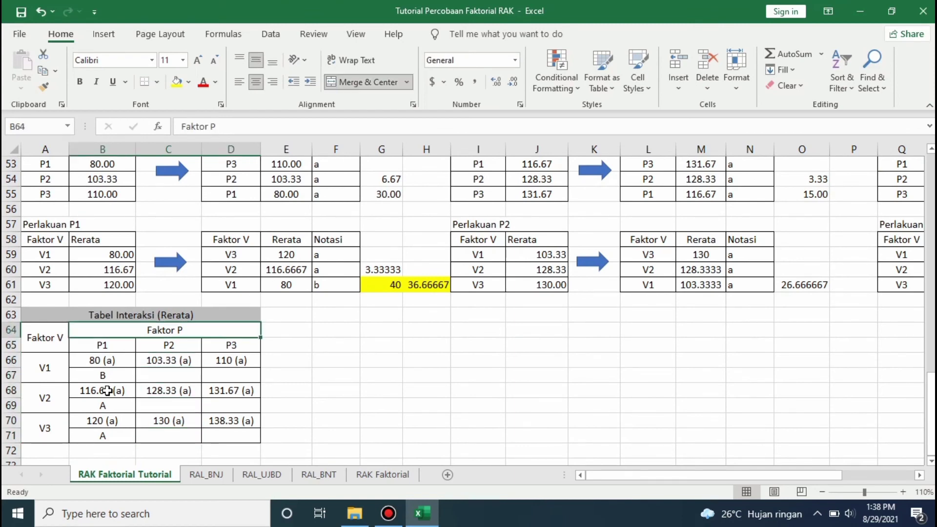
pyautogui.click(165, 350)
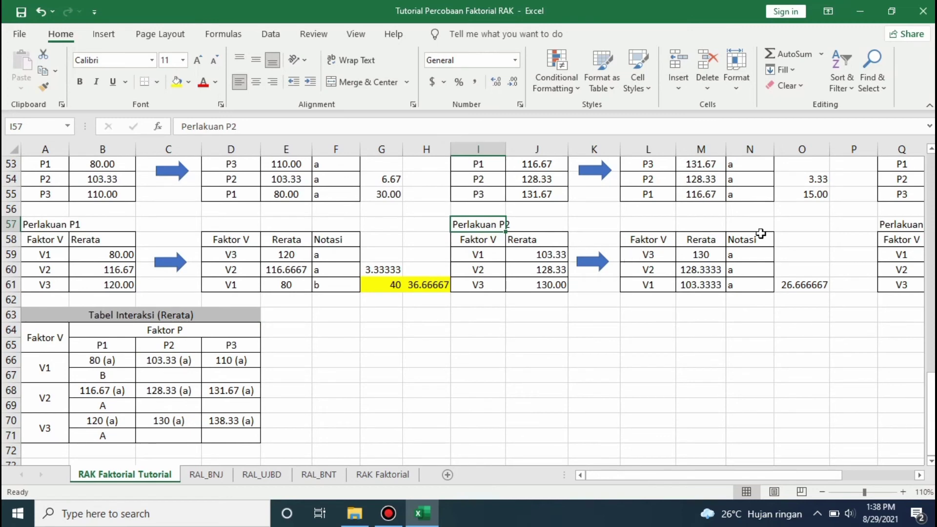
pyautogui.moveTo(752, 255); pyautogui.dragTo(749, 285)
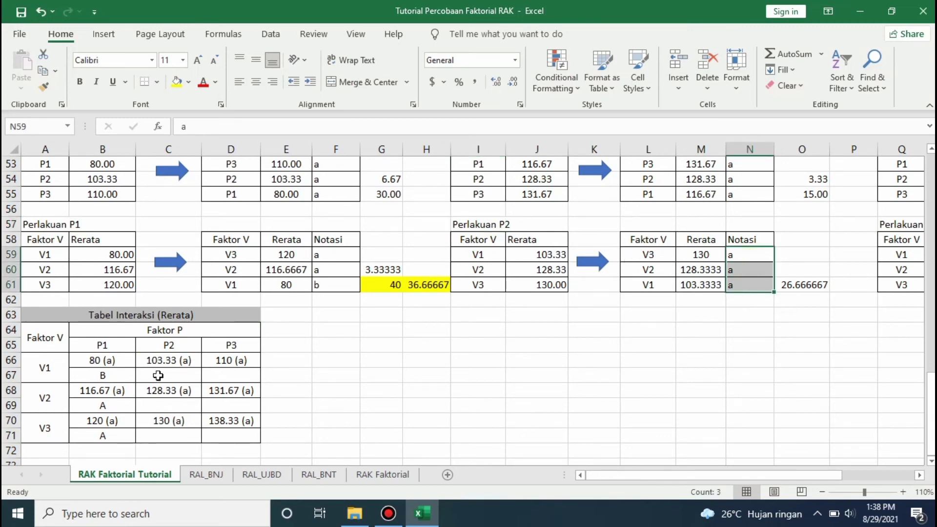
# - Enter the capital notation A below each P2 mean, in C67, C69 and C71
pyautogui.click(187, 371)
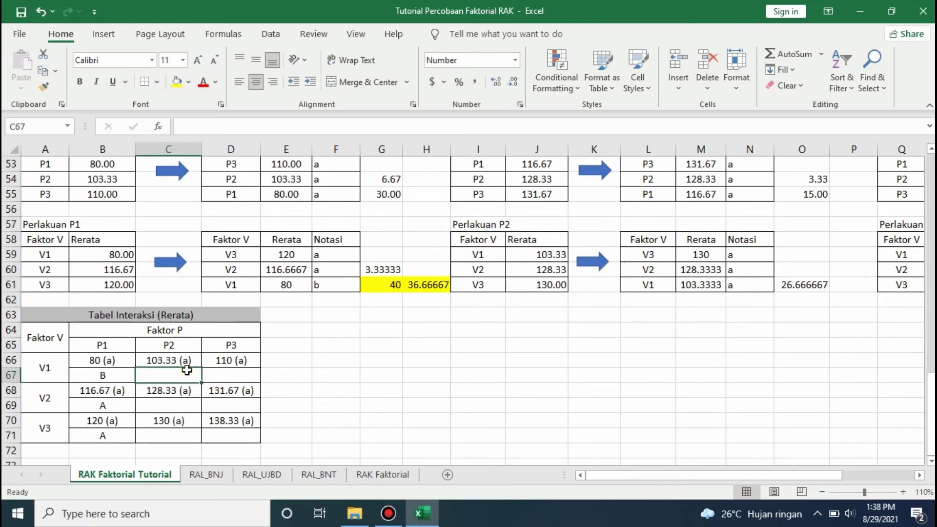
pyautogui.write('A')
pyautogui.press('Return')
pyautogui.press('Return')
pyautogui.press('Return')
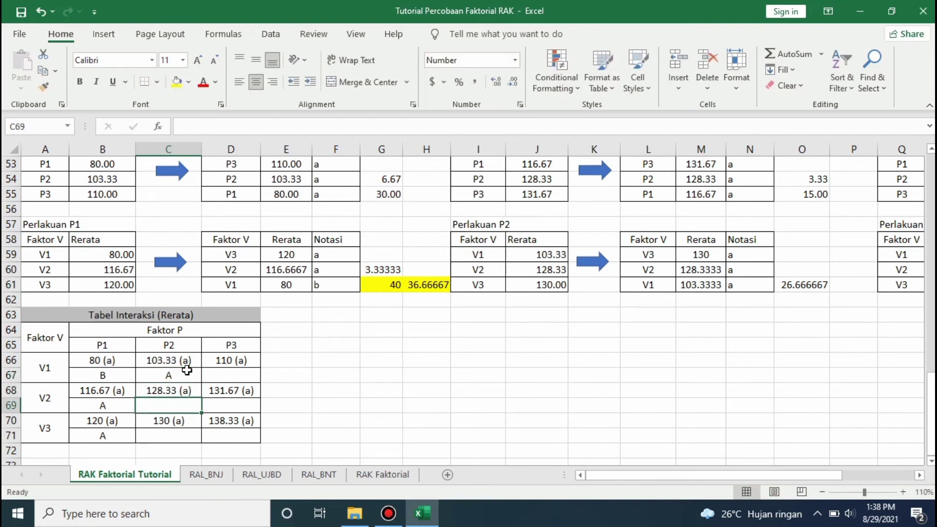
pyautogui.press('Up')
pyautogui.write('A')
pyautogui.press('Return')
pyautogui.press('Return')
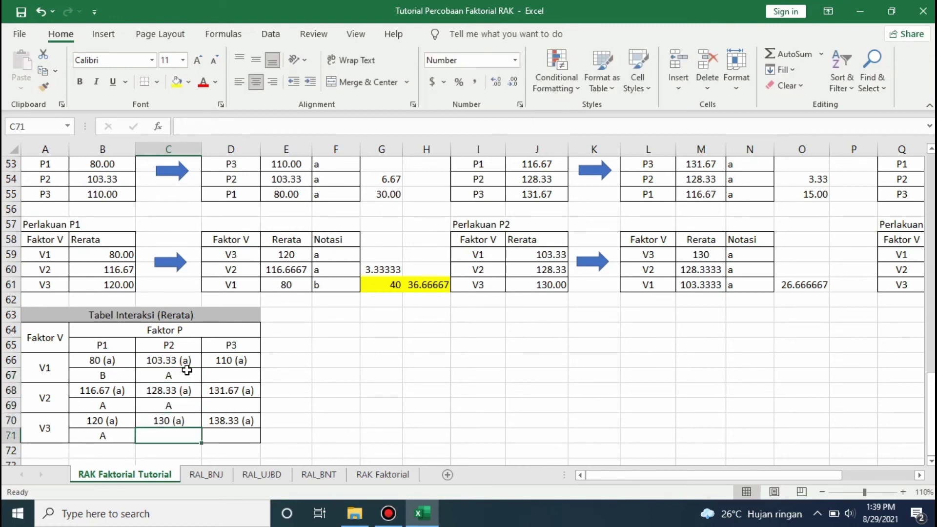
pyautogui.write('A')
pyautogui.press('Return')
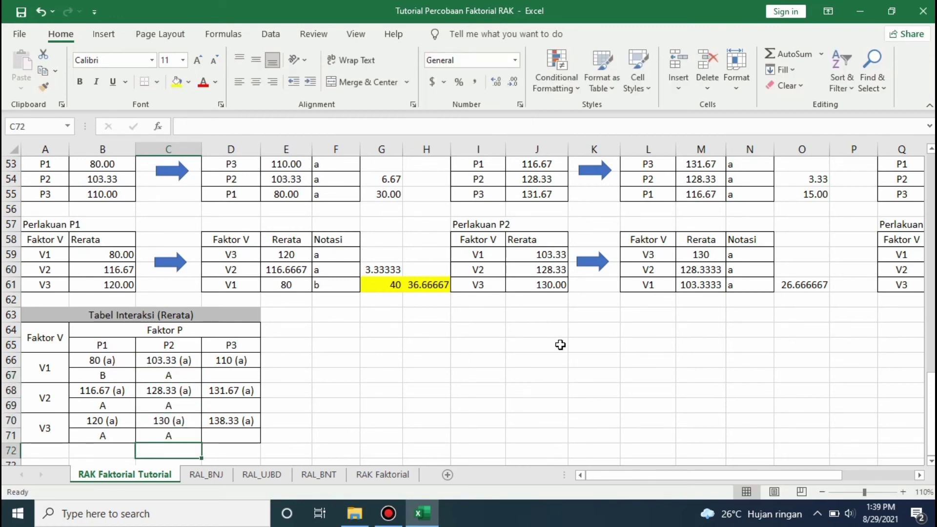
# - Check the Perlakuan P3 notations in V59:V61 and the V3–V1 difference in W61
pyautogui.click(791, 259)
pyautogui.press('Right')
pyautogui.press('Right')
pyautogui.press('Right')
pyautogui.press('Right')
pyautogui.press('Right')
pyautogui.press('Right')
pyautogui.press('Right')
pyautogui.press('Right')
pyautogui.press('Right')
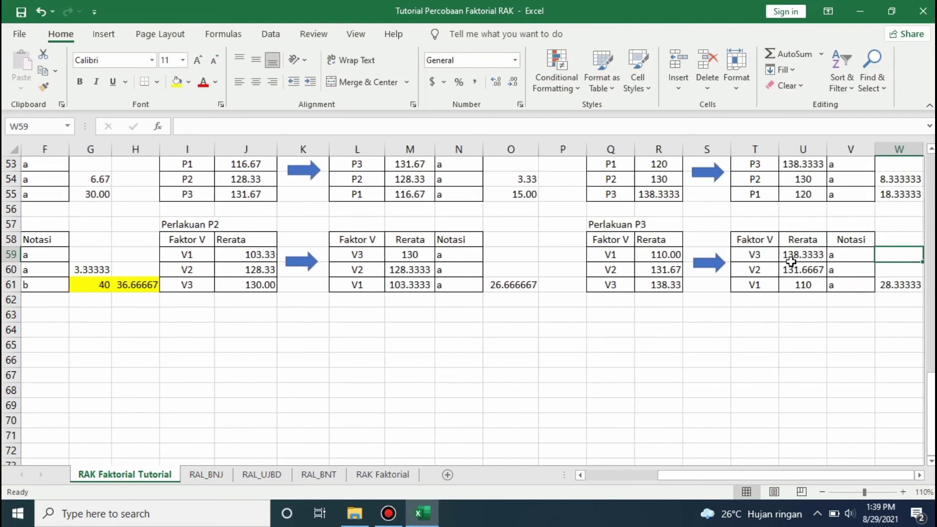
pyautogui.click(838, 287)
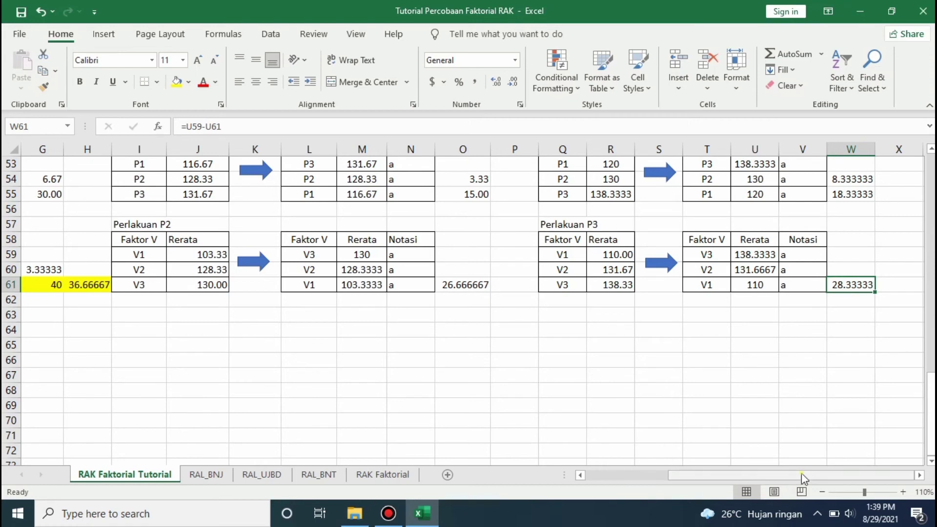
# - Enter the capital notation A below each P3 mean of the Tabel Interaksi, in D67, D69 and D71
pyautogui.moveTo(801, 473); pyautogui.dragTo(719, 474)
pyautogui.click(230, 379)
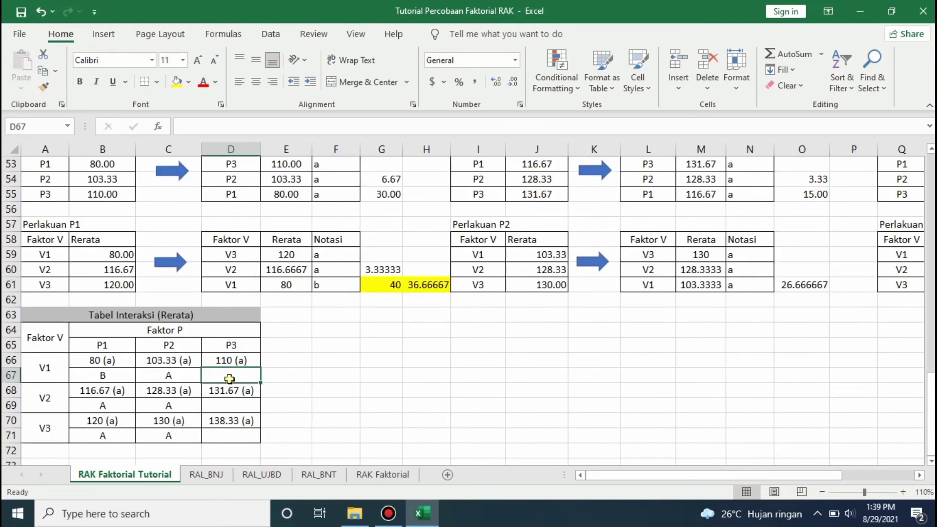
pyautogui.write('A')
pyautogui.press('Return')
pyautogui.press('Return')
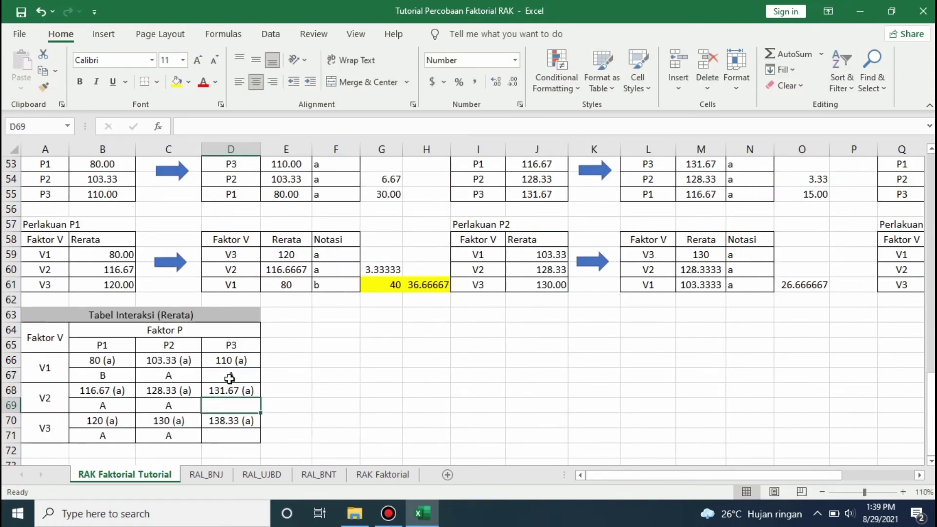
pyautogui.write('A')
pyautogui.press('Return')
pyautogui.press('Return')
pyautogui.write('A')
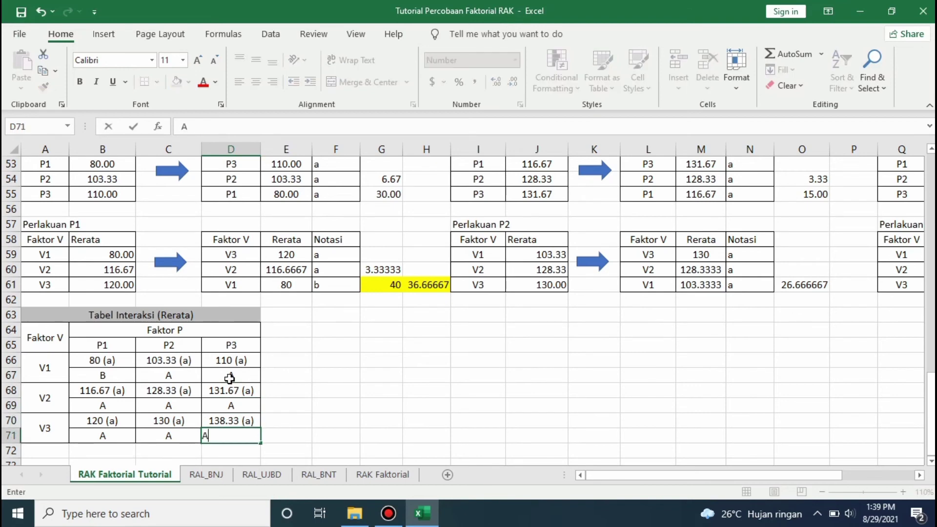
pyautogui.press('Return')
pyautogui.click(254, 388)
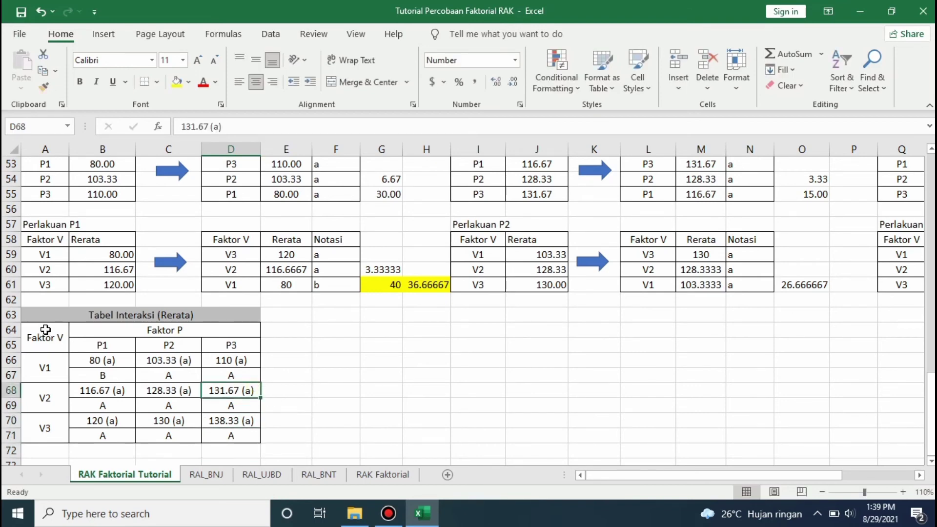
# - Review the completed Tabel Interaksi and the Ket entry of the VP interaction in the Anova table
pyautogui.moveTo(38, 319); pyautogui.dragTo(244, 418)
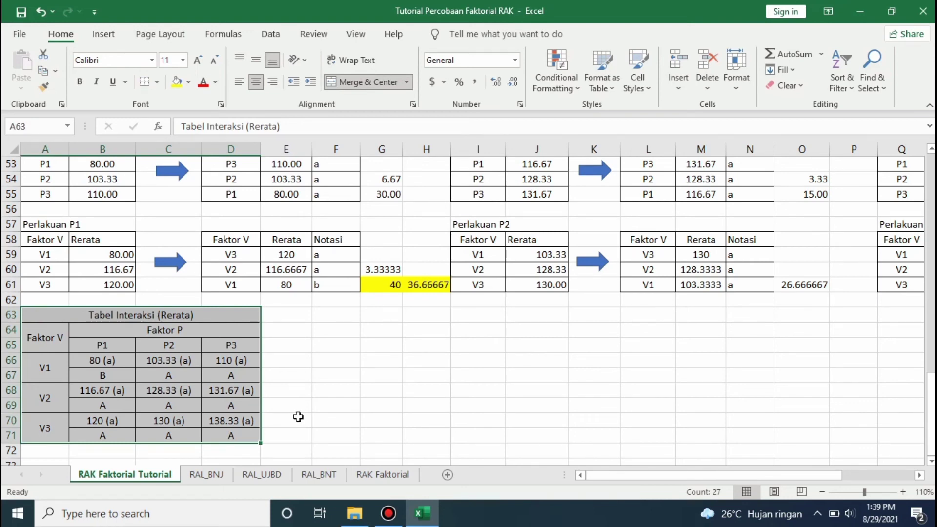
pyautogui.click(298, 417)
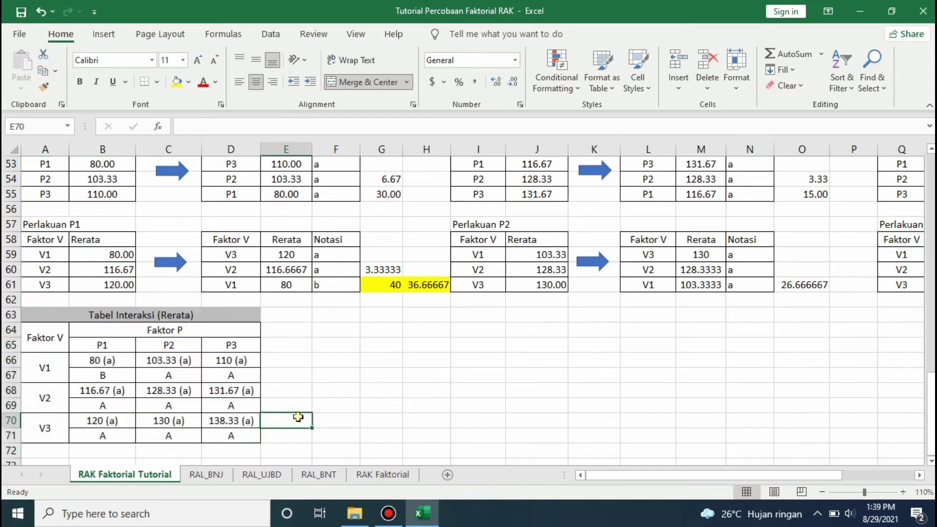
pyautogui.click(334, 376)
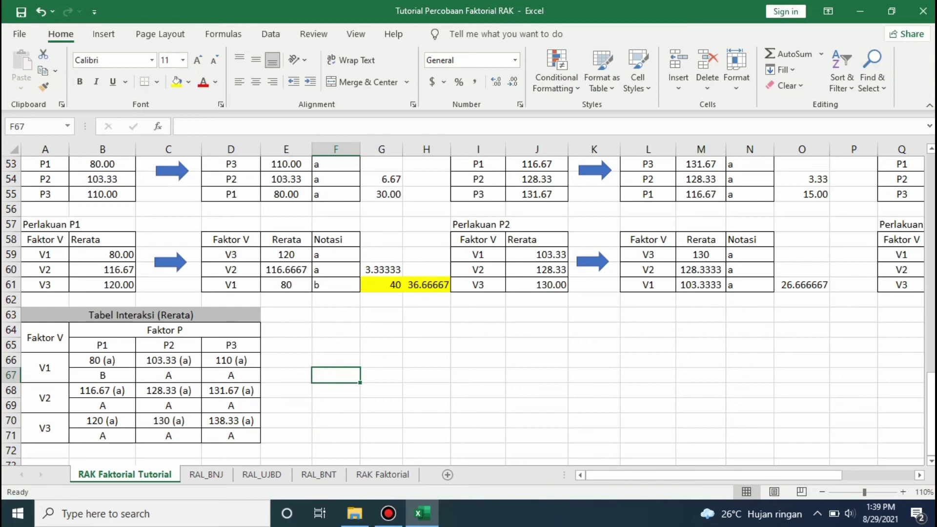
pyautogui.moveTo(931, 400); pyautogui.dragTo(934, 239)
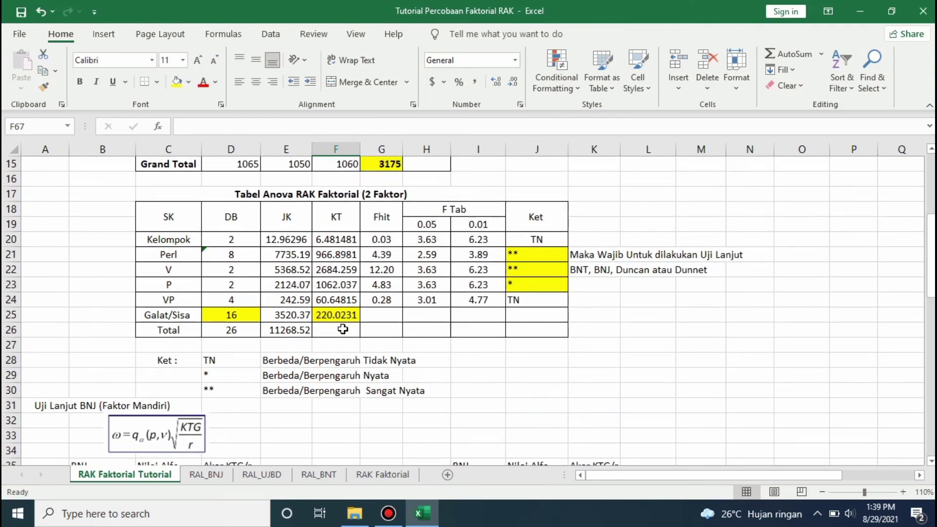
pyautogui.click(546, 302)
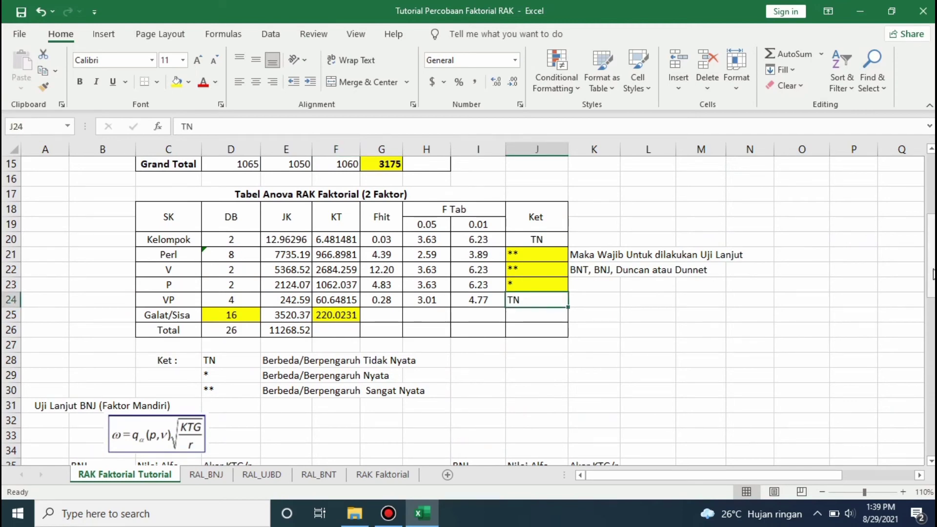
# - Copy the interaction table A64:D71, without its title row, to a new location starting at G65
pyautogui.moveTo(933, 273); pyautogui.dragTo(934, 429)
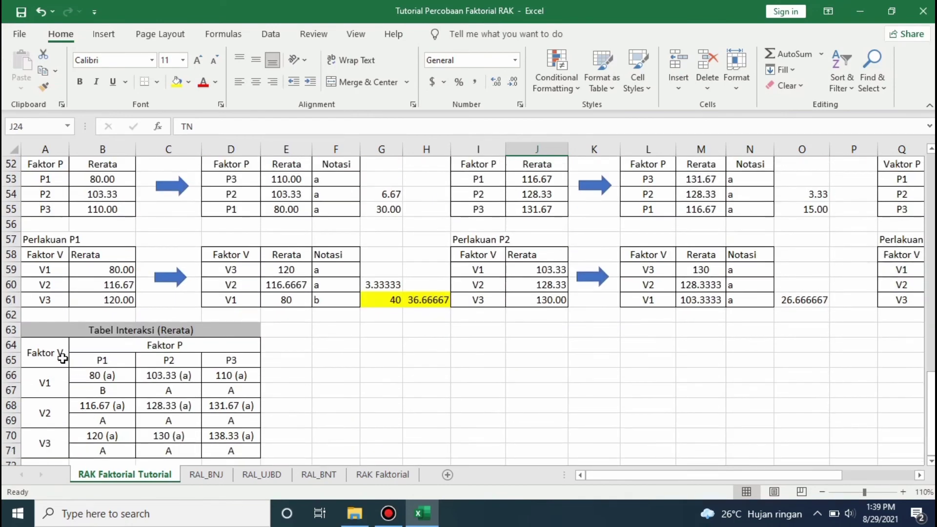
pyautogui.moveTo(62, 359); pyautogui.dragTo(224, 449)
pyautogui.hotkey('ctrl', 'c')
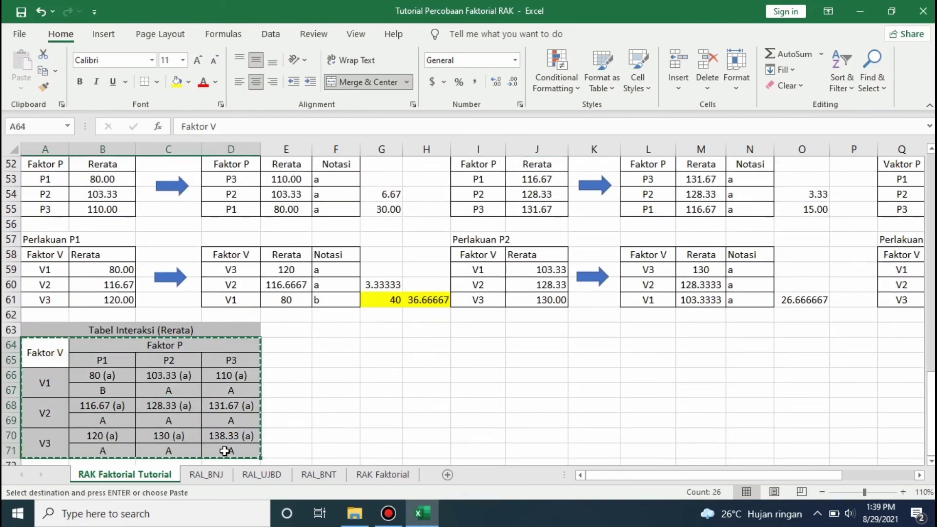
pyautogui.click(371, 359)
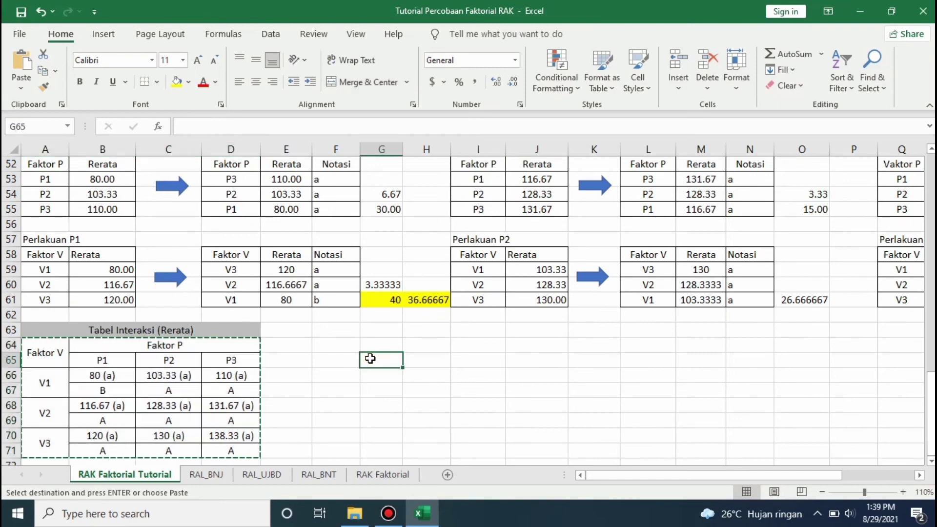
pyautogui.hotkey('ctrl', 'v')
pyautogui.click(701, 390)
pyautogui.scroll(-1, 933, 415)
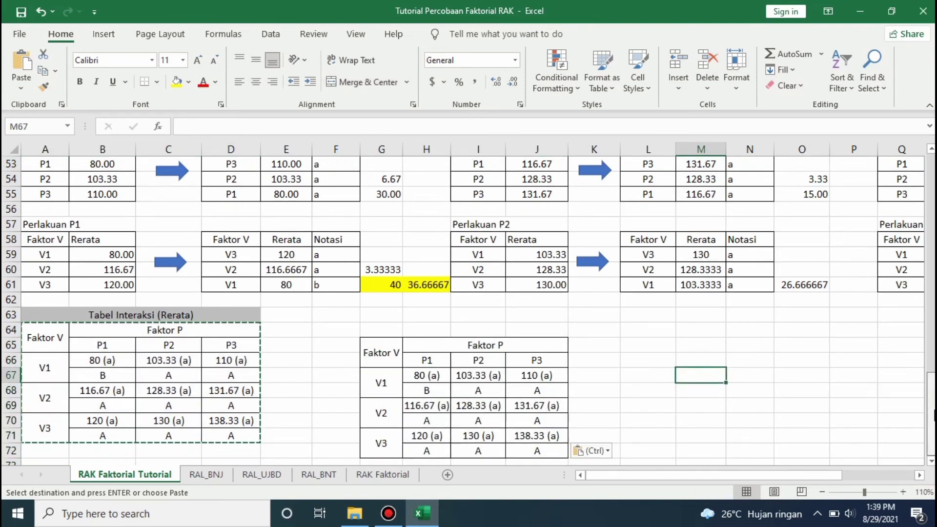
# - Unmerge the V1, V2 and V3 label cells in the Faktor V column of the copied table
pyautogui.click(381, 382)
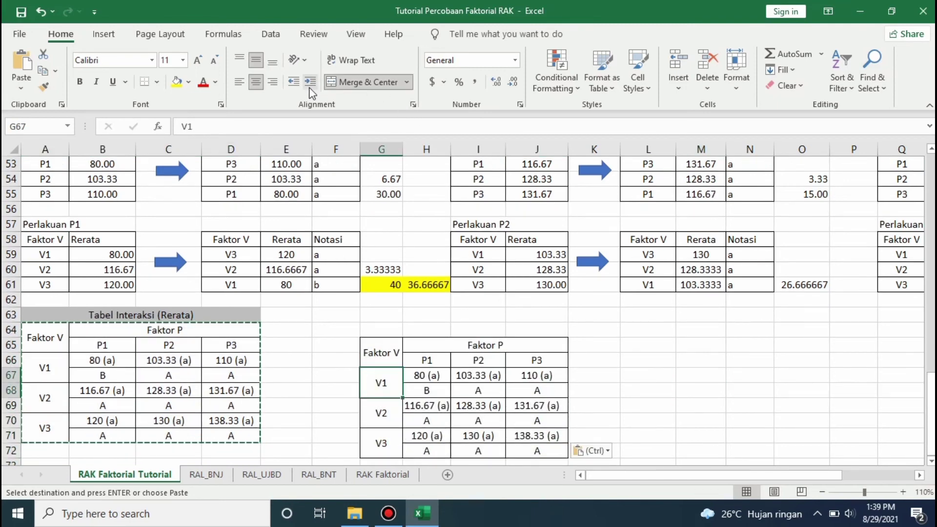
pyautogui.click(352, 83)
pyautogui.click(385, 424)
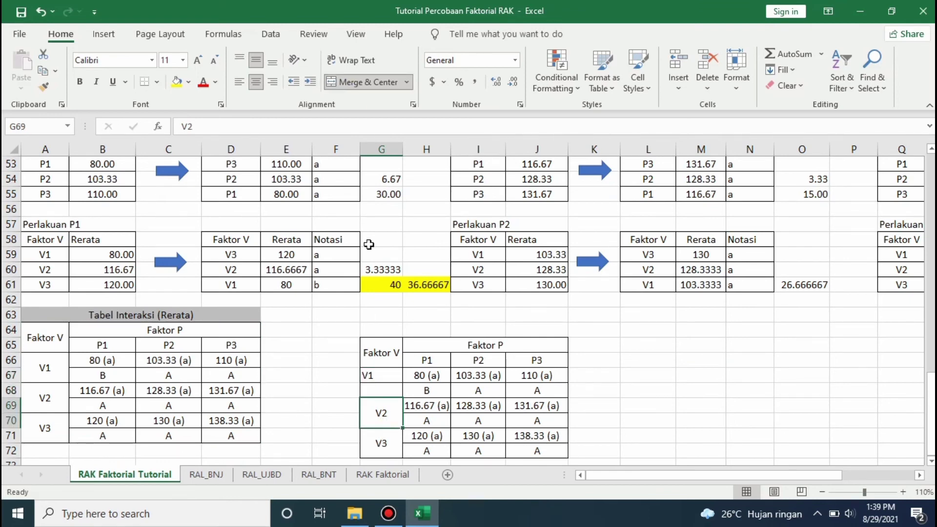
pyautogui.click(352, 82)
pyautogui.click(378, 442)
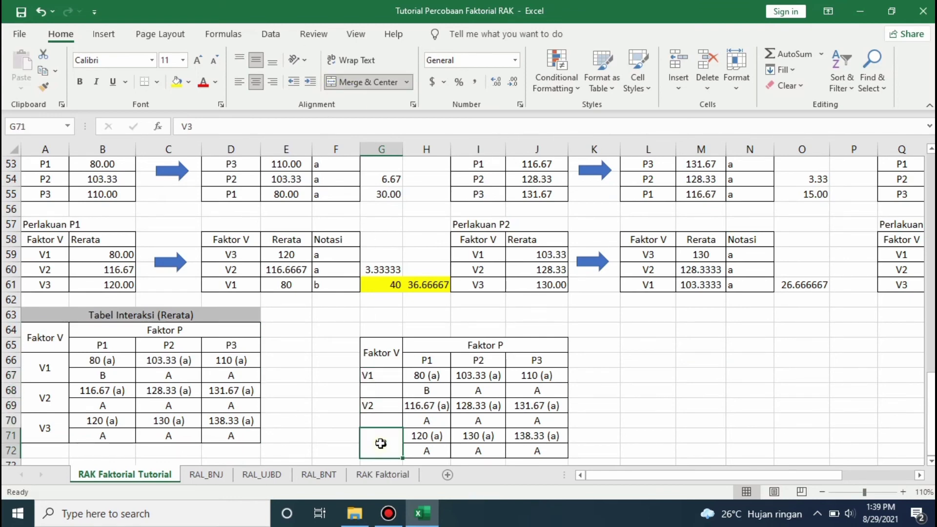
pyautogui.click(352, 82)
pyautogui.click(427, 348)
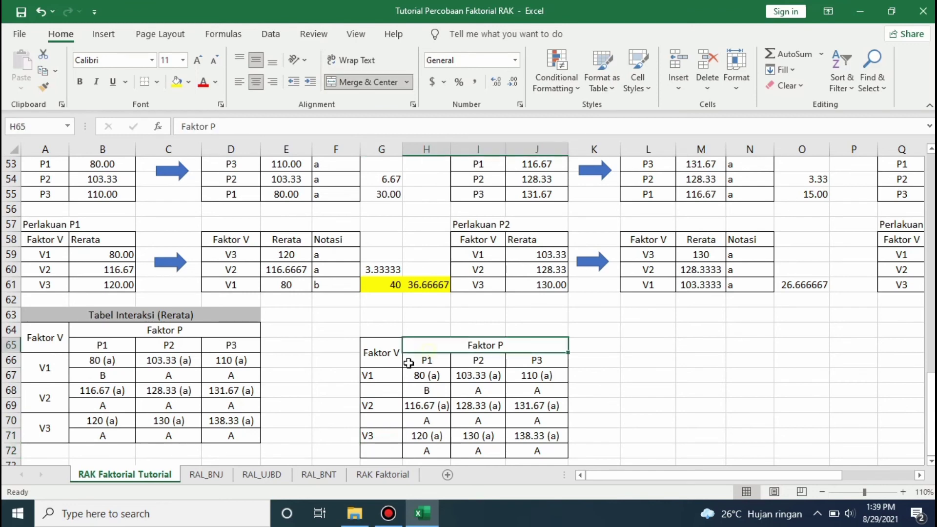
# - Delete the capital notation cells below the V1 and V2 rows of the copied table, columns G to J, shifting cells up
pyautogui.moveTo(359, 388); pyautogui.dragTo(537, 390)
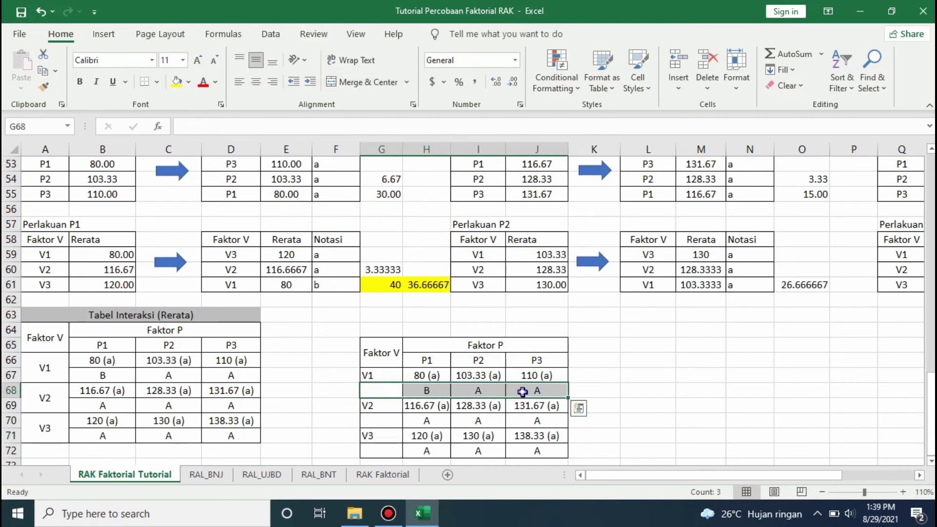
pyautogui.rightClick(523, 392)
pyautogui.click(564, 160)
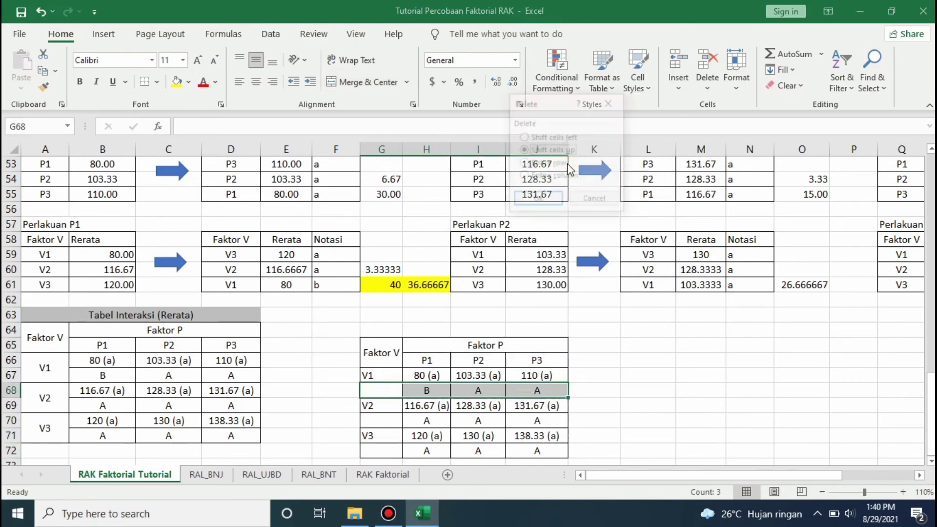
pyautogui.click(557, 201)
pyautogui.moveTo(386, 407); pyautogui.dragTo(538, 403)
pyautogui.rightClick(539, 403)
pyautogui.click(557, 173)
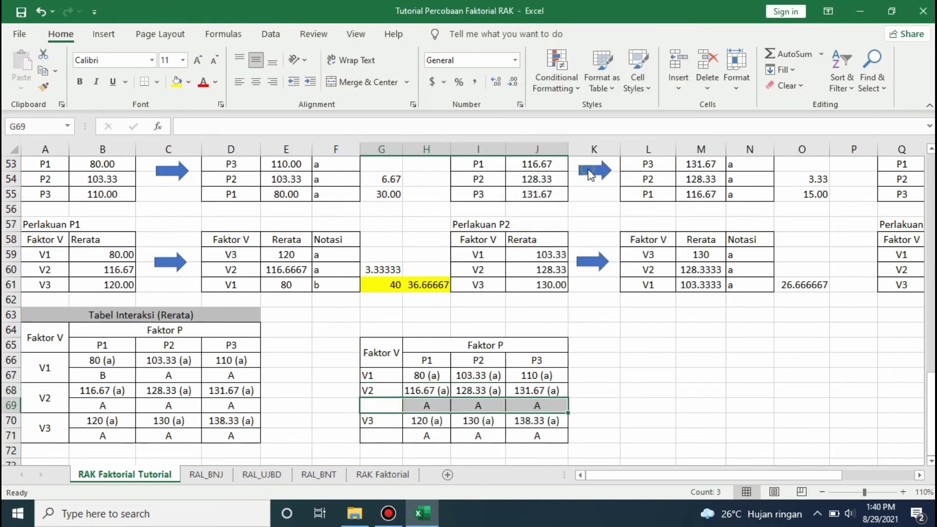
pyautogui.click(559, 205)
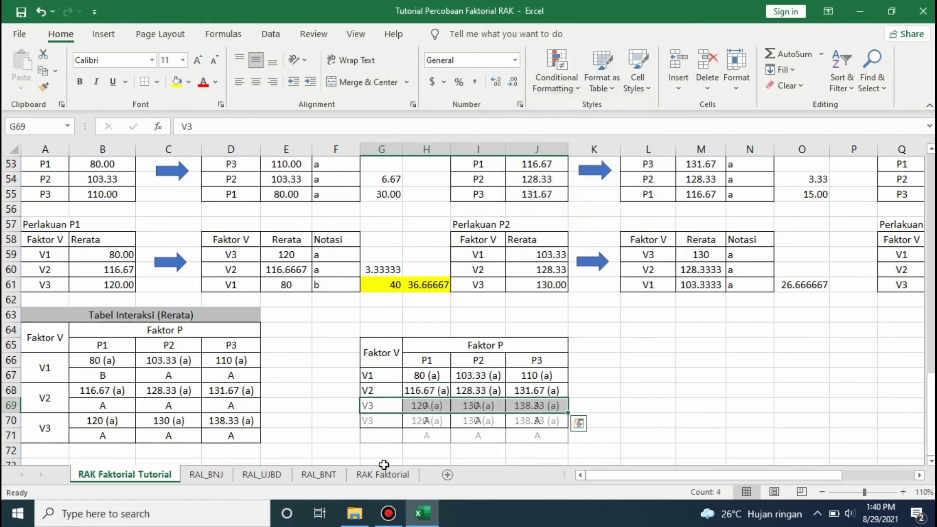
# - Delete the remaining capital notation cells G70:J70 below the V3 row, shifting cells left
pyautogui.moveTo(385, 426); pyautogui.dragTo(543, 420)
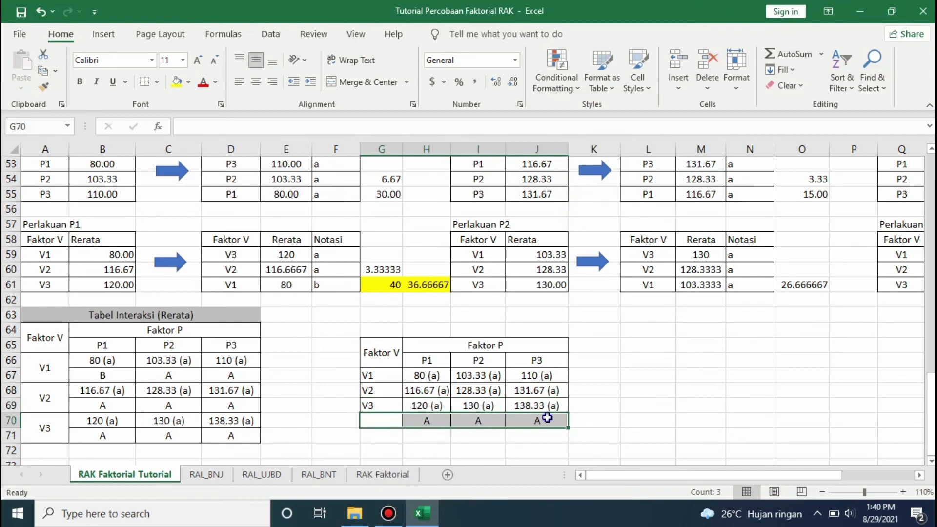
pyautogui.rightClick(545, 419)
pyautogui.click(581, 186)
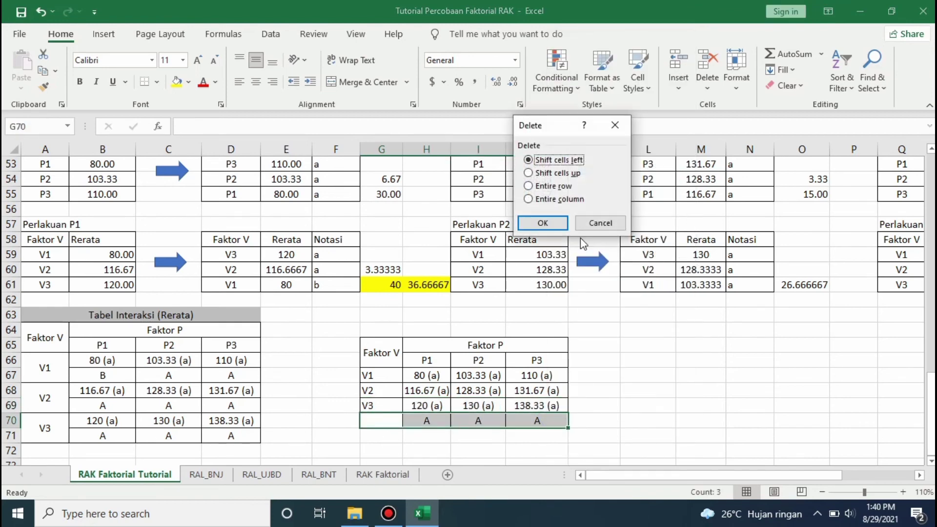
pyautogui.click(544, 223)
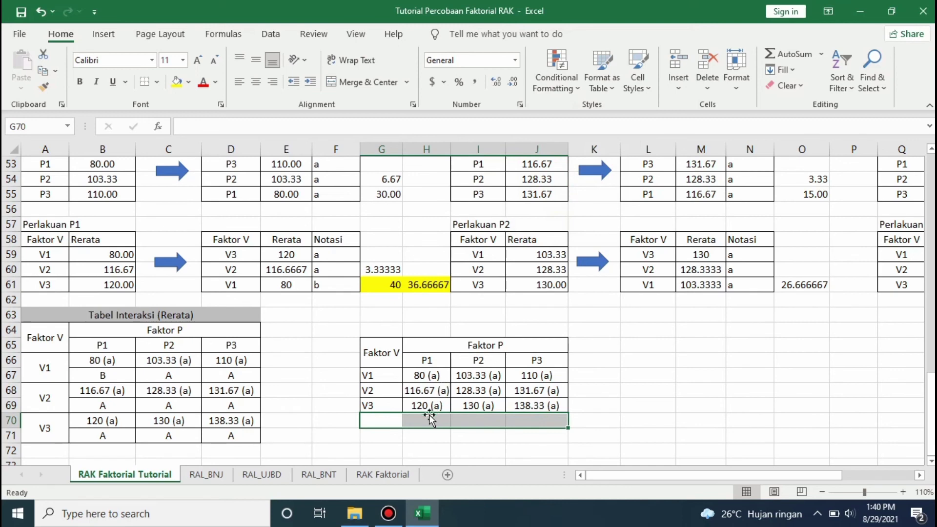
pyautogui.click(428, 434)
# - Remove the (a) notation from the copied V1 means, leaving 80, 103.33 and 110 in H67:J67
pyautogui.click(439, 375)
pyautogui.doubleClick(443, 375)
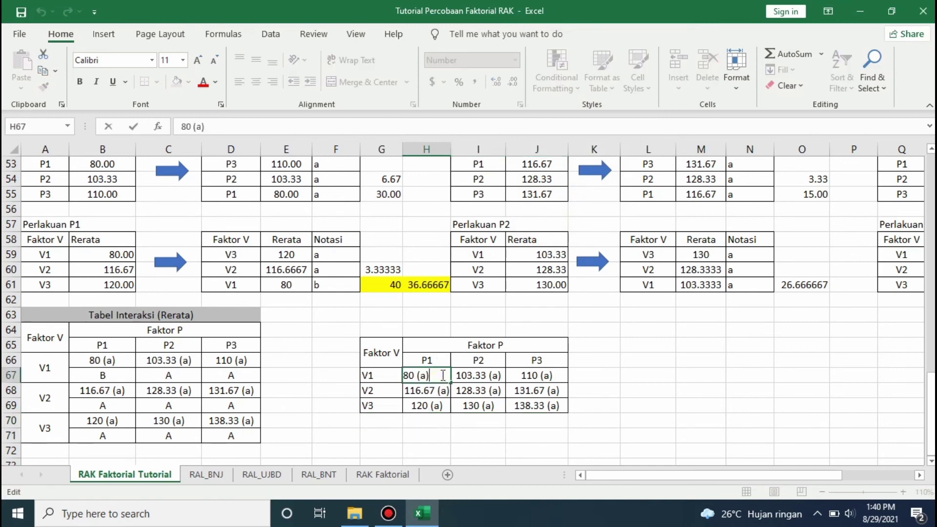
pyautogui.press('BackSpace')
pyautogui.press('BackSpace')
pyautogui.press('Tab')
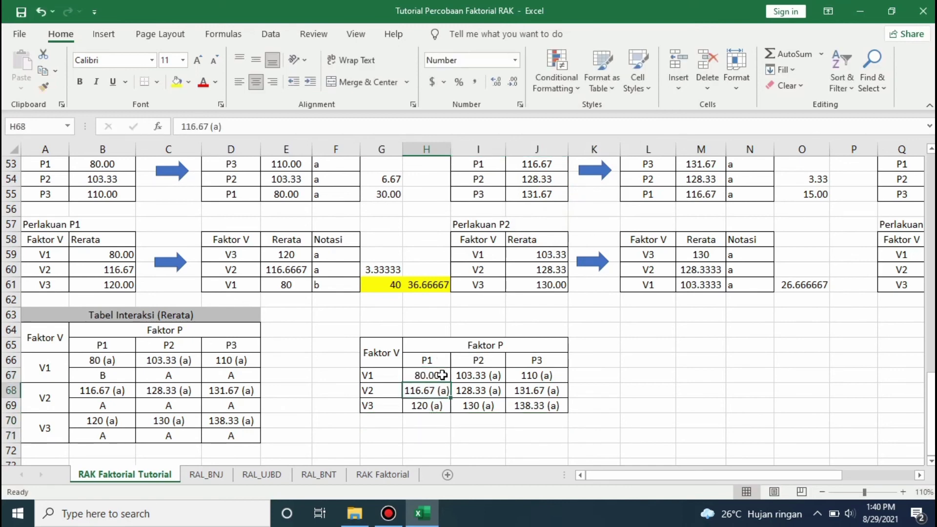
pyautogui.doubleClick(501, 375)
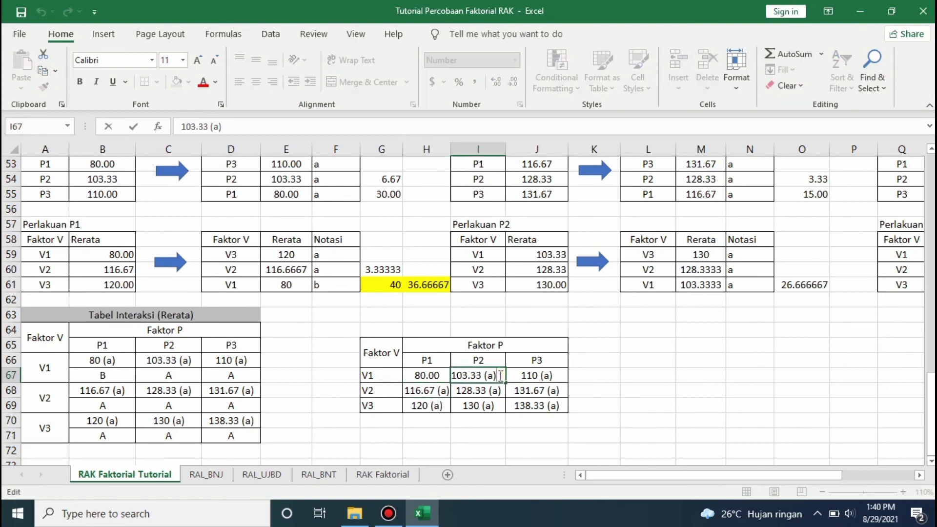
pyautogui.press('Return')
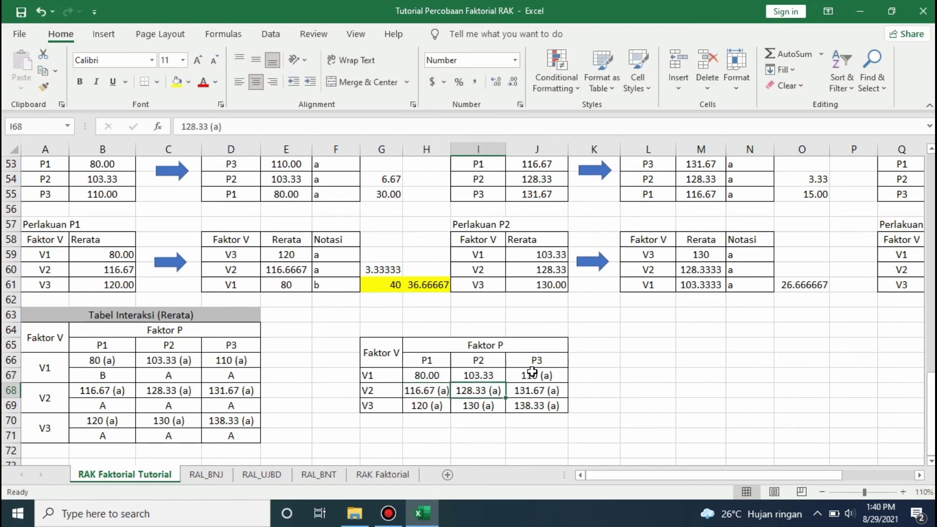
pyautogui.doubleClick(556, 376)
pyautogui.press('BackSpace')
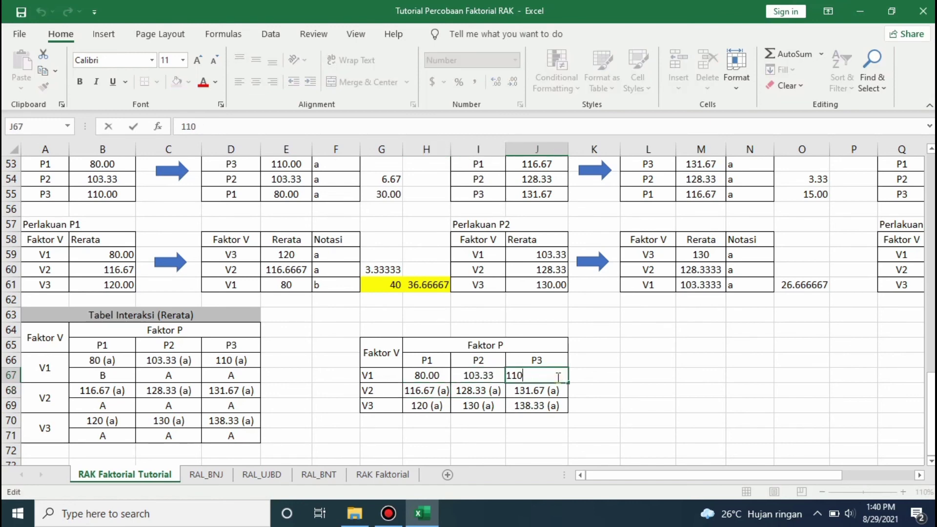
pyautogui.press('Return')
# - Remove the (a) notation from the copied V2 means, leaving 116.67, 128.33 and 131.67 in H68:J68
pyautogui.click(438, 392)
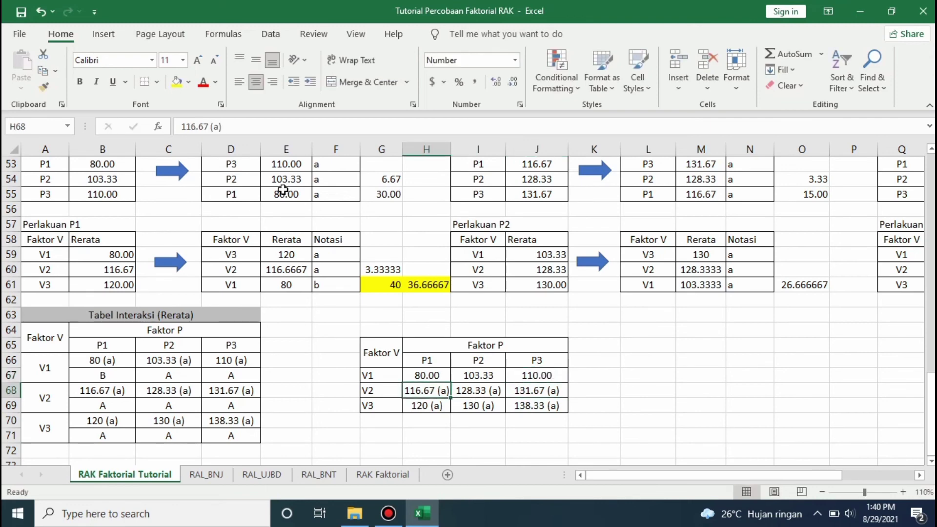
pyautogui.click(251, 128)
pyautogui.press('BackSpace')
pyautogui.press('BackSpace')
pyautogui.press('BackSpace')
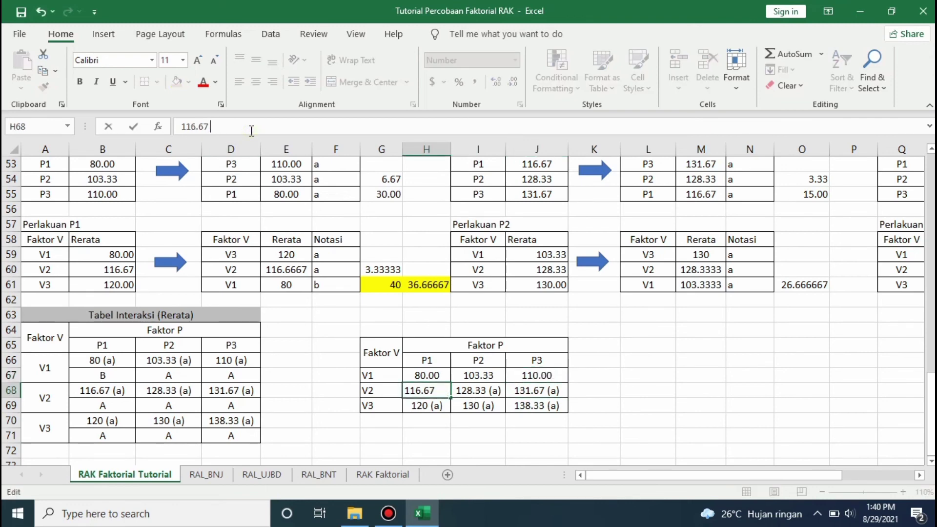
pyautogui.press('Return')
pyautogui.doubleClick(489, 391)
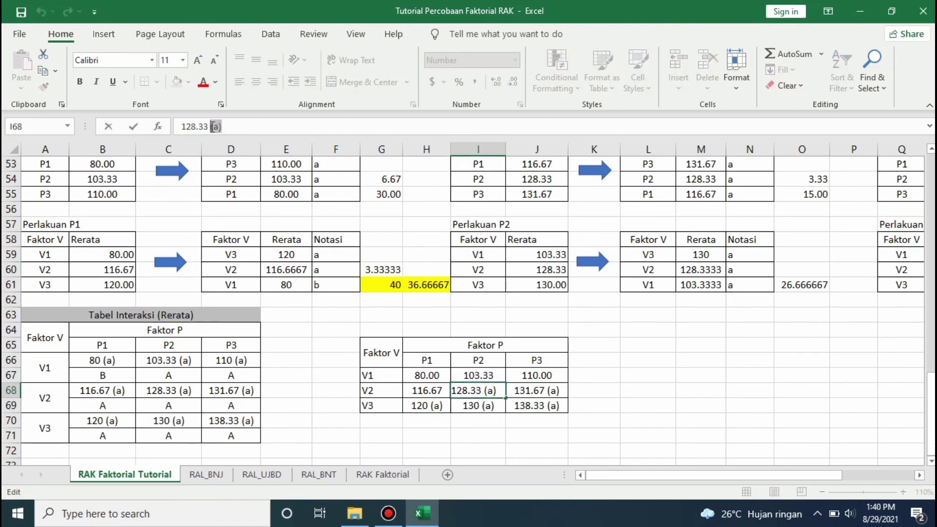
pyautogui.press('BackSpace')
pyautogui.press('Return')
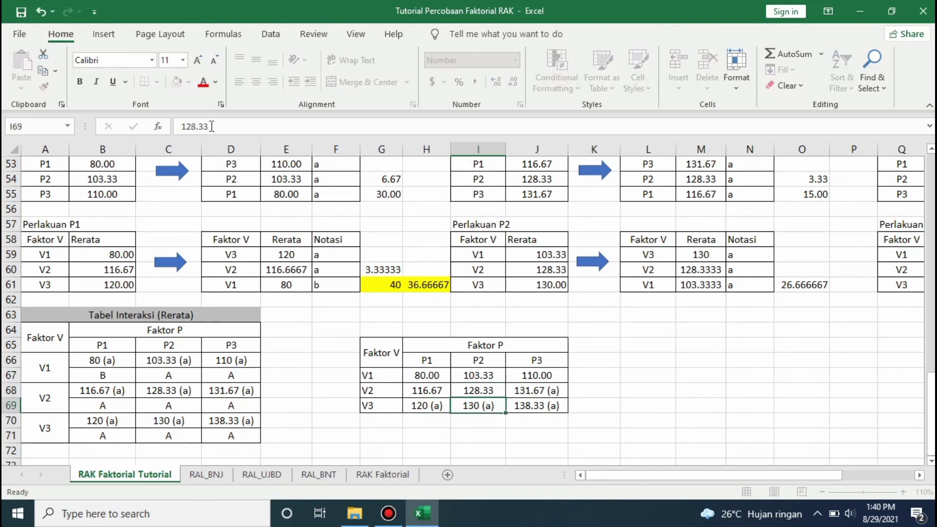
pyautogui.doubleClick(544, 391)
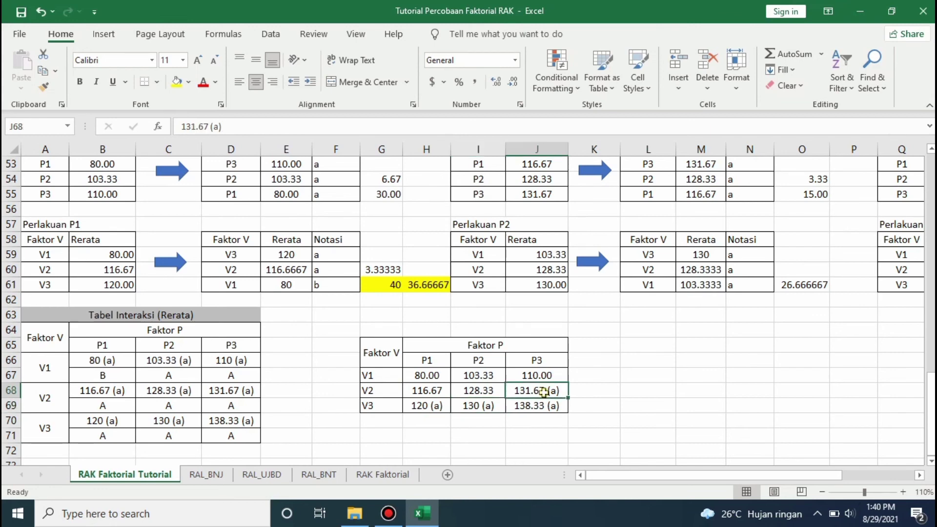
pyautogui.moveTo(213, 132); pyautogui.dragTo(211, 132)
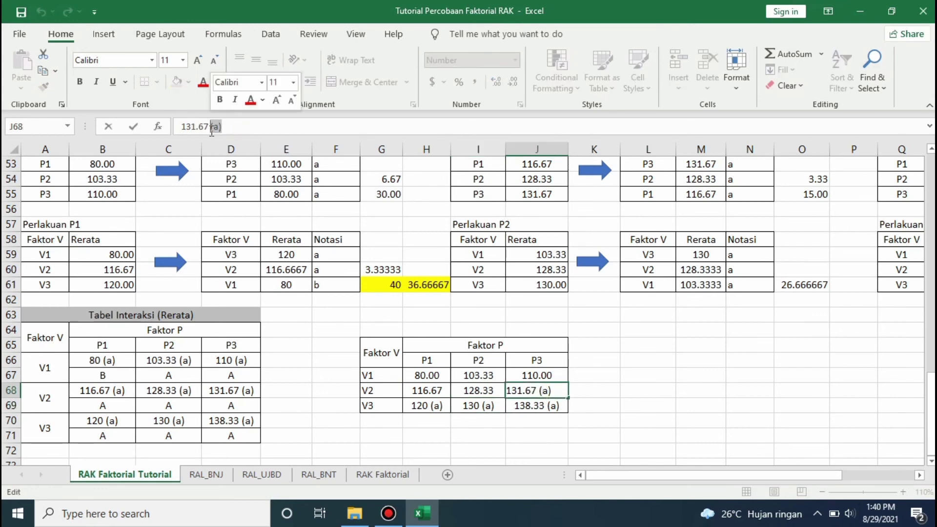
pyautogui.press('BackSpace')
pyautogui.press('Return')
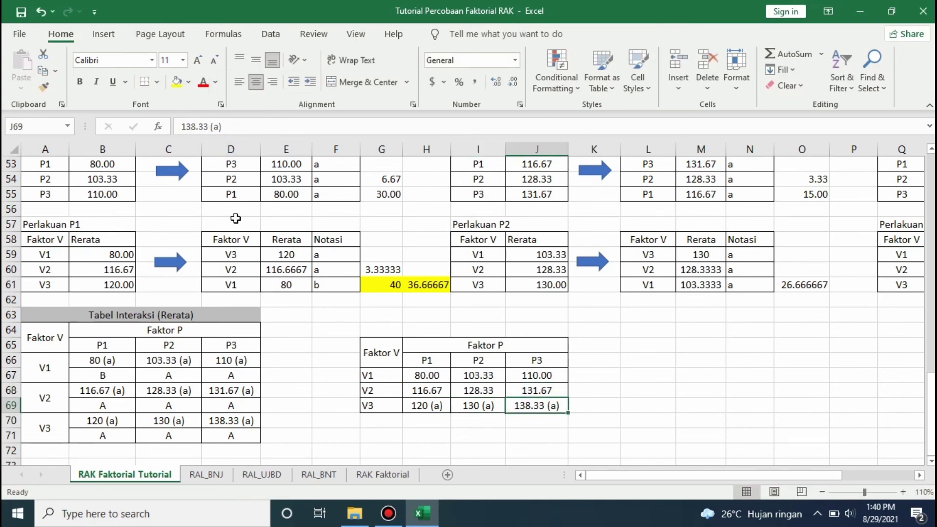
# - Remove the (a) notation from the copied V3 means, leaving 120, 130 and 138.33 in H69:J69
pyautogui.doubleClick(443, 407)
pyautogui.press('BackSpace')
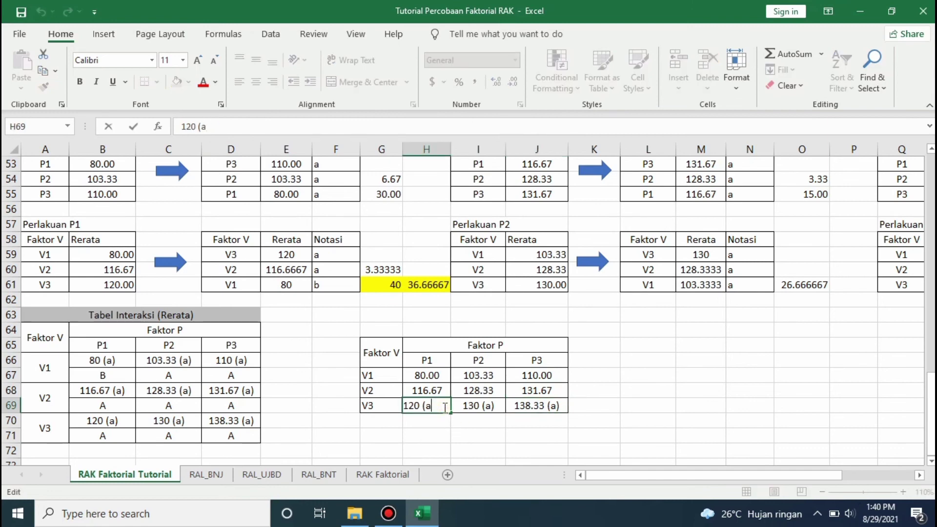
pyautogui.press('Return')
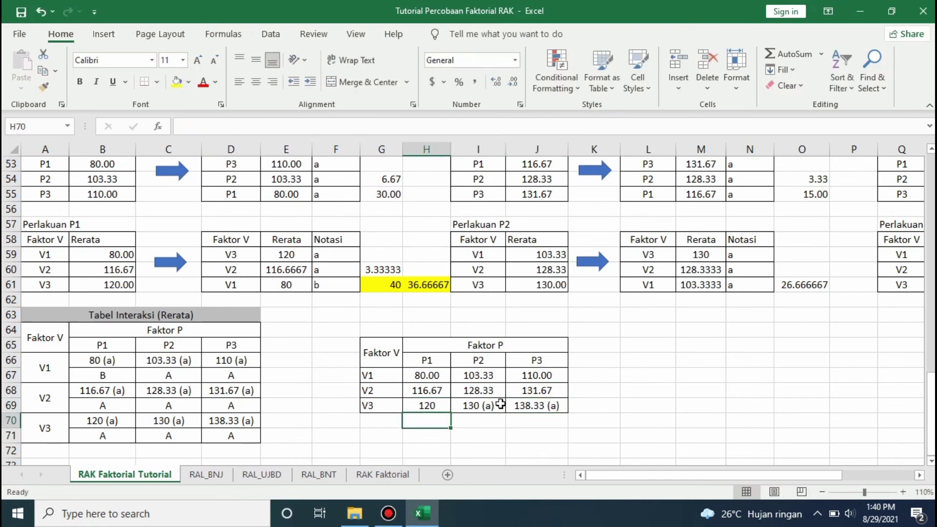
pyautogui.doubleClick(501, 405)
pyautogui.press('BackSpace')
pyautogui.press('BackSpace')
pyautogui.press('BackSpace')
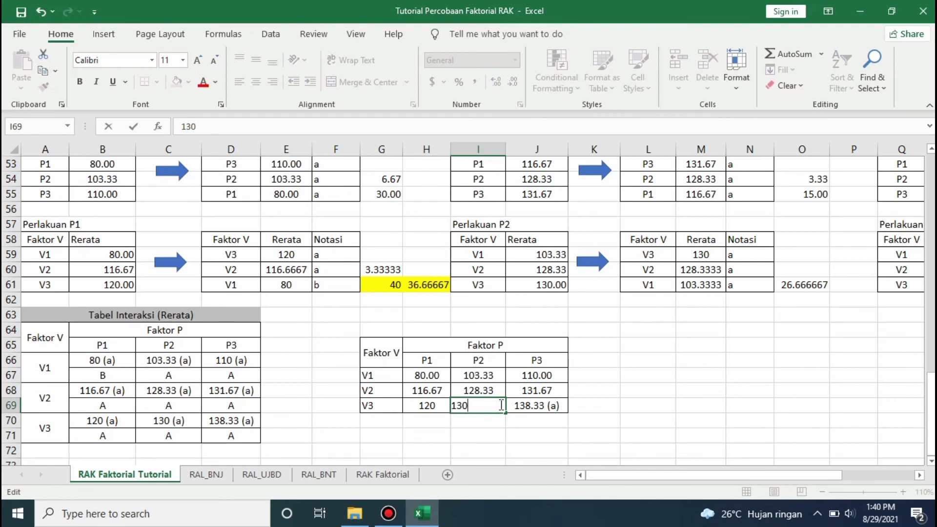
pyautogui.press('Return')
pyautogui.doubleClick(561, 406)
pyautogui.press('BackSpace')
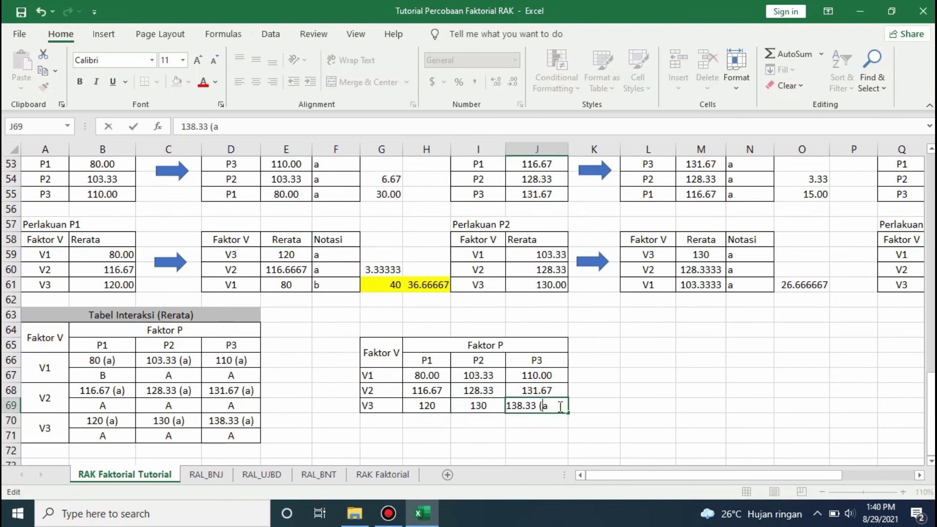
pyautogui.press('Return')
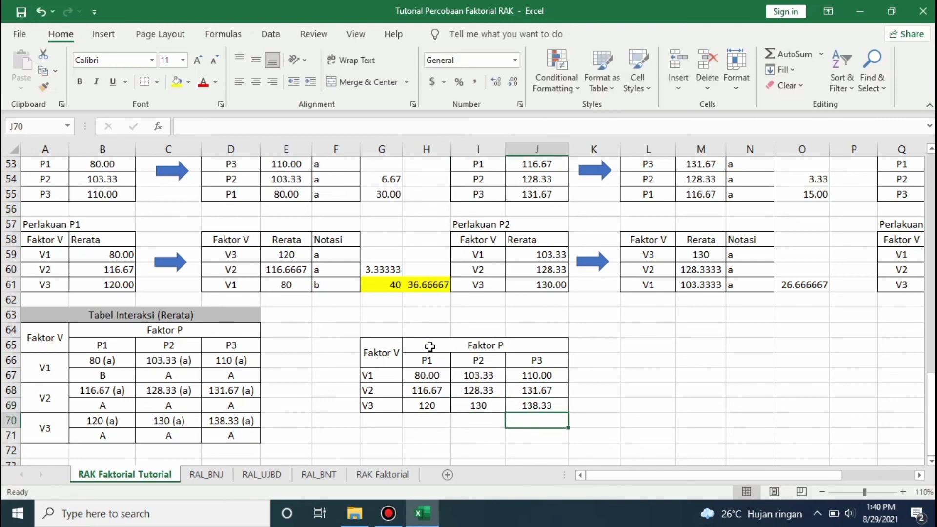
# - Select the whole simplified interaction table, G65:J69
pyautogui.click(645, 380)
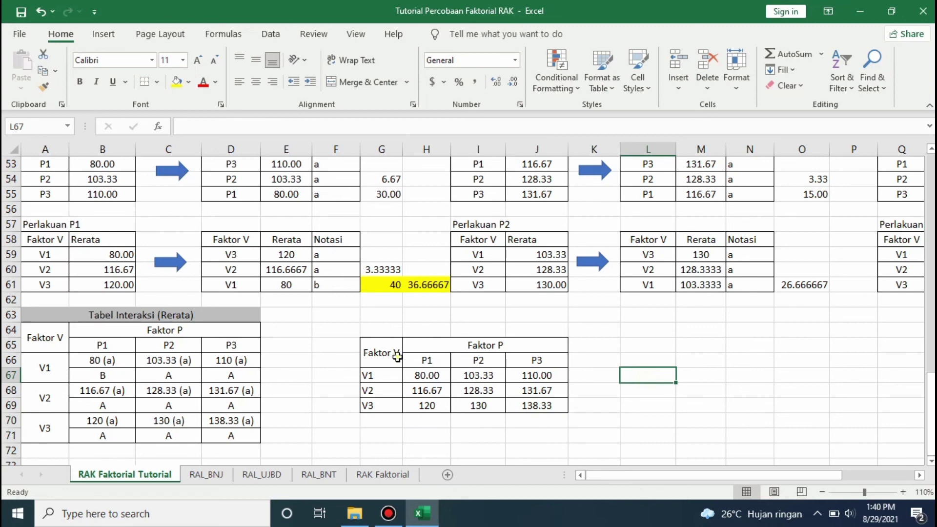
pyautogui.moveTo(397, 357); pyautogui.dragTo(539, 402)
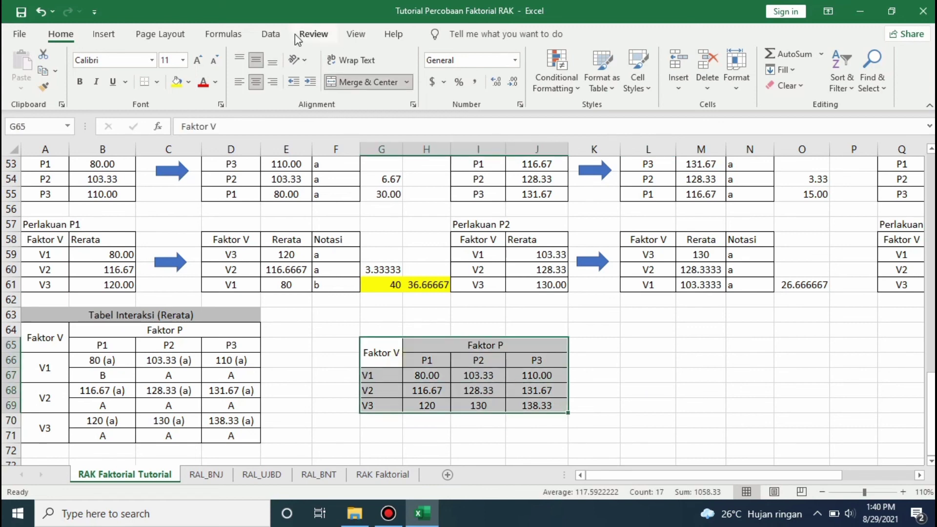
pyautogui.click(214, 38)
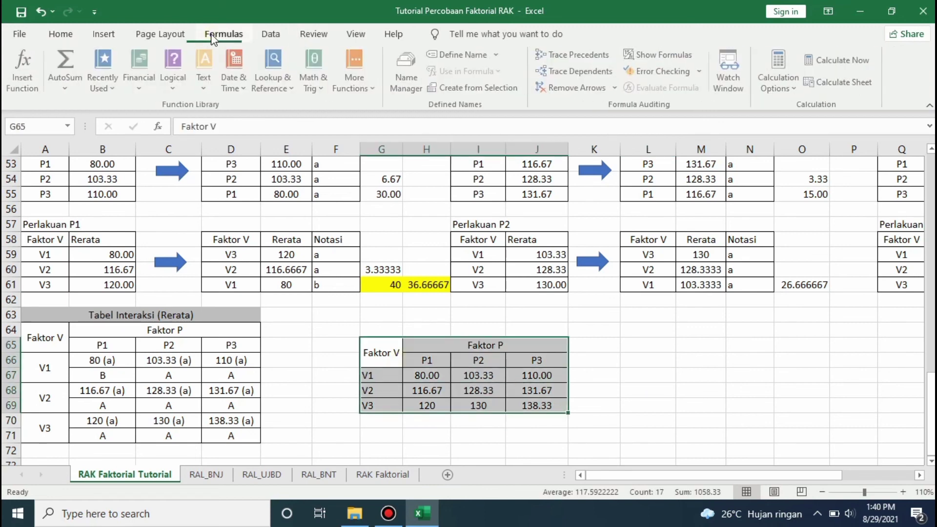
pyautogui.click(259, 39)
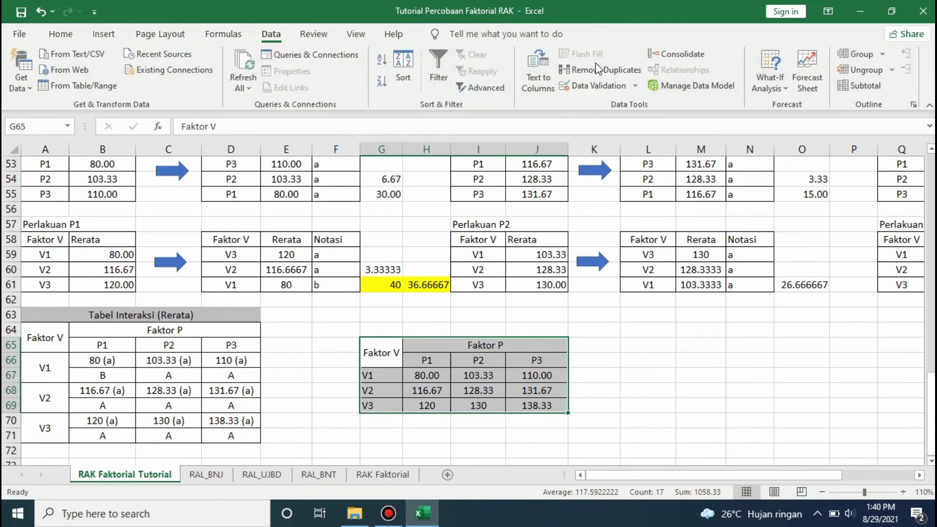
pyautogui.click(370, 37)
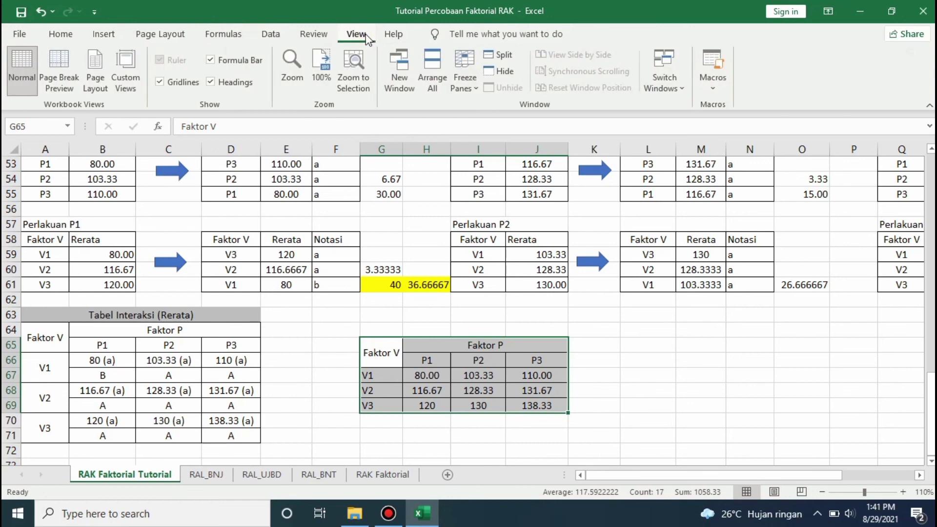
pyautogui.click(314, 35)
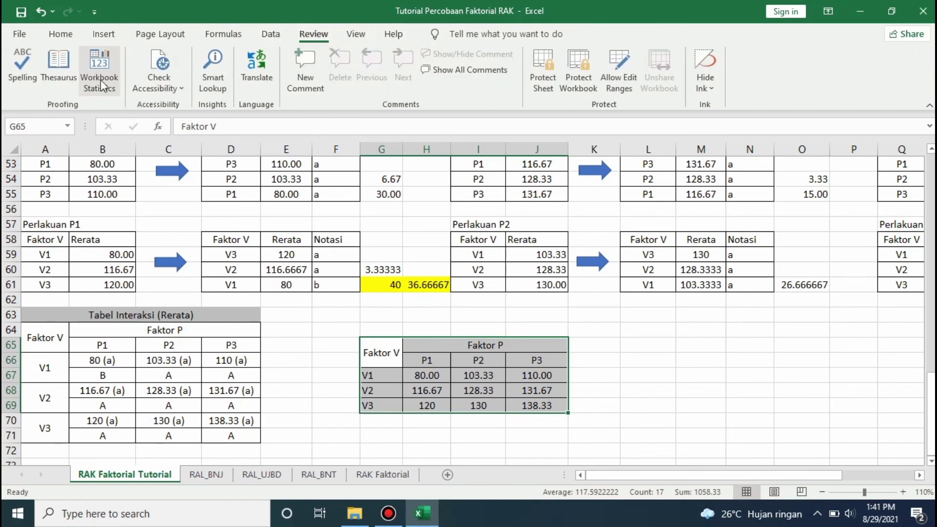
pyautogui.click(224, 36)
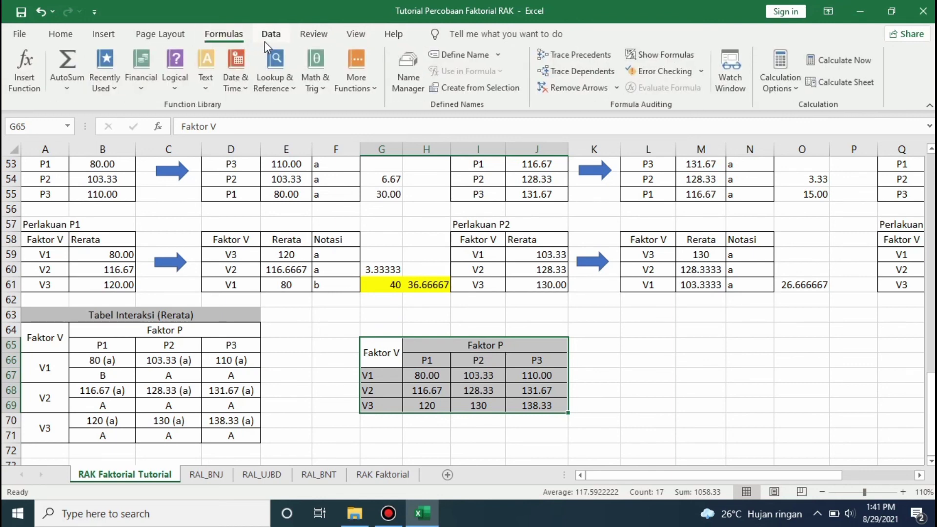
pyautogui.click(265, 42)
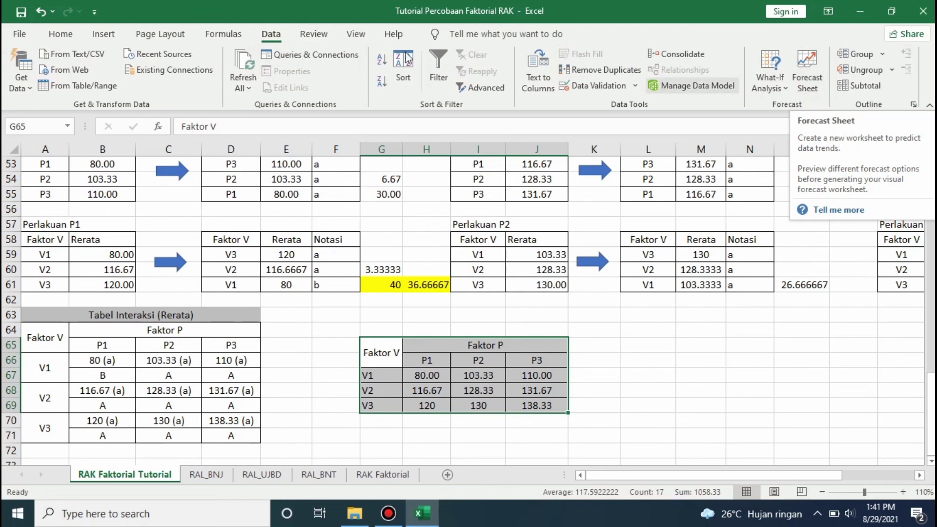
# - Insert a basic 2-D Line chart from the selected simplified interaction table
pyautogui.click(109, 34)
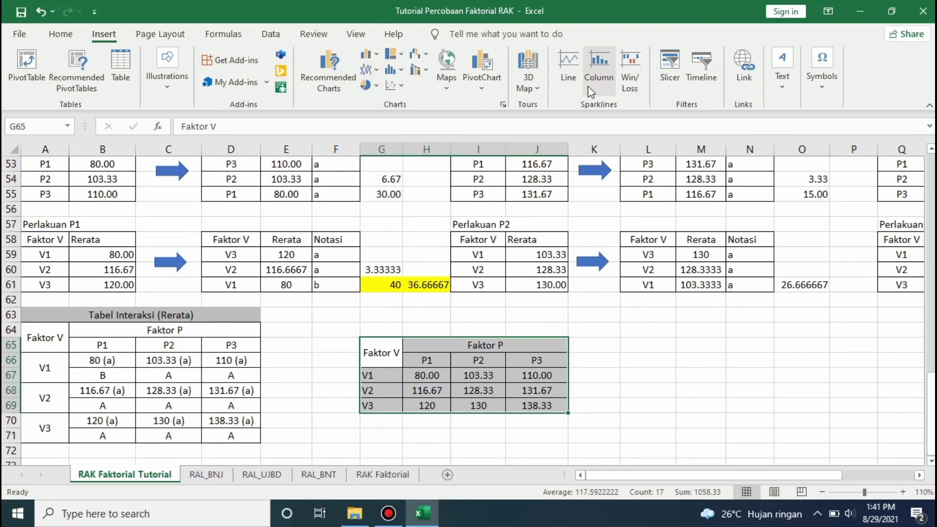
pyautogui.click(379, 73)
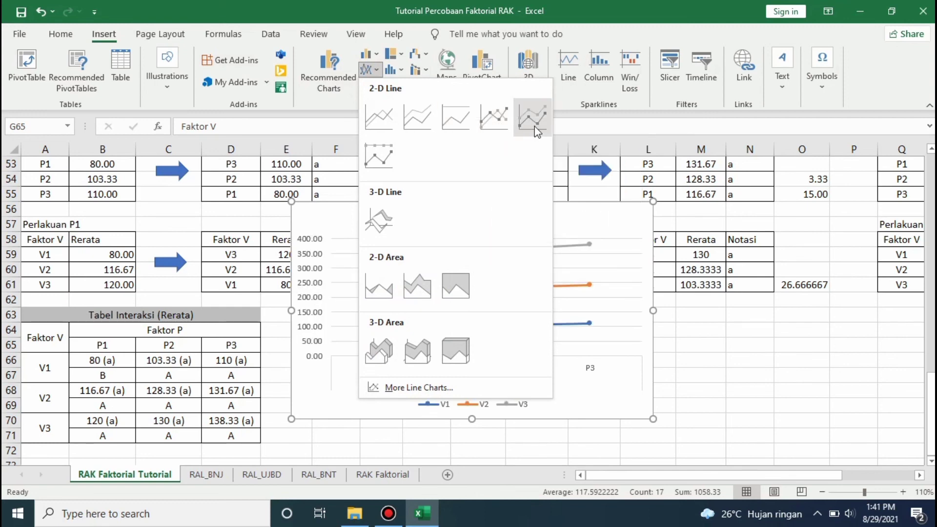
pyautogui.click(379, 117)
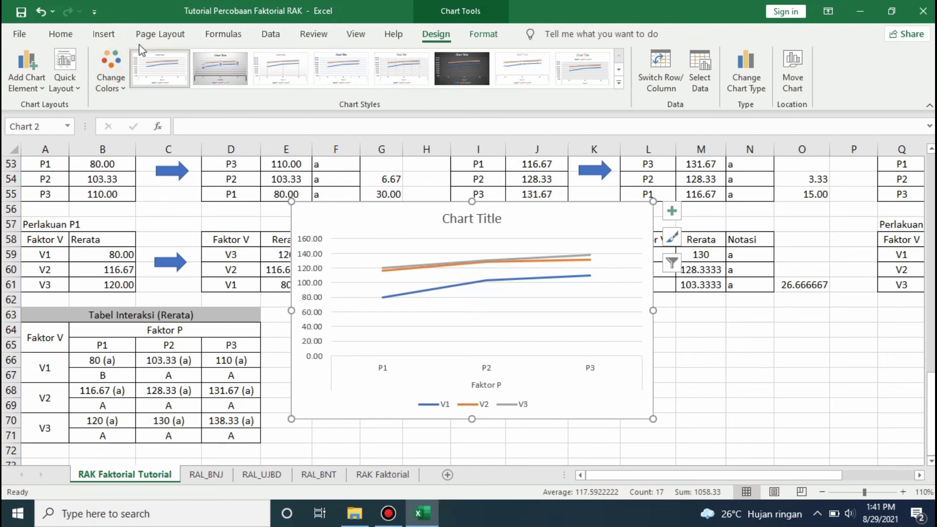
# - Change the interaction chart to the 2-D Stacked Line type
pyautogui.click(106, 37)
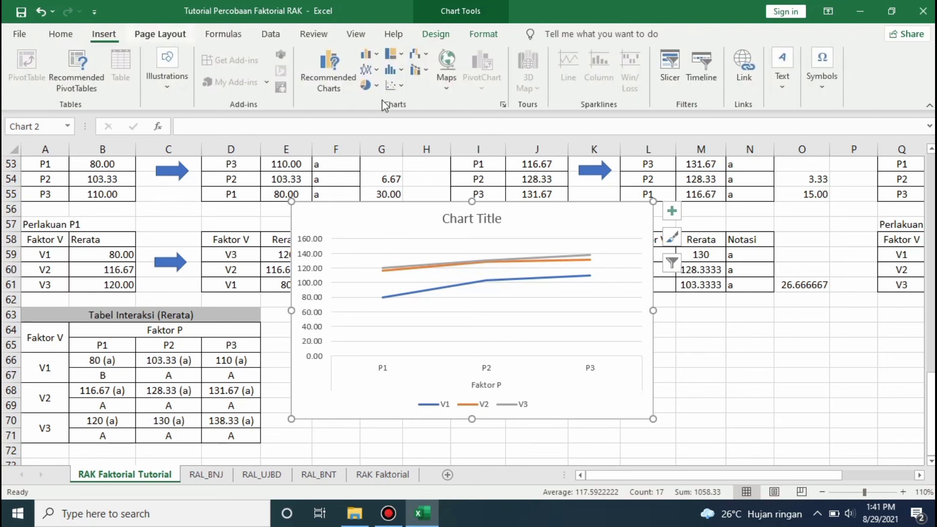
pyautogui.click(378, 72)
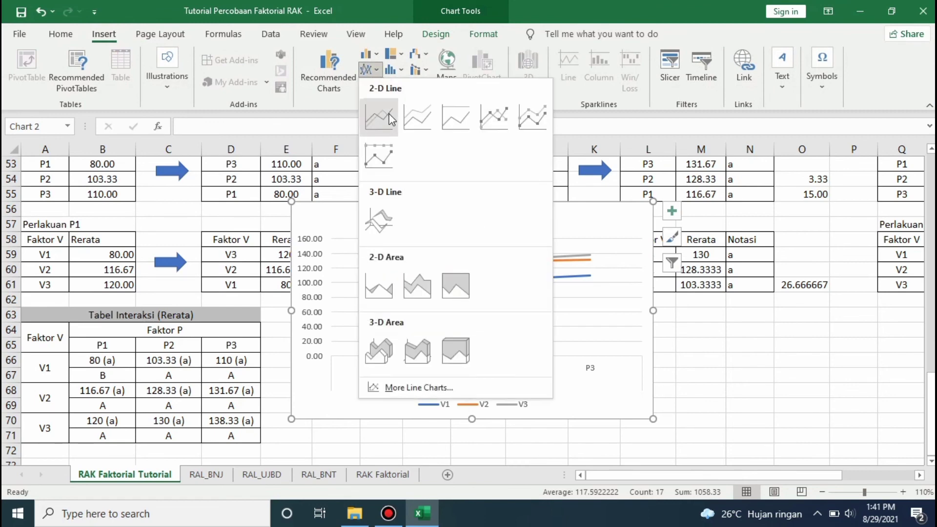
pyautogui.click(413, 121)
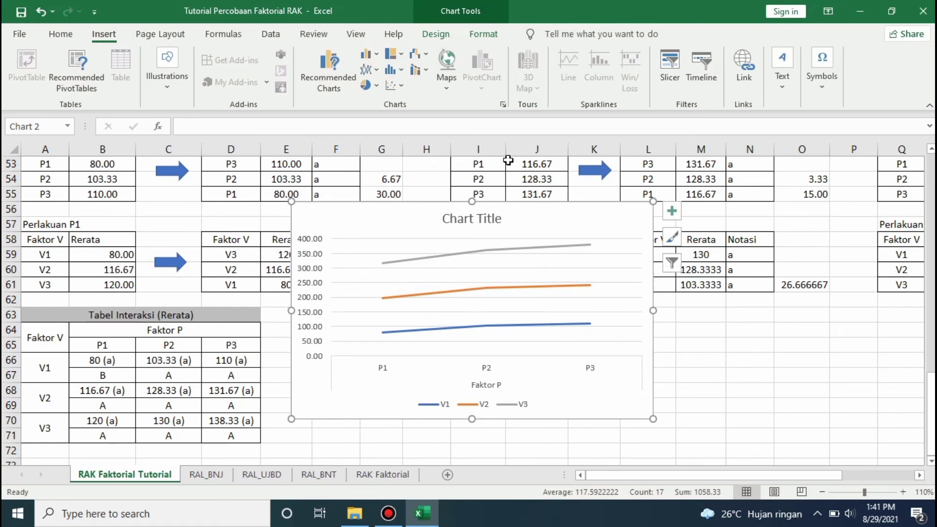
# - Change the interaction chart to the Stacked Line with Markers type and deselect it
pyautogui.click(376, 72)
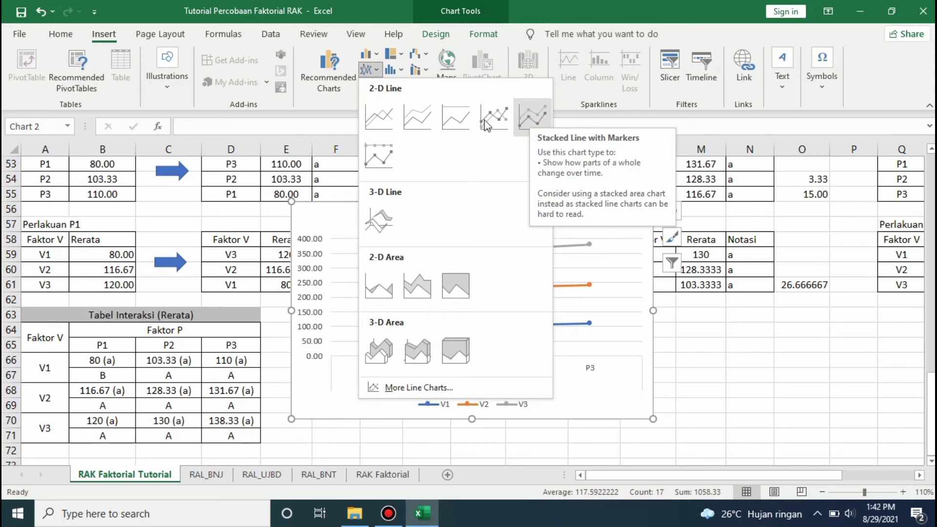
pyautogui.click(533, 116)
pyautogui.click(692, 391)
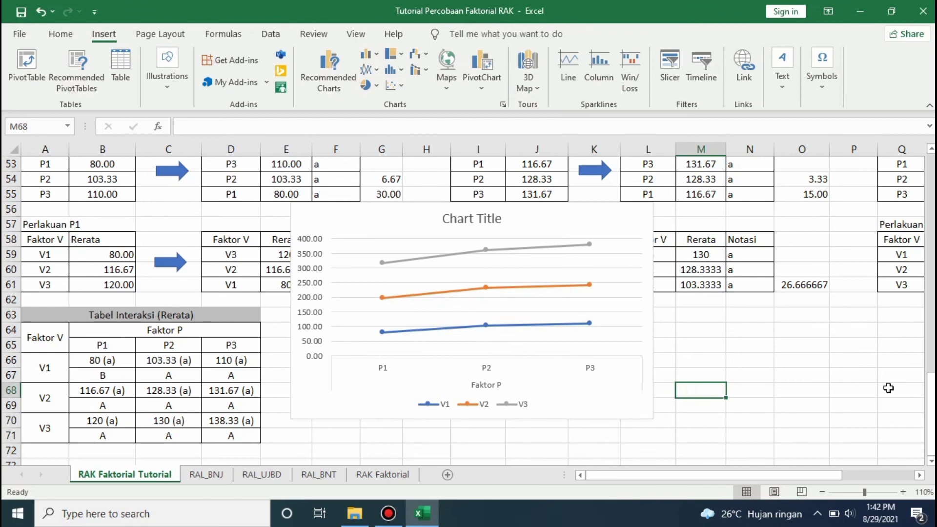
# - Shrink the interaction chart and place it just to the right of the simplified table, over about K63:O72
pyautogui.moveTo(649, 383); pyautogui.dragTo(733, 443)
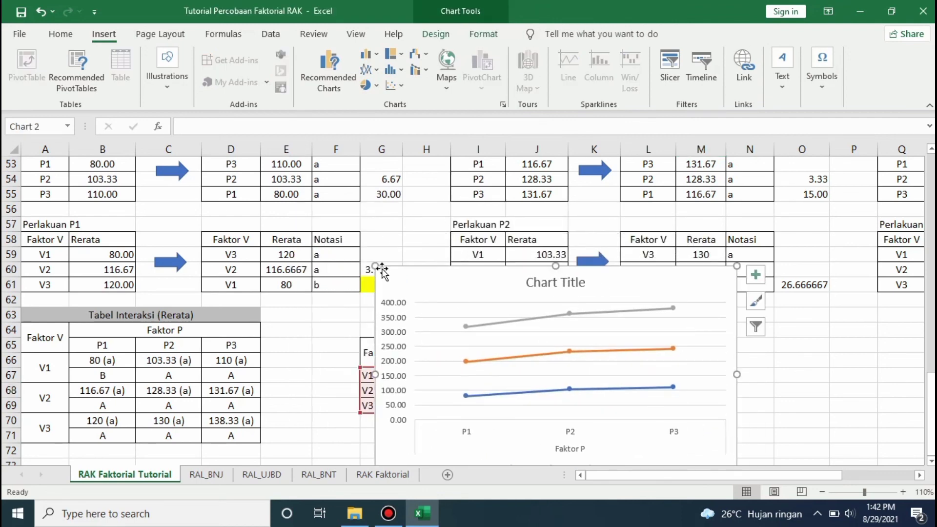
pyautogui.moveTo(480, 327); pyautogui.dragTo(570, 337)
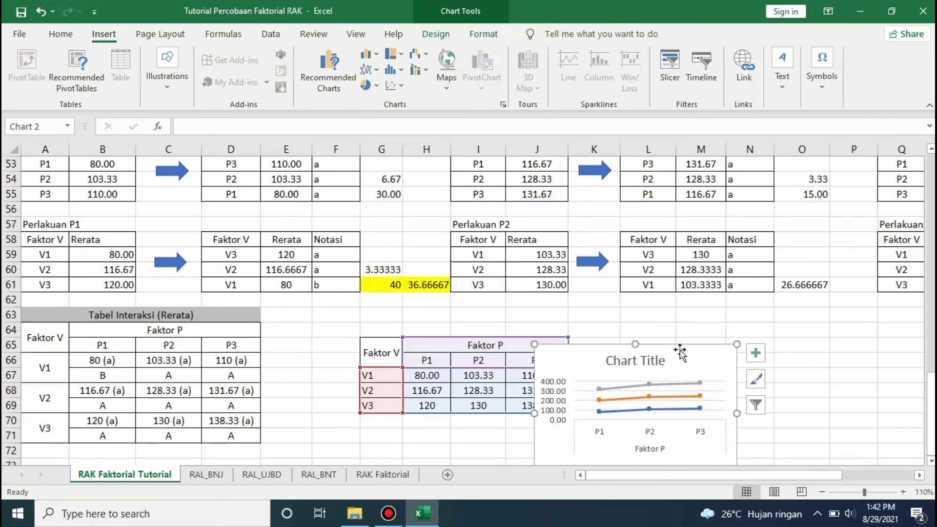
pyautogui.moveTo(671, 281); pyautogui.dragTo(732, 318)
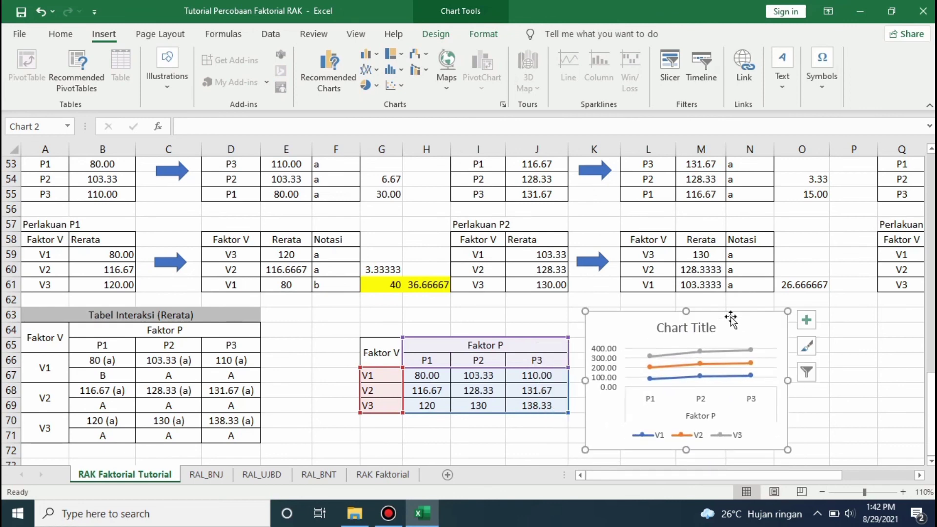
pyautogui.click(539, 310)
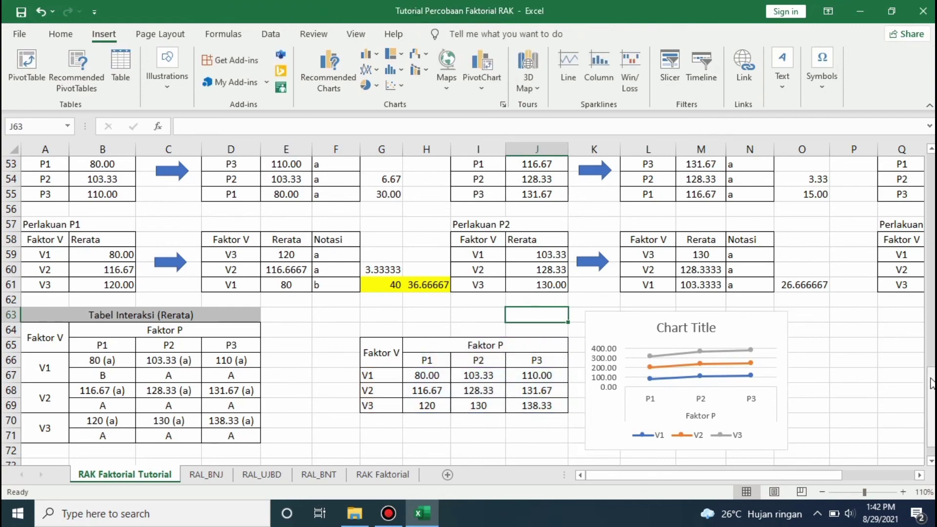
pyautogui.moveTo(932, 383); pyautogui.dragTo(928, 164)
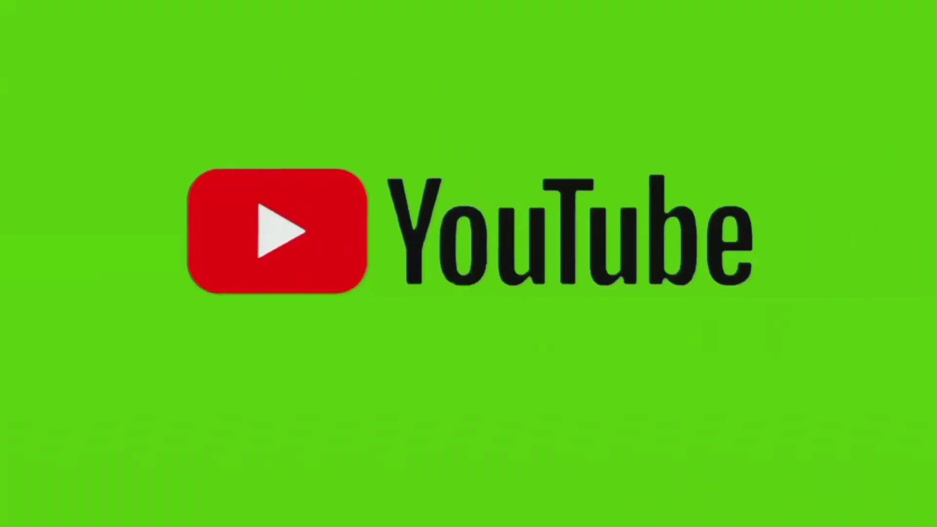